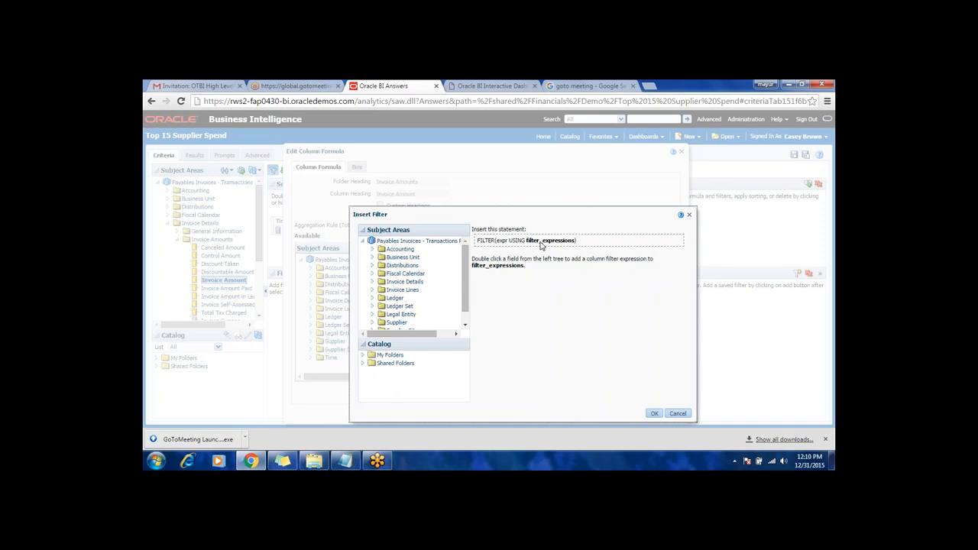
Paste the "Invoice Amounts"."Invoice Amount" reference after /FILTER( and follow it with USING
{"action": "left_click", "coordinate": [677, 415]}
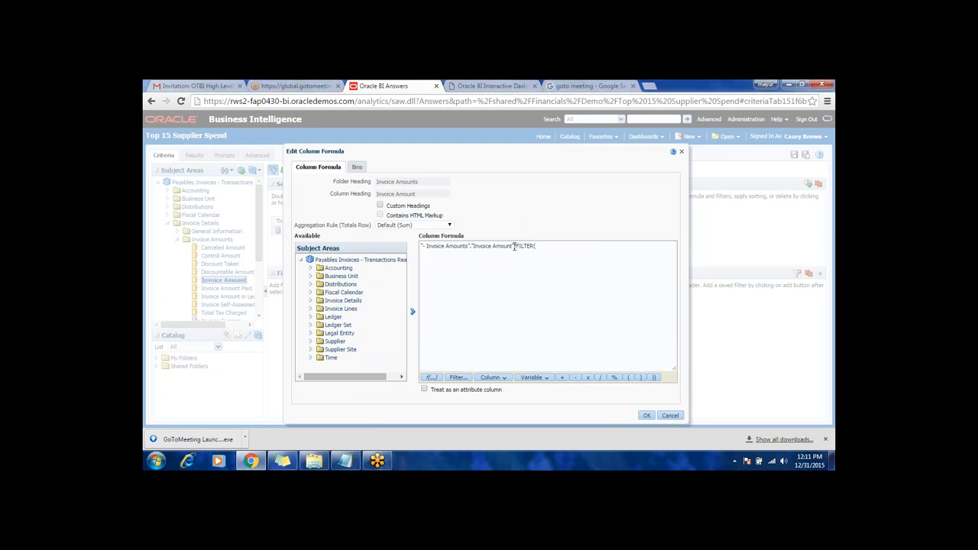
{"action": "left_click_drag", "start_coordinate": [514, 246], "coordinate": [422, 249]}
{"action": "key", "text": "ctrl+c"}
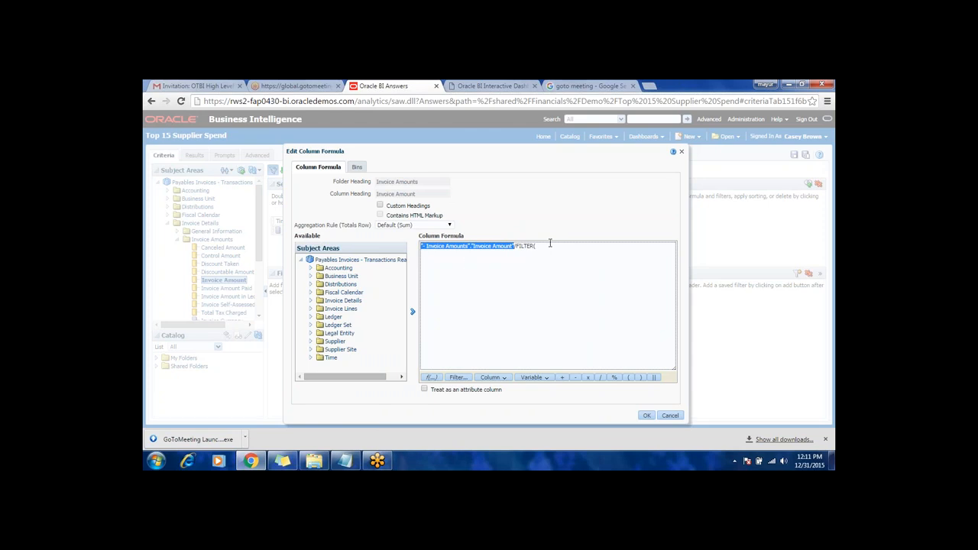
{"action": "left_click", "coordinate": [543, 245]}
{"action": "key", "text": "ctrl+v"}
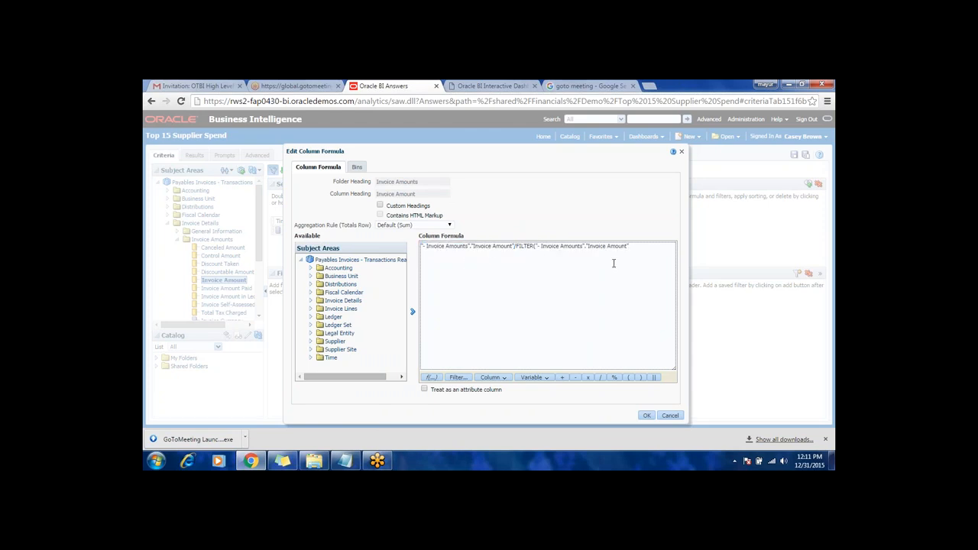
{"action": "type", "text": "USING"}
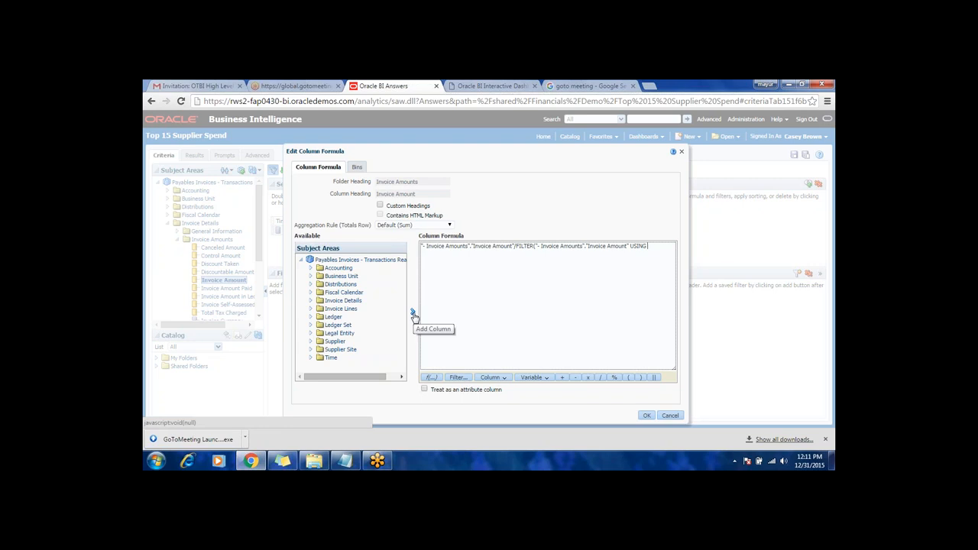
Insert "Time"."Calendar Year" after USING and close the formula with * 100
{"action": "left_click", "coordinate": [313, 362]}
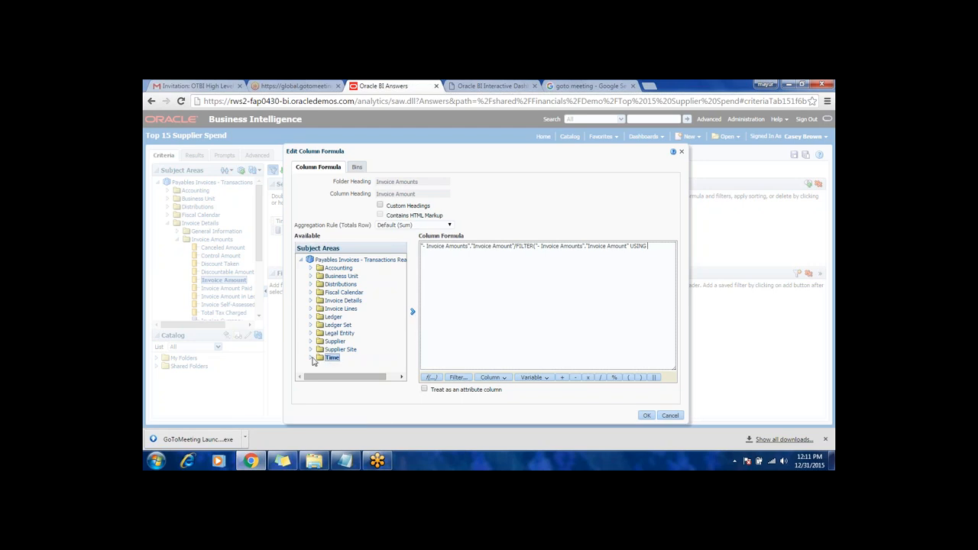
{"action": "left_click", "coordinate": [312, 359]}
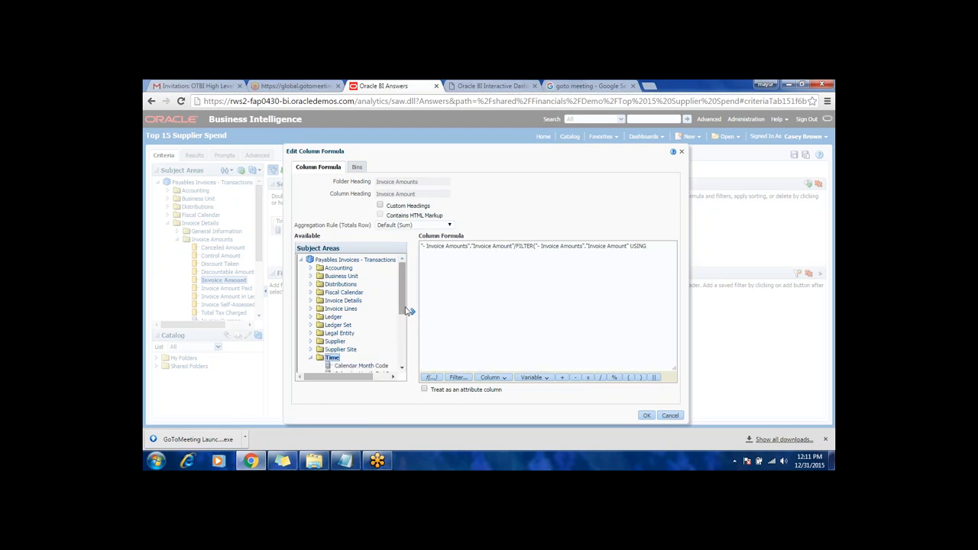
{"action": "left_click_drag", "start_coordinate": [405, 308], "coordinate": [407, 367]}
{"action": "left_click", "coordinate": [341, 360]}
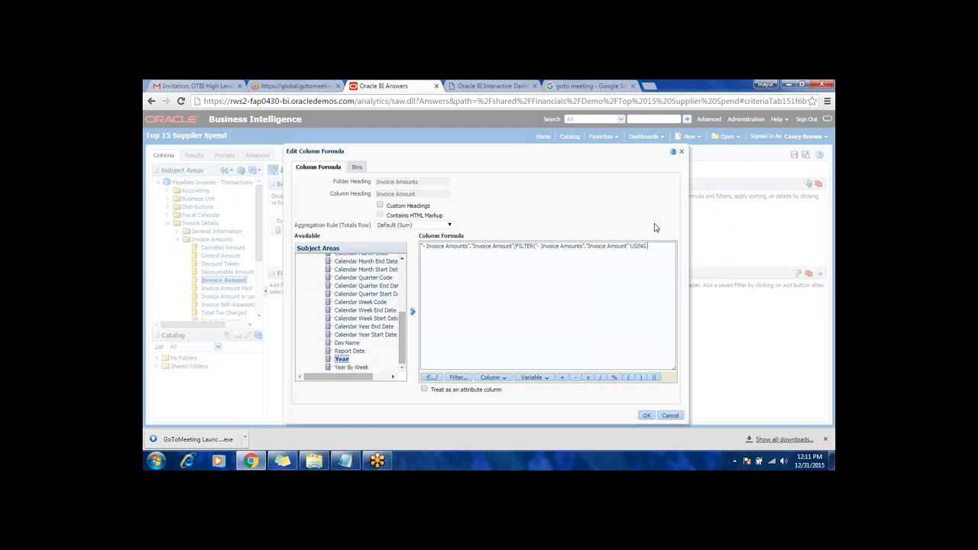
{"action": "left_click", "coordinate": [413, 312]}
{"action": "type", "text": ")"}
{"action": "type", "text": "/"}
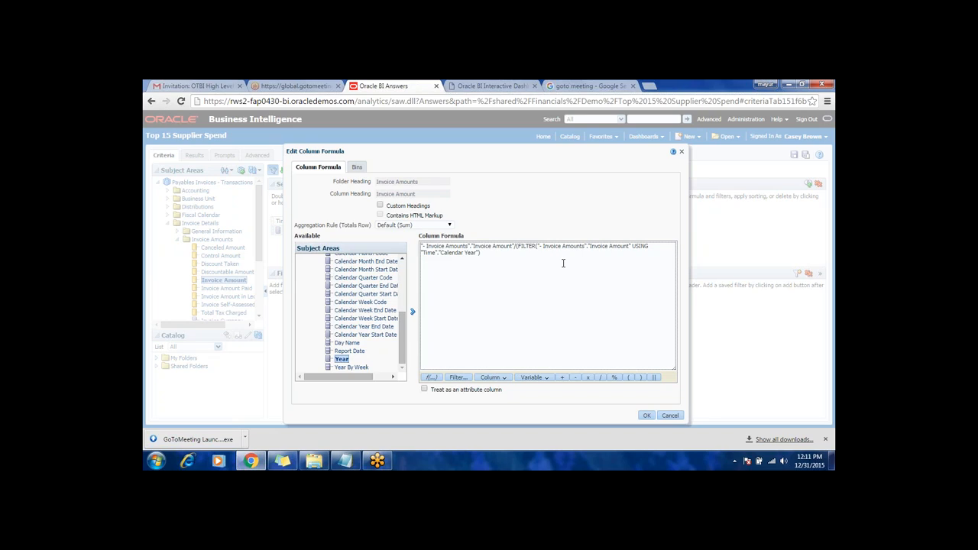
{"action": "type", "text": ")"}
{"action": "type", "text": "("}
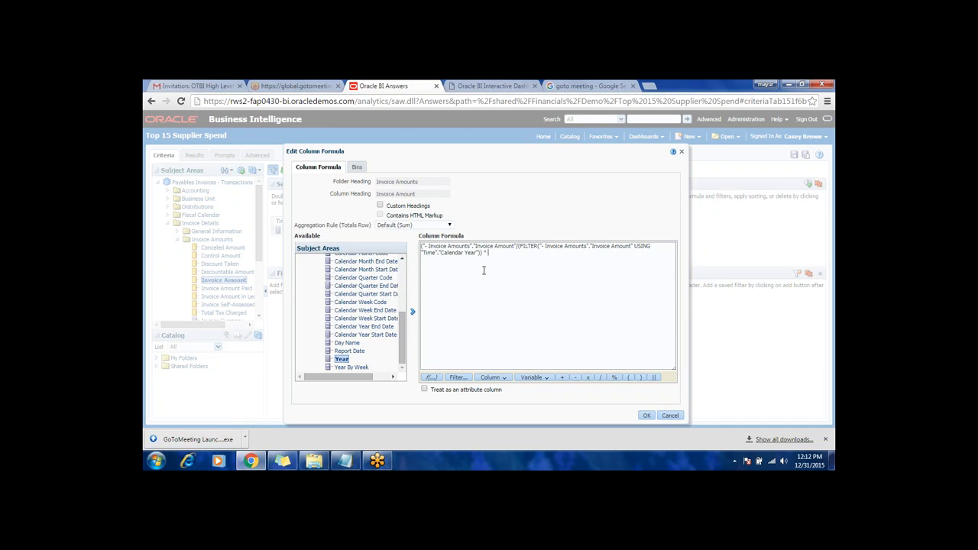
{"action": "type", "text": " * 100"}
Give the column the custom heading '% of Spend' and apply the formula
{"action": "left_click", "coordinate": [380, 205]}
{"action": "left_click", "coordinate": [420, 194]}
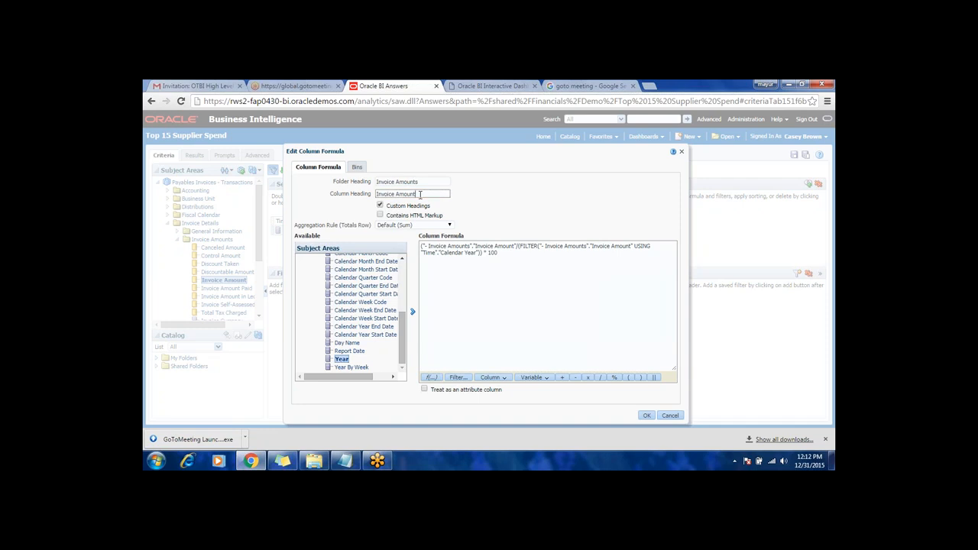
{"action": "key", "text": "BackSpace"}
{"action": "key", "text": "BackSpace"}
{"action": "key", "text": "BackSpace"}
{"action": "key", "text": "BackSpace"}
{"action": "key", "text": "BackSpace"}
{"action": "key", "text": "BackSpace"}
{"action": "key", "text": "BackSpace"}
{"action": "key", "text": "BackSpace"}
{"action": "key", "text": "BackSpace"}
{"action": "key", "text": "BackSpace"}
{"action": "key", "text": "BackSpace"}
{"action": "key", "text": "BackSpace"}
{"action": "key", "text": "BackSpace"}
{"action": "key", "text": "BackSpace"}
{"action": "type", "text": "% of Spend"}
{"action": "left_click", "coordinate": [647, 416]}
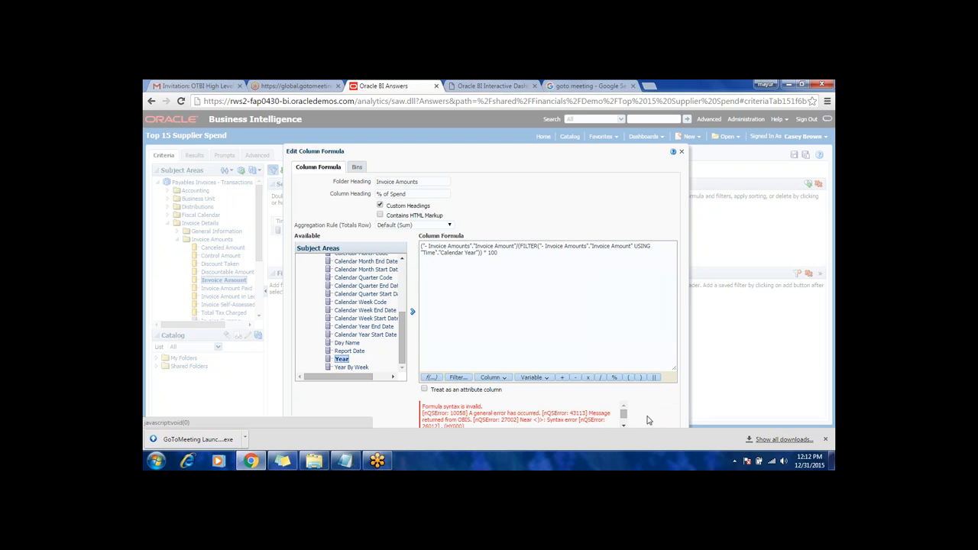
Add closing parentheses after Calendar Year and accept the formula despite the syntax warning
{"action": "left_click", "coordinate": [480, 253]}
{"action": "type", "text": "))"}
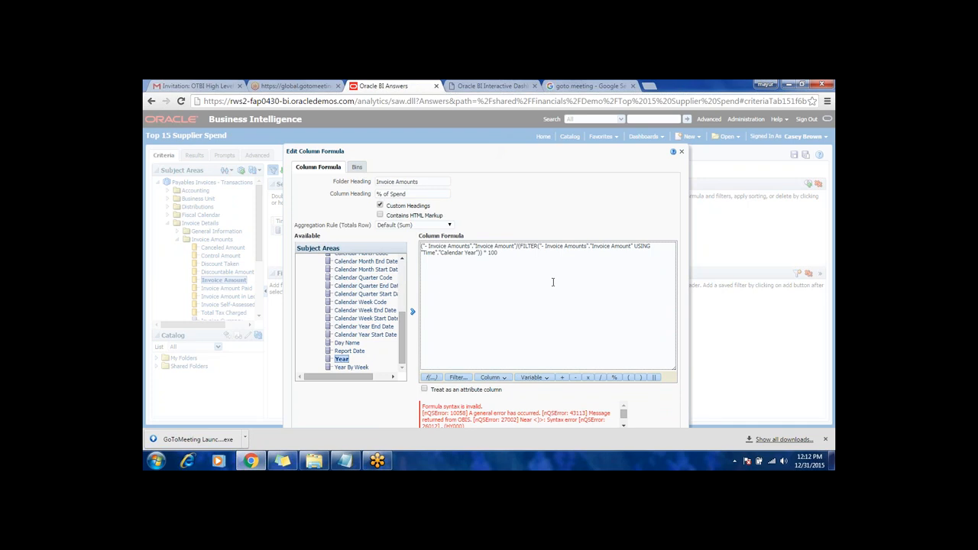
{"action": "type", "text": ")"}
{"action": "left_click_drag", "start_coordinate": [486, 149], "coordinate": [475, 116]}
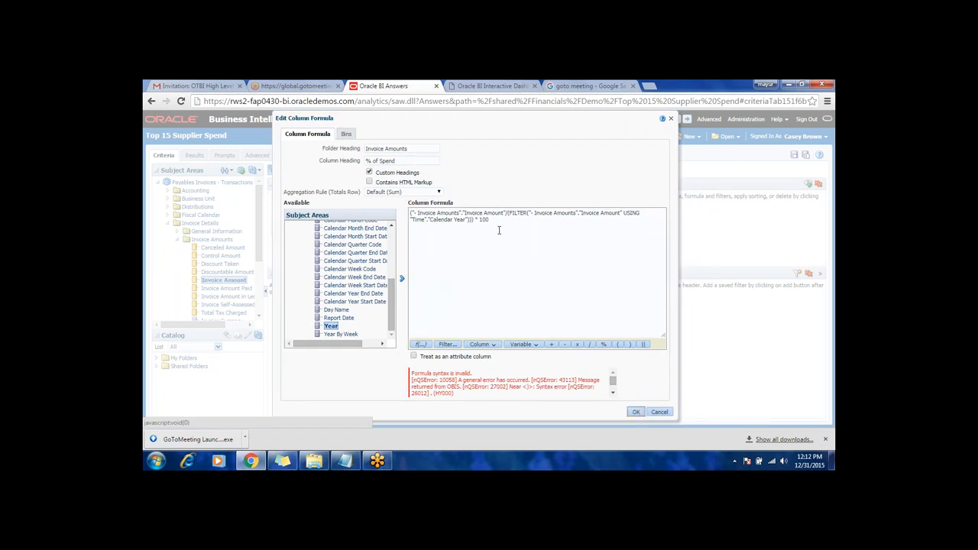
{"action": "left_click", "coordinate": [498, 219]}
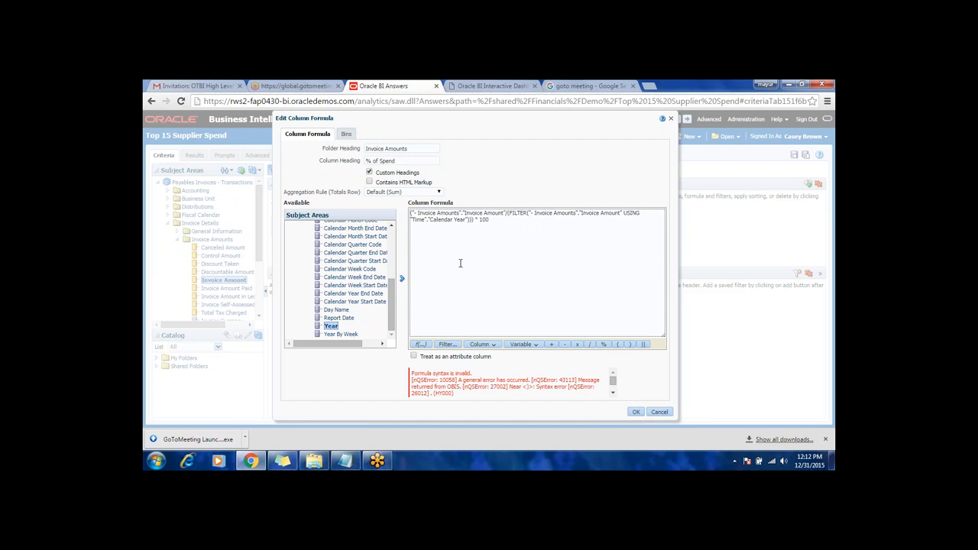
{"action": "left_click_drag", "start_coordinate": [613, 383], "coordinate": [614, 390]}
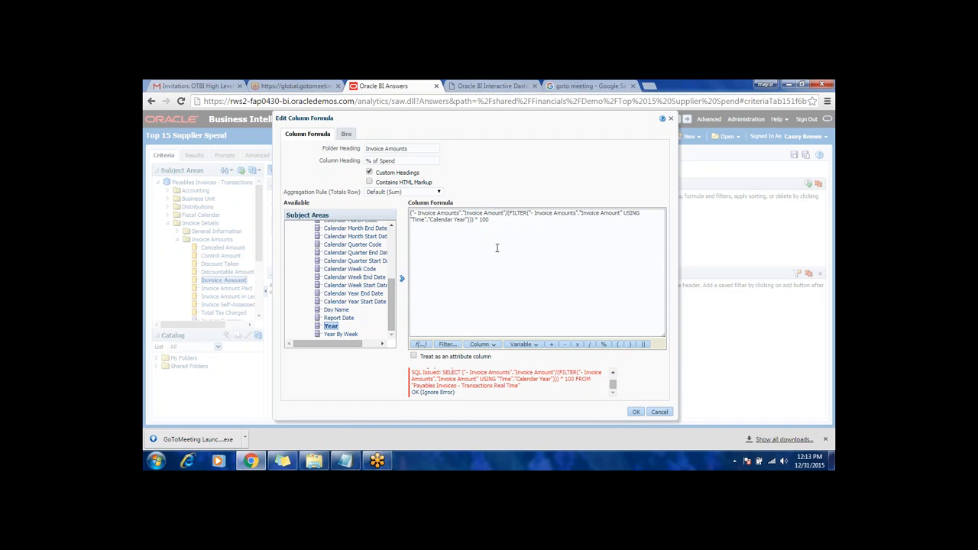
{"action": "left_click", "coordinate": [447, 395]}
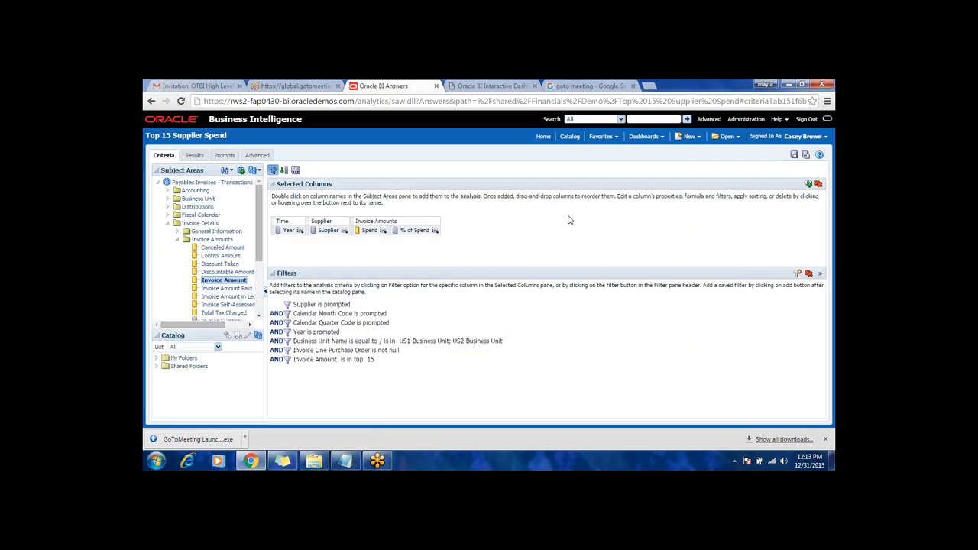
Reopen the % of Spend formula and check it for errors
{"action": "left_click", "coordinate": [435, 231]}
{"action": "left_click", "coordinate": [458, 253]}
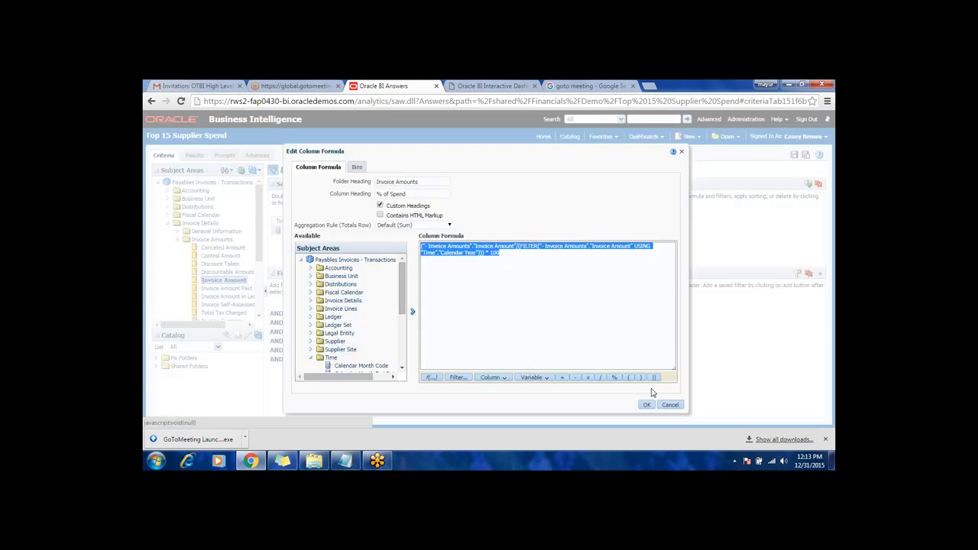
{"action": "left_click", "coordinate": [647, 404]}
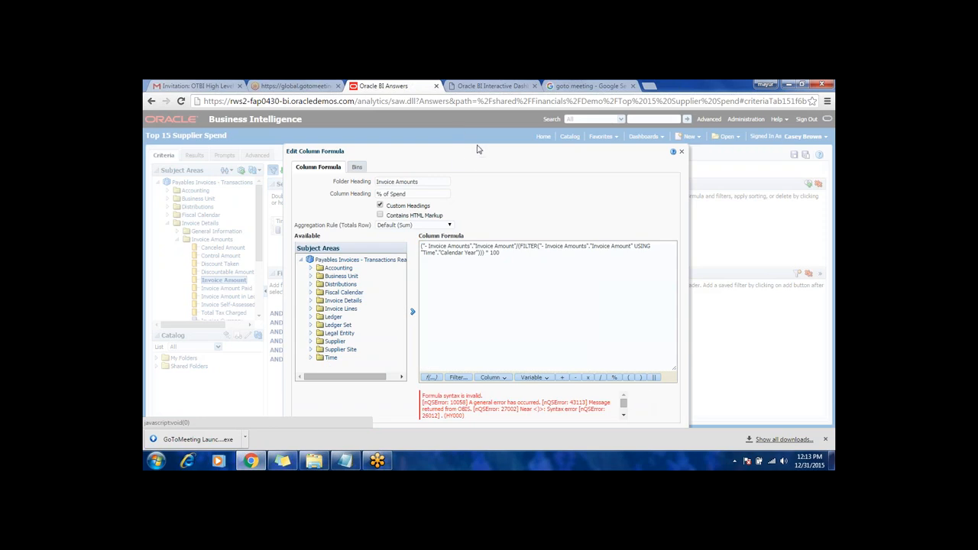
{"action": "left_click_drag", "start_coordinate": [477, 148], "coordinate": [466, 113]}
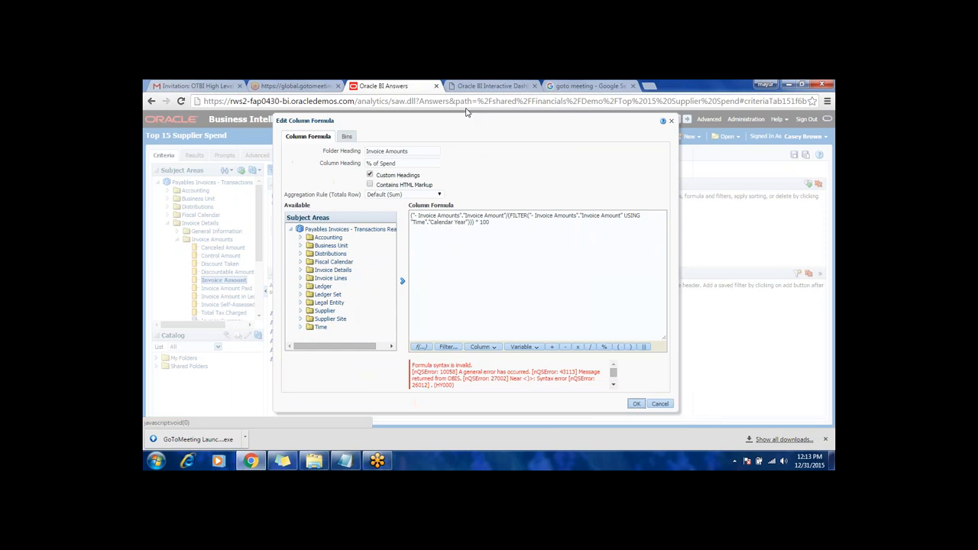
{"action": "left_click", "coordinate": [517, 226]}
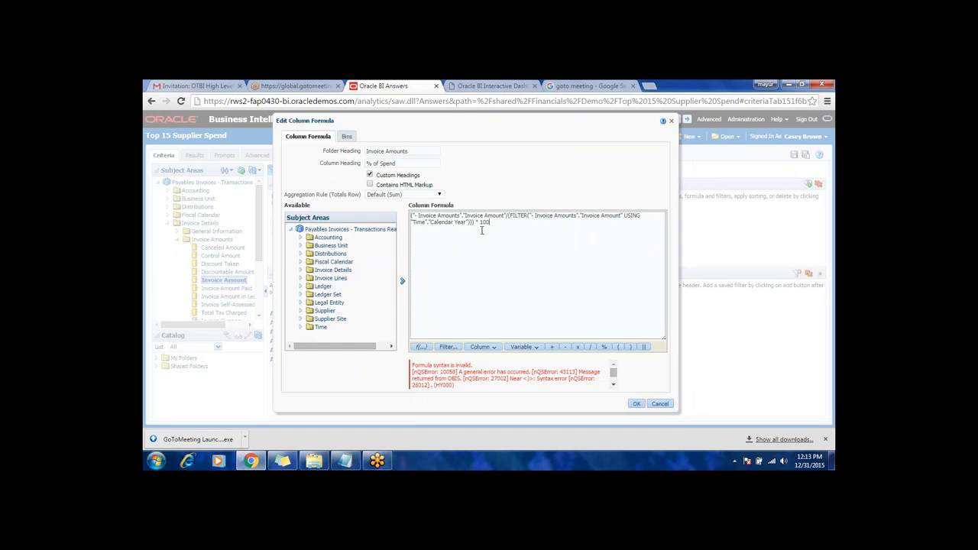
{"action": "left_click", "coordinate": [613, 386]}
{"action": "left_click", "coordinate": [614, 387]}
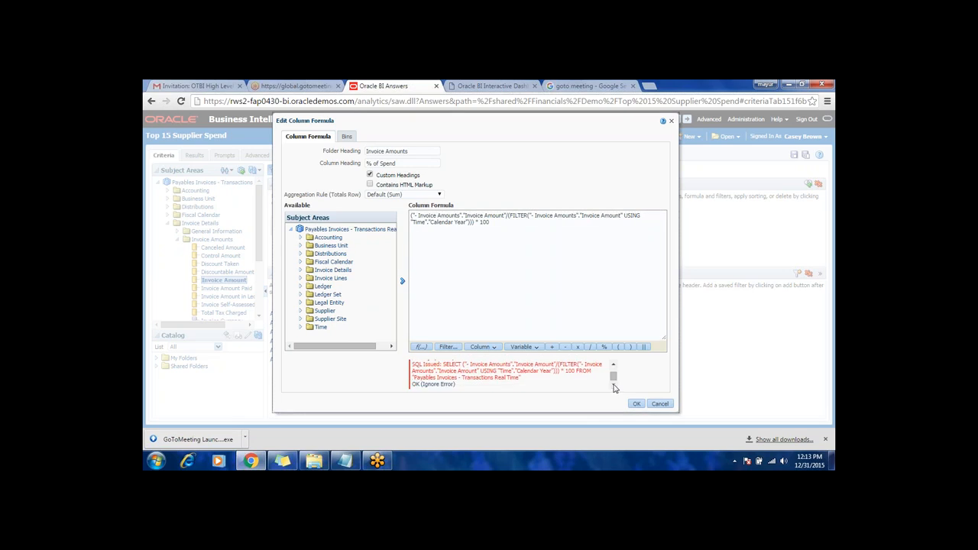
Wrap the filtered Invoice Amount in SUM() and accept the formula despite the warning
{"action": "left_click", "coordinate": [509, 215]}
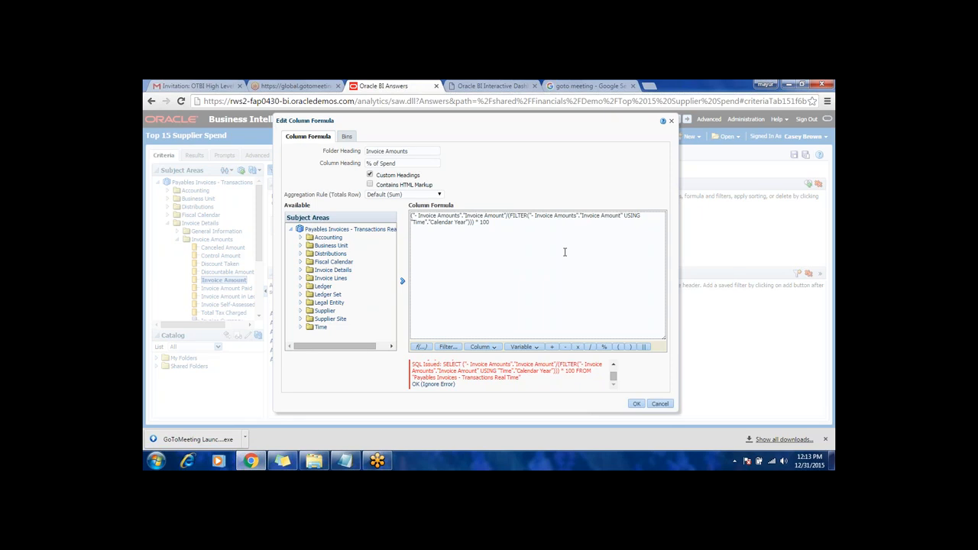
{"action": "left_click", "coordinate": [613, 377]}
{"action": "type", "text": "SUM("}
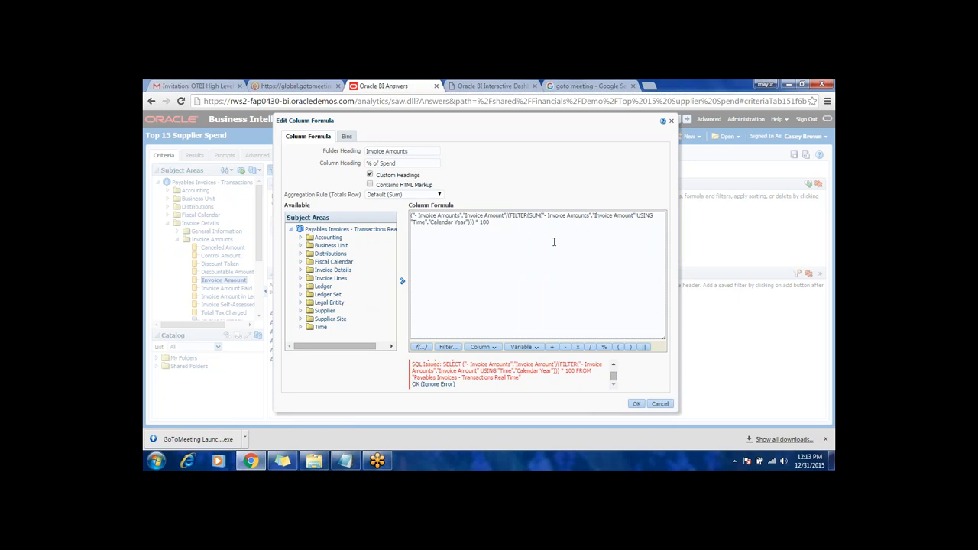
{"action": "type", "text": ")"}
{"action": "left_click", "coordinate": [637, 405]}
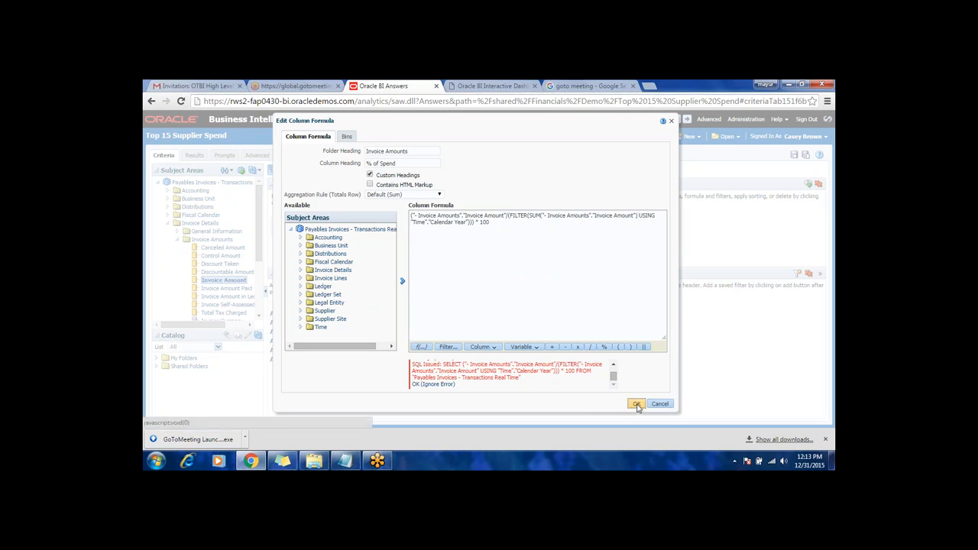
{"action": "scroll", "coordinate": [616, 380], "scroll_direction": "down", "scroll_amount": 2}
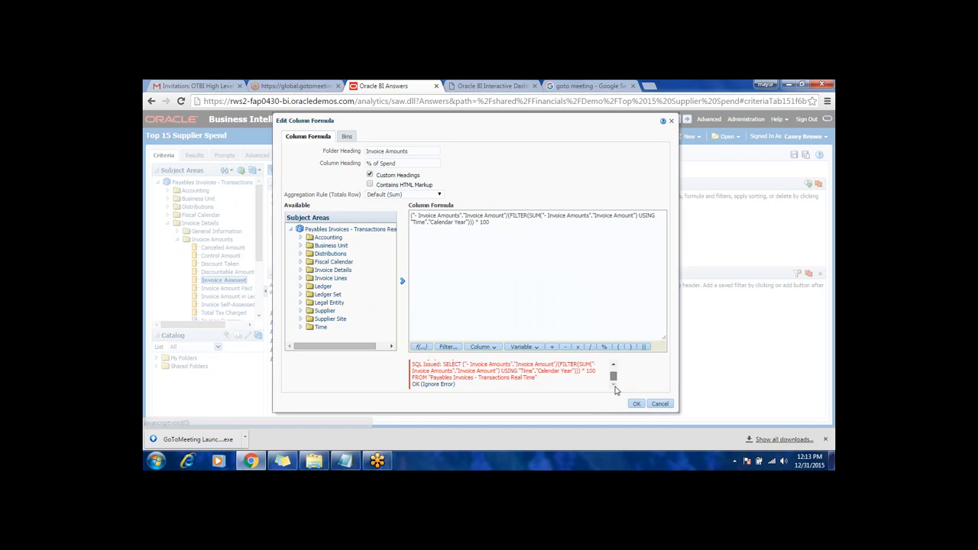
{"action": "left_click", "coordinate": [433, 384]}
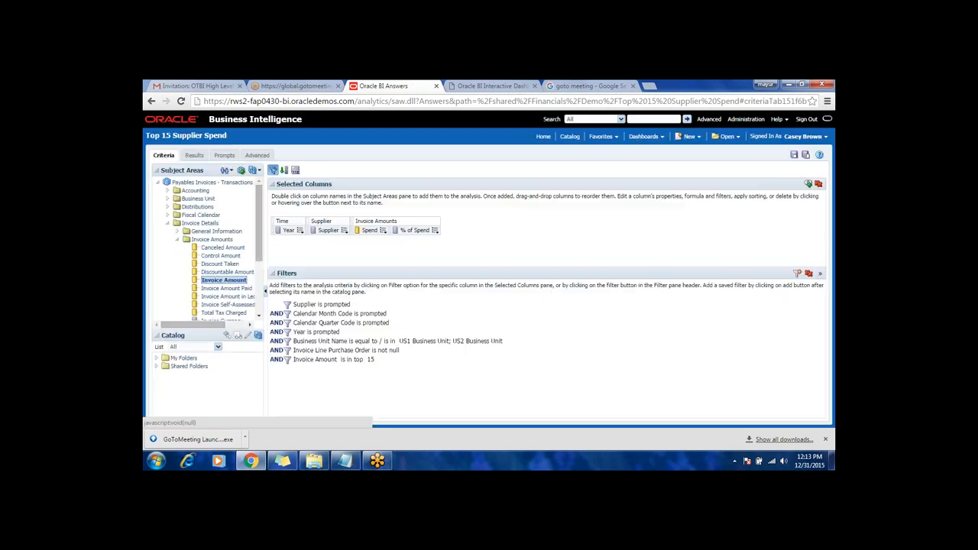
{"action": "left_click", "coordinate": [435, 231]}
Remove SUM and the extra parentheses from the % of Spend formula, then validate it
{"action": "left_click", "coordinate": [451, 253]}
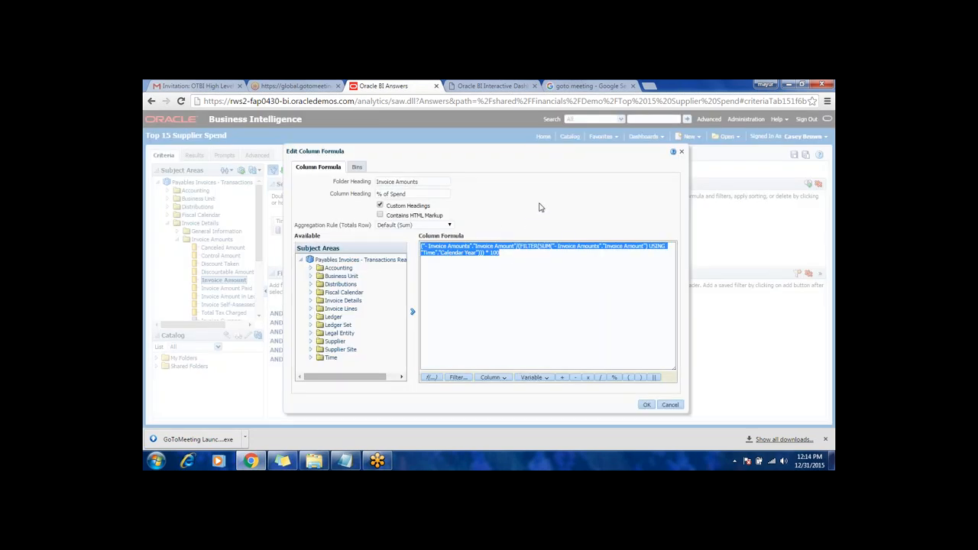
{"action": "left_click", "coordinate": [512, 258]}
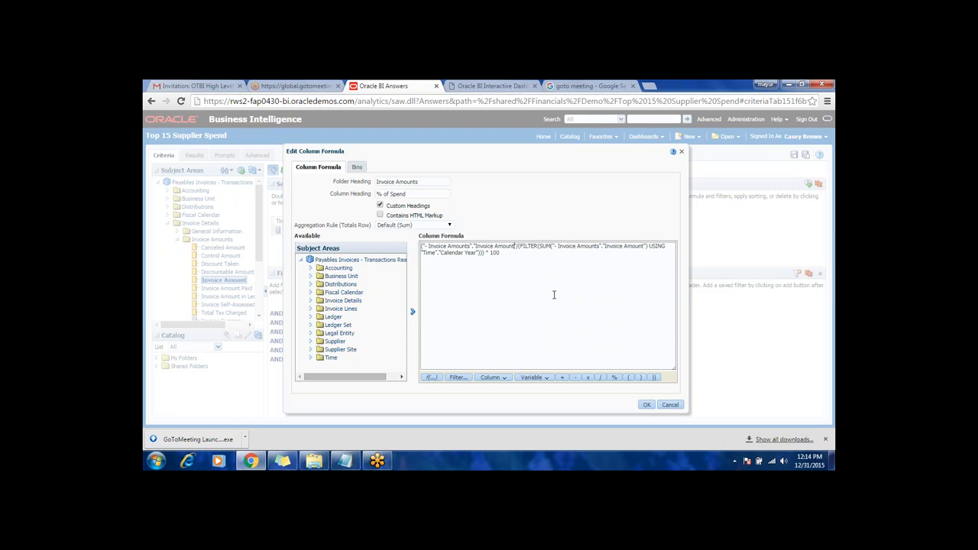
{"action": "key", "text": "BackSpace"}
{"action": "key", "text": "BackSpace"}
{"action": "key", "text": "BackSpace"}
{"action": "key", "text": "BackSpace"}
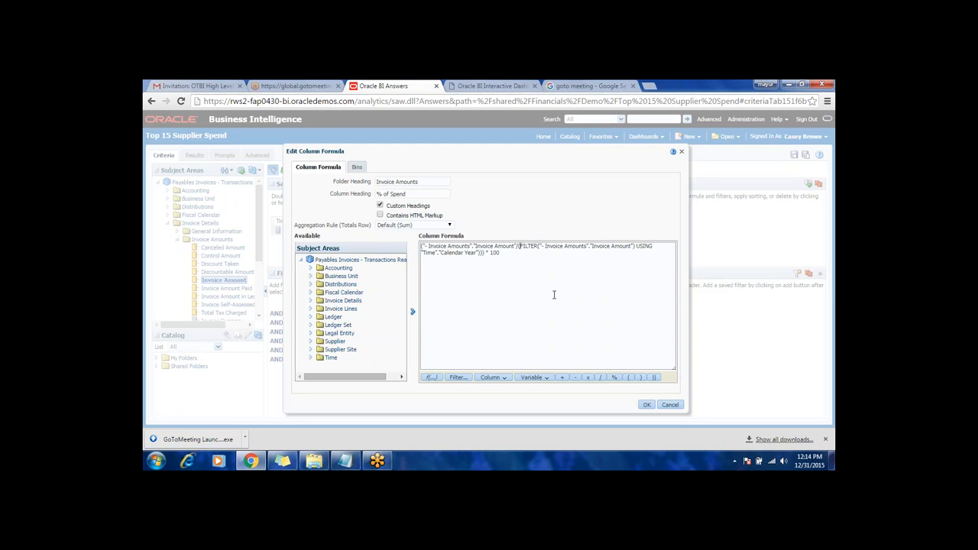
{"action": "key", "text": "BackSpace"}
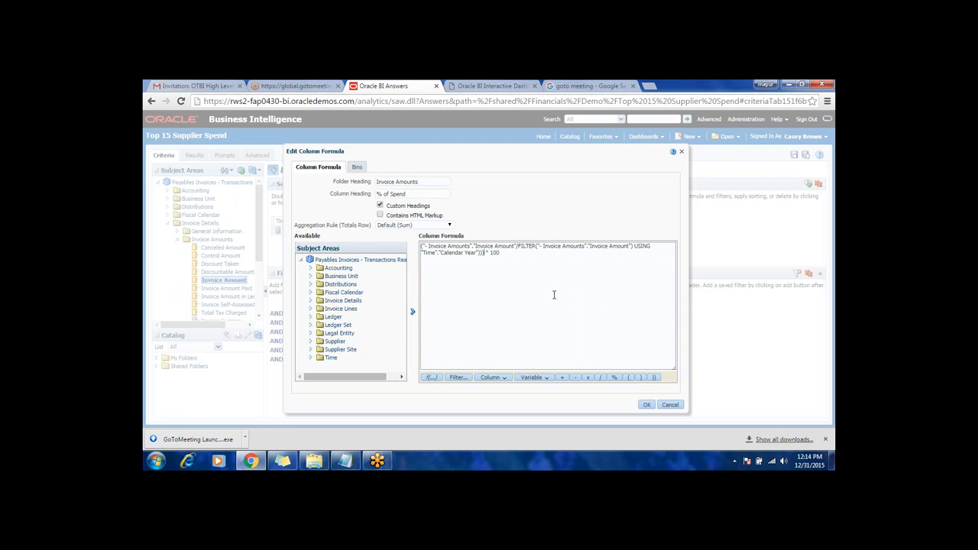
{"action": "key", "text": "BackSpace"}
{"action": "left_click", "coordinate": [647, 405]}
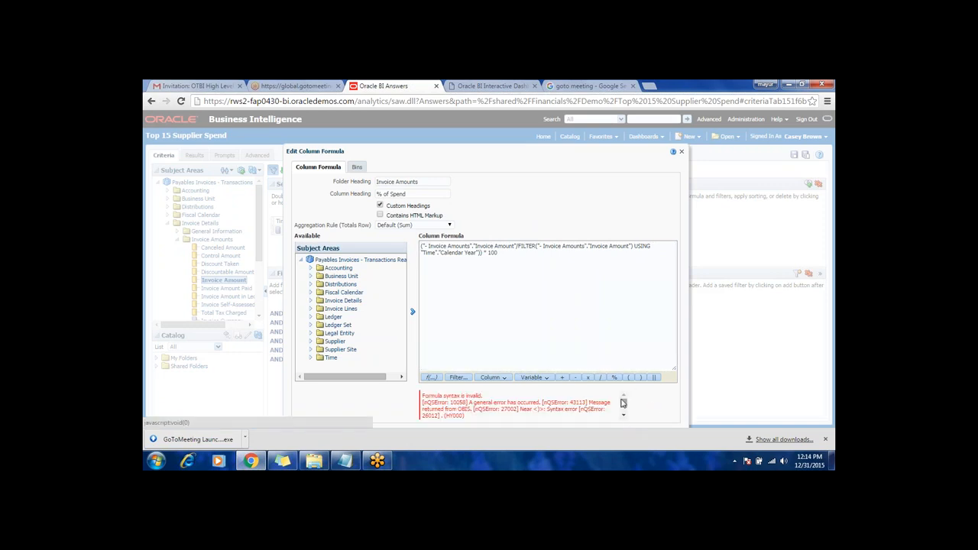
Check the FILTER syntax template and delete the parenthesis before USING
{"action": "left_click_drag", "start_coordinate": [623, 404], "coordinate": [625, 402]}
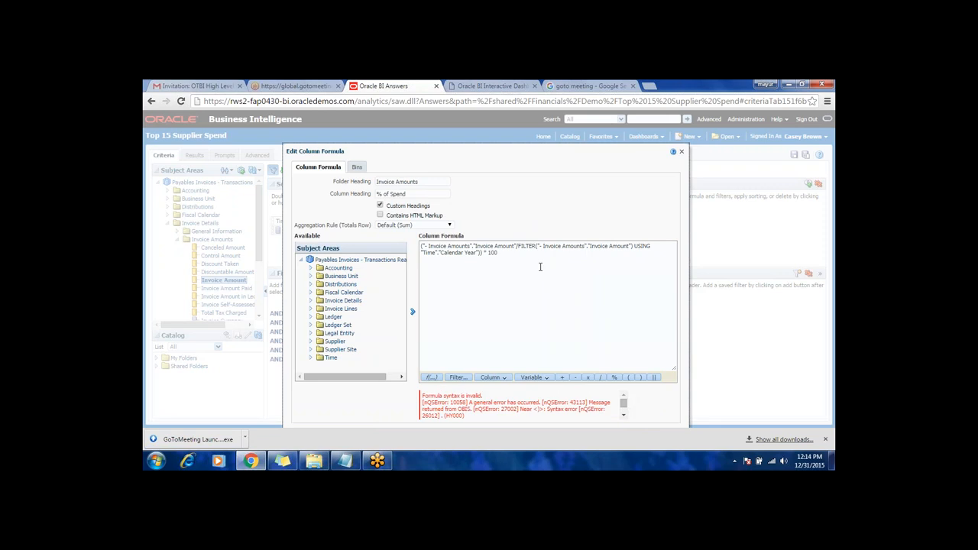
{"action": "left_click", "coordinate": [456, 377]}
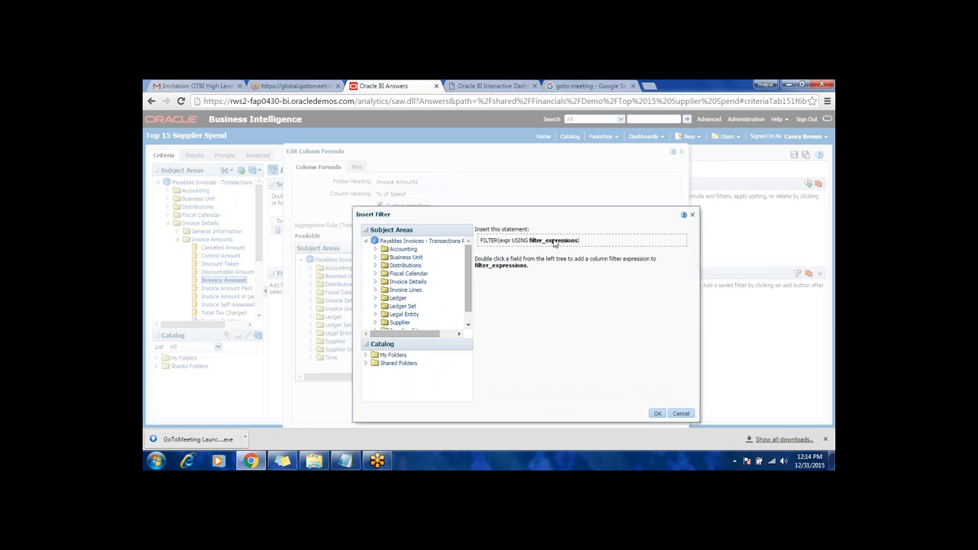
{"action": "left_click", "coordinate": [682, 415]}
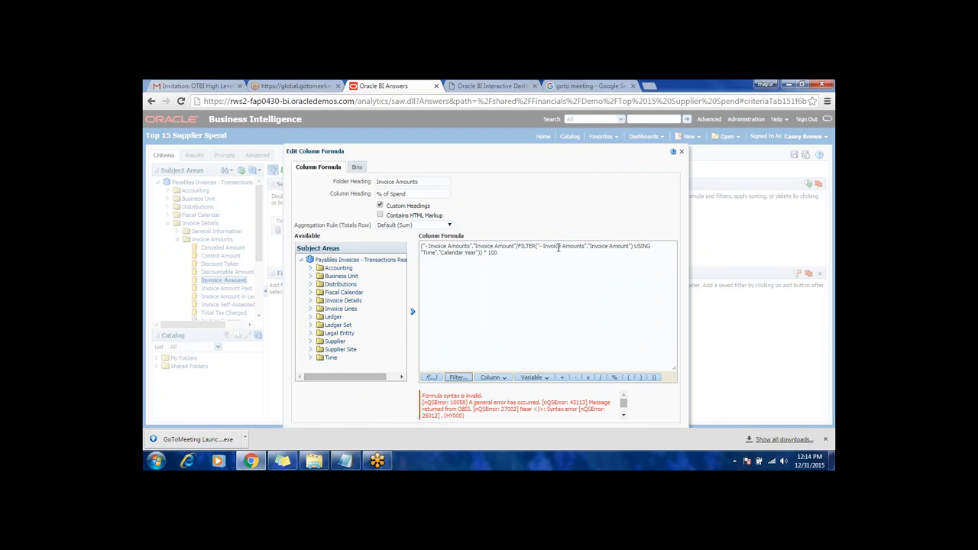
{"action": "left_click", "coordinate": [630, 248]}
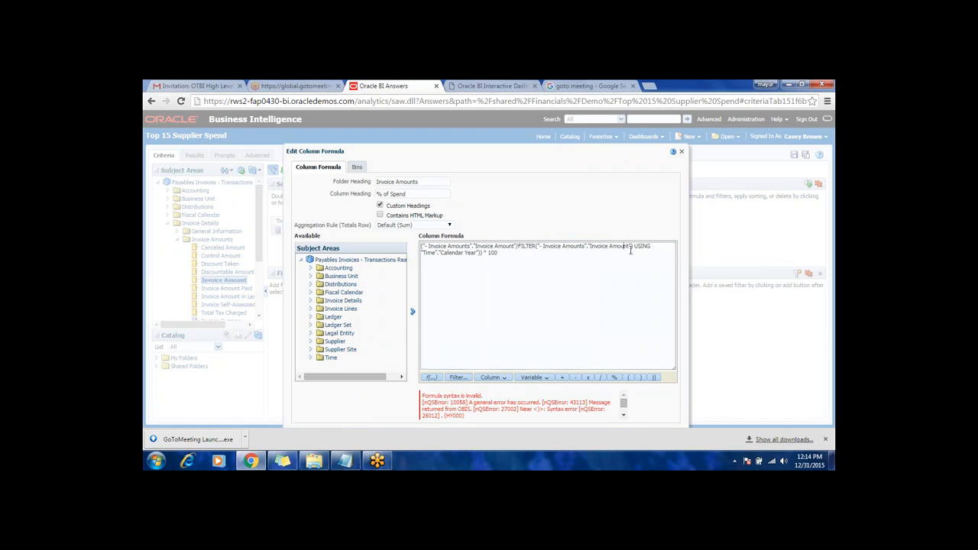
{"action": "key", "text": "BackSpace"}
Submit the revised formula for validation, then switch to the open dashboard page
{"action": "left_click", "coordinate": [629, 367]}
{"action": "left_click_drag", "start_coordinate": [422, 149], "coordinate": [421, 130]}
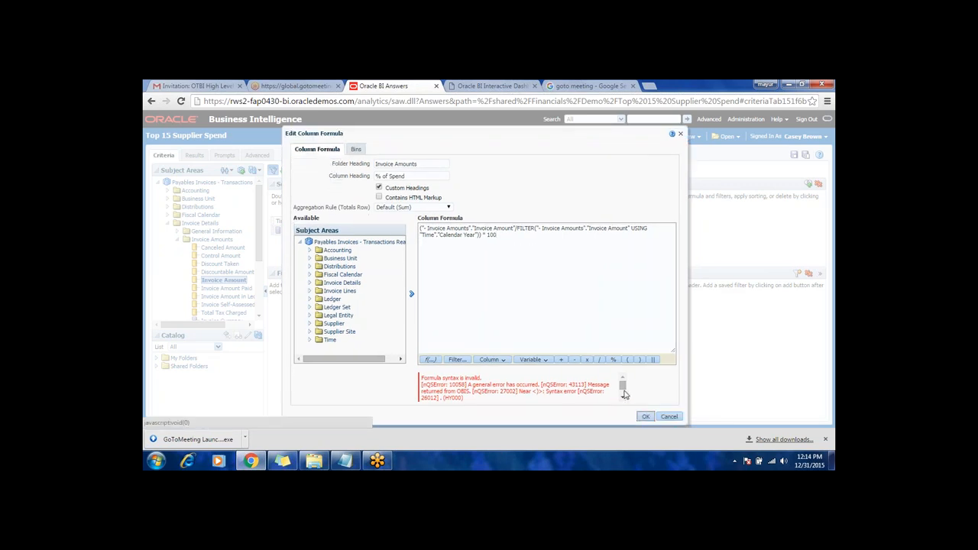
{"action": "left_click_drag", "start_coordinate": [623, 387], "coordinate": [625, 398]}
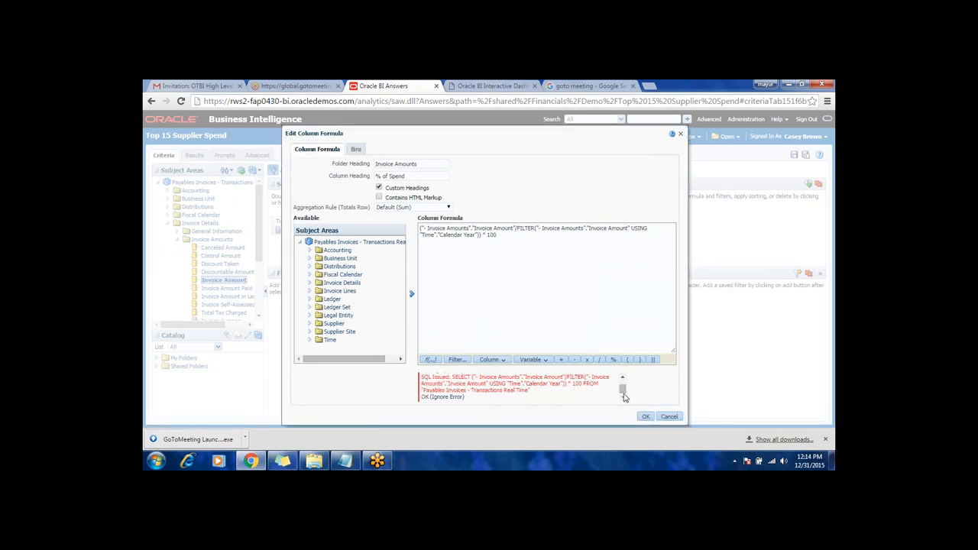
{"action": "left_click", "coordinate": [646, 416]}
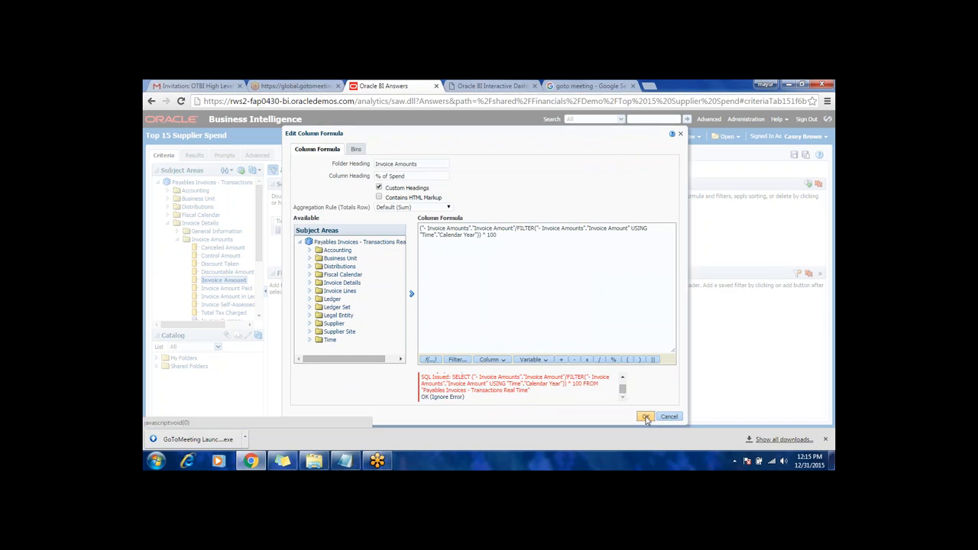
{"action": "left_click", "coordinate": [475, 239]}
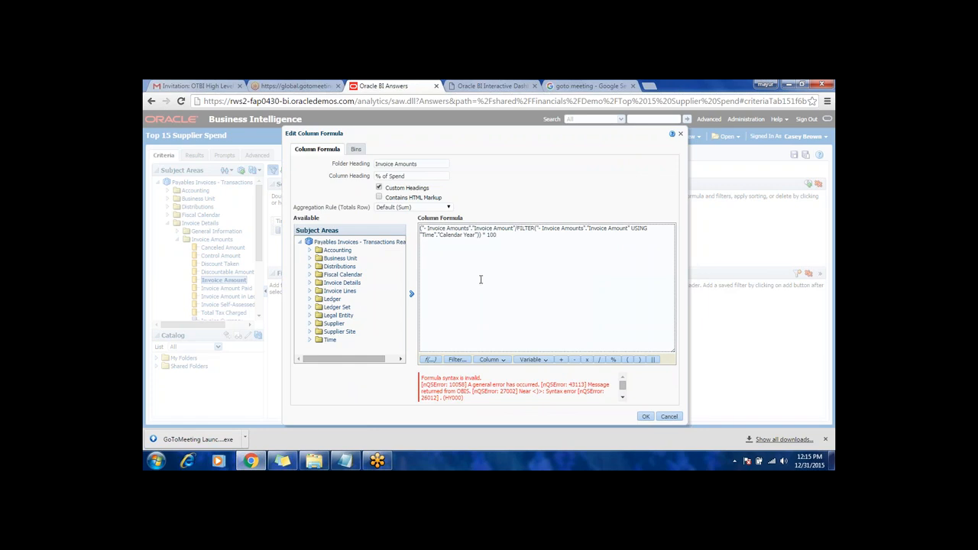
{"action": "left_click", "coordinate": [495, 86]}
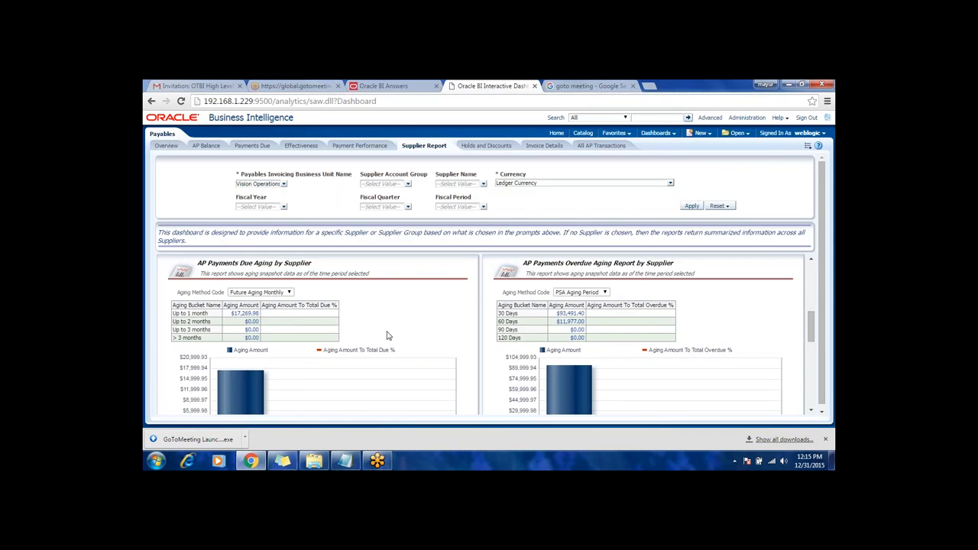
Choose Sales Analysis under UCS BI POC from the Dashboards list
{"action": "scroll", "coordinate": [387, 336], "scroll_direction": "down", "scroll_amount": 1}
{"action": "scroll", "coordinate": [387, 336], "scroll_direction": "down", "scroll_amount": 8}
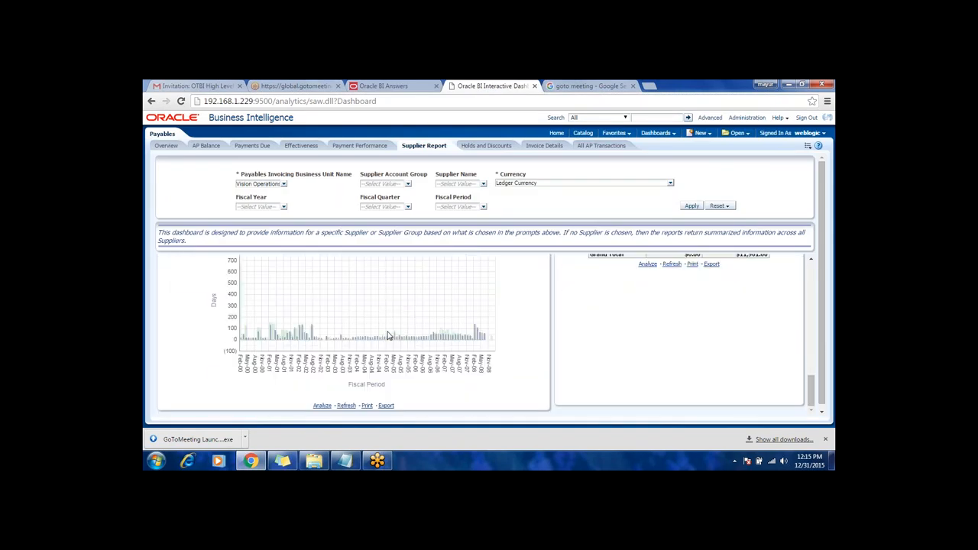
{"action": "left_click", "coordinate": [667, 134]}
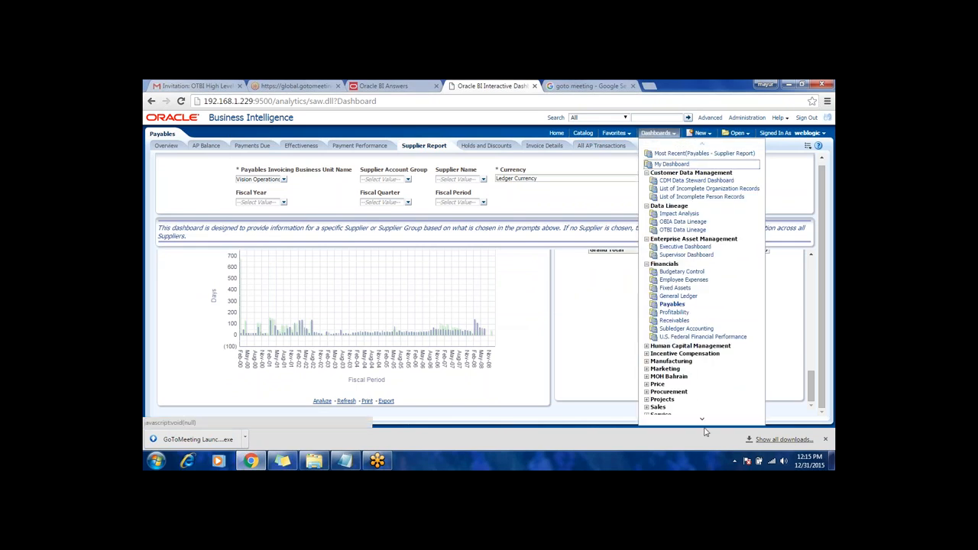
{"action": "mouse_move", "coordinate": [701, 425]}
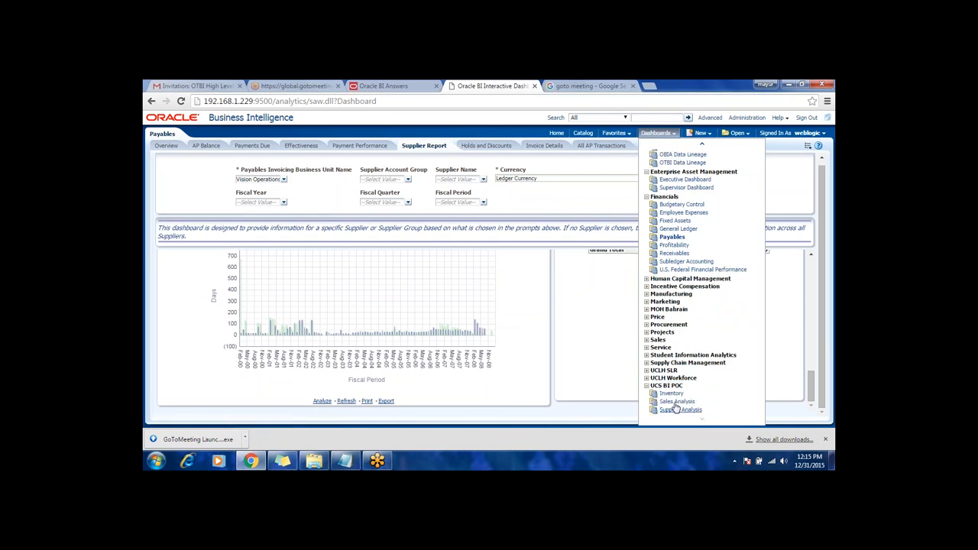
{"action": "left_click", "coordinate": [675, 403]}
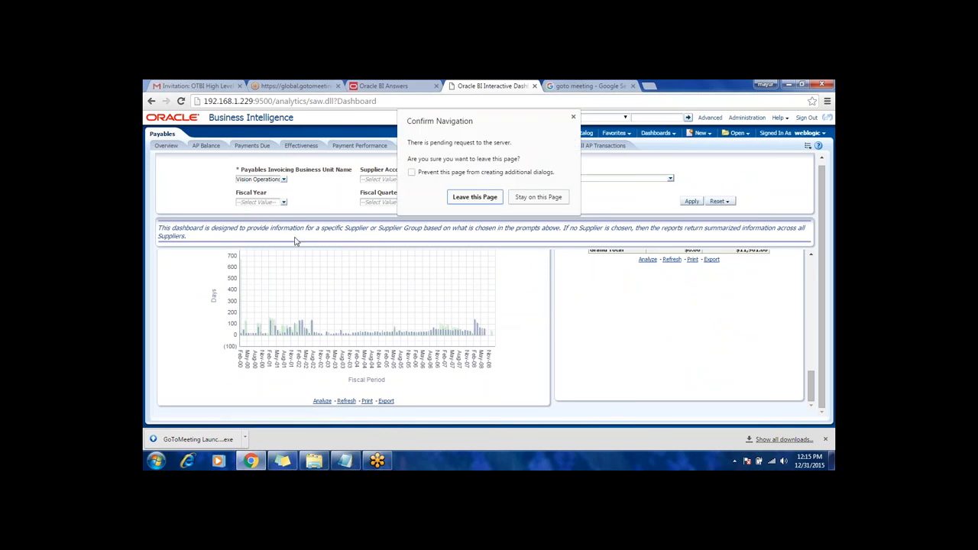
Leave the Payables Supplier Report page and open the Sales Analysis Rebate page
{"action": "left_click", "coordinate": [473, 201]}
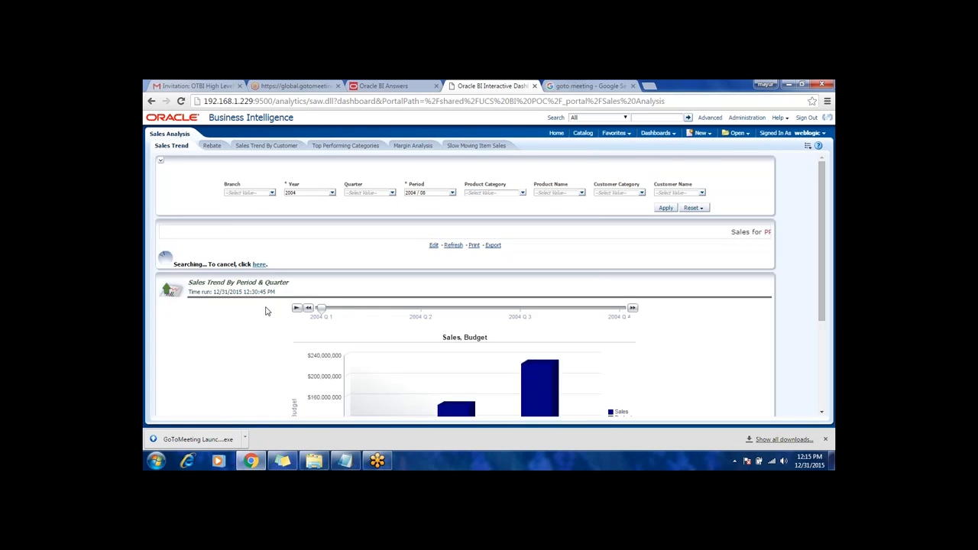
{"action": "scroll", "coordinate": [263, 312], "scroll_direction": "down", "scroll_amount": 2}
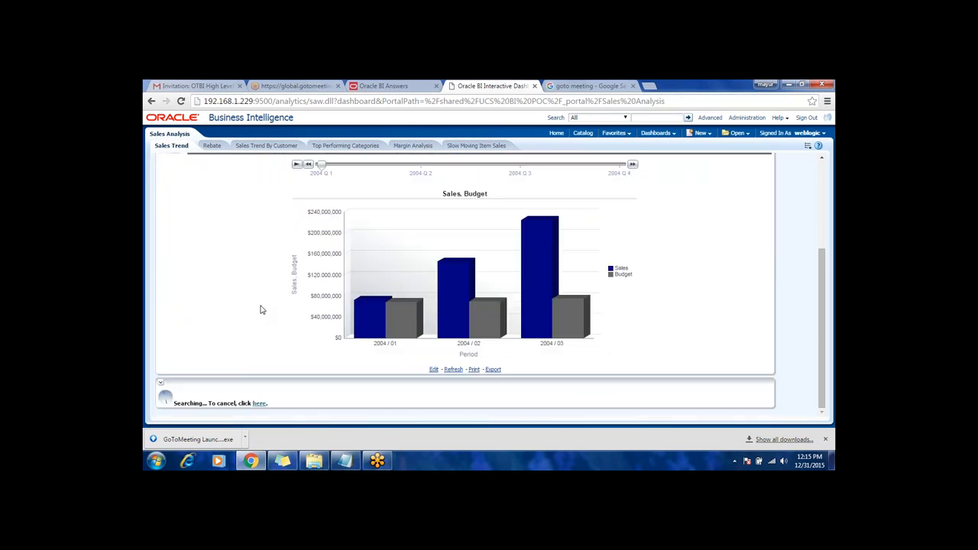
{"action": "left_click", "coordinate": [212, 146]}
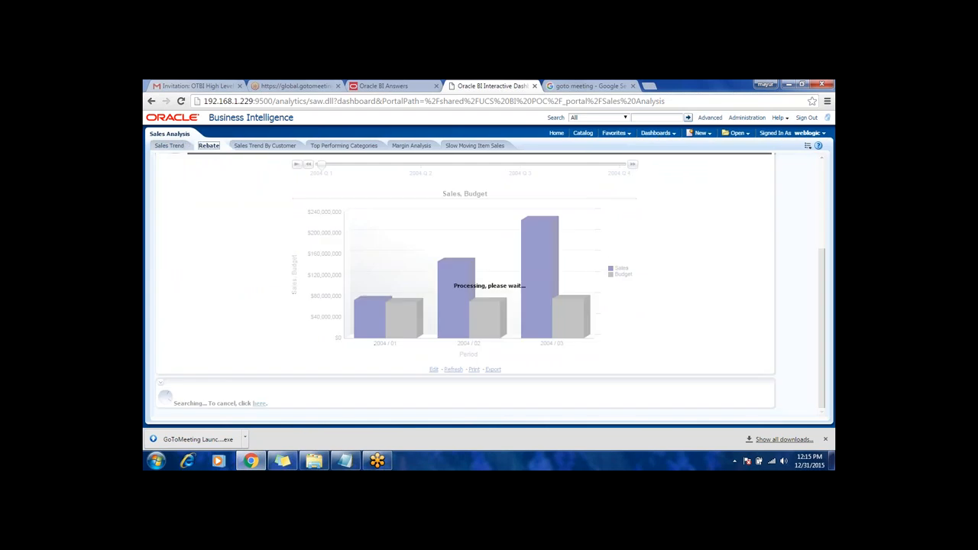
{"action": "left_click", "coordinate": [485, 196]}
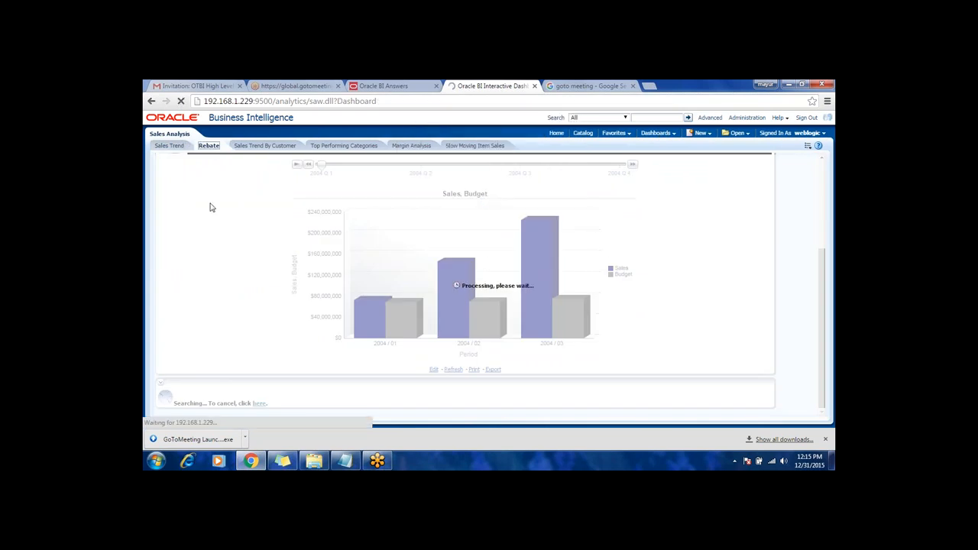
{"action": "scroll", "coordinate": [365, 277], "scroll_direction": "down", "scroll_amount": 1}
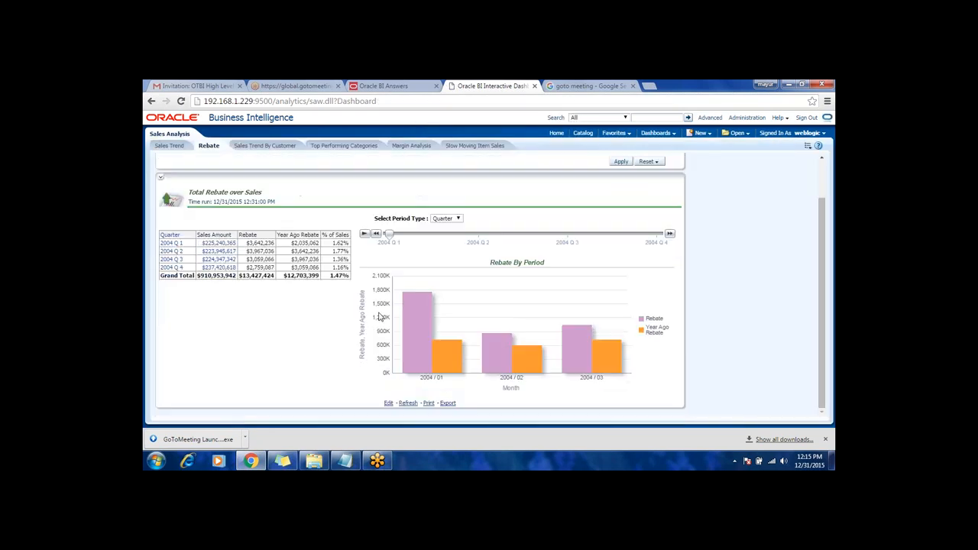
Edit Total Rebate over Sales and review its % of Sales formula, cancelling without changes
{"action": "left_click", "coordinate": [388, 404]}
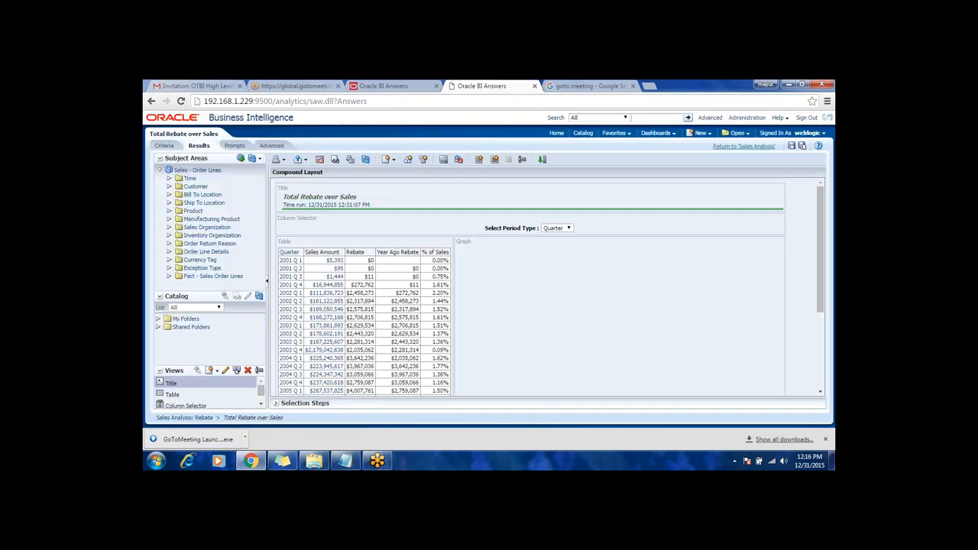
{"action": "left_click", "coordinate": [164, 146]}
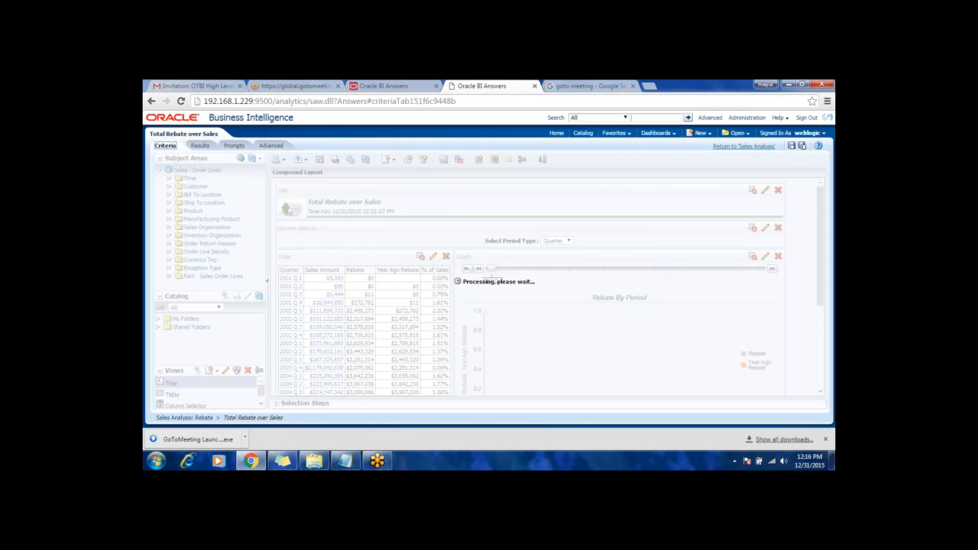
{"action": "mouse_move", "coordinate": [568, 220]}
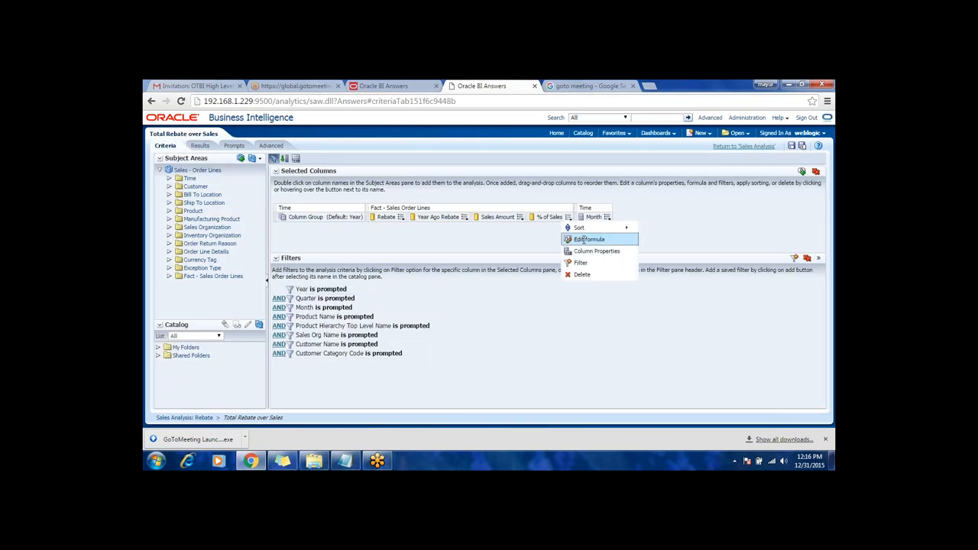
{"action": "left_click", "coordinate": [584, 239]}
{"action": "left_click", "coordinate": [538, 280]}
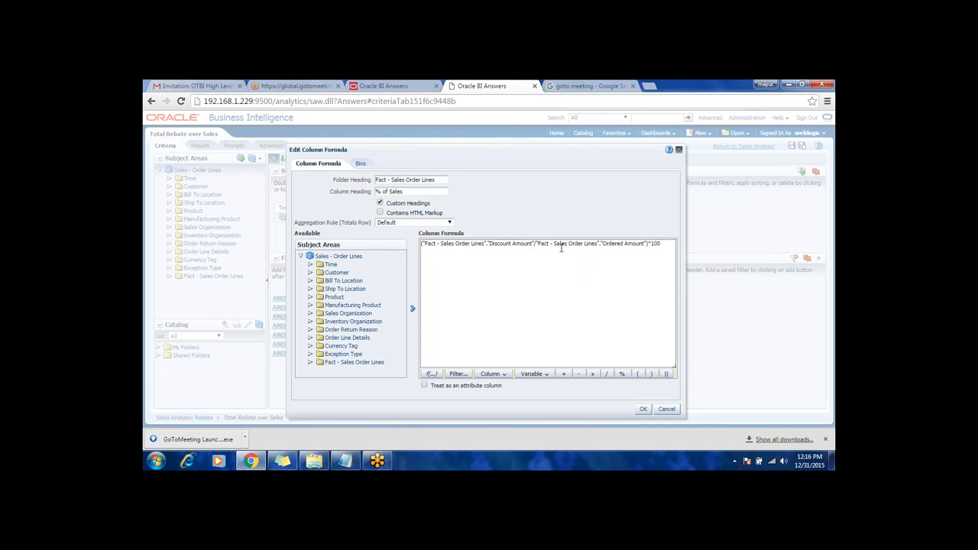
{"action": "left_click", "coordinate": [666, 410]}
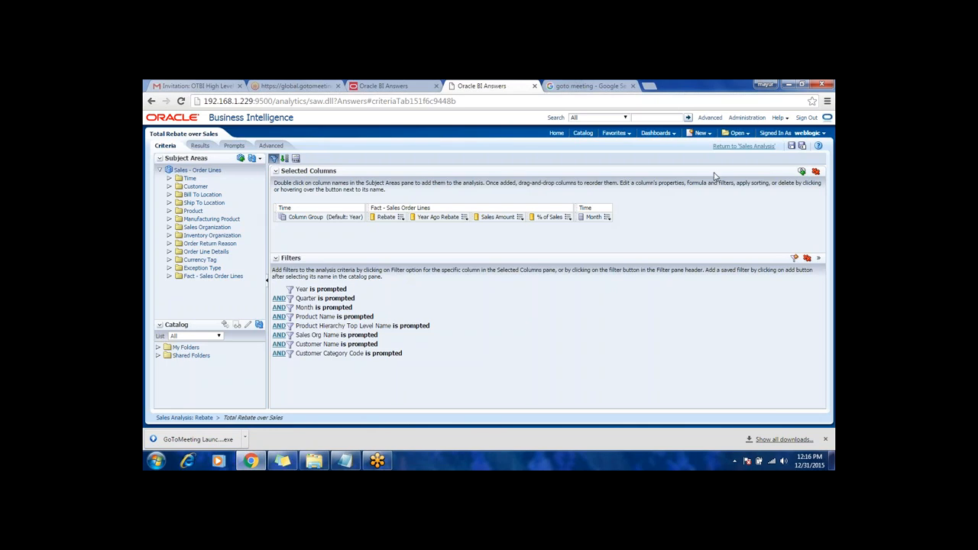
Return to the Sales Analysis dashboard and open its Sales Trend page
{"action": "left_click", "coordinate": [741, 146]}
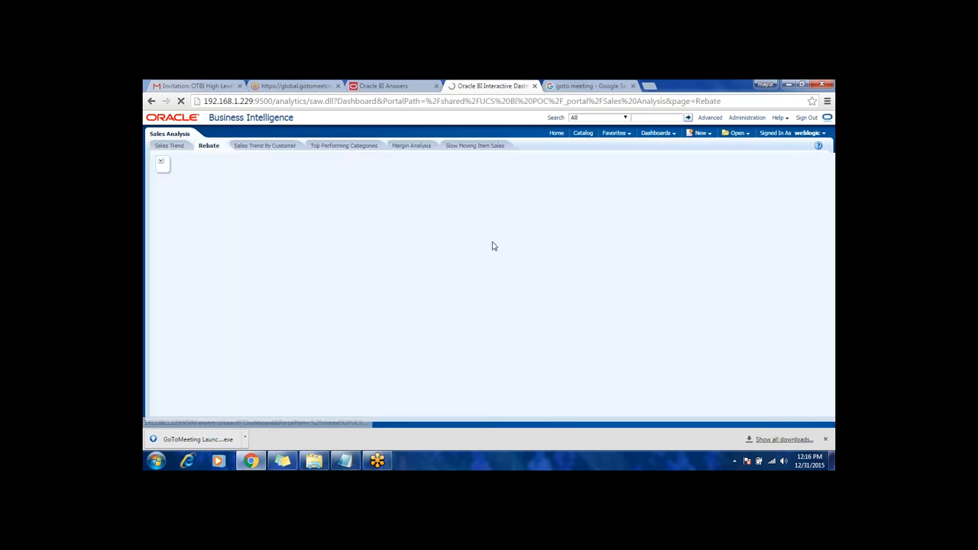
{"action": "left_click", "coordinate": [169, 145]}
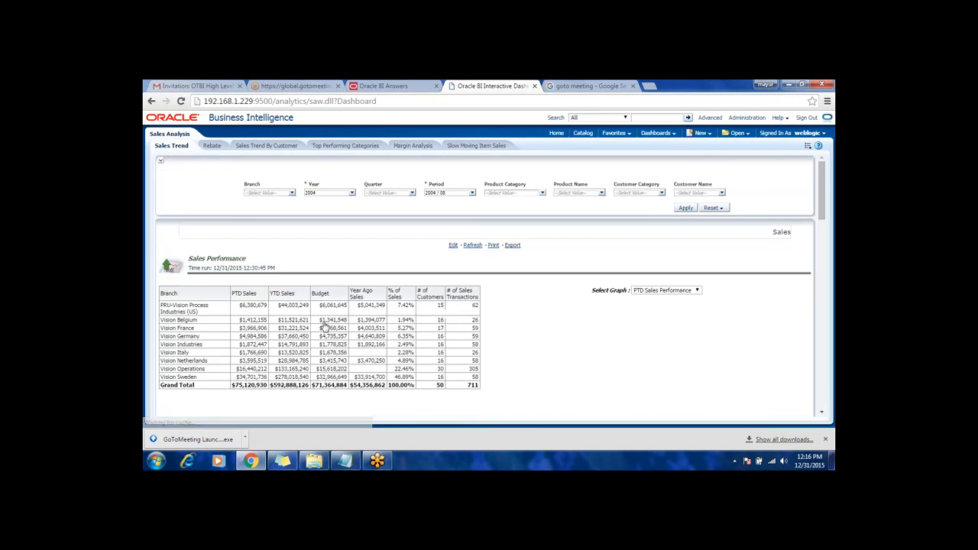
{"action": "scroll", "coordinate": [426, 356], "scroll_direction": "down", "scroll_amount": 3}
Inspect the Sales Performance report's criteria, then return to the Sales Trend dashboard page
{"action": "left_click", "coordinate": [453, 380]}
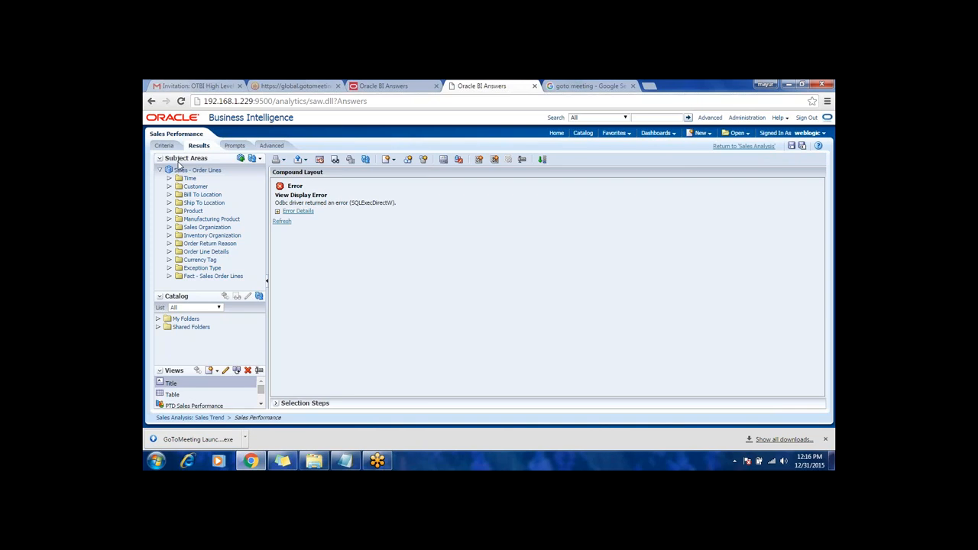
{"action": "left_click", "coordinate": [165, 145]}
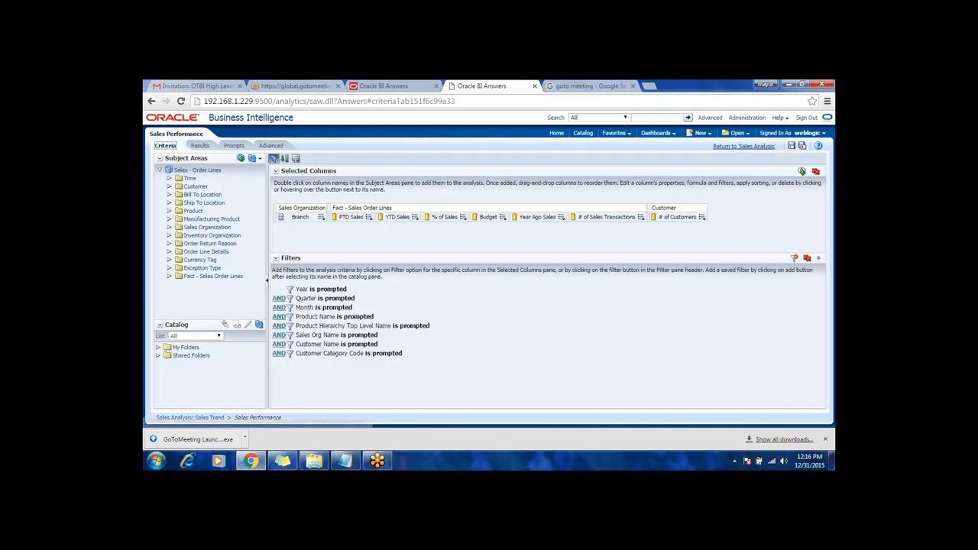
{"action": "left_click", "coordinate": [743, 146]}
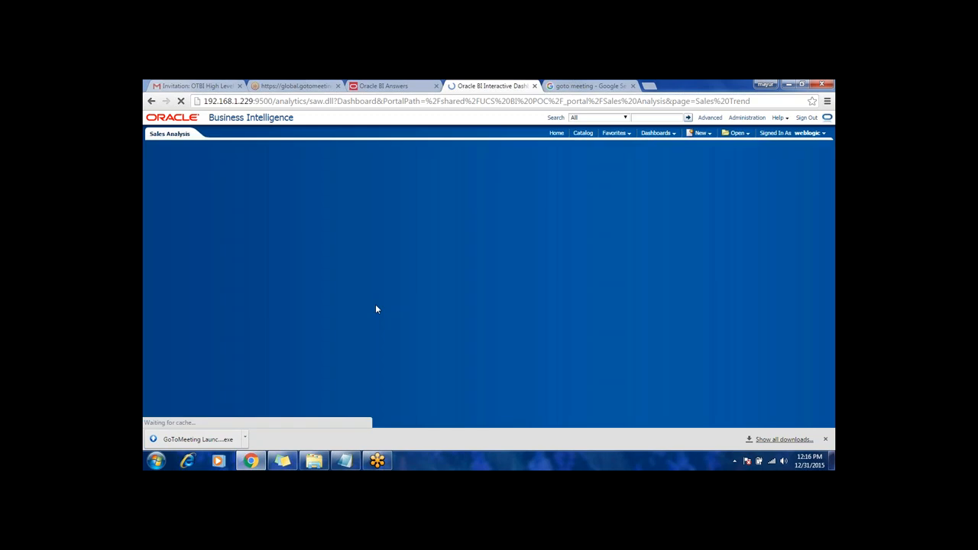
{"action": "scroll", "coordinate": [455, 366], "scroll_direction": "up", "scroll_amount": 1}
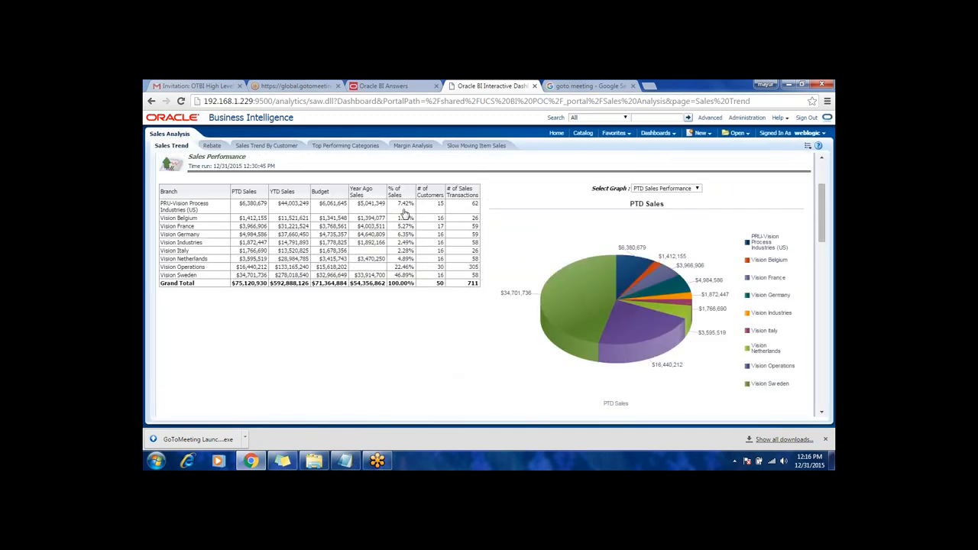
{"action": "left_click", "coordinate": [405, 207]}
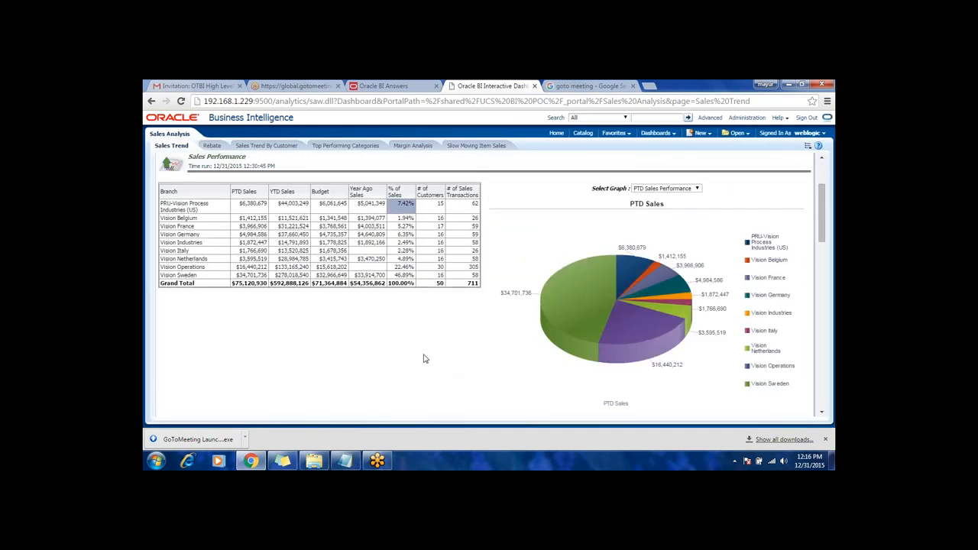
{"action": "scroll", "coordinate": [425, 358], "scroll_direction": "down", "scroll_amount": 2}
{"action": "scroll", "coordinate": [425, 359], "scroll_direction": "up", "scroll_amount": 1}
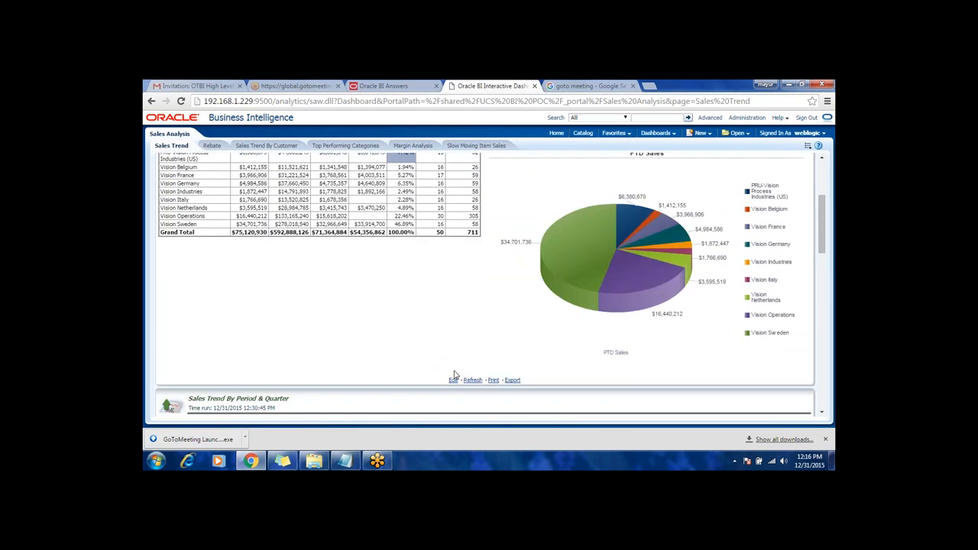
{"action": "scroll", "coordinate": [427, 350], "scroll_direction": "up", "scroll_amount": 1}
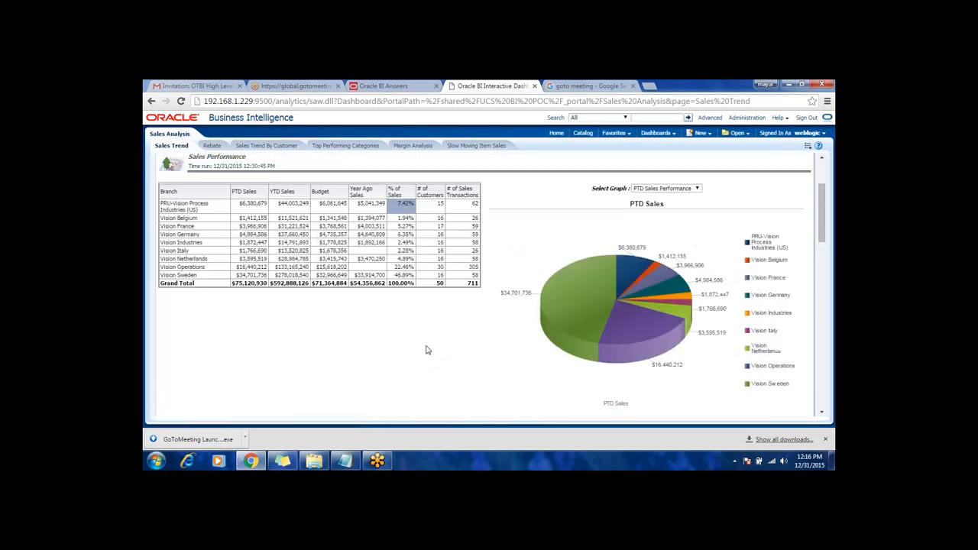
Enable the Analyze report link in the dashboard properties' Dashboard Report Links
{"action": "left_click", "coordinate": [809, 145]}
{"action": "left_click", "coordinate": [762, 159]}
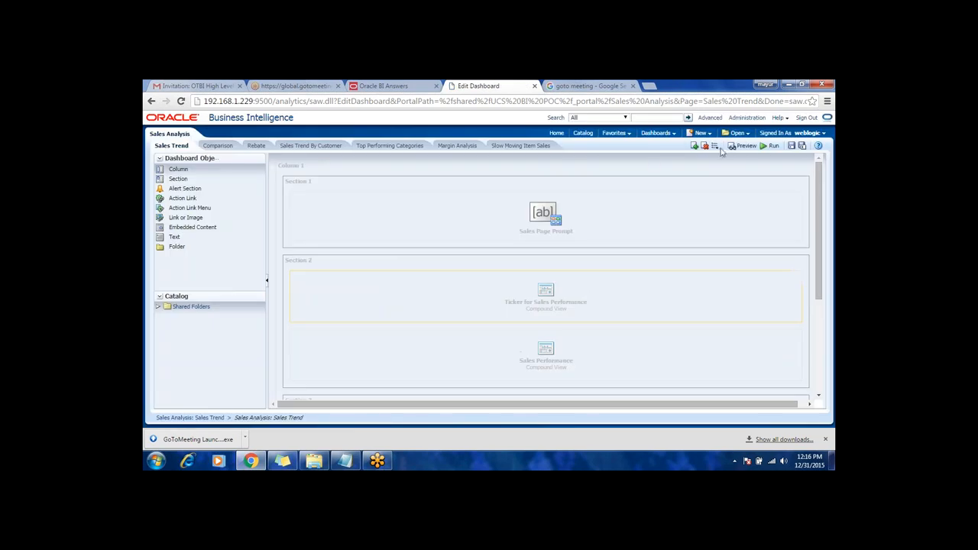
{"action": "left_click", "coordinate": [715, 146]}
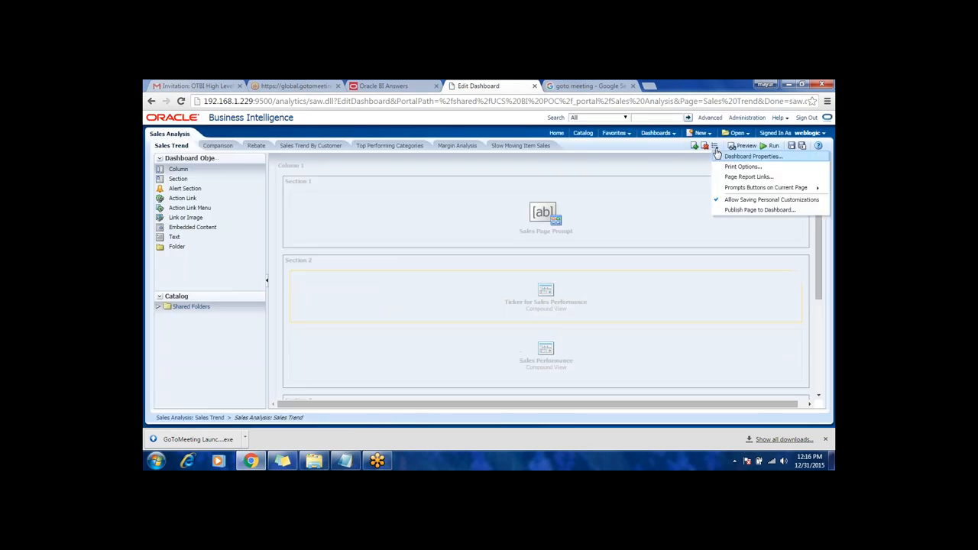
{"action": "left_click", "coordinate": [726, 158]}
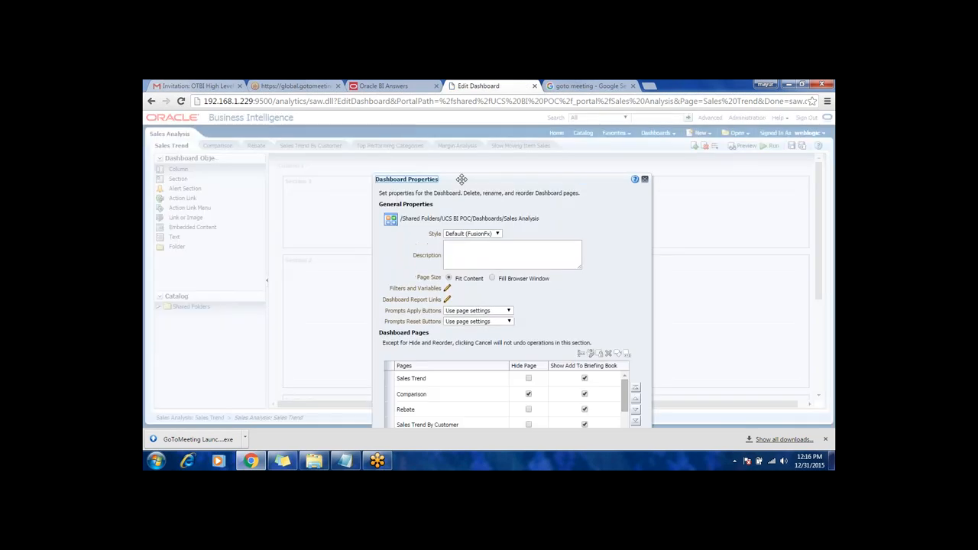
{"action": "left_click_drag", "start_coordinate": [460, 174], "coordinate": [448, 142]}
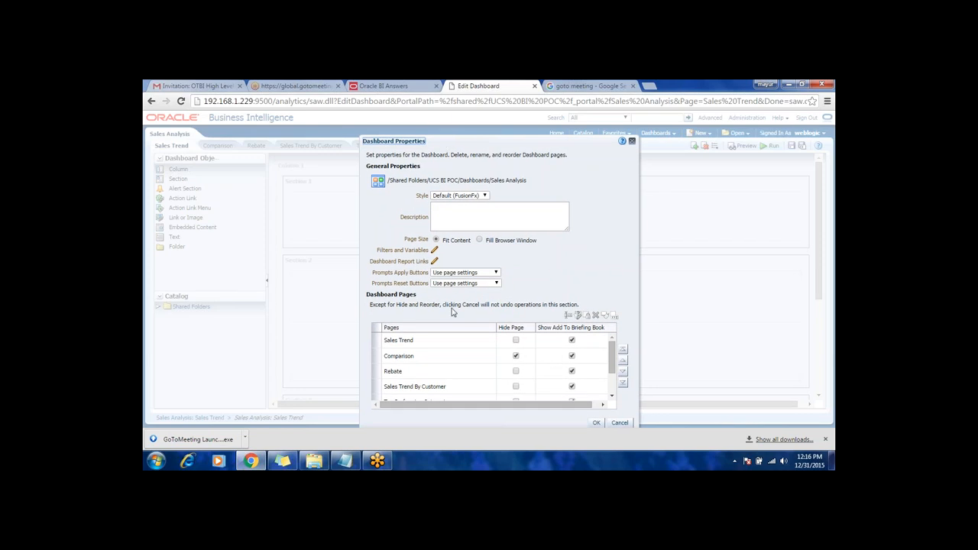
{"action": "left_click", "coordinate": [434, 261]}
{"action": "left_click", "coordinate": [449, 235]}
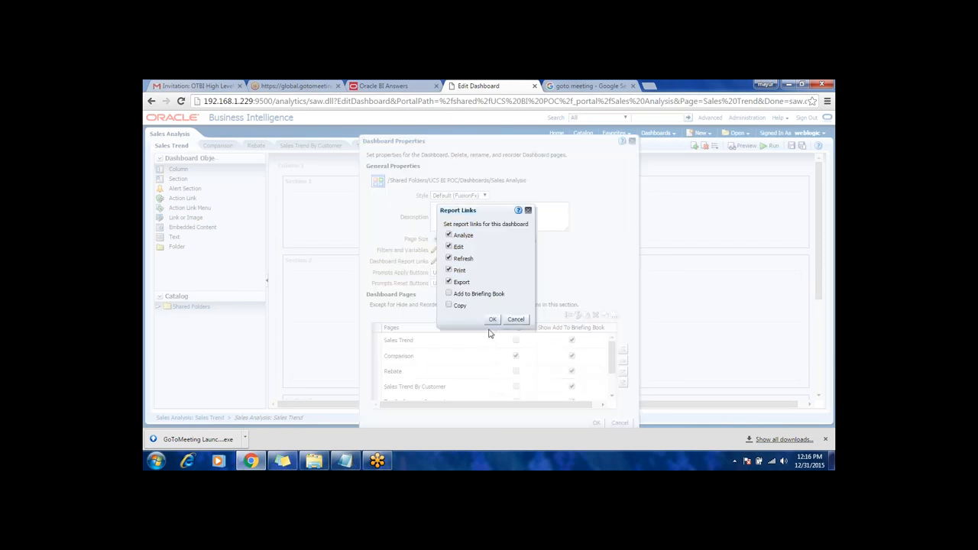
{"action": "left_click", "coordinate": [492, 320]}
{"action": "left_click", "coordinate": [596, 424]}
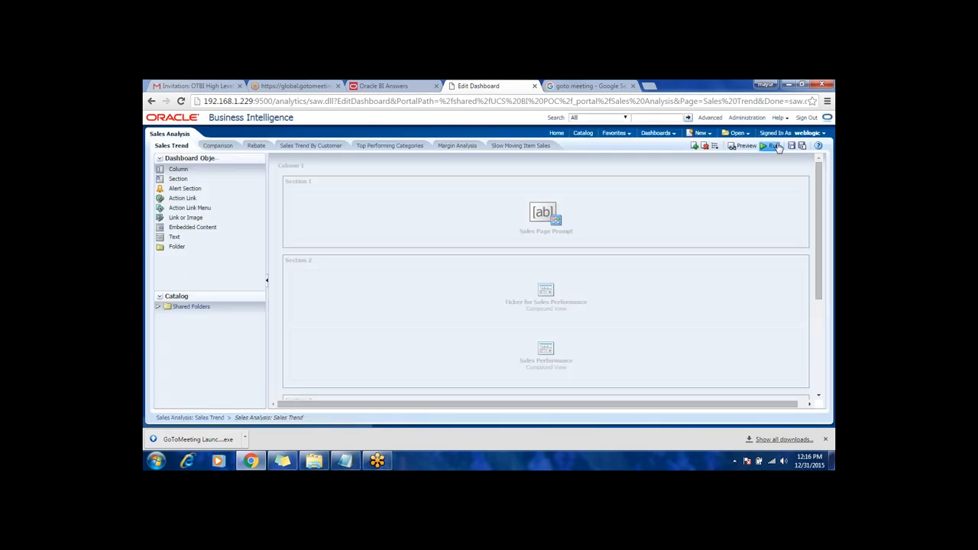
Save the Sales Analysis dashboard and view it live
{"action": "left_click", "coordinate": [792, 145]}
{"action": "left_click", "coordinate": [772, 147]}
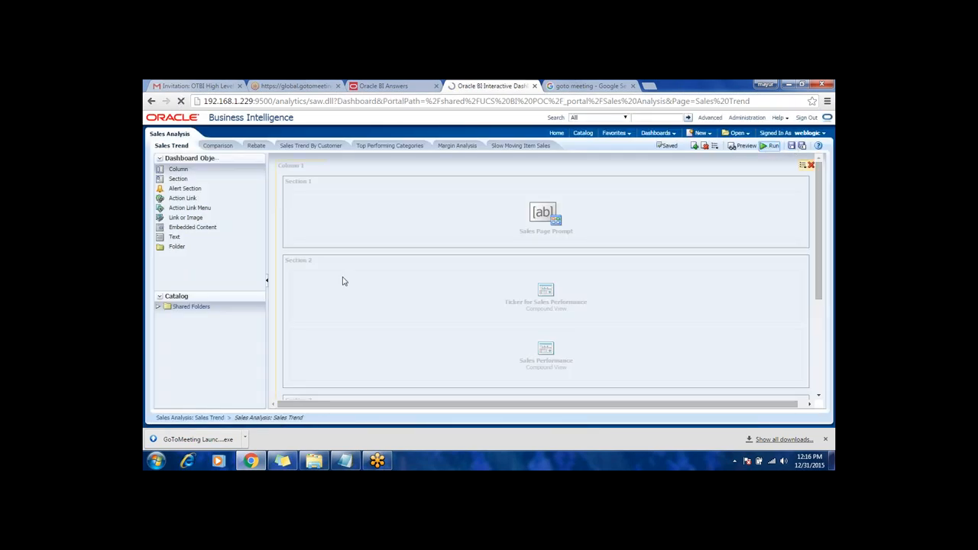
{"action": "scroll", "coordinate": [456, 373], "scroll_direction": "down", "scroll_amount": 3}
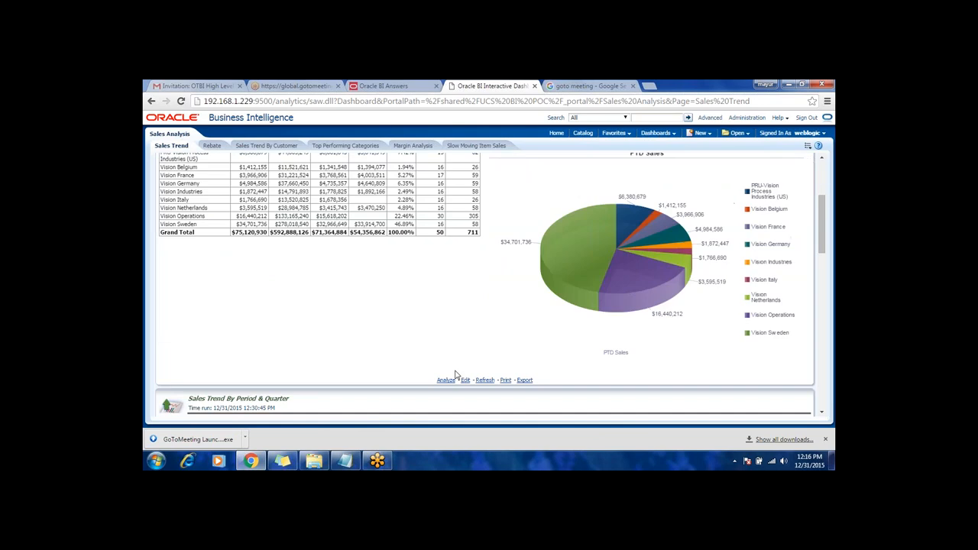
Inspect the Sales Performance % of Sales formula, SUM over Fact - Sales Order Lines, without changing it
{"action": "left_click", "coordinate": [446, 381]}
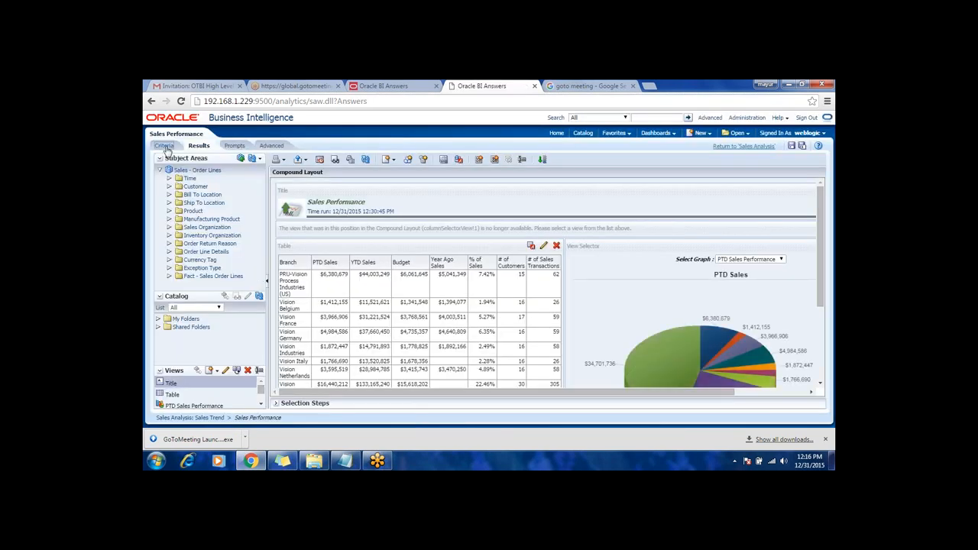
{"action": "left_click", "coordinate": [166, 146]}
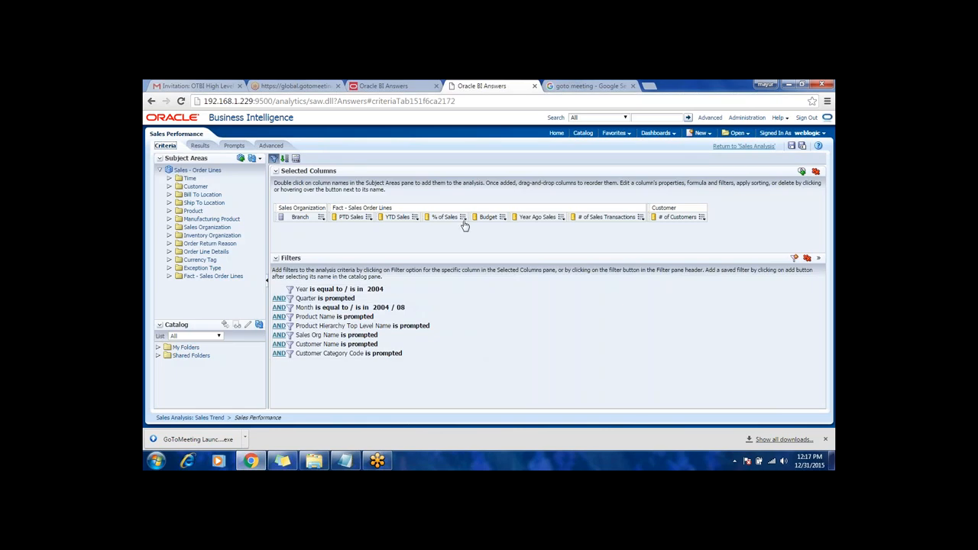
{"action": "mouse_move", "coordinate": [462, 218]}
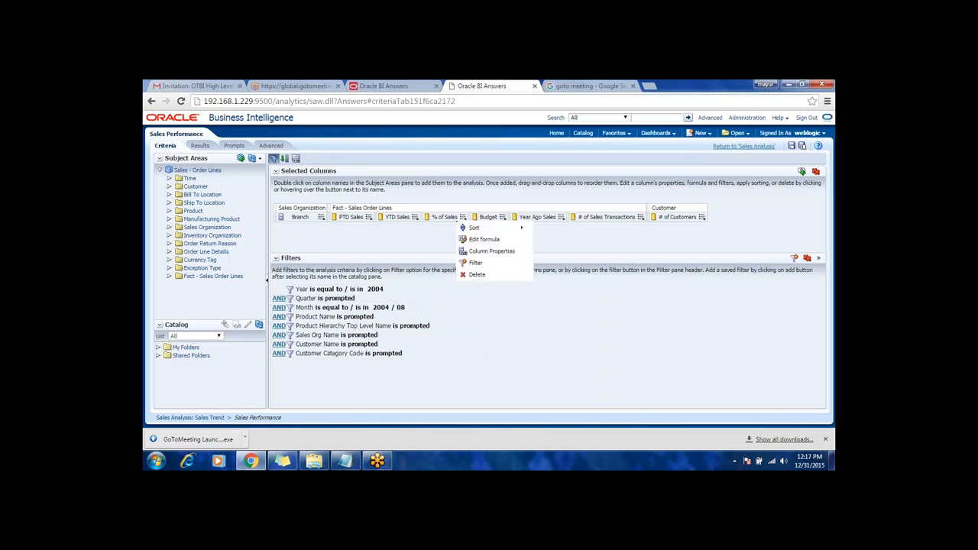
{"action": "left_click", "coordinate": [474, 239]}
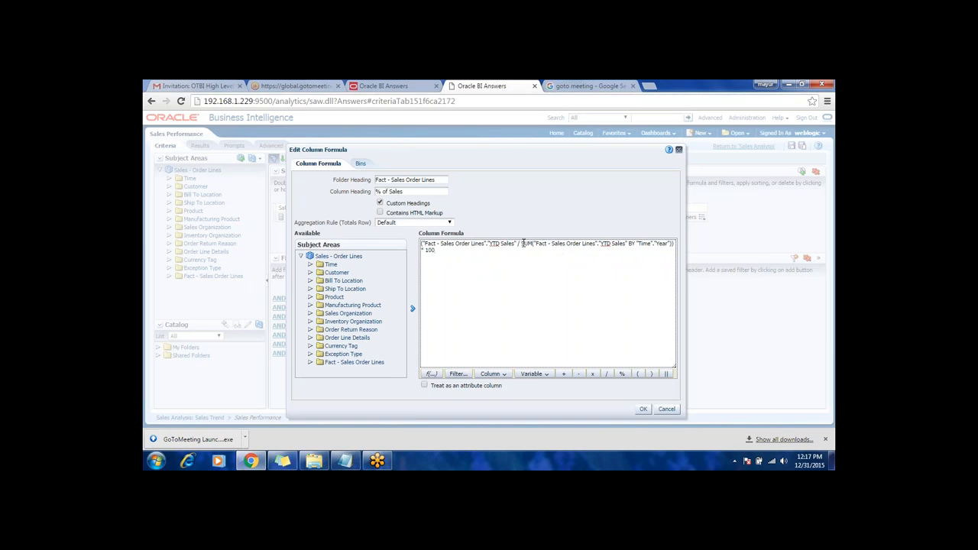
{"action": "left_click_drag", "start_coordinate": [522, 243], "coordinate": [533, 244]}
{"action": "left_click", "coordinate": [629, 251]}
{"action": "left_click_drag", "start_coordinate": [536, 244], "coordinate": [601, 244]}
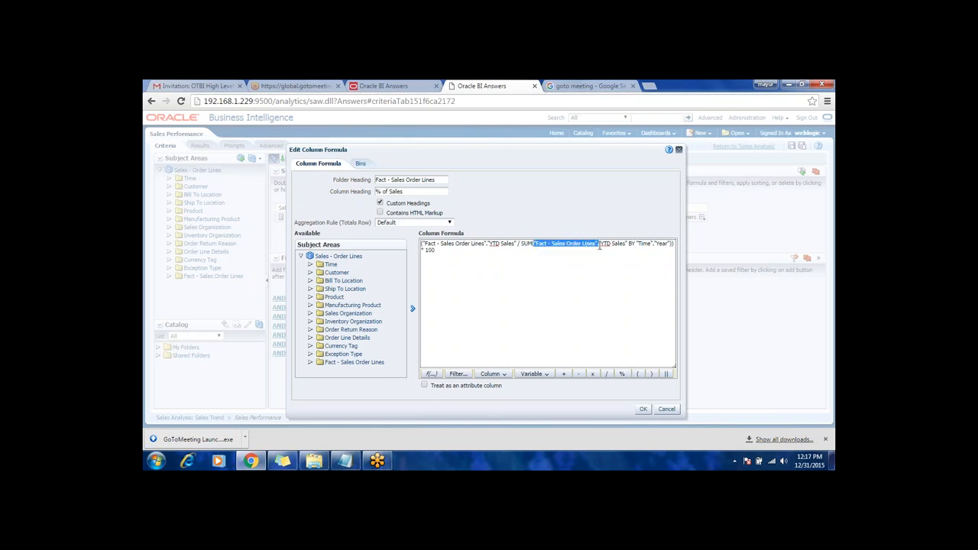
{"action": "left_click", "coordinate": [666, 409]}
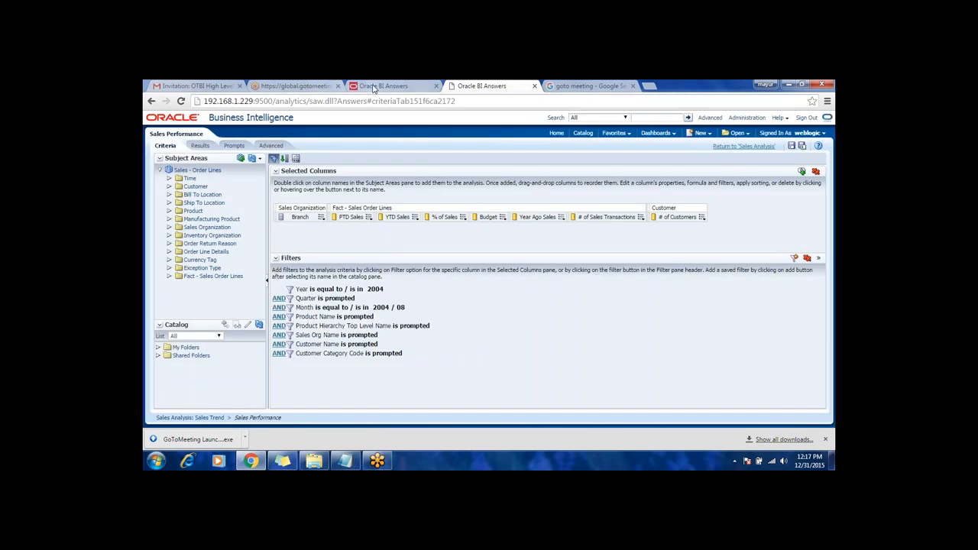
{"action": "left_click", "coordinate": [373, 87]}
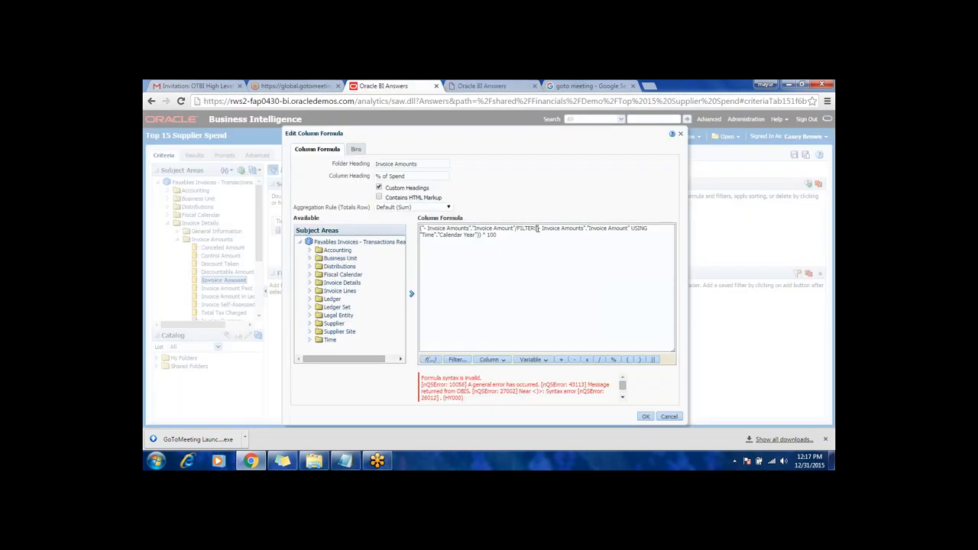
Rewrite % of Spend as Invoice Amount / SUM(Invoice Amount BY Calendar Year) * 100, modelled on % of Sales
{"action": "key", "text": "BackSpace"}
{"action": "key", "text": "BackSpace"}
{"action": "key", "text": "BackSpace"}
{"action": "key", "text": "BackSpace"}
{"action": "key", "text": "BackSpace"}
{"action": "key", "text": "BackSpace"}
{"action": "key", "text": "BackSpace"}
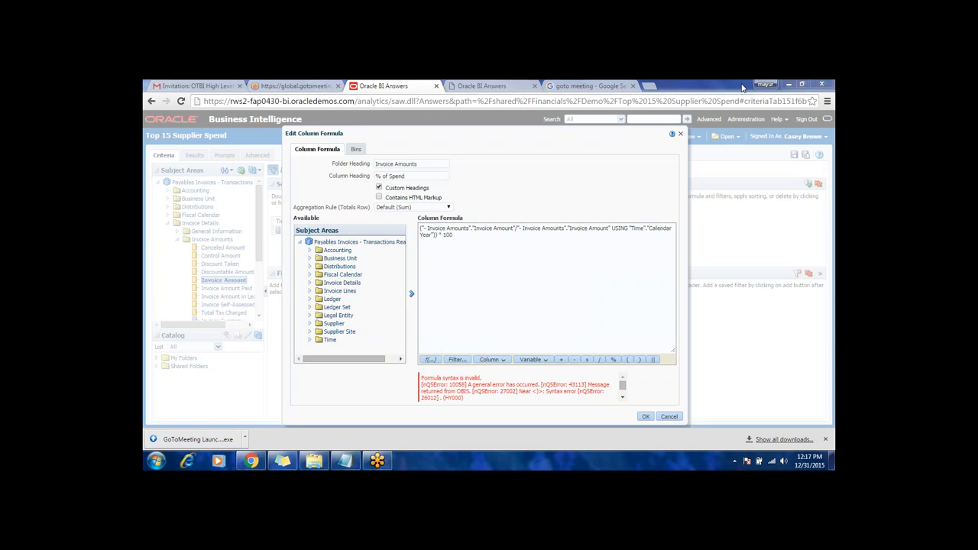
{"action": "left_click", "coordinate": [506, 87]}
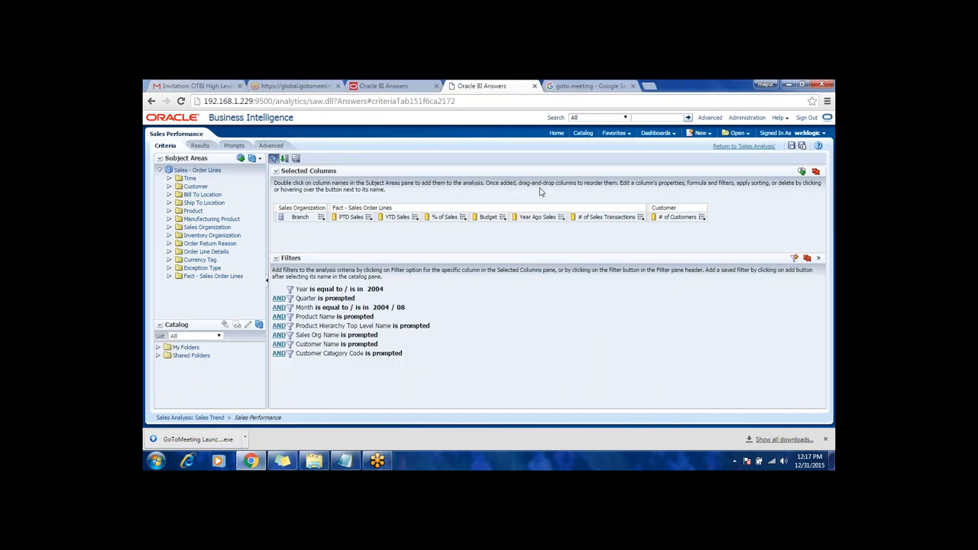
{"action": "left_click", "coordinate": [462, 218]}
{"action": "left_click", "coordinate": [468, 238]}
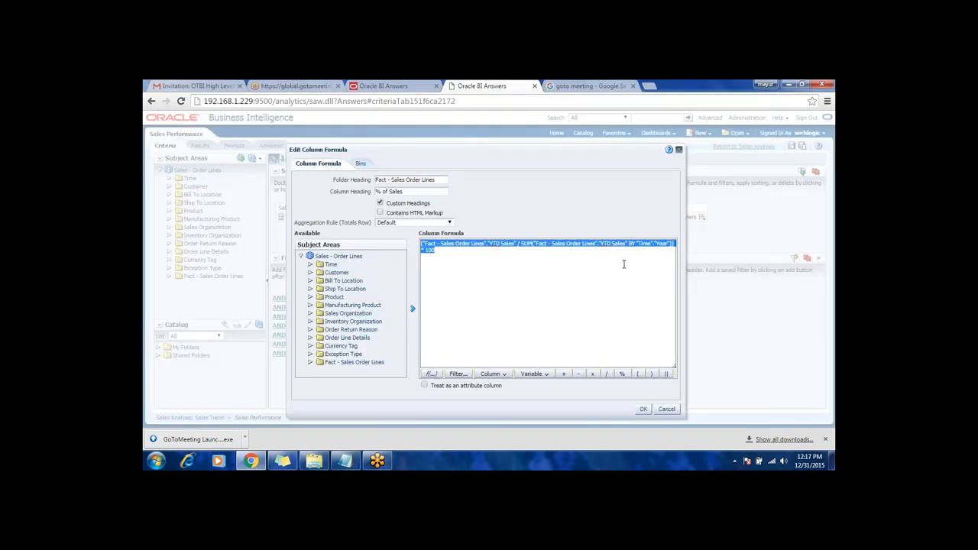
{"action": "left_click", "coordinate": [386, 87]}
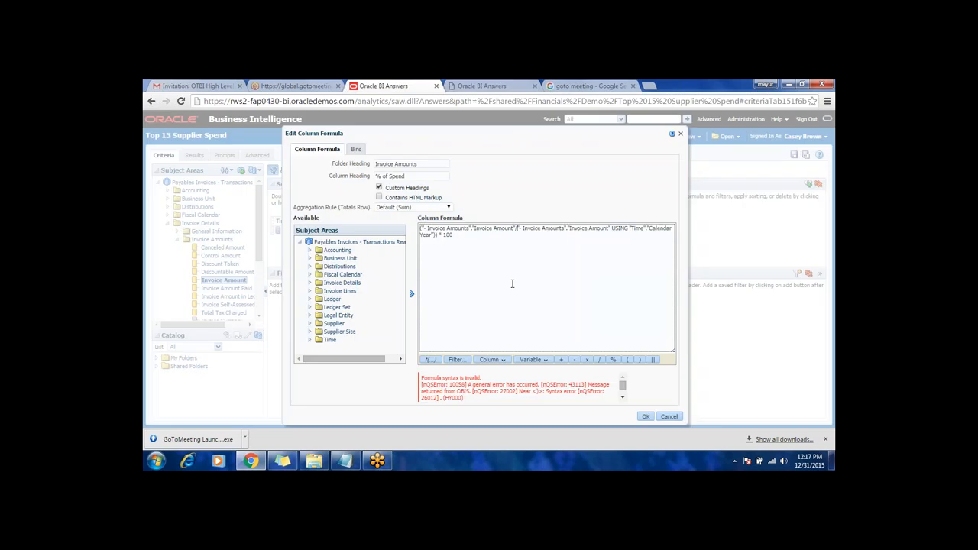
{"action": "type", "text": "SUM"}
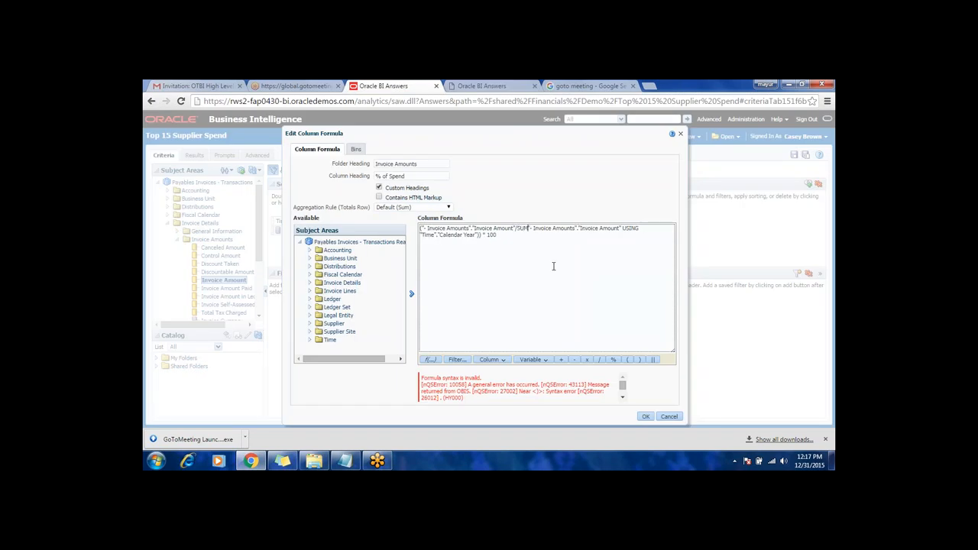
{"action": "type", "text": "("}
{"action": "key", "text": "BackSpace"}
{"action": "key", "text": "BackSpace"}
{"action": "key", "text": "BackSpace"}
{"action": "type", "text": "BY"}
{"action": "key", "text": "Delete"}
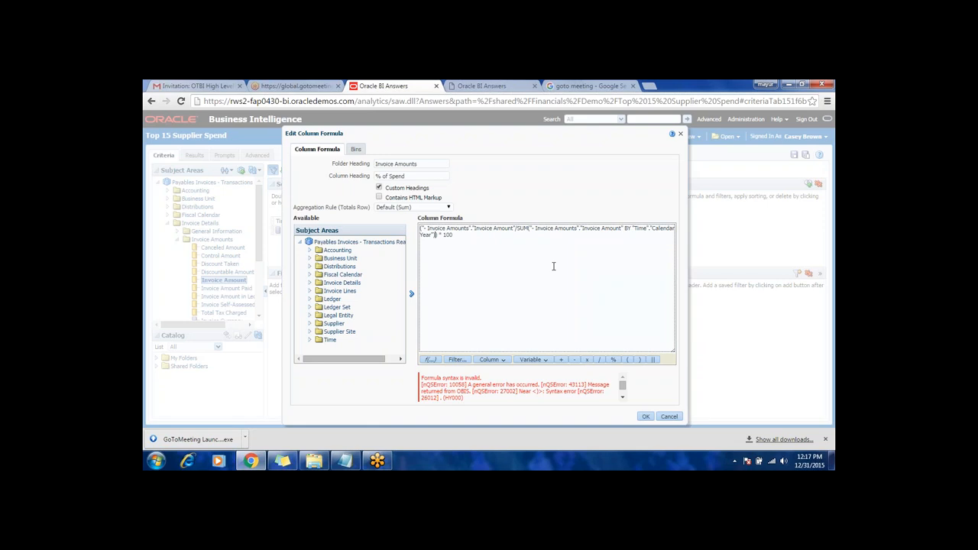
{"action": "left_click", "coordinate": [646, 417]}
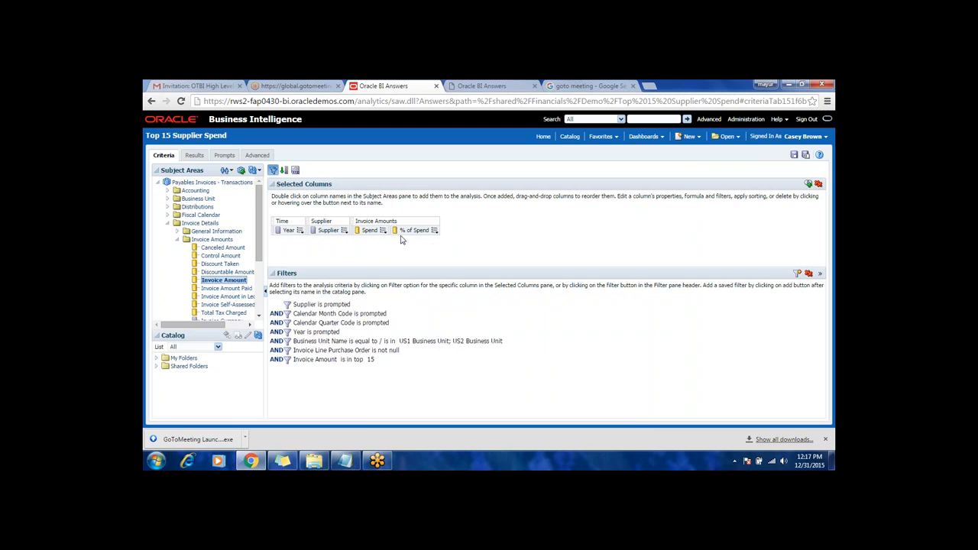
Save the analysis and check % of Spend results, e.g. Allied Manufacturing 10.801 and JGA 8.764
{"action": "left_click", "coordinate": [434, 230]}
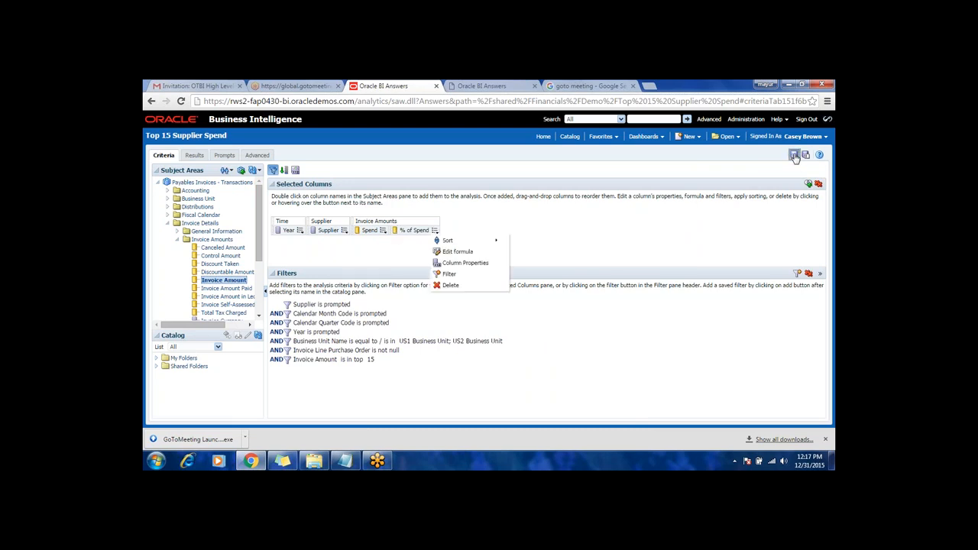
{"action": "left_click", "coordinate": [334, 255]}
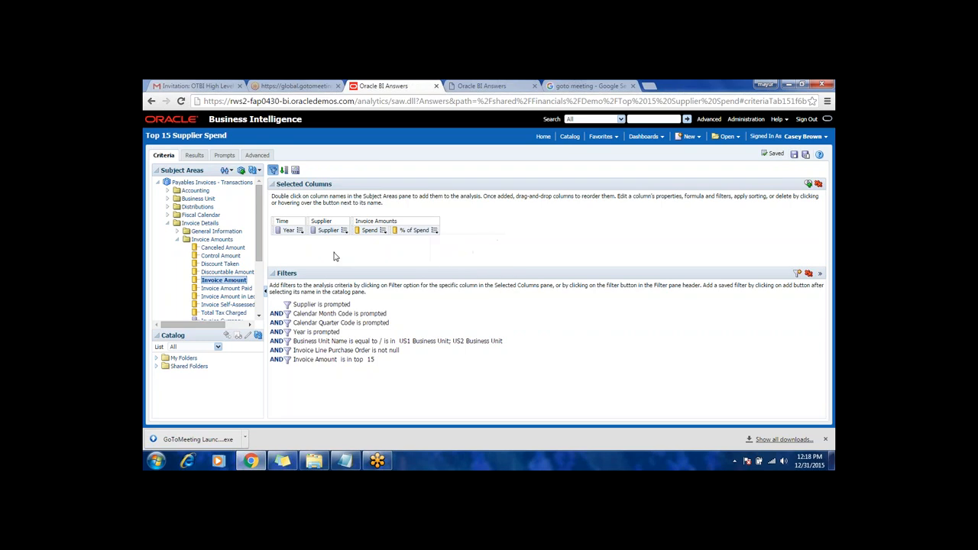
{"action": "left_click", "coordinate": [194, 156]}
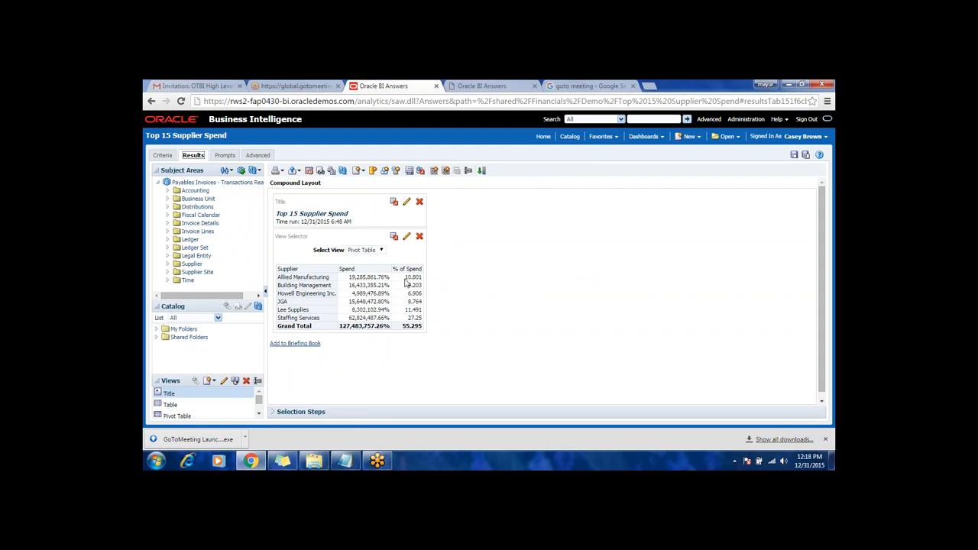
{"action": "left_click_drag", "start_coordinate": [407, 279], "coordinate": [421, 279]}
{"action": "left_click", "coordinate": [416, 302]}
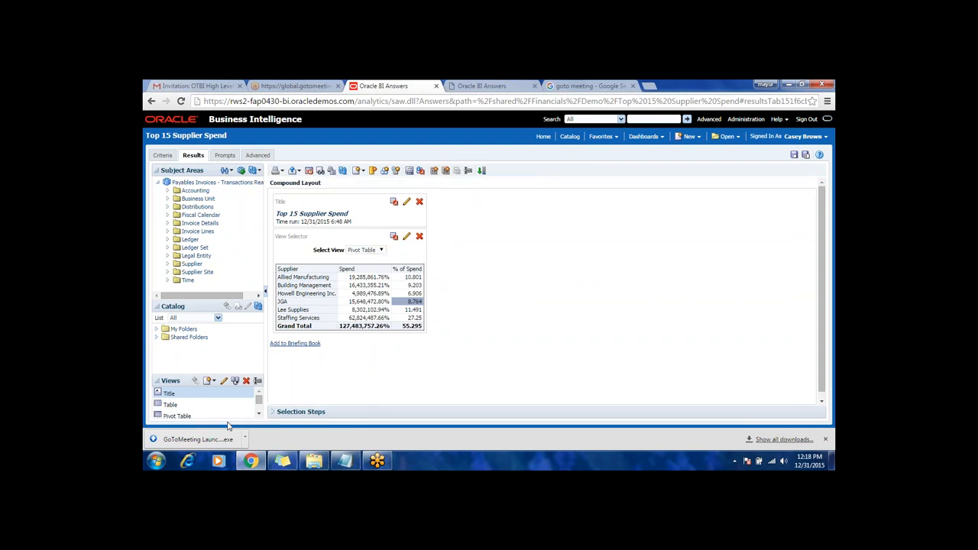
Drag the Pivot Table view into the compound layout and recheck the results
{"action": "left_click", "coordinate": [258, 413]}
{"action": "left_click", "coordinate": [258, 414]}
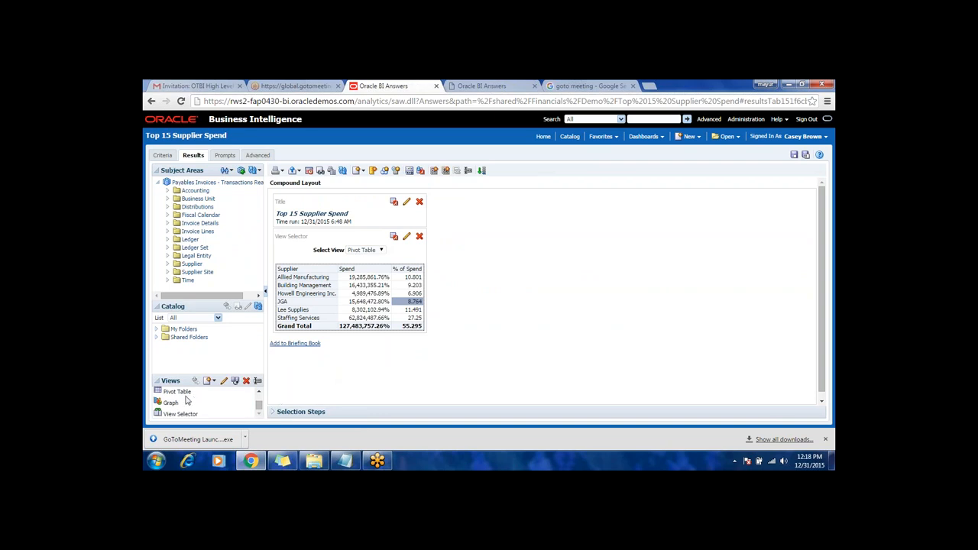
{"action": "left_click", "coordinate": [182, 395]}
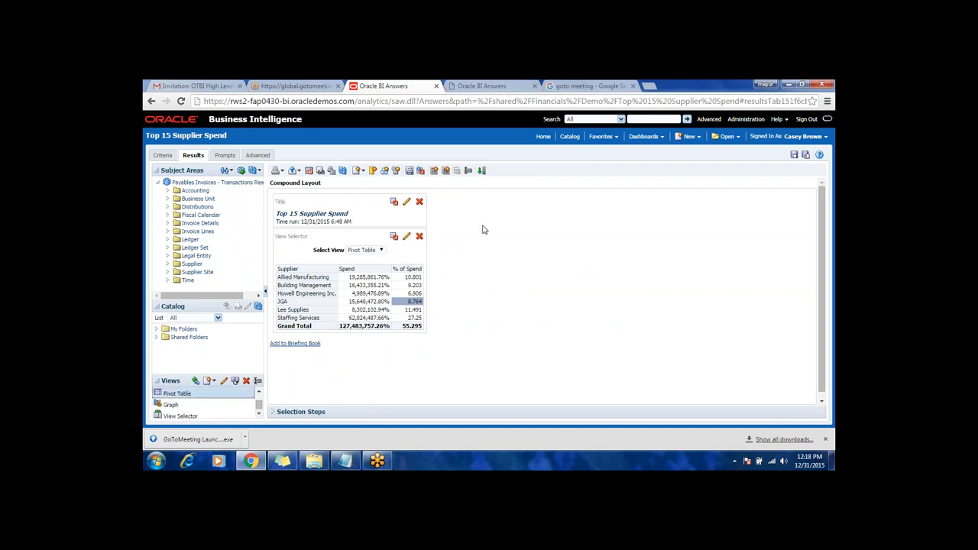
{"action": "left_click", "coordinate": [224, 383]}
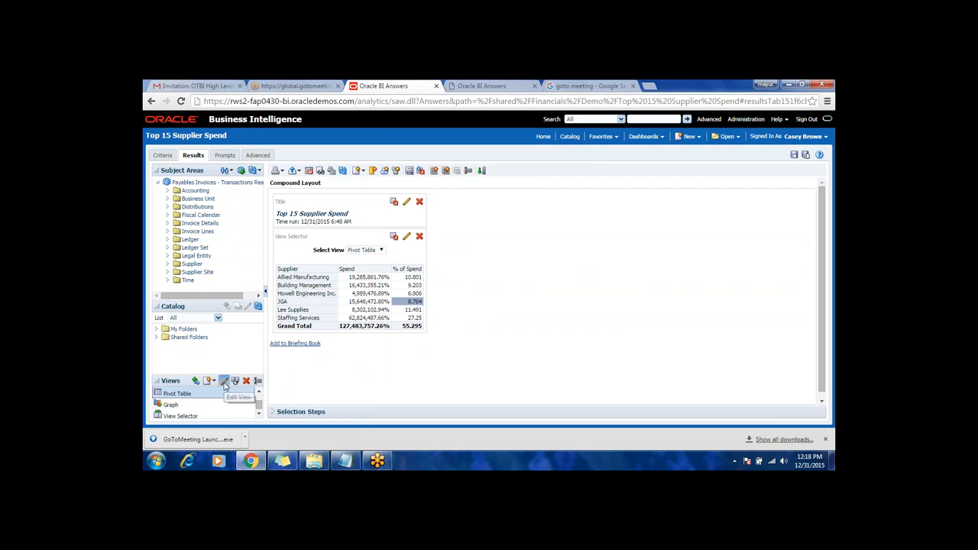
{"action": "left_click", "coordinate": [541, 300]}
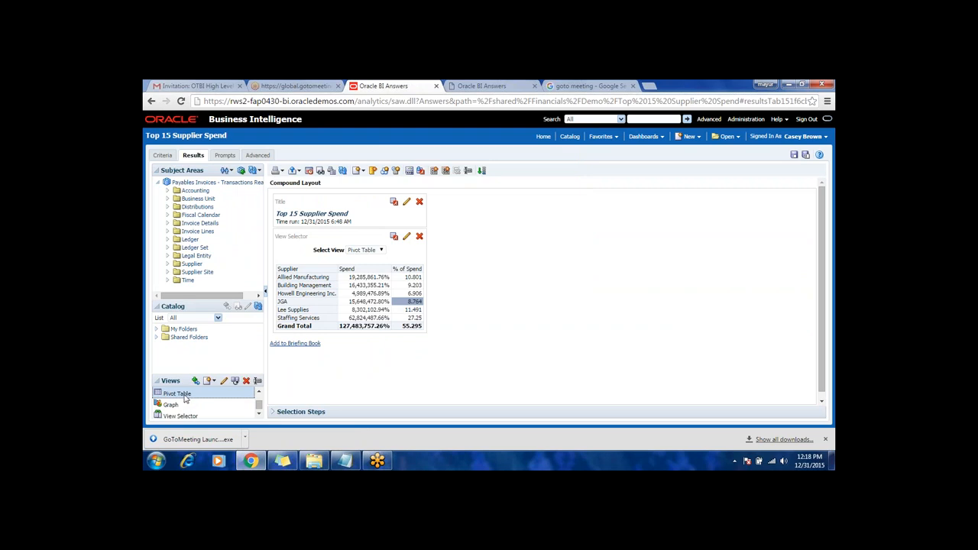
{"action": "left_click_drag", "start_coordinate": [184, 398], "coordinate": [417, 307]}
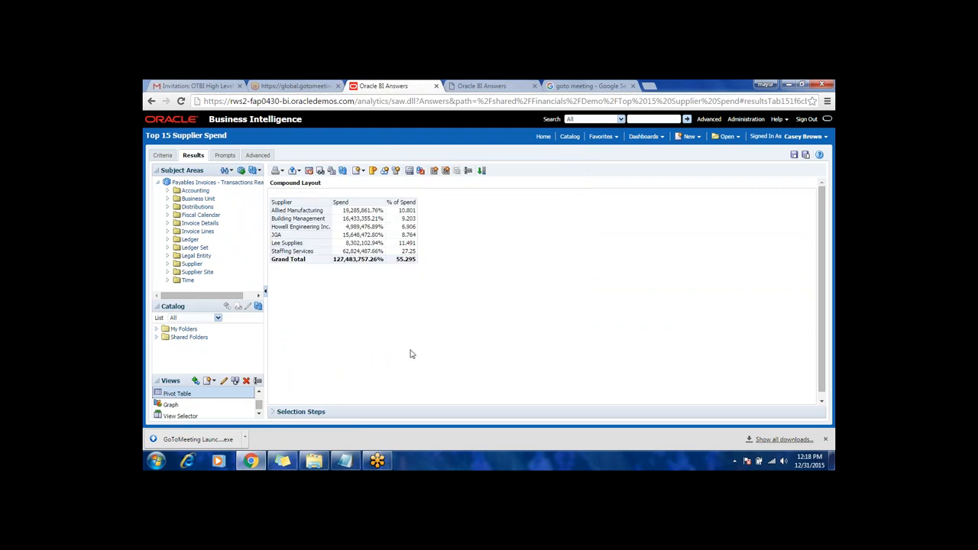
{"action": "left_click", "coordinate": [162, 155]}
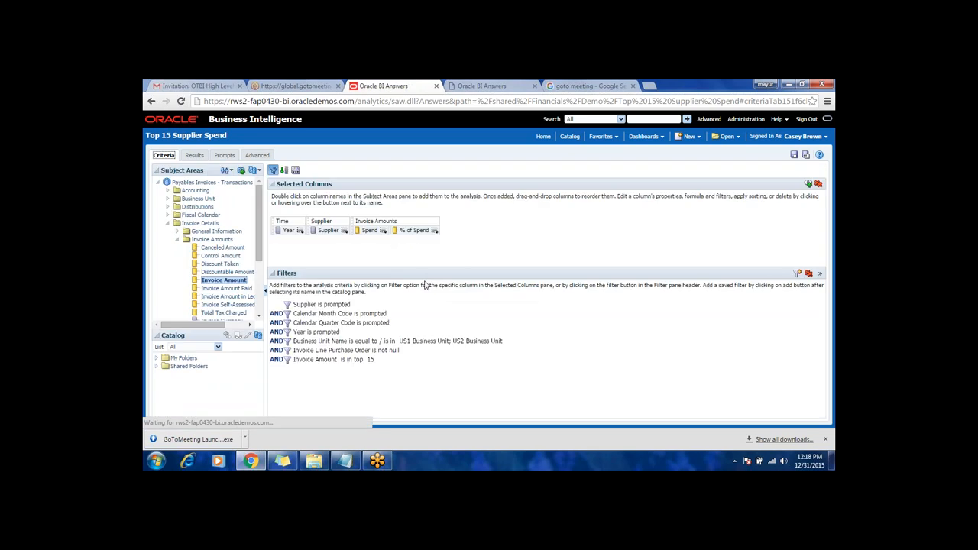
{"action": "left_click", "coordinate": [194, 155]}
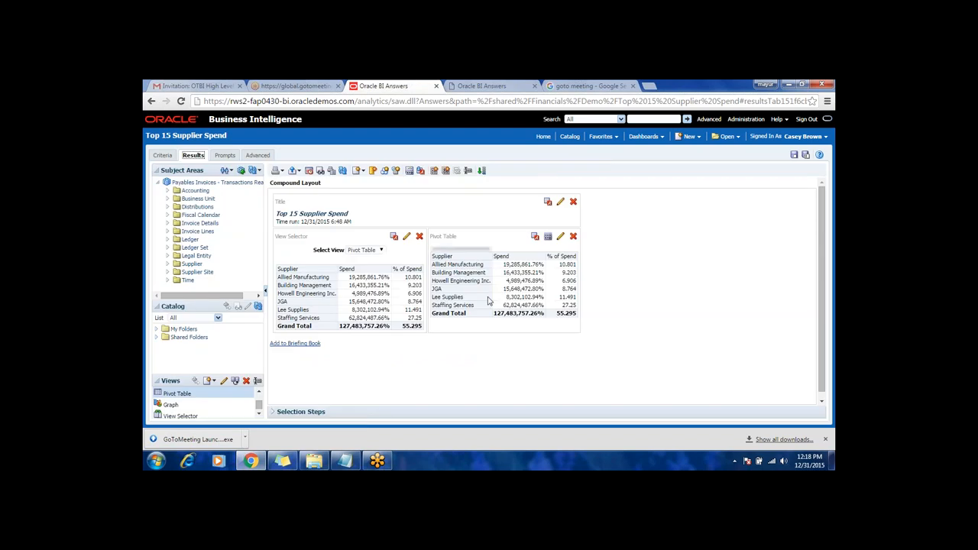
{"action": "left_click", "coordinate": [560, 236]}
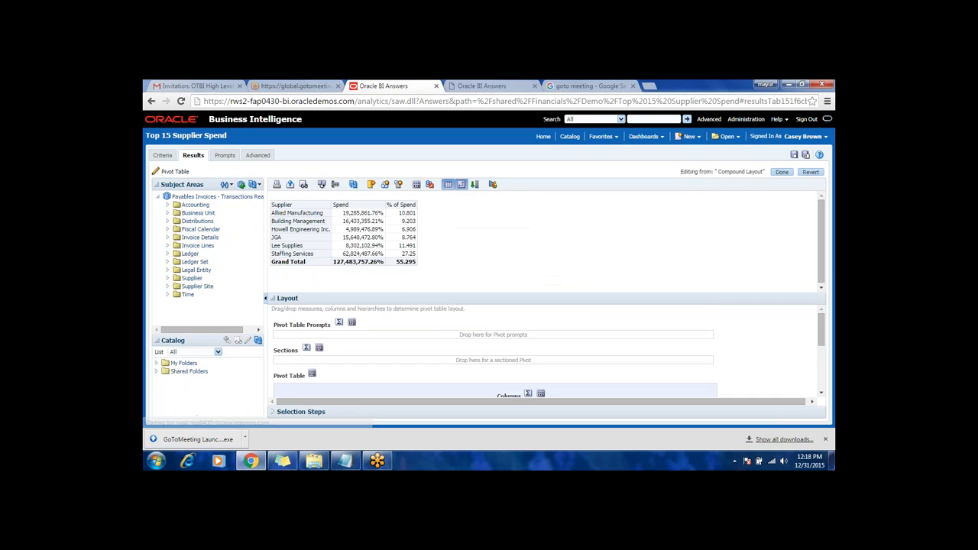
{"action": "scroll", "coordinate": [421, 380], "scroll_direction": "down", "scroll_amount": 2}
{"action": "scroll", "coordinate": [344, 384], "scroll_direction": "down", "scroll_amount": 1}
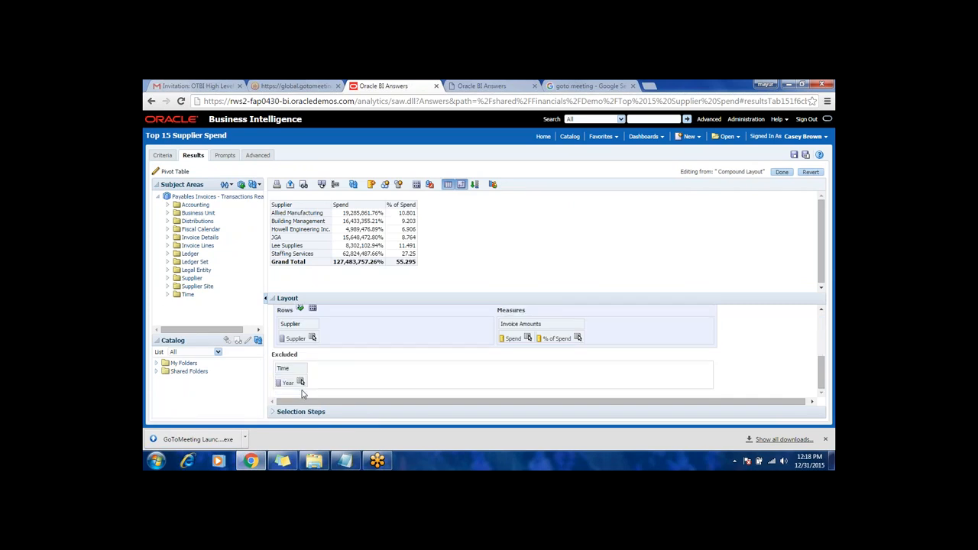
{"action": "left_click_drag", "start_coordinate": [300, 384], "coordinate": [348, 420]}
{"action": "left_click_drag", "start_coordinate": [774, 293], "coordinate": [774, 226]}
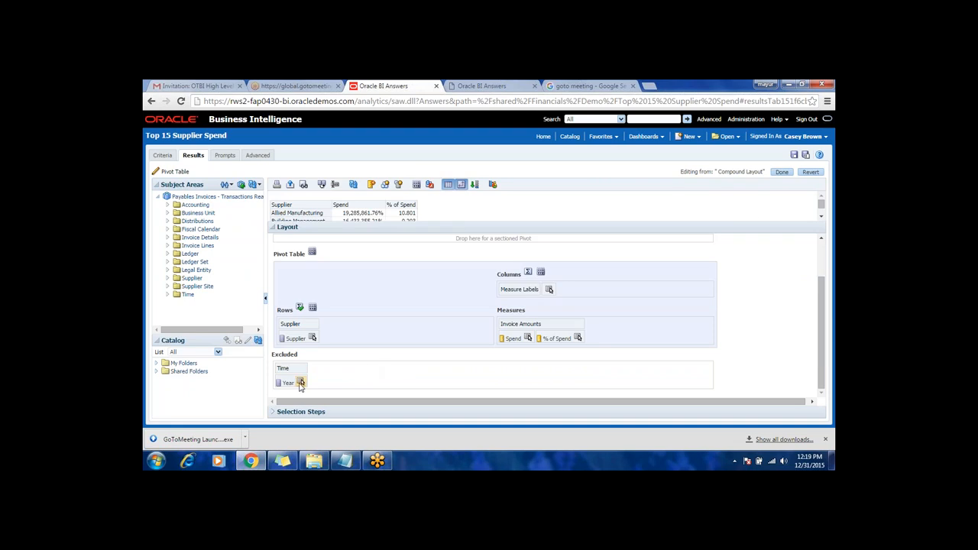
{"action": "left_click_drag", "start_coordinate": [300, 384], "coordinate": [545, 291]}
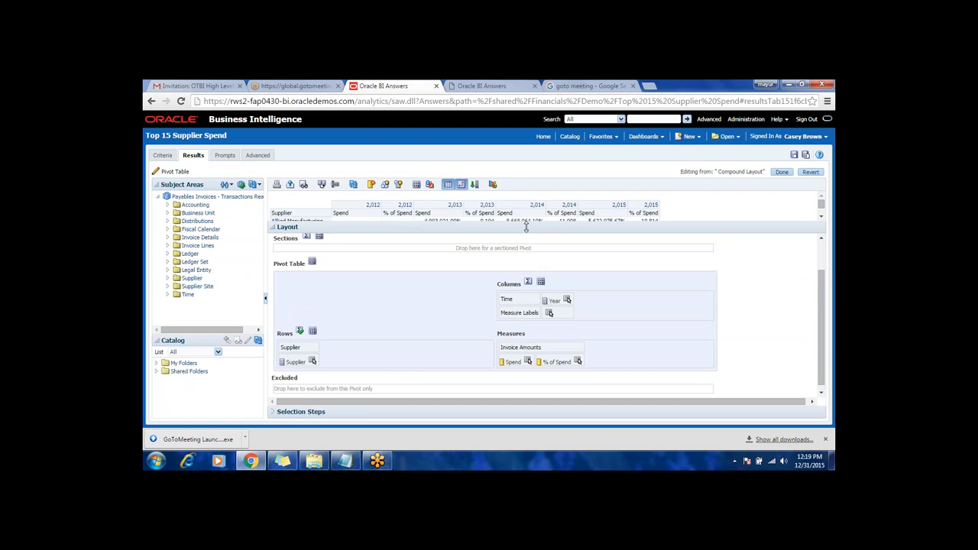
{"action": "left_click_drag", "start_coordinate": [524, 224], "coordinate": [528, 327]}
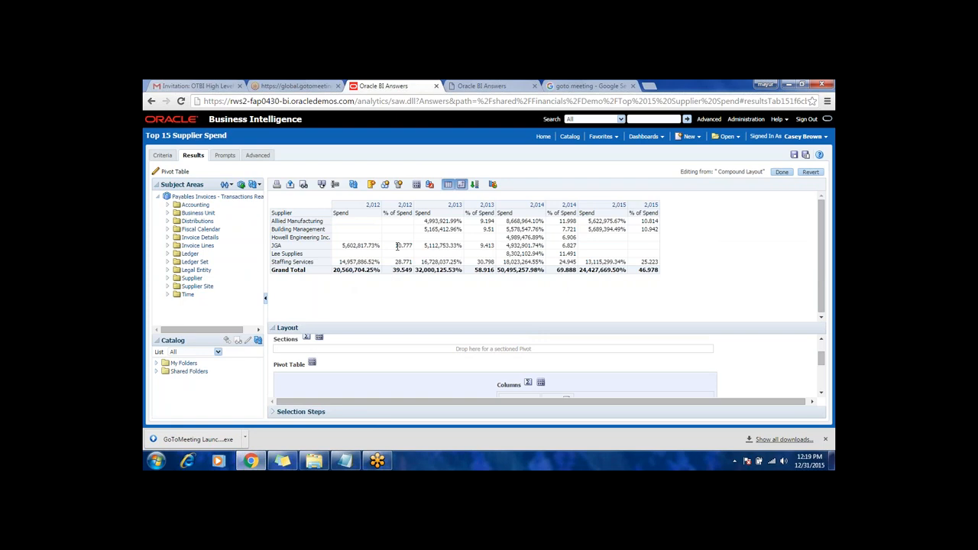
{"action": "left_click_drag", "start_coordinate": [398, 245], "coordinate": [411, 247]}
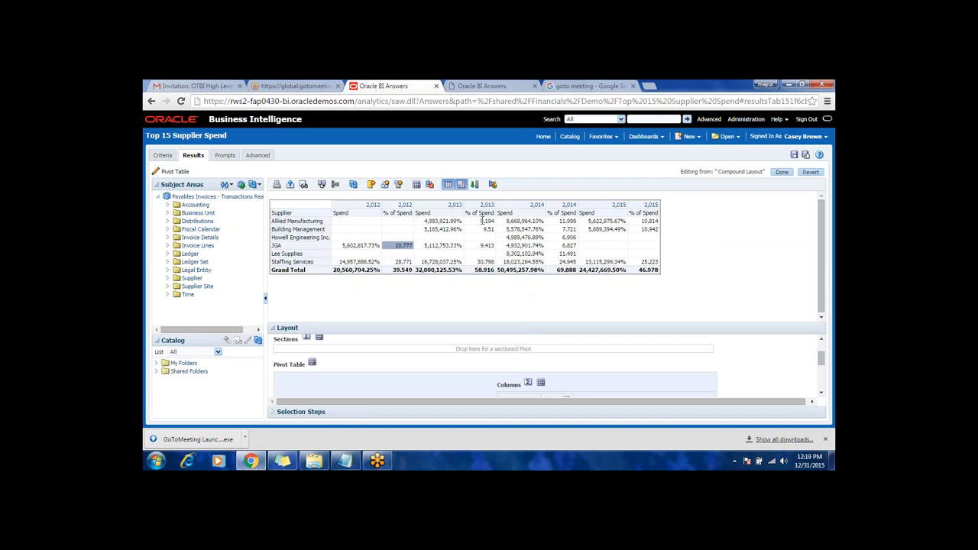
{"action": "left_click", "coordinate": [484, 221]}
{"action": "left_click", "coordinate": [486, 229]}
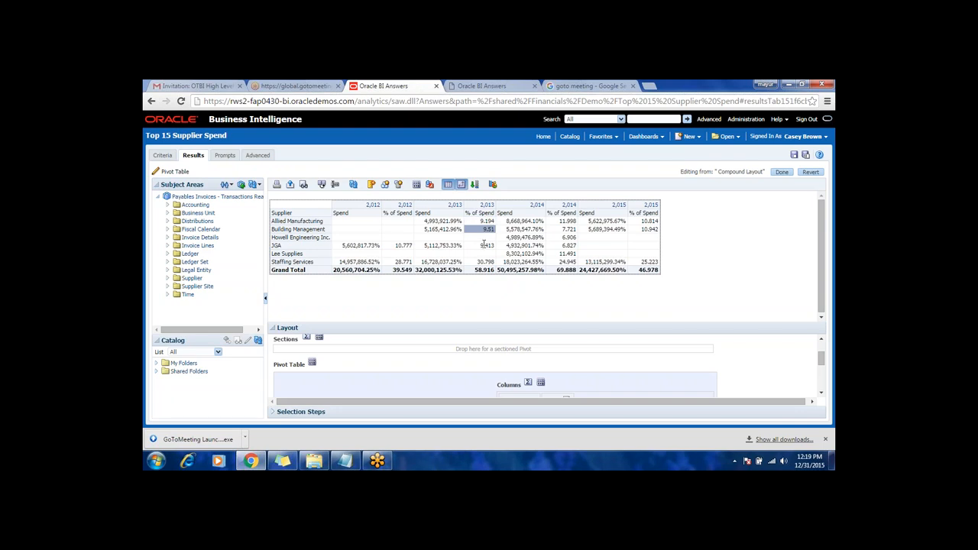
{"action": "left_click", "coordinate": [484, 244]}
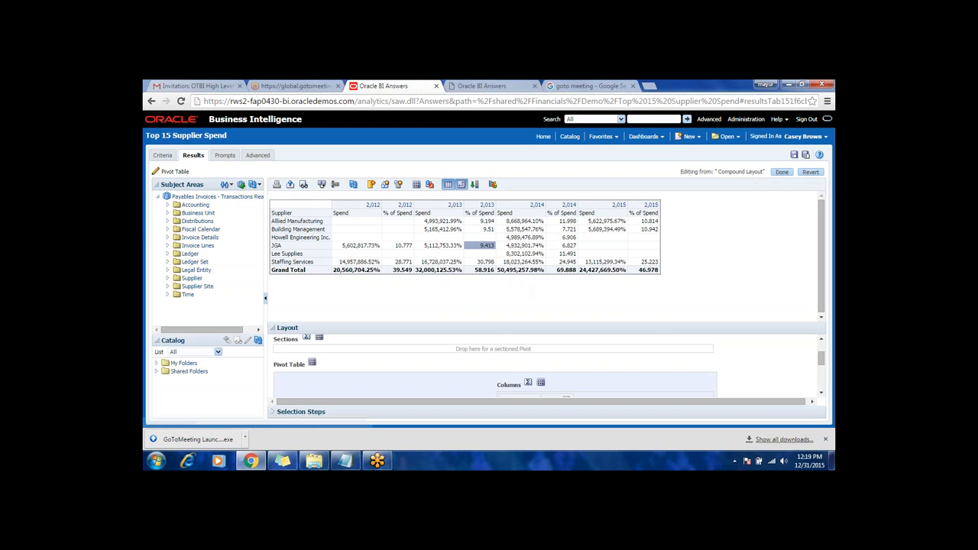
{"action": "left_click_drag", "start_coordinate": [503, 322], "coordinate": [503, 287]}
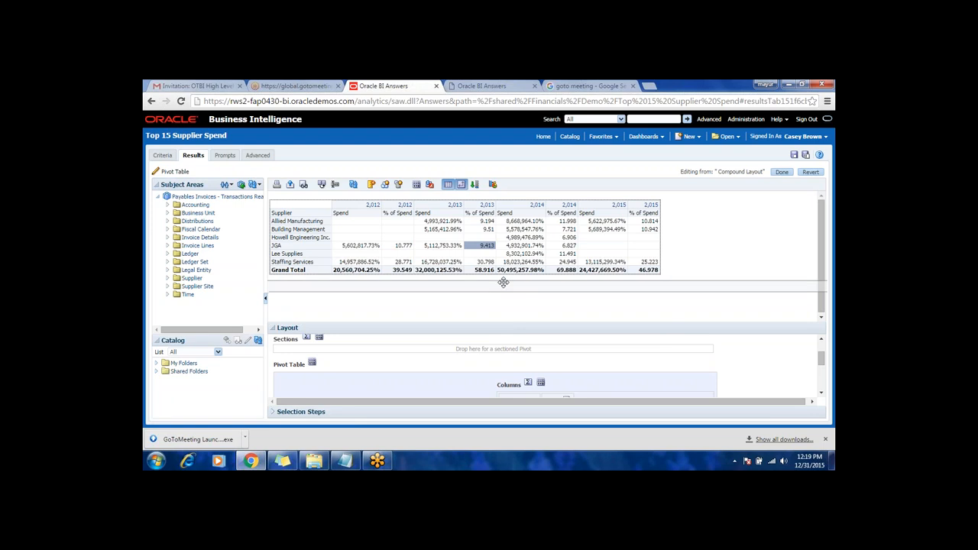
{"action": "scroll", "coordinate": [559, 367], "scroll_direction": "down", "scroll_amount": 3}
{"action": "left_click_drag", "start_coordinate": [554, 308], "coordinate": [377, 392]}
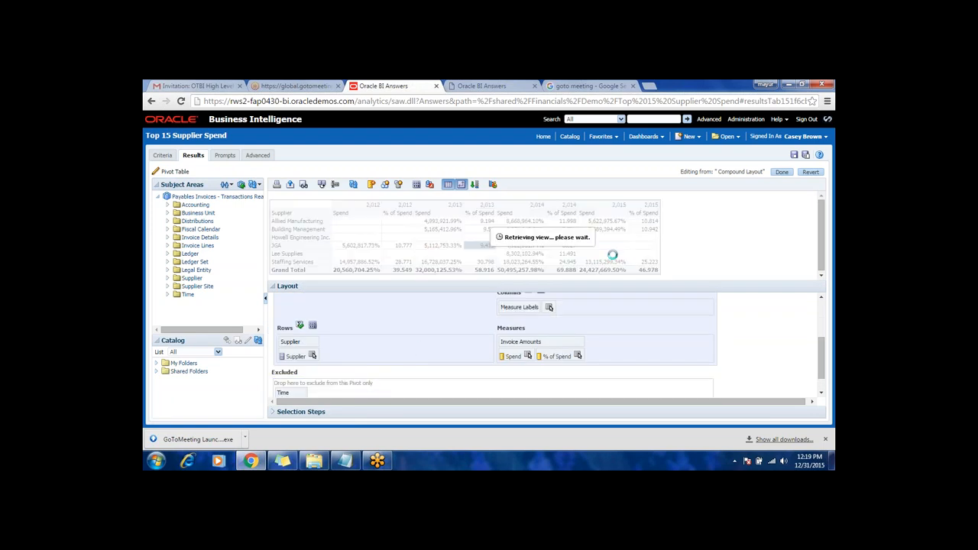
{"action": "left_click", "coordinate": [782, 173]}
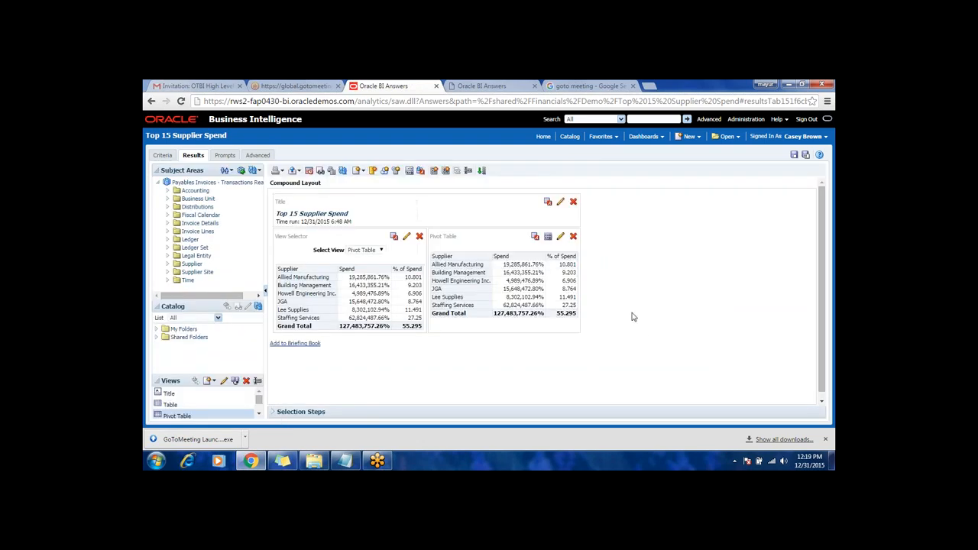
Remove the extra pivot table from the layout and save the analysis
{"action": "left_click", "coordinate": [574, 237]}
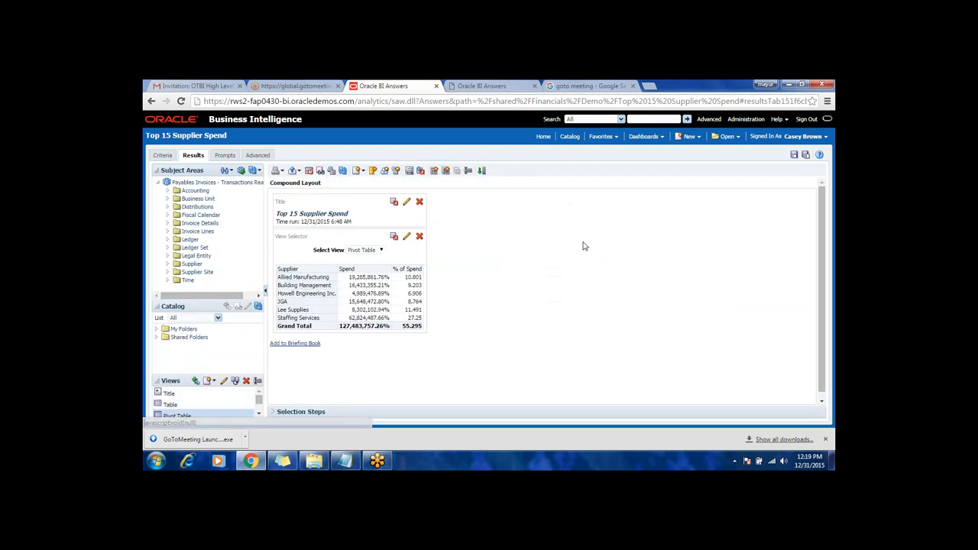
{"action": "left_click", "coordinate": [796, 156]}
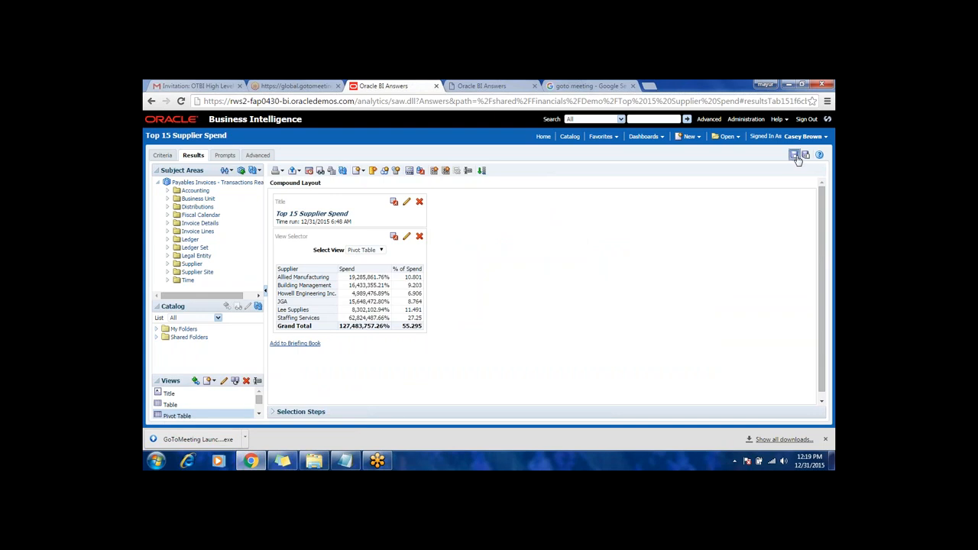
{"action": "left_click", "coordinate": [166, 155]}
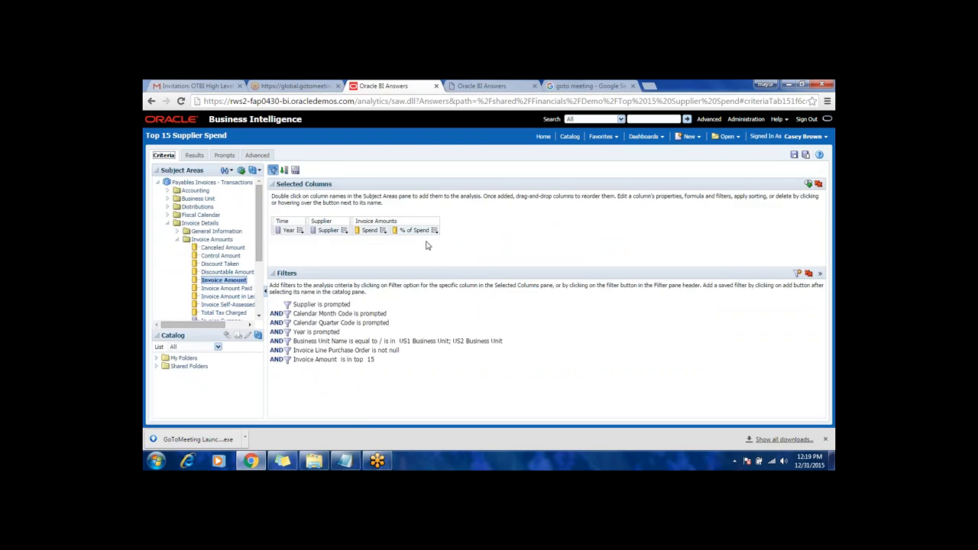
Browse the String, Conversion and Math function categories, then keep the % of Spend formula unchanged
{"action": "left_click", "coordinate": [434, 231]}
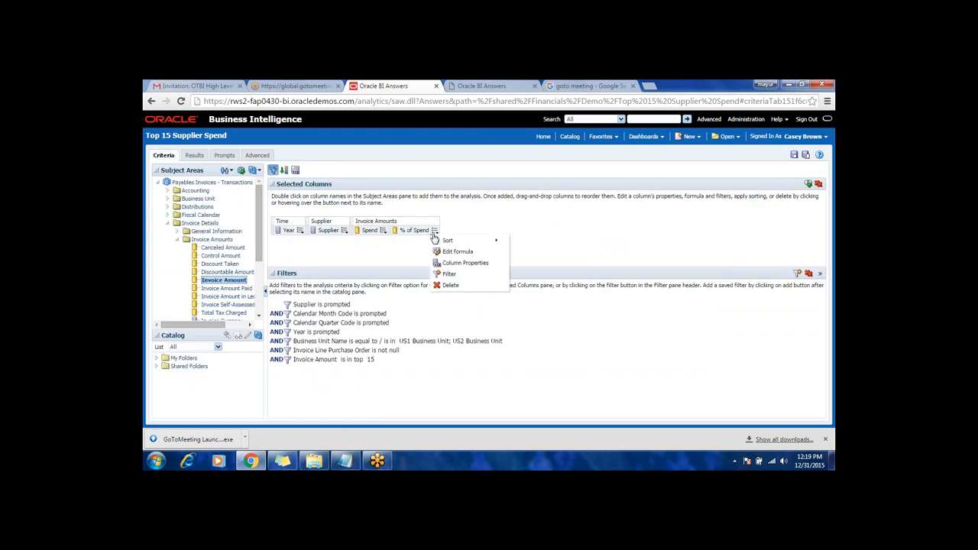
{"action": "left_click", "coordinate": [453, 251]}
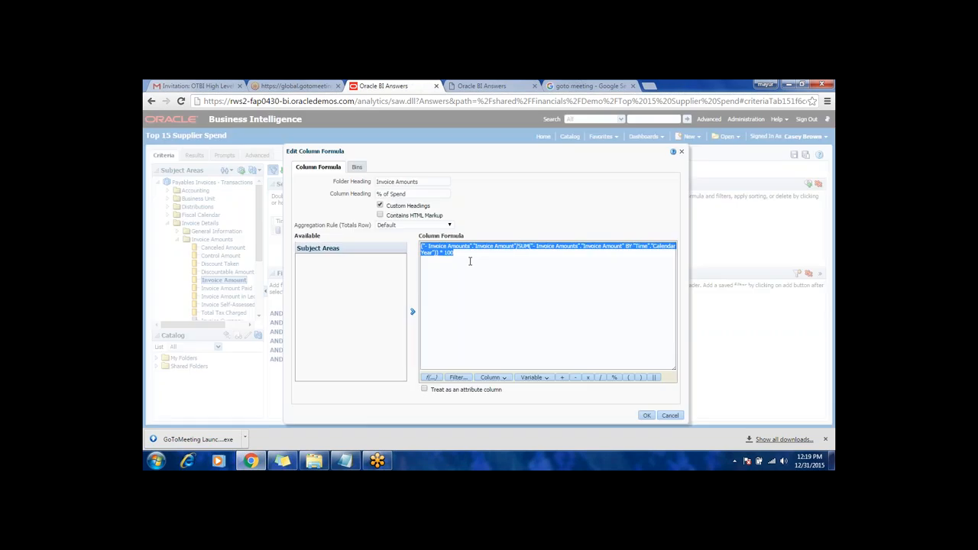
{"action": "left_click", "coordinate": [432, 379]}
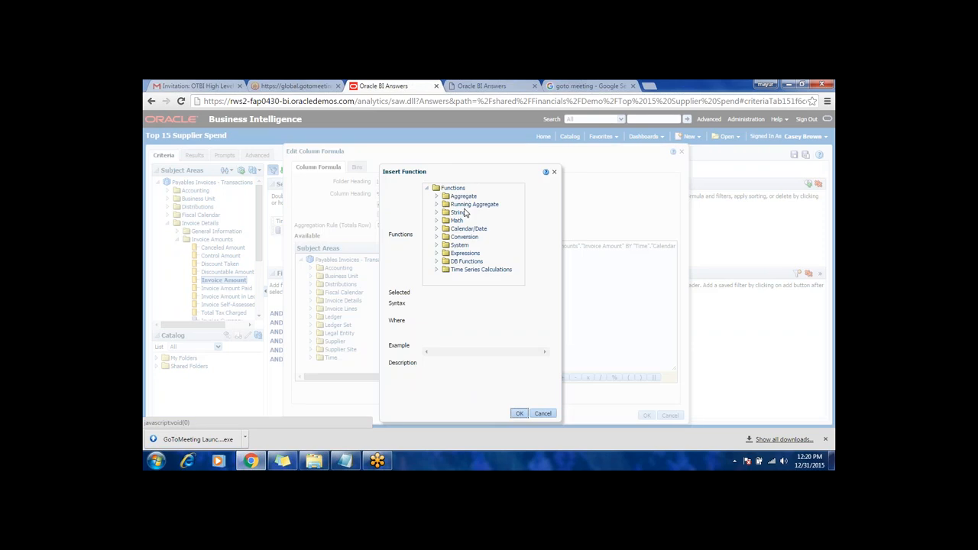
{"action": "left_click", "coordinate": [459, 214]}
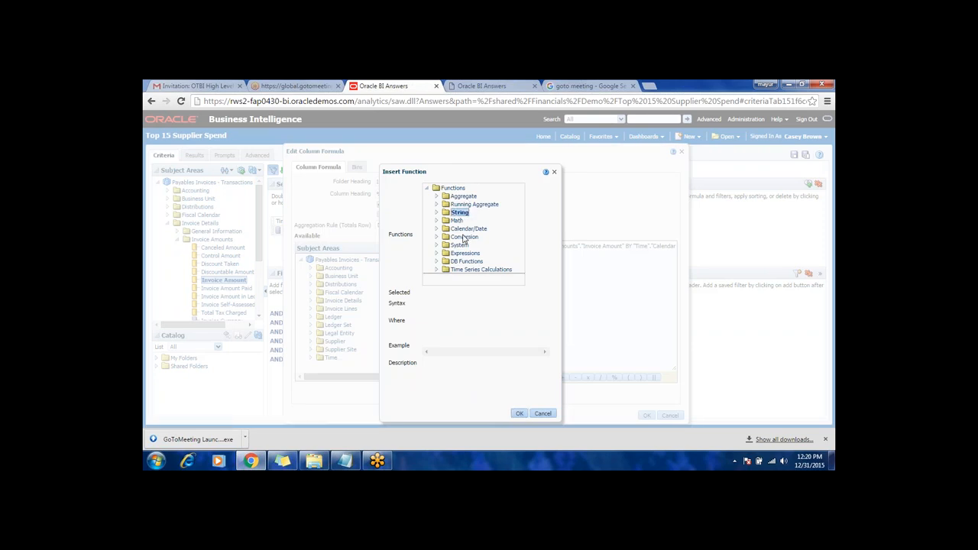
{"action": "left_click", "coordinate": [462, 238]}
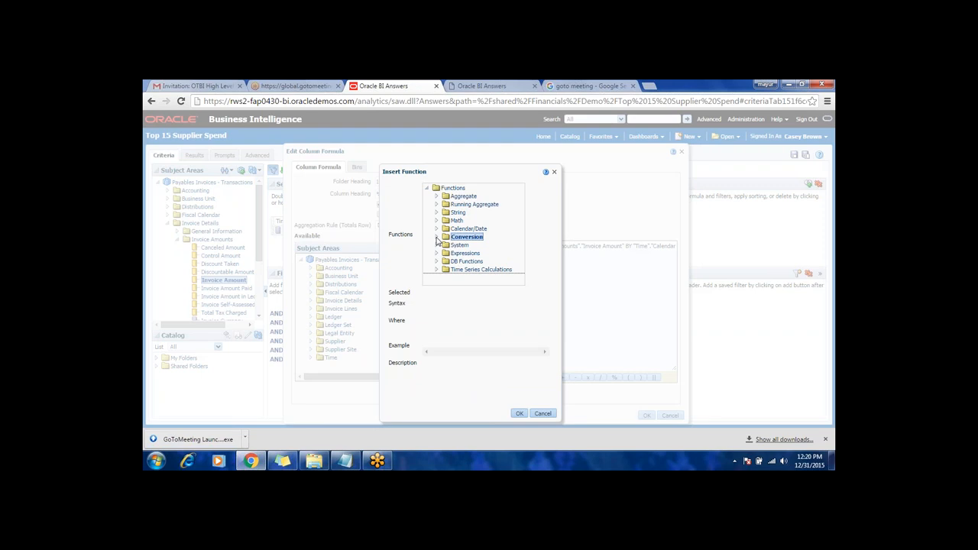
{"action": "left_click", "coordinate": [437, 238]}
{"action": "left_click", "coordinate": [457, 221]}
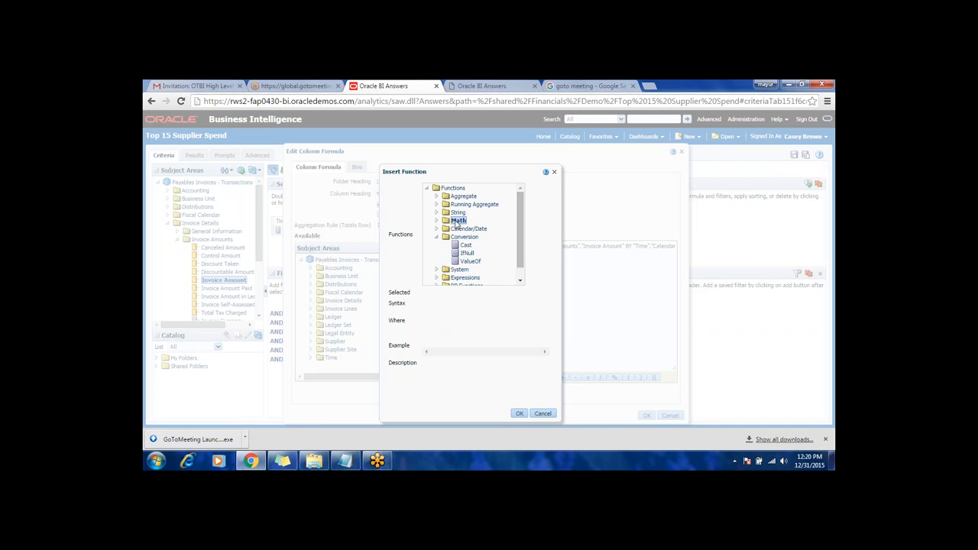
{"action": "left_click", "coordinate": [438, 220]}
{"action": "left_click", "coordinate": [437, 213]}
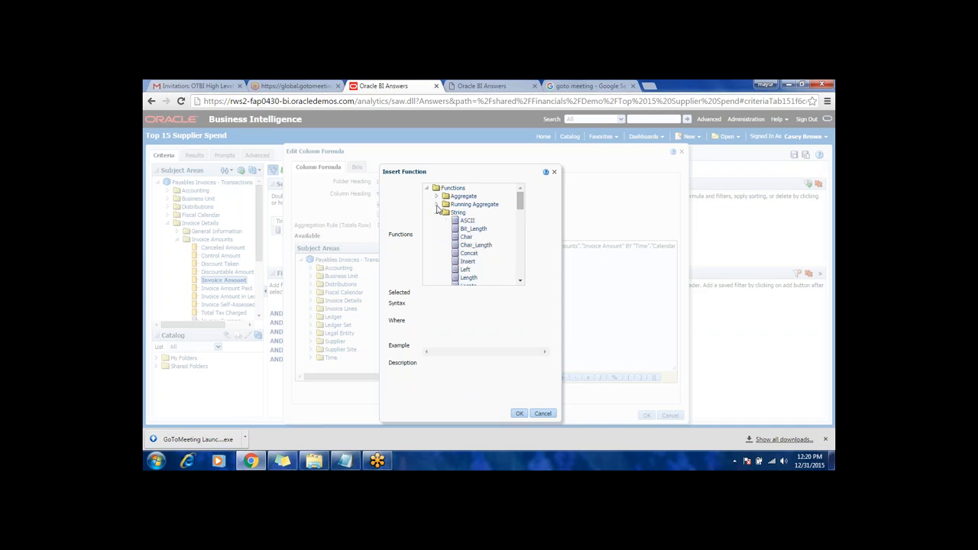
{"action": "left_click", "coordinate": [543, 414]}
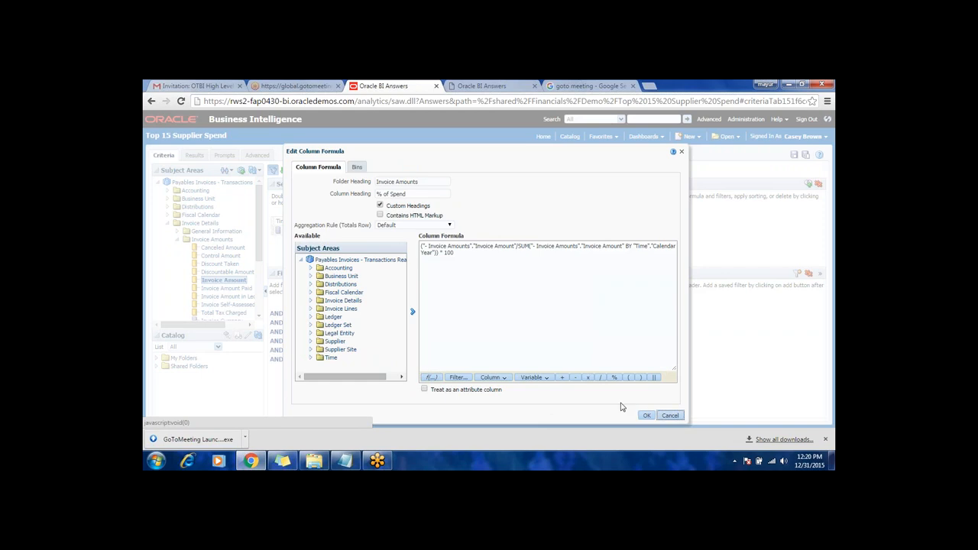
{"action": "left_click", "coordinate": [647, 415]}
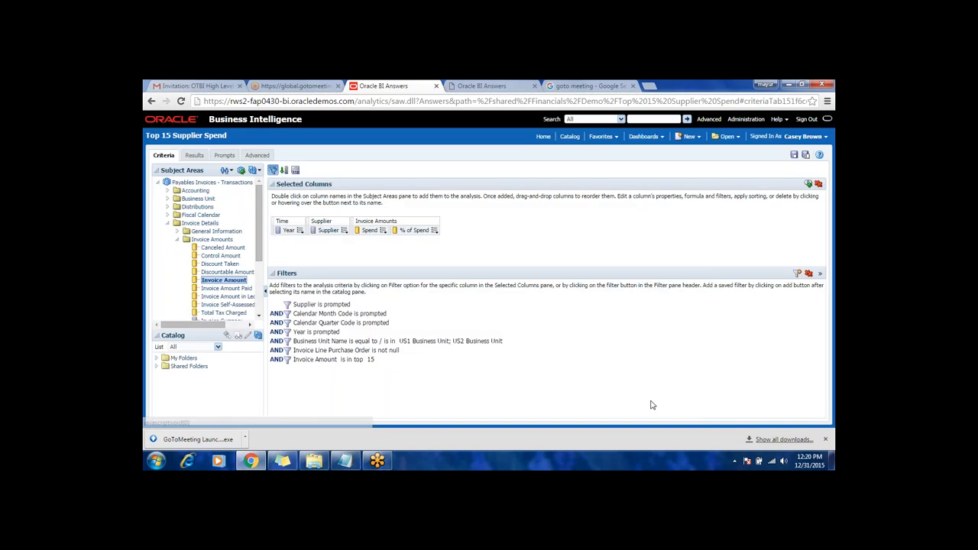
Set the Spend column's data format to treat numbers as Number
{"action": "left_click", "coordinate": [383, 231]}
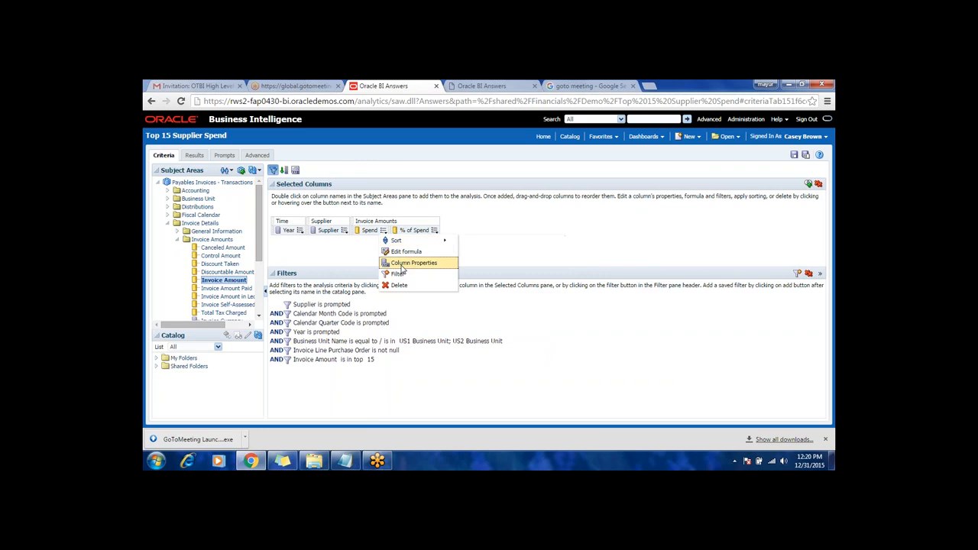
{"action": "left_click", "coordinate": [403, 264]}
{"action": "left_click", "coordinate": [426, 167]}
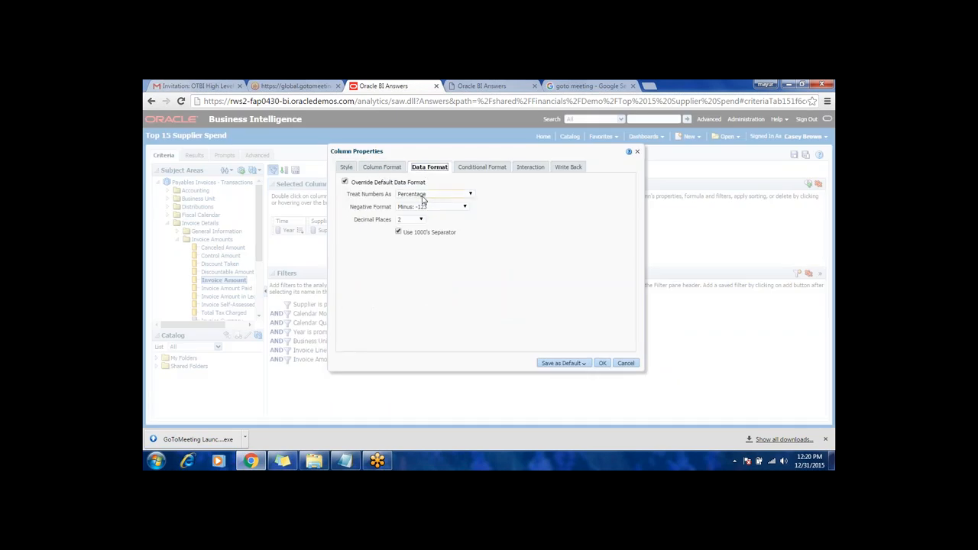
{"action": "left_click", "coordinate": [425, 195]}
{"action": "left_click", "coordinate": [419, 202]}
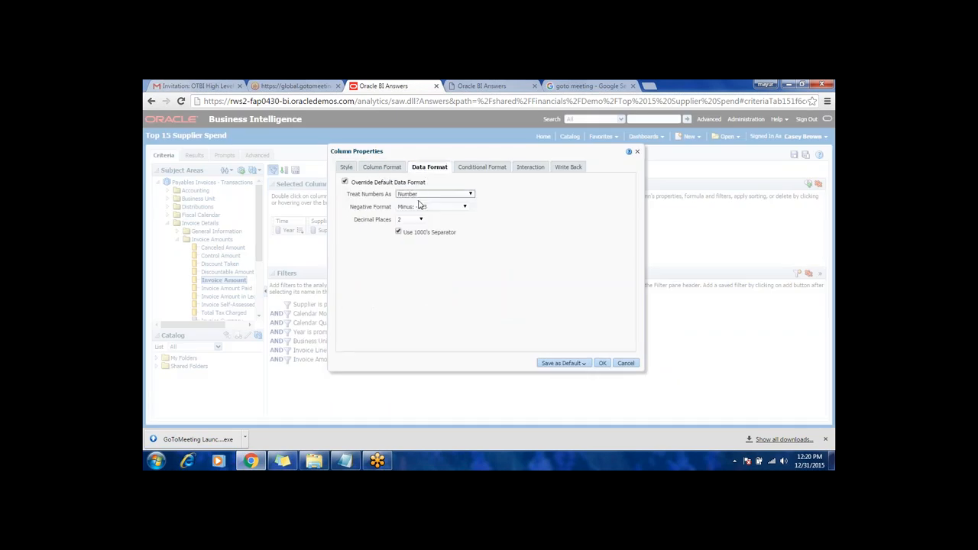
{"action": "left_click", "coordinate": [604, 364]}
Format % of Spend as Percentage with 2 decimals, then save and preview the results
{"action": "left_click", "coordinate": [434, 231]}
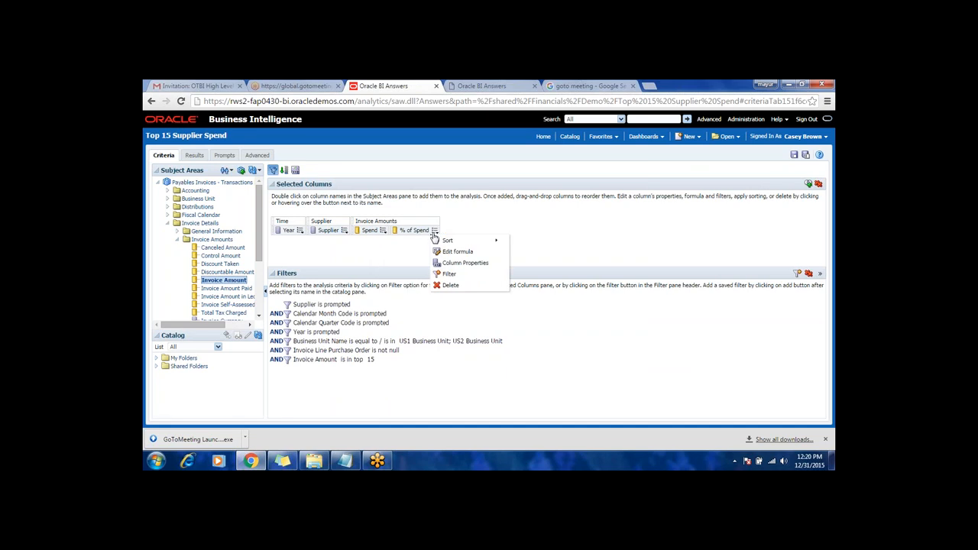
{"action": "left_click", "coordinate": [465, 263]}
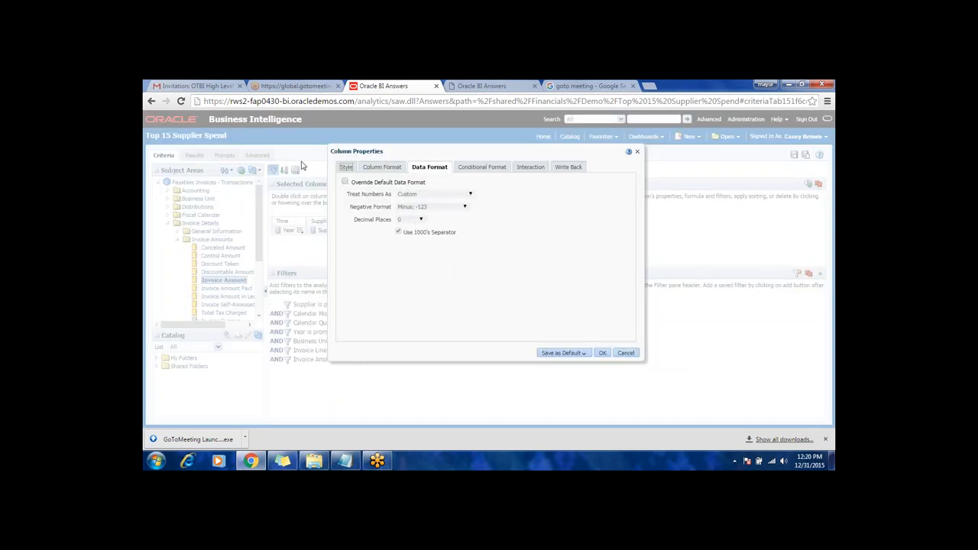
{"action": "left_click", "coordinate": [345, 182]}
{"action": "left_click", "coordinate": [430, 195]}
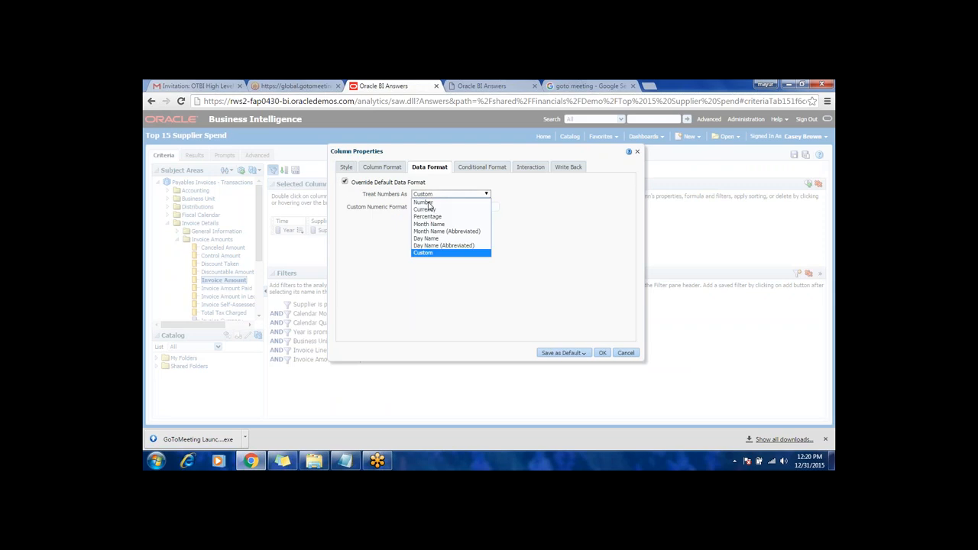
{"action": "left_click", "coordinate": [426, 220]}
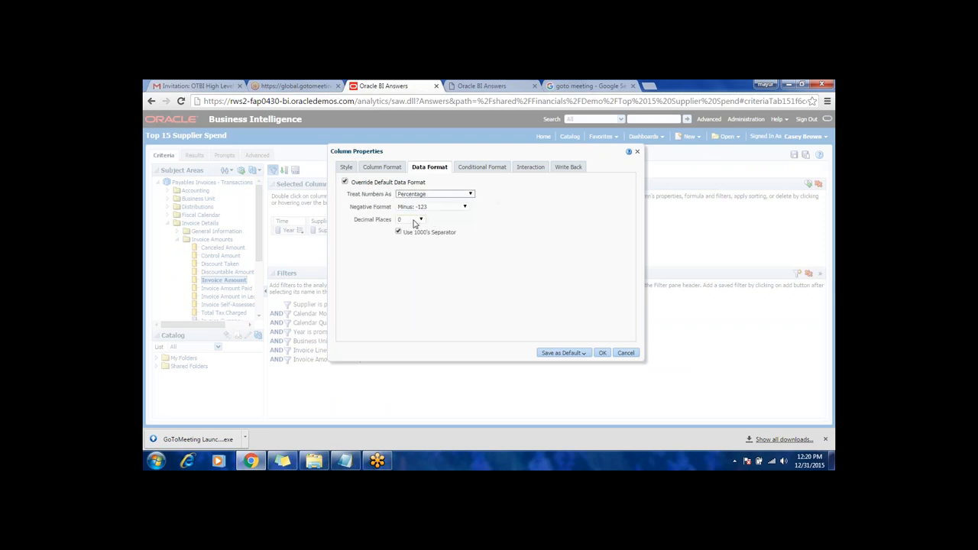
{"action": "left_click", "coordinate": [415, 221]}
{"action": "left_click", "coordinate": [408, 243]}
{"action": "left_click", "coordinate": [604, 352]}
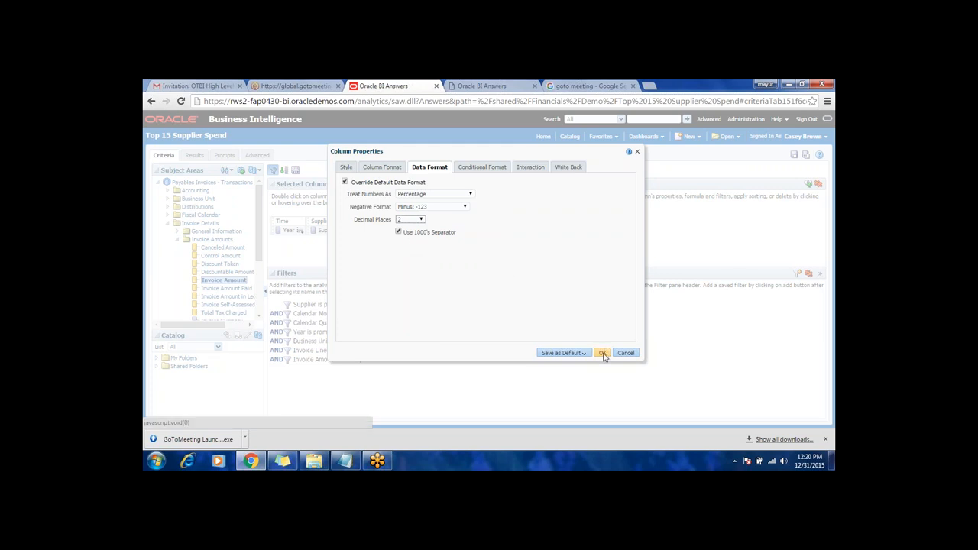
{"action": "left_click", "coordinate": [794, 157]}
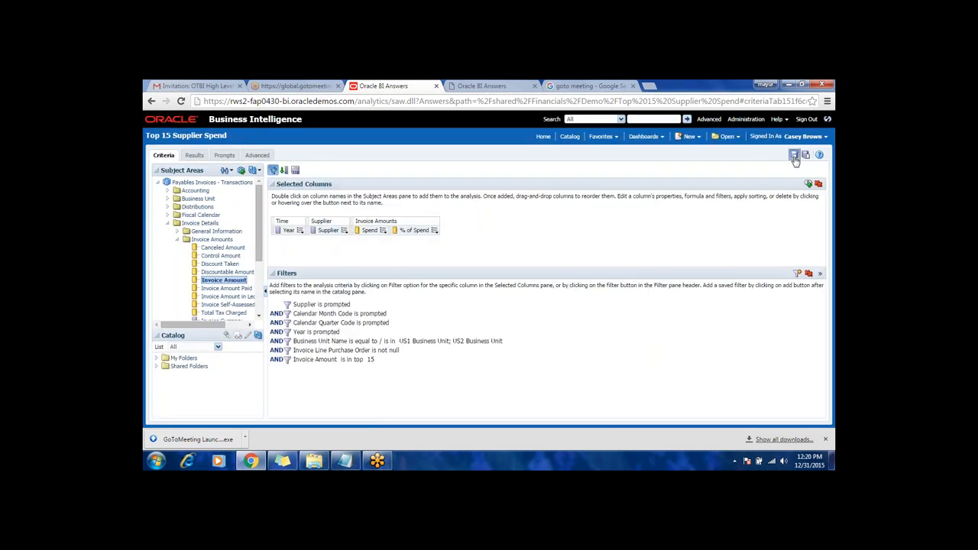
{"action": "left_click", "coordinate": [193, 156]}
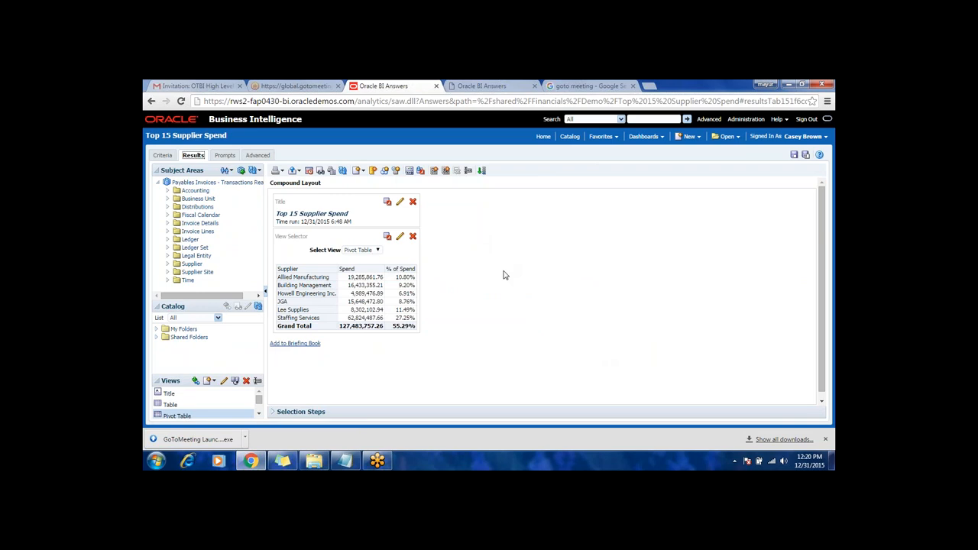
{"action": "left_click", "coordinate": [163, 156]}
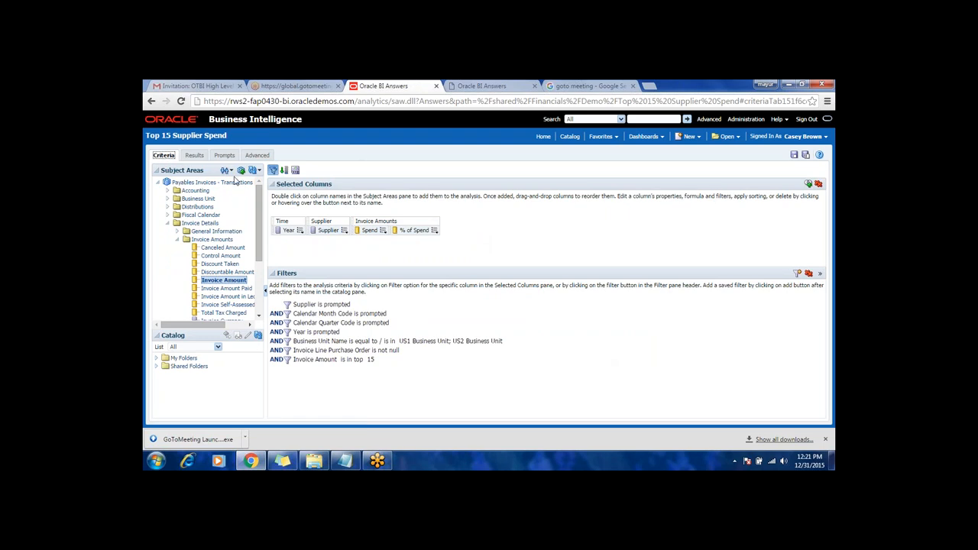
{"action": "left_click", "coordinate": [194, 156]}
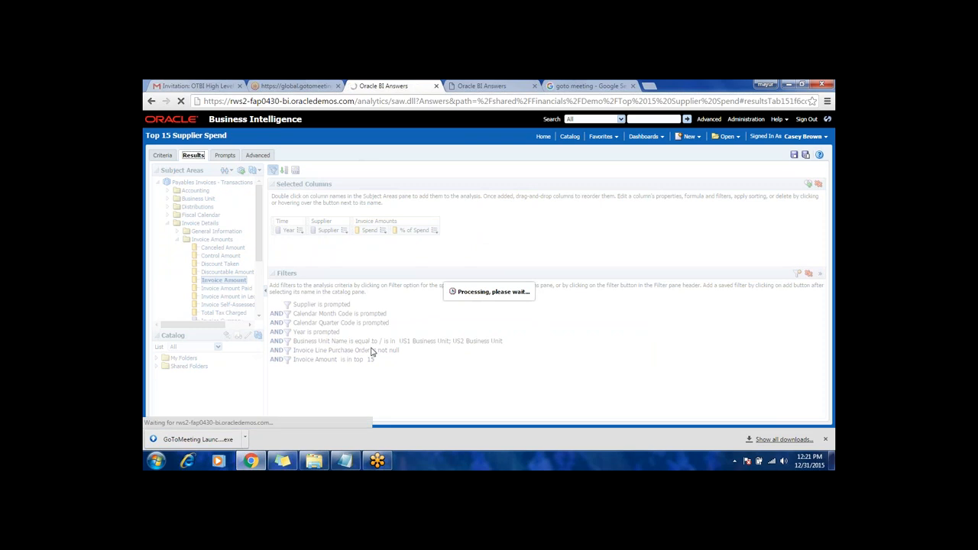
{"action": "left_click", "coordinate": [165, 155]}
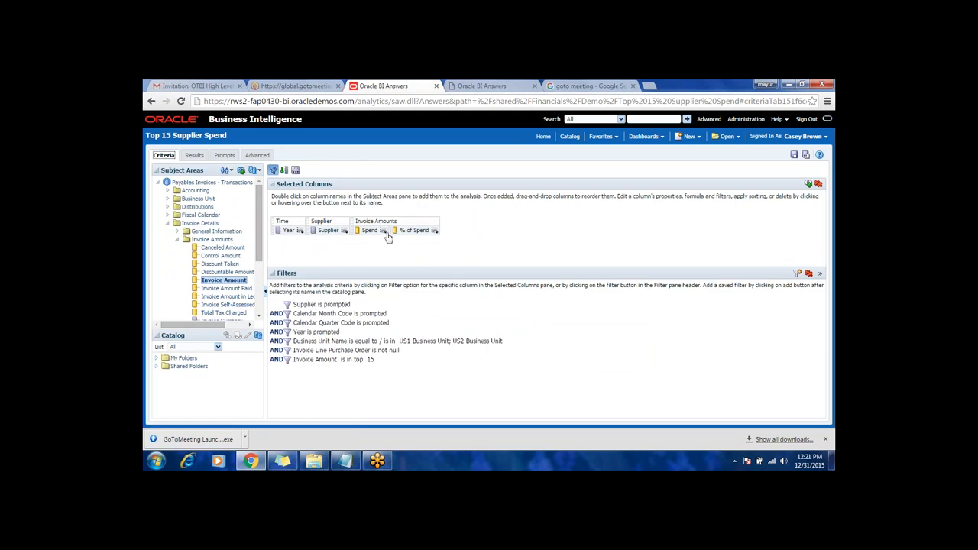
{"action": "left_click", "coordinate": [382, 231]}
{"action": "left_click", "coordinate": [299, 230]}
{"action": "mouse_move", "coordinate": [317, 243]}
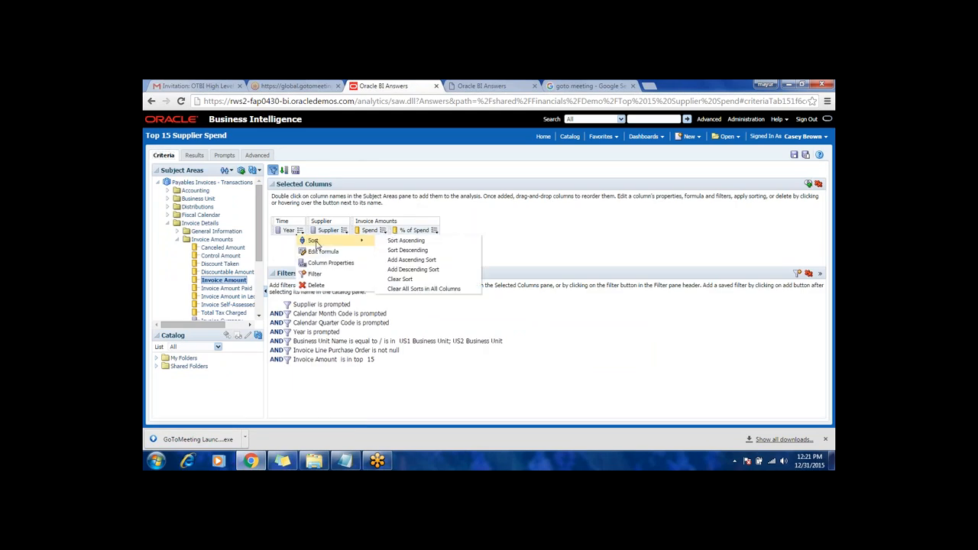
{"action": "left_click", "coordinate": [545, 221]}
{"action": "left_click", "coordinate": [794, 155]}
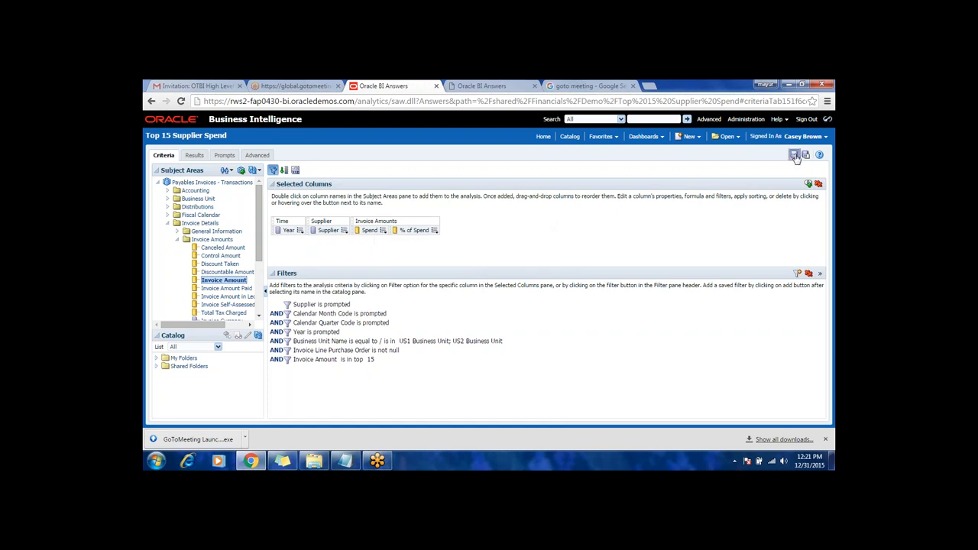
{"action": "left_click", "coordinate": [383, 230]}
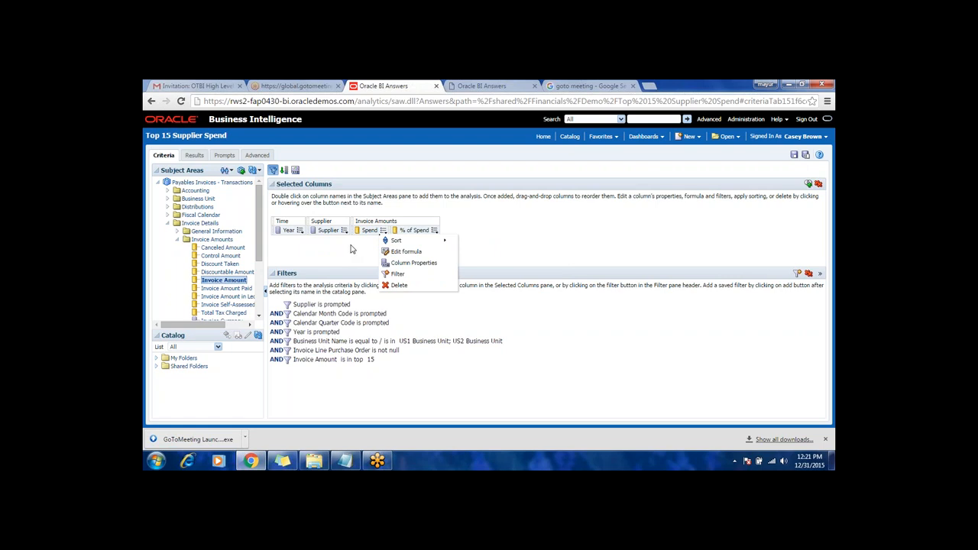
{"action": "mouse_move", "coordinate": [396, 243]}
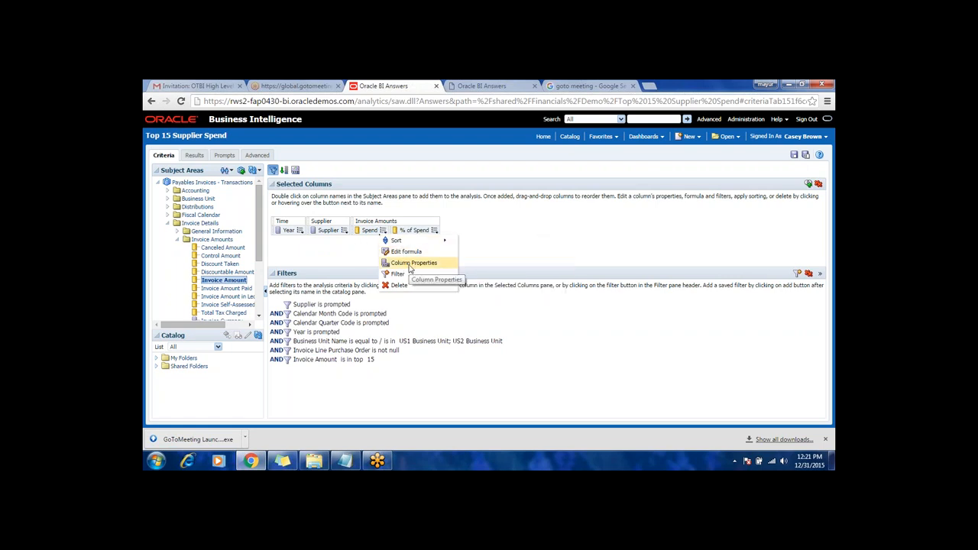
Set the Spend column's value interaction to Action Links and add a new action link
{"action": "left_click", "coordinate": [411, 264]}
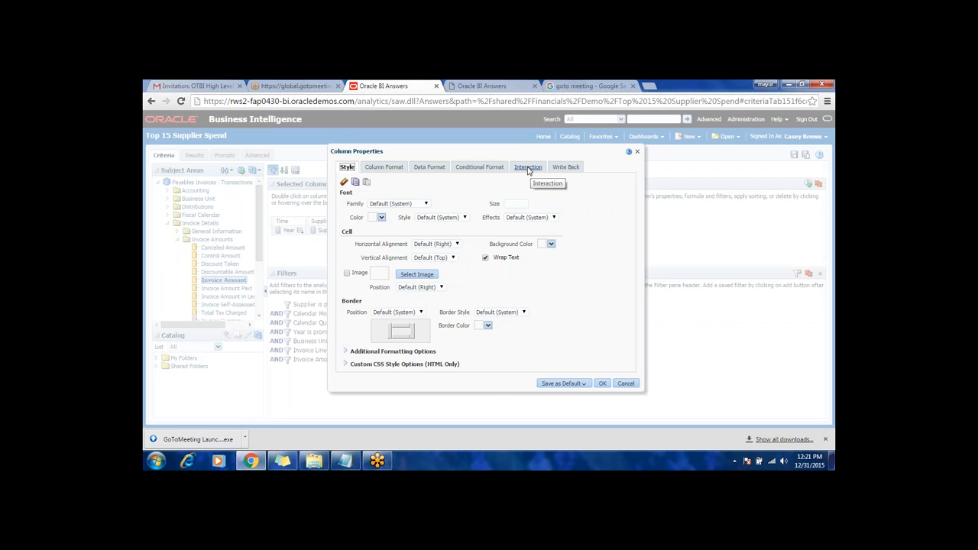
{"action": "left_click", "coordinate": [528, 168]}
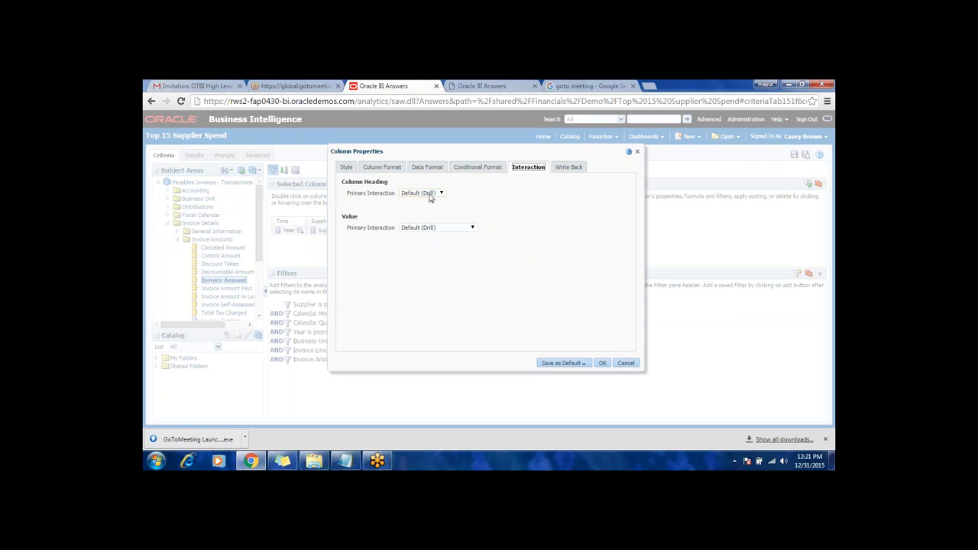
{"action": "left_click", "coordinate": [430, 194]}
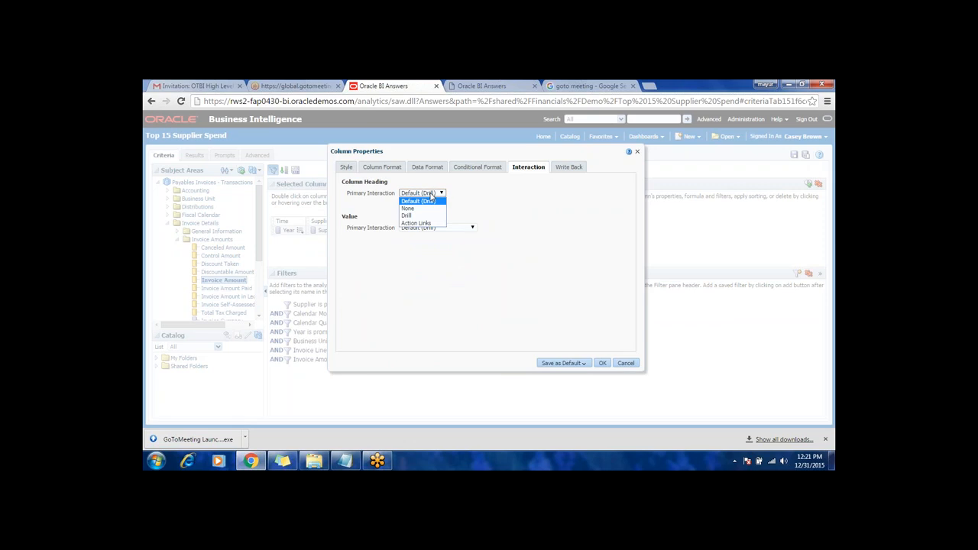
{"action": "left_click", "coordinate": [430, 199]}
{"action": "left_click", "coordinate": [431, 229]}
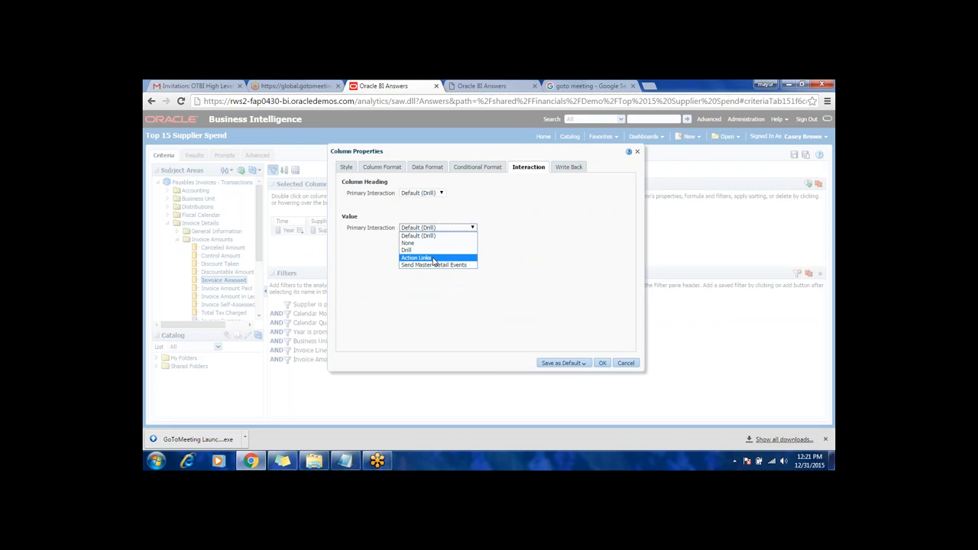
{"action": "left_click", "coordinate": [435, 259]}
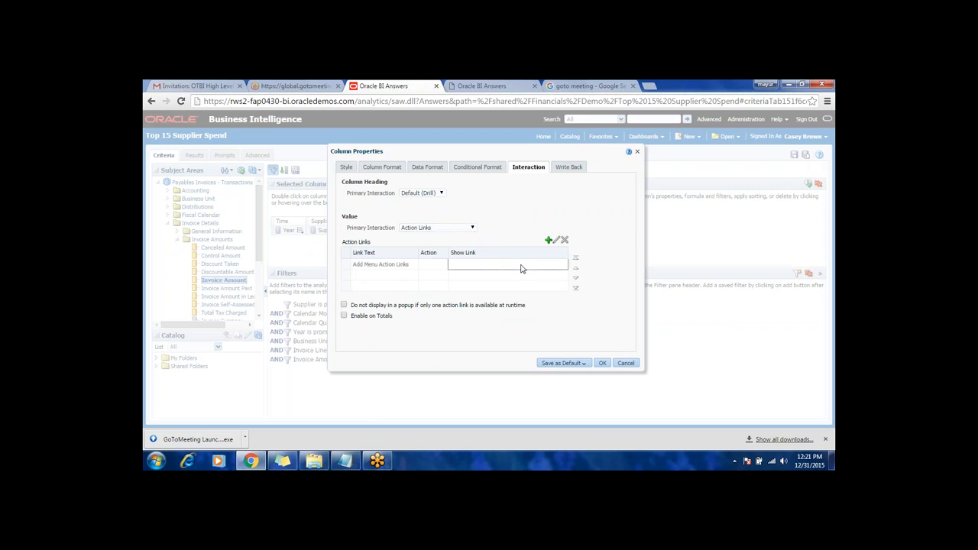
{"action": "left_click", "coordinate": [547, 264]}
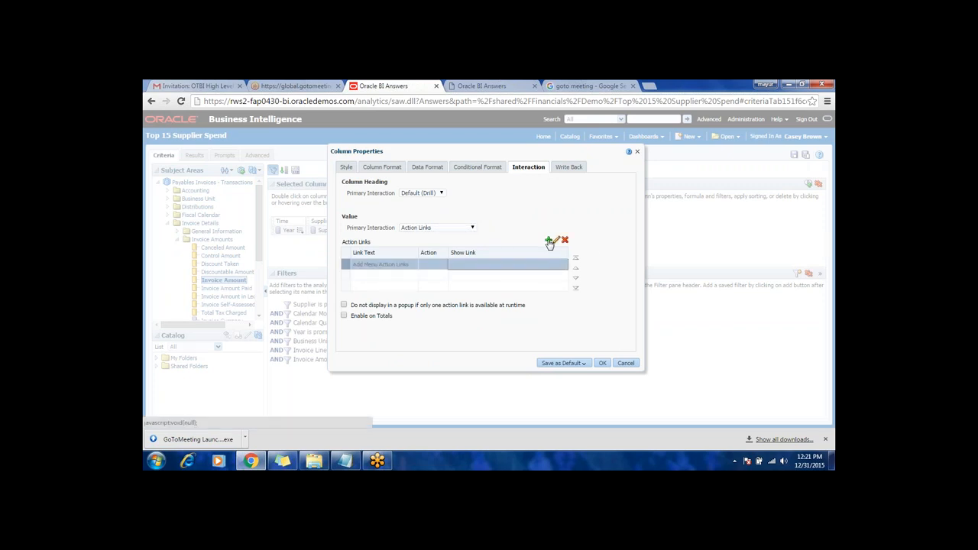
{"action": "left_click", "coordinate": [549, 241]}
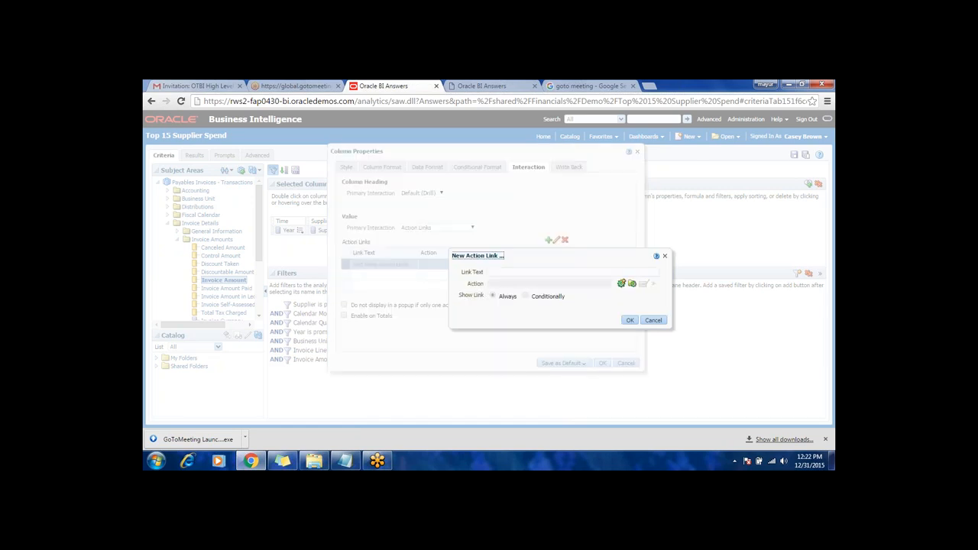
Enter 'Supplier Spend Details' as the link text and bring up the action types
{"action": "left_click", "coordinate": [524, 273]}
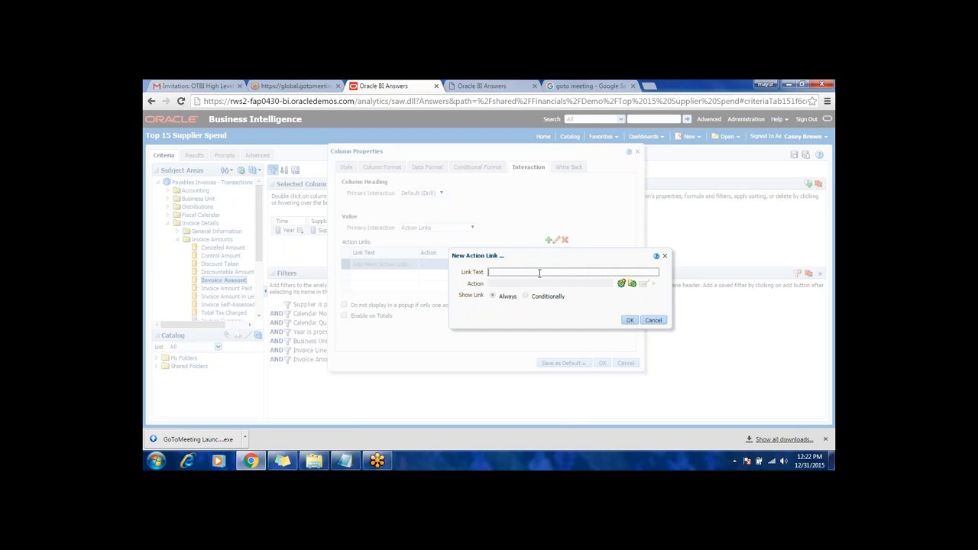
{"action": "type", "text": "Supplier Spend Details"}
{"action": "left_click", "coordinate": [621, 284]}
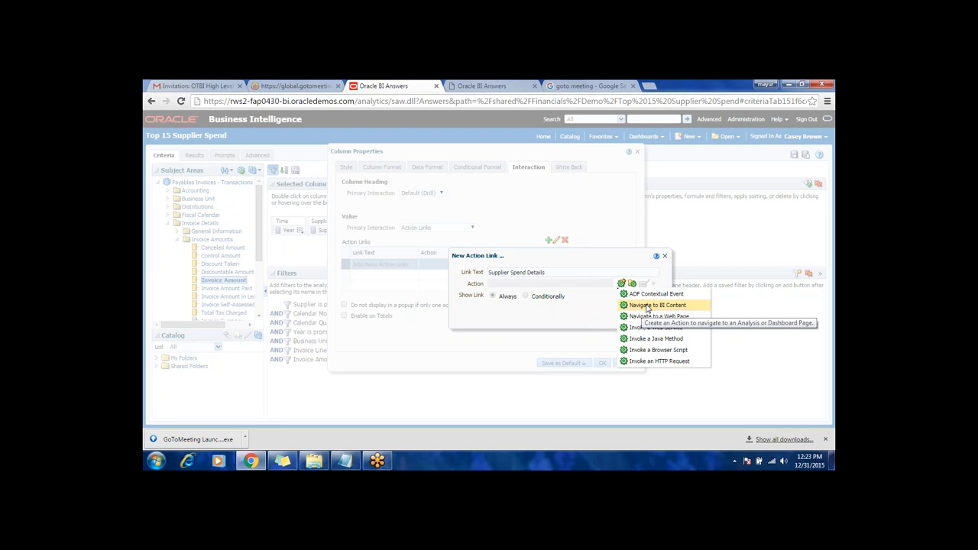
Choose Navigate to BI Content and select Shared Folders/Financials/Demo/Supplier Spend Details
{"action": "left_click", "coordinate": [647, 306]}
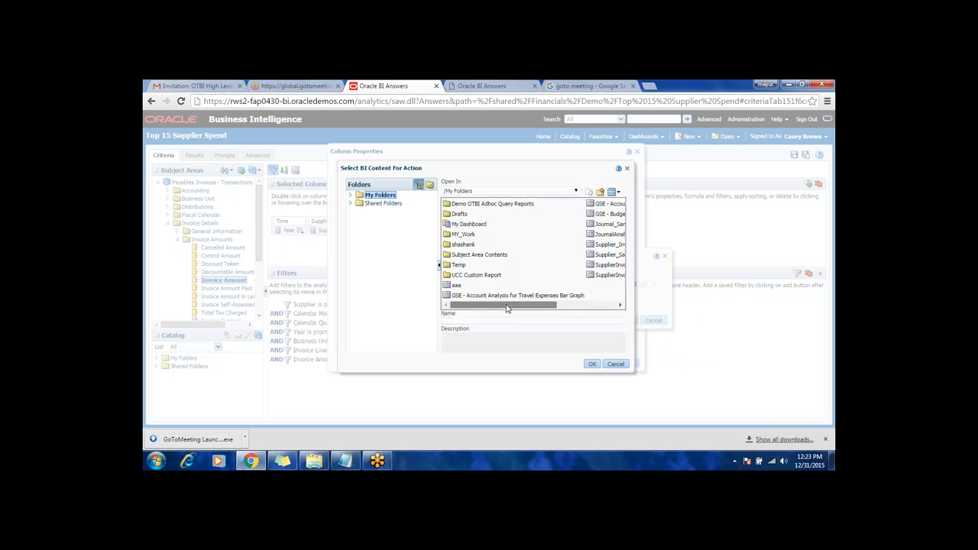
{"action": "left_click", "coordinate": [385, 205]}
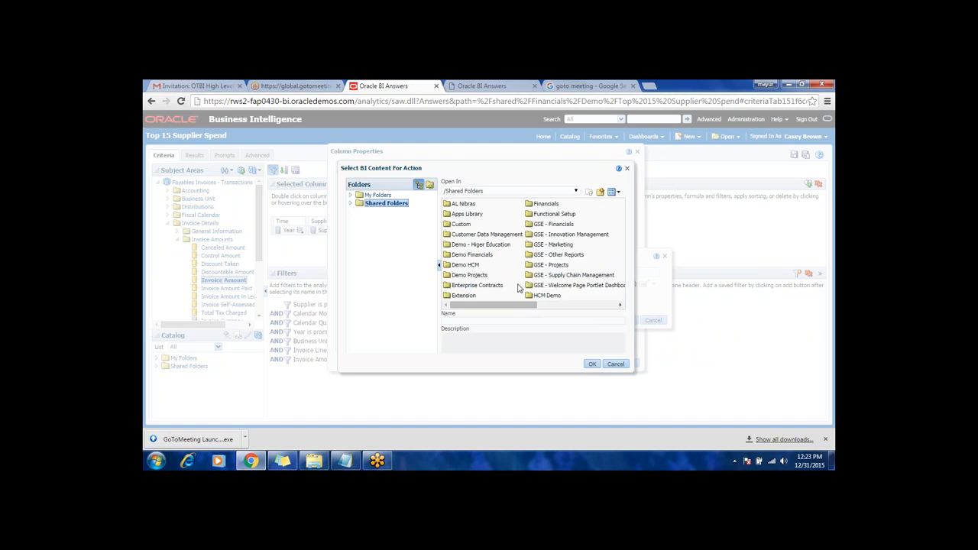
{"action": "left_click", "coordinate": [514, 309]}
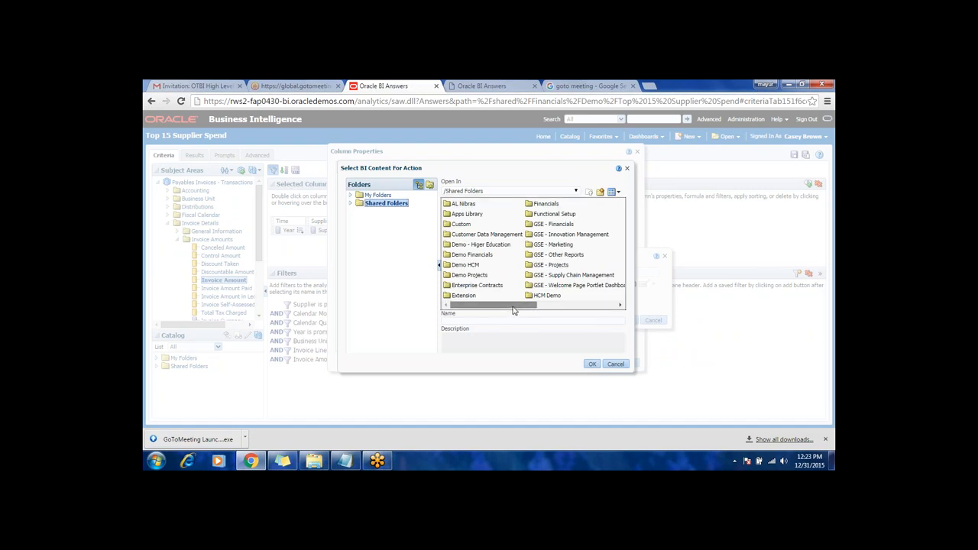
{"action": "left_click", "coordinate": [350, 203]}
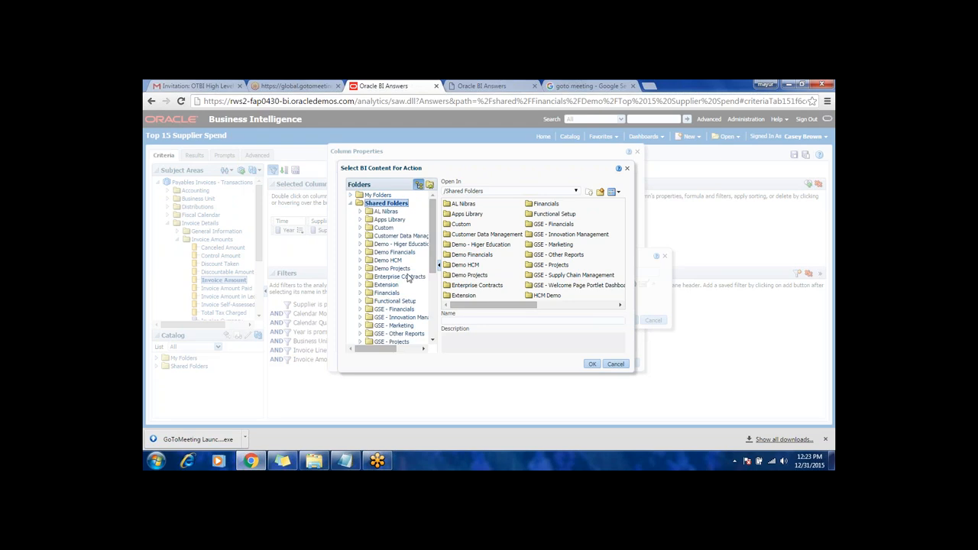
{"action": "left_click_drag", "start_coordinate": [433, 257], "coordinate": [434, 272]}
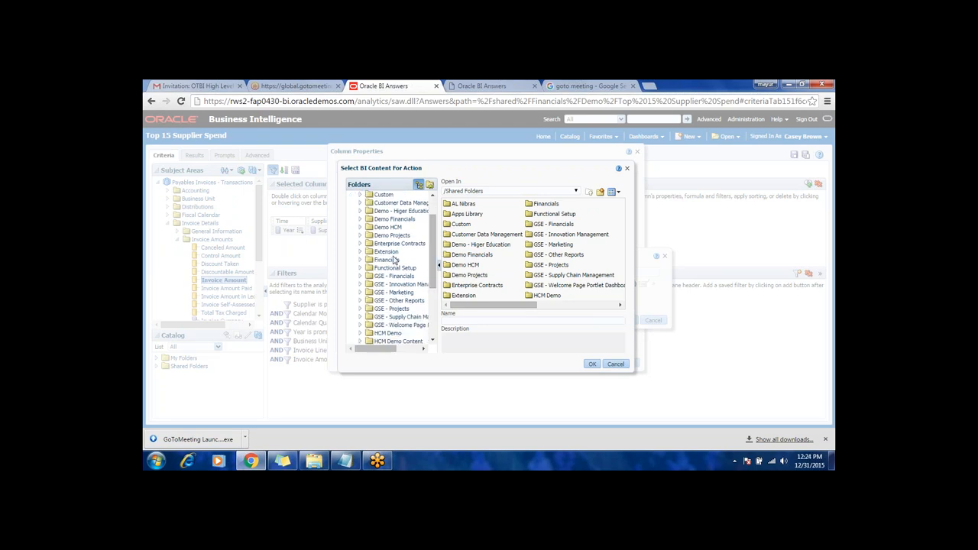
{"action": "left_click", "coordinate": [391, 260]}
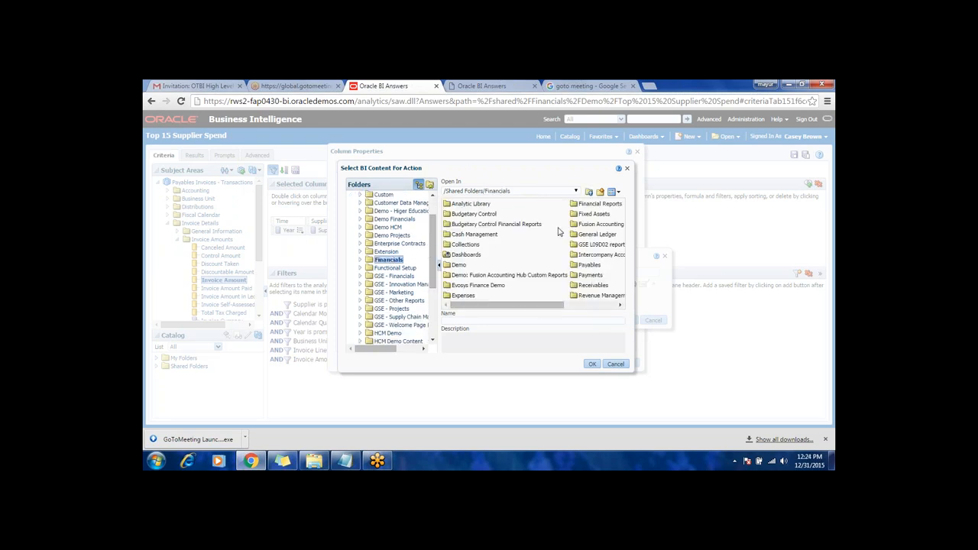
{"action": "left_click_drag", "start_coordinate": [549, 305], "coordinate": [540, 308]}
{"action": "left_click", "coordinate": [460, 265]}
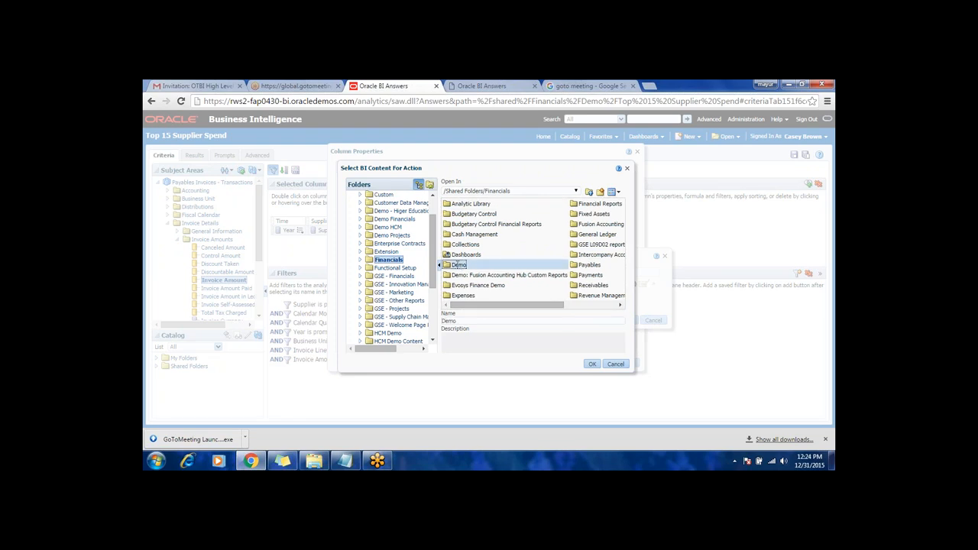
{"action": "double_click", "coordinate": [458, 265]}
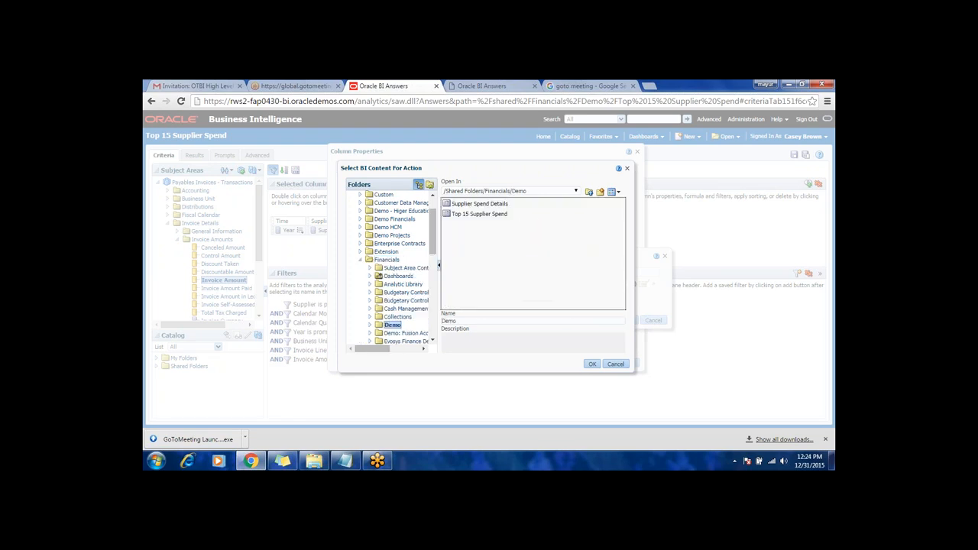
{"action": "left_click", "coordinate": [474, 205]}
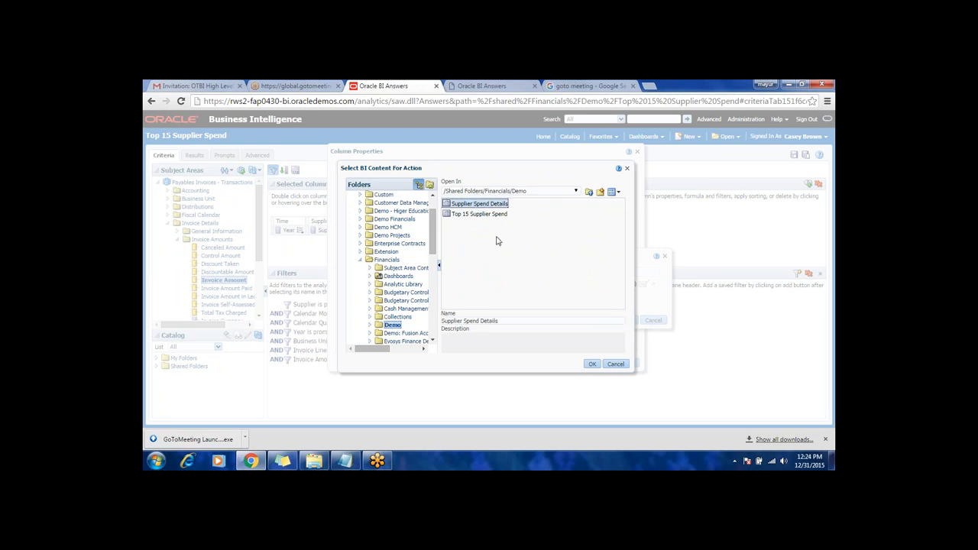
Confirm the target, the new action link and the Spend column properties
{"action": "left_click", "coordinate": [594, 365]}
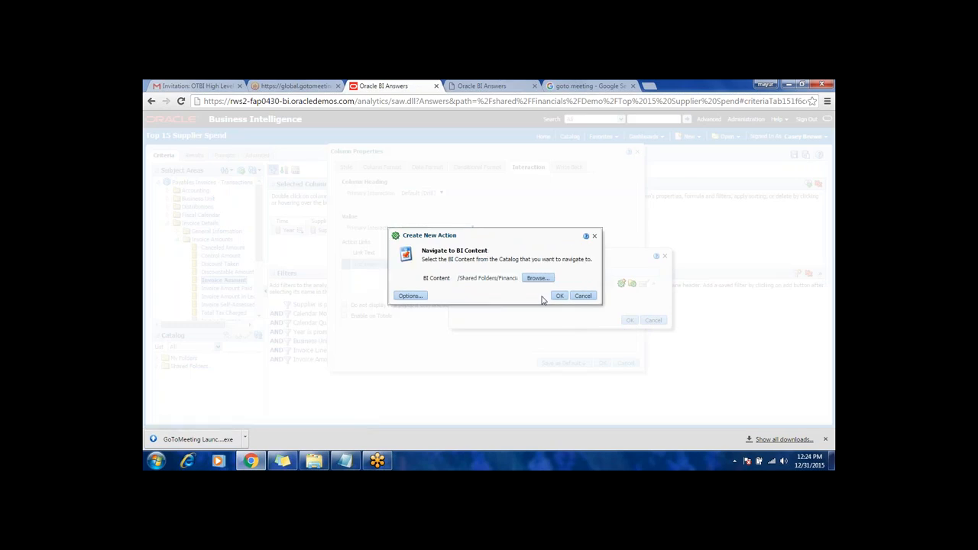
{"action": "left_click", "coordinate": [557, 299]}
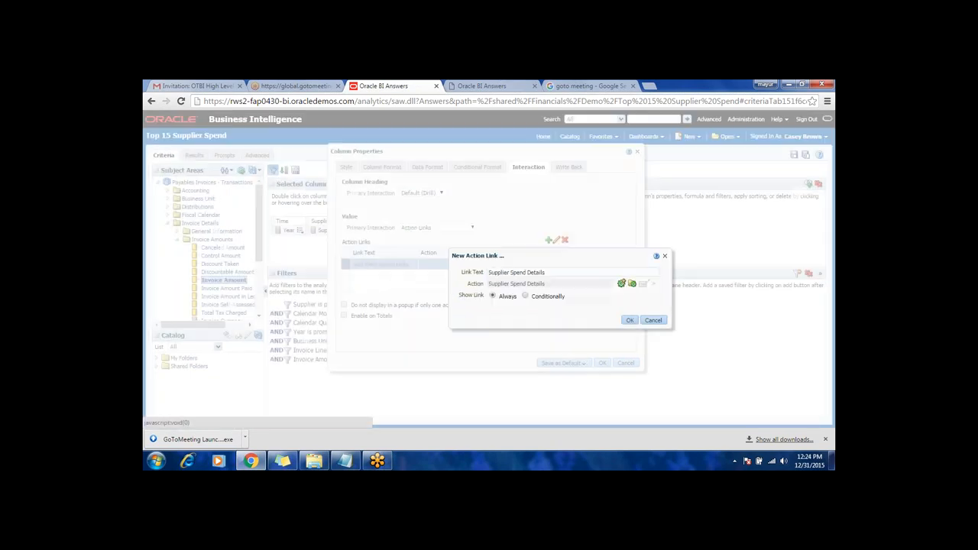
{"action": "left_click", "coordinate": [630, 321]}
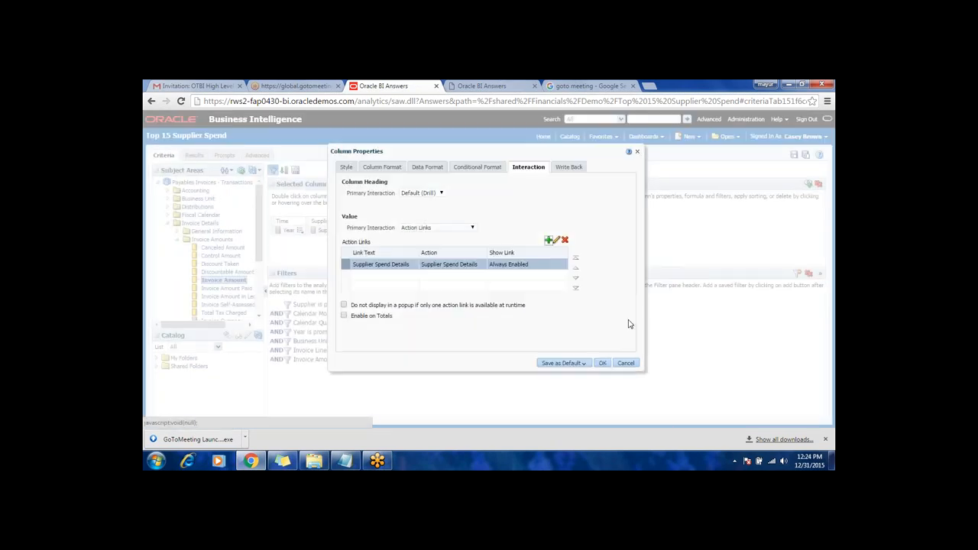
{"action": "left_click", "coordinate": [602, 363]}
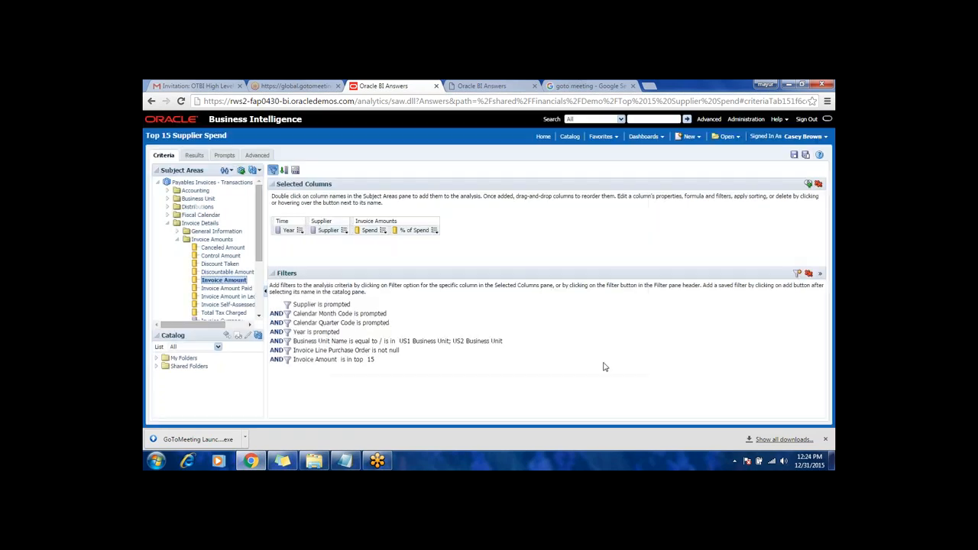
Save, run the results and follow Allied Manufacturing's Spend link to Supplier Spend Details
{"action": "left_click", "coordinate": [795, 156]}
{"action": "left_click", "coordinate": [194, 156]}
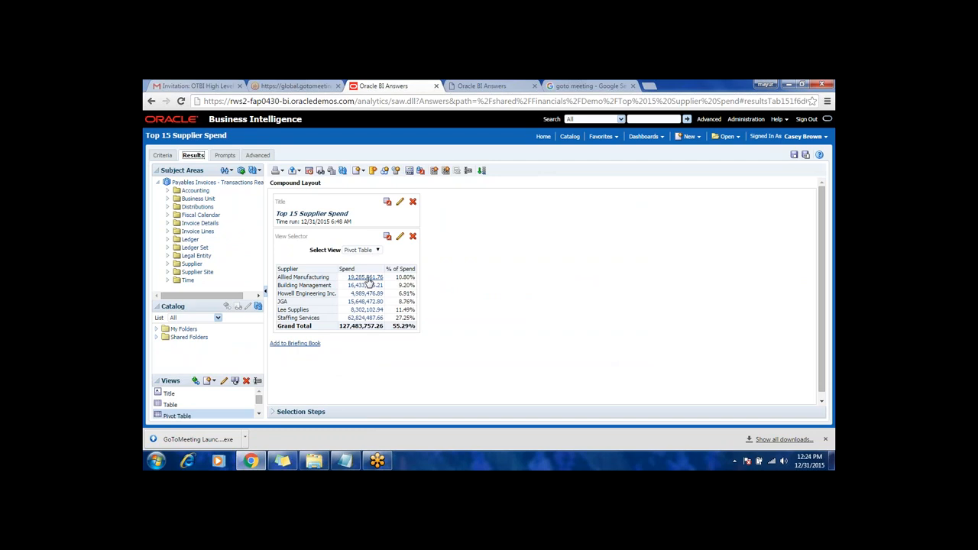
{"action": "left_click", "coordinate": [368, 283]}
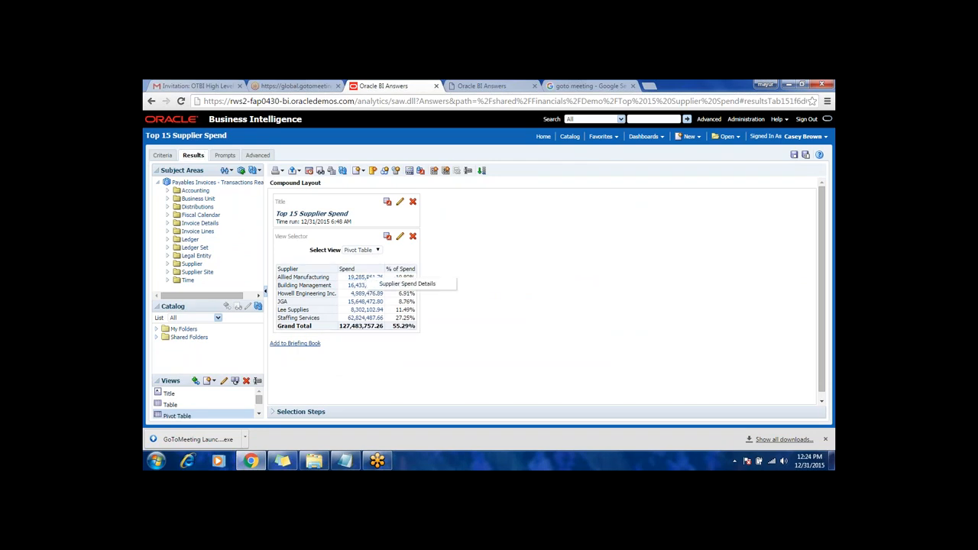
{"action": "left_click", "coordinate": [393, 285]}
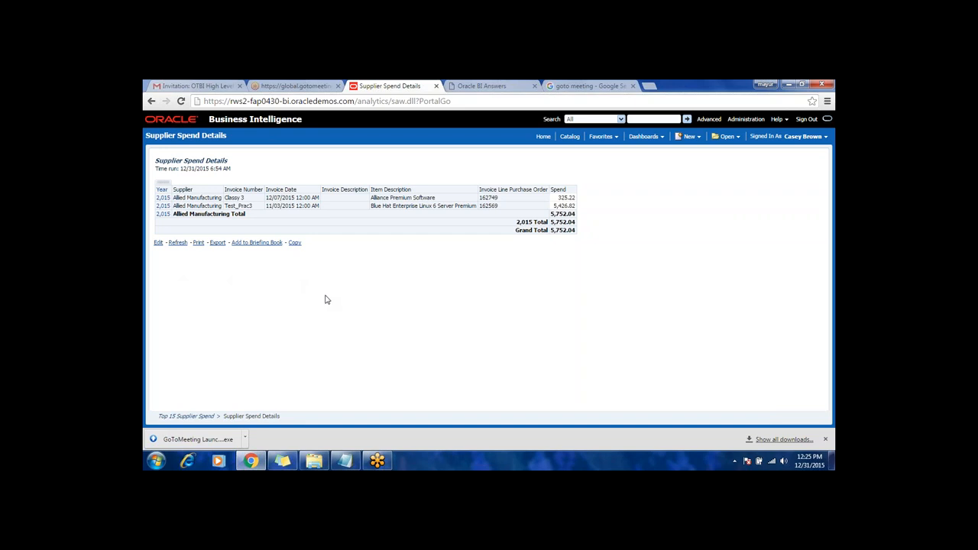
From the home page, create a Dashboard Prompt on Payables Invoices - Transactions Real Time
{"action": "left_click", "coordinate": [177, 243]}
{"action": "left_click", "coordinate": [543, 137]}
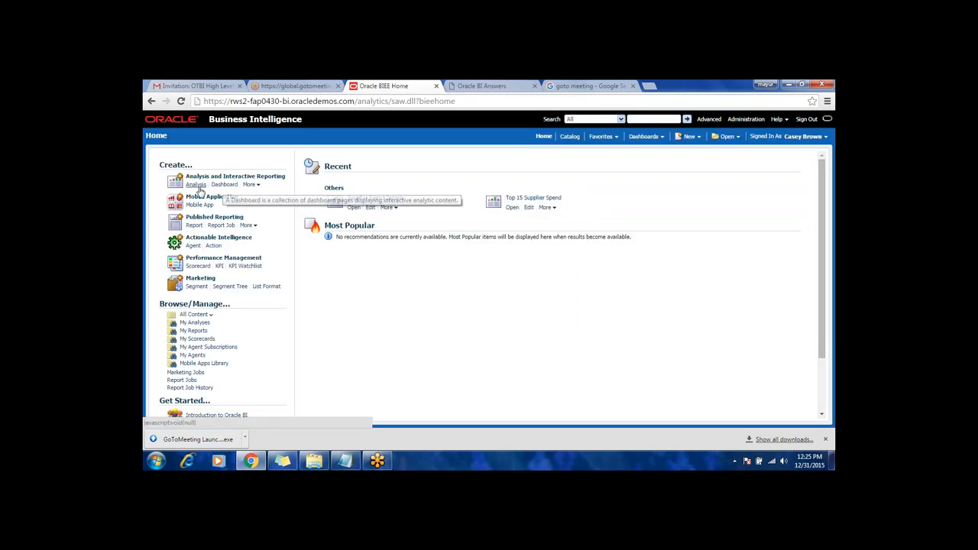
{"action": "left_click", "coordinate": [250, 185]}
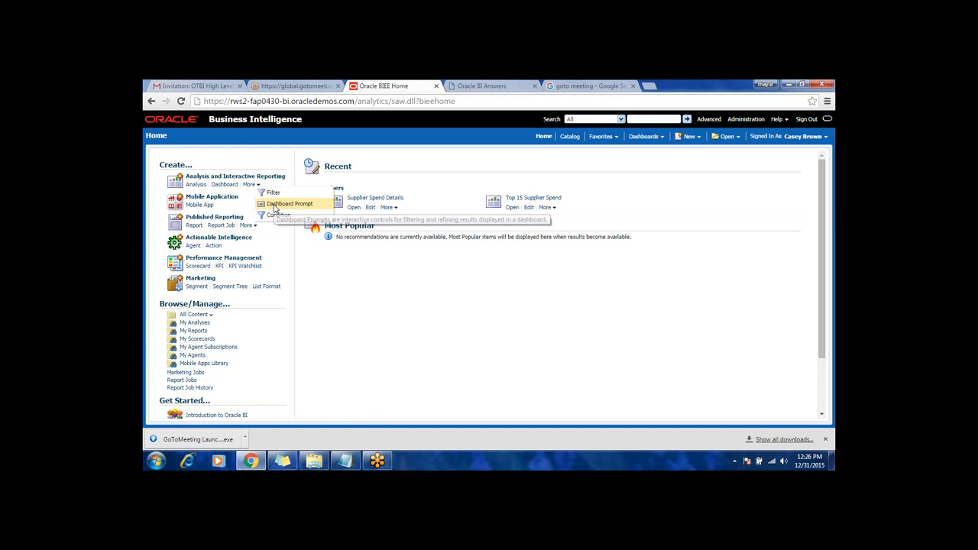
{"action": "left_click", "coordinate": [275, 209]}
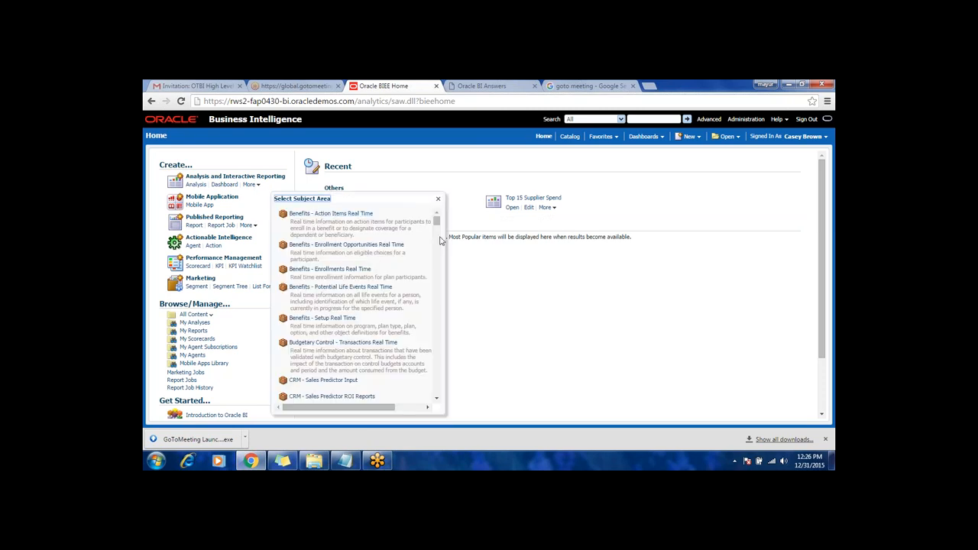
{"action": "left_click_drag", "start_coordinate": [438, 221], "coordinate": [439, 284]}
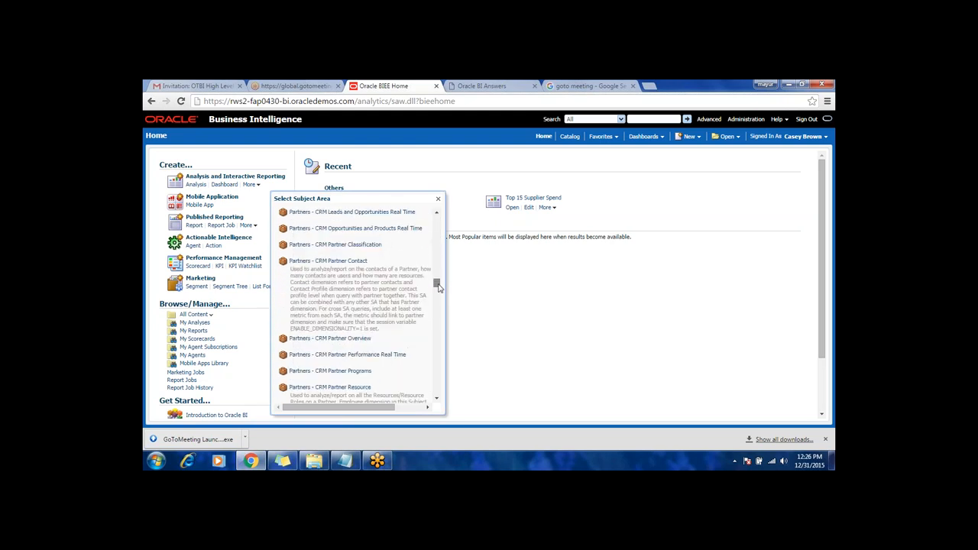
{"action": "left_click_drag", "start_coordinate": [439, 286], "coordinate": [439, 293]}
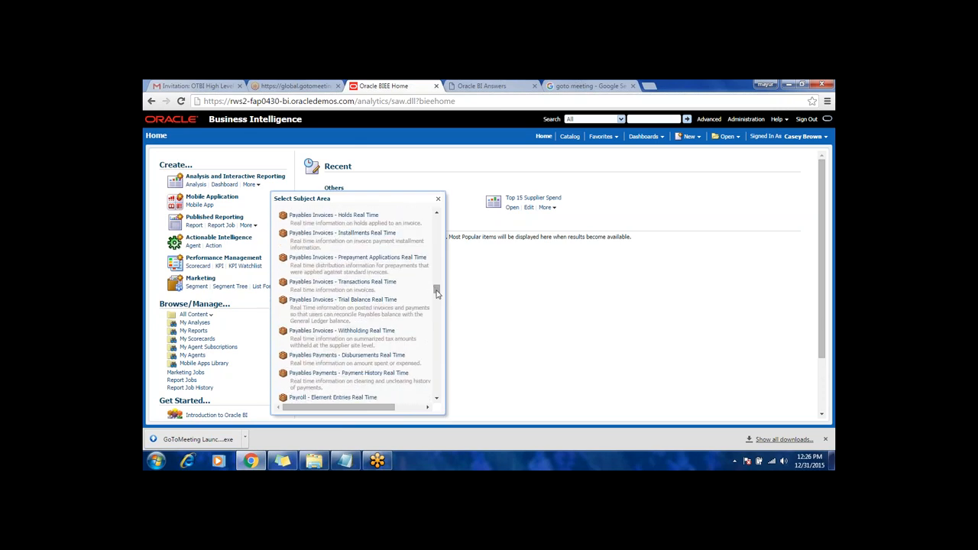
{"action": "left_click", "coordinate": [342, 282]}
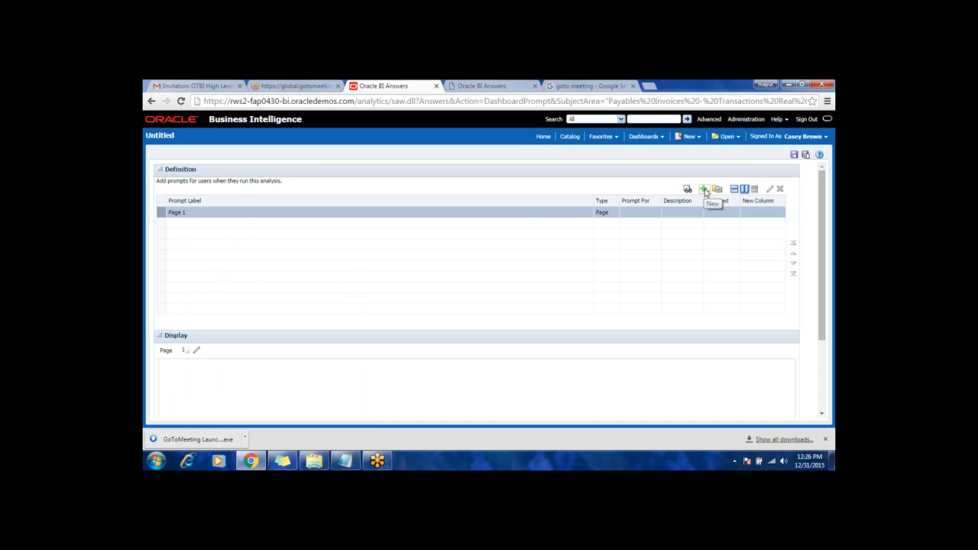
Add a new column prompt and pick the Year column from the Time folder
{"action": "left_click", "coordinate": [704, 190]}
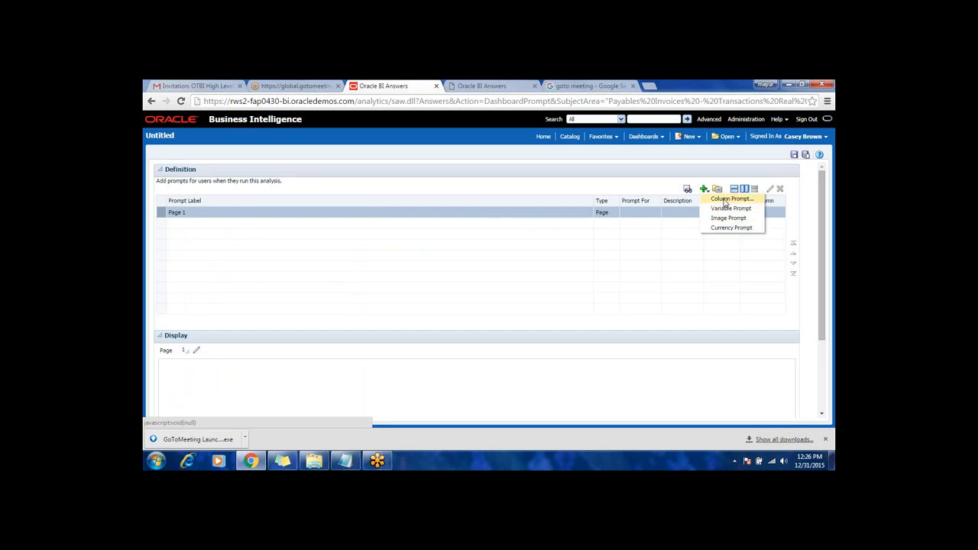
{"action": "left_click", "coordinate": [725, 200]}
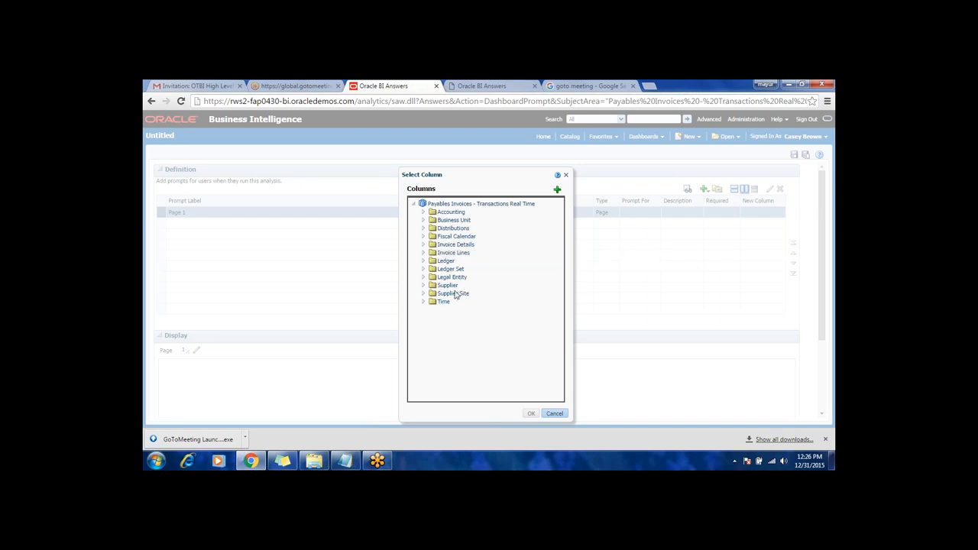
{"action": "left_click", "coordinate": [448, 287]}
{"action": "left_click", "coordinate": [441, 304]}
{"action": "left_click", "coordinate": [424, 302]}
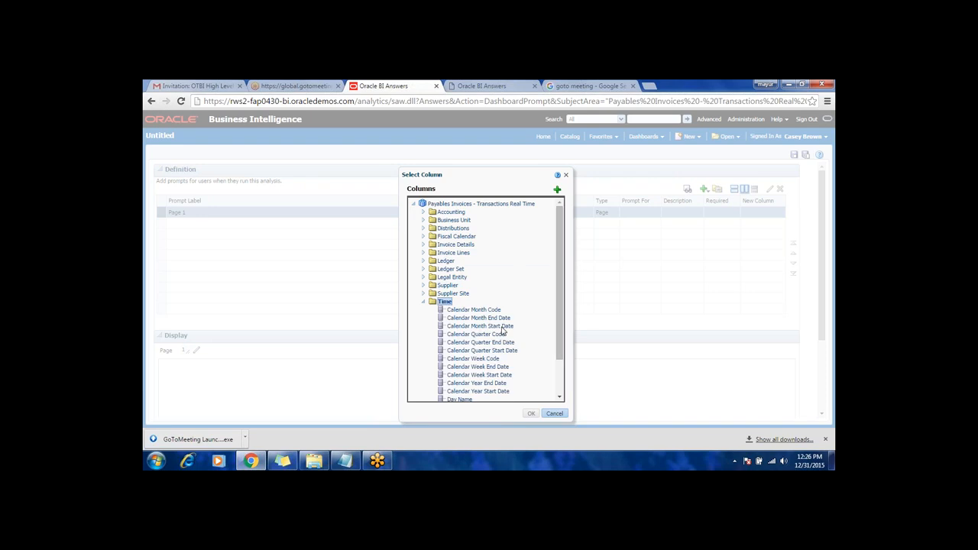
{"action": "scroll", "coordinate": [496, 359], "scroll_direction": "down", "scroll_amount": 2}
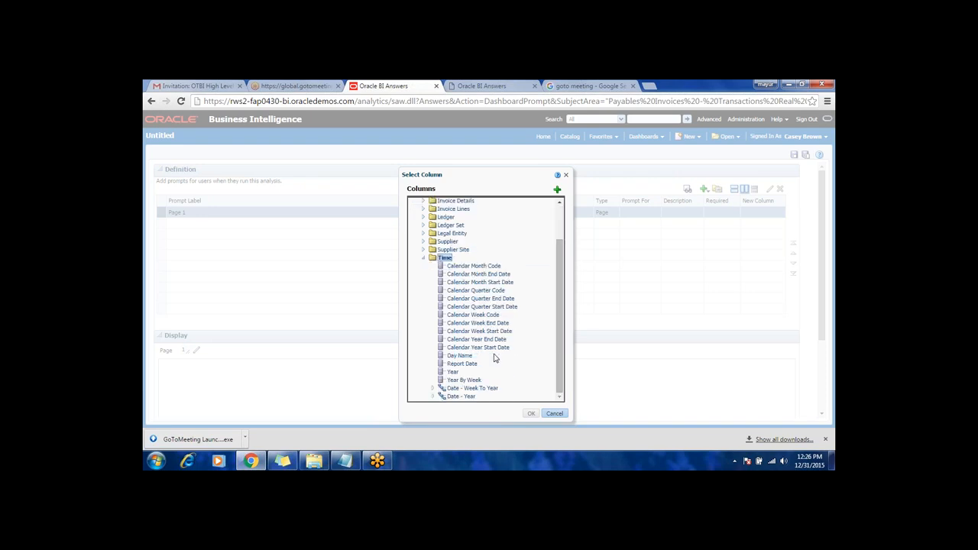
{"action": "left_click", "coordinate": [453, 372]}
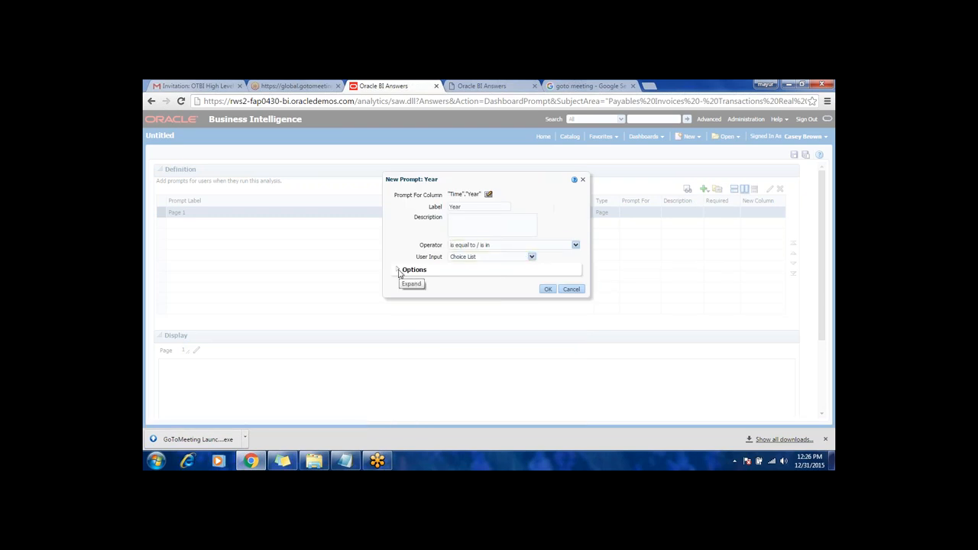
Keep Choice List as the Year prompt's user input and expand its Options
{"action": "left_click", "coordinate": [476, 262]}
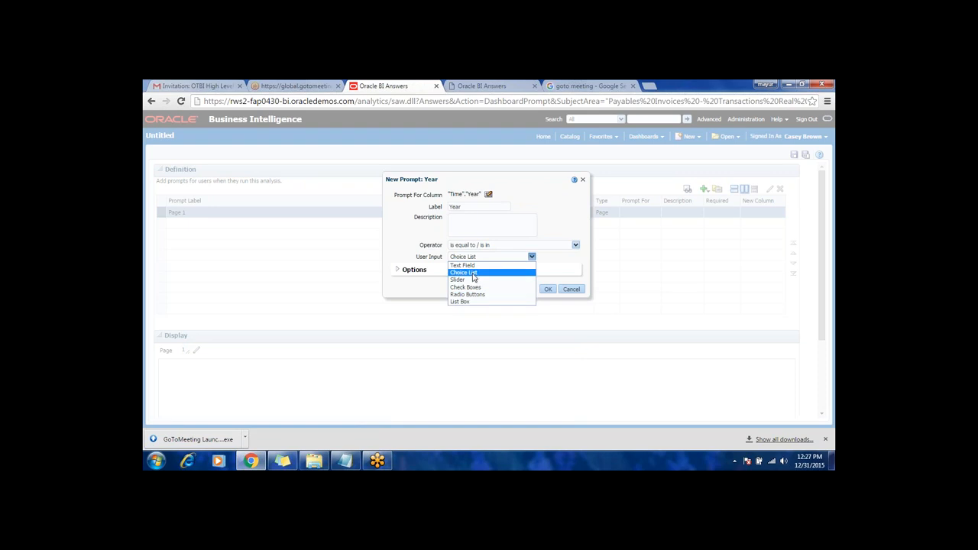
{"action": "left_click", "coordinate": [474, 277]}
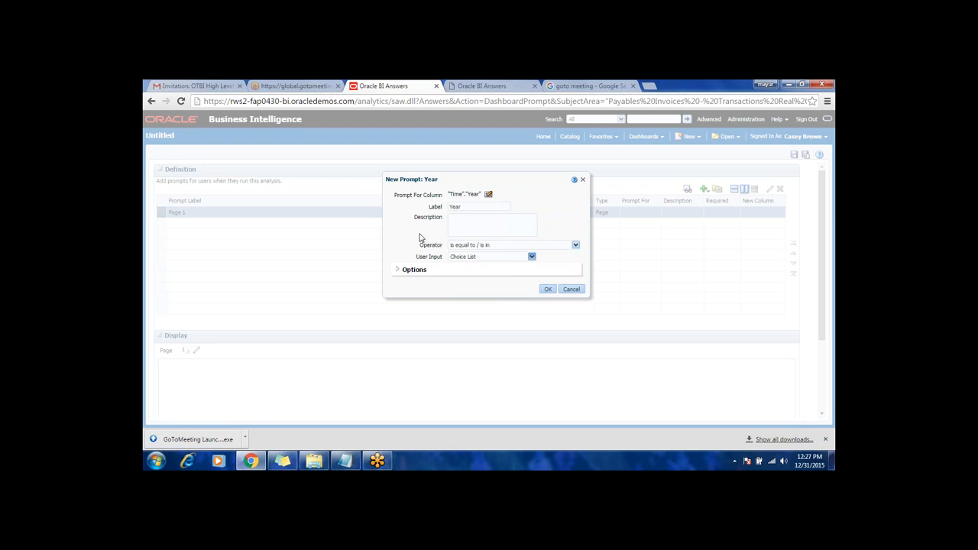
{"action": "left_click", "coordinate": [397, 271]}
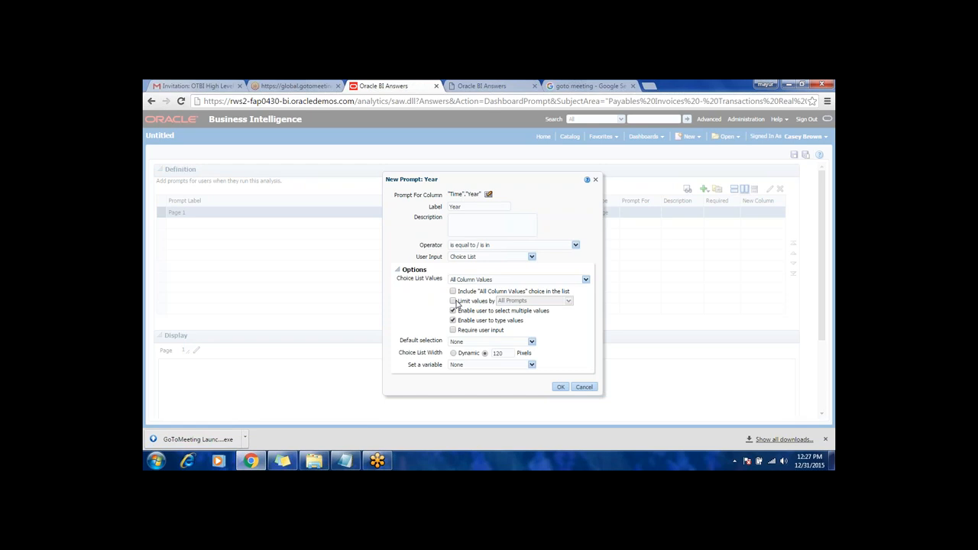
Leave 'Limit values by' off and set the default selection to Specific Values
{"action": "left_click", "coordinate": [453, 301]}
{"action": "left_click", "coordinate": [512, 302]}
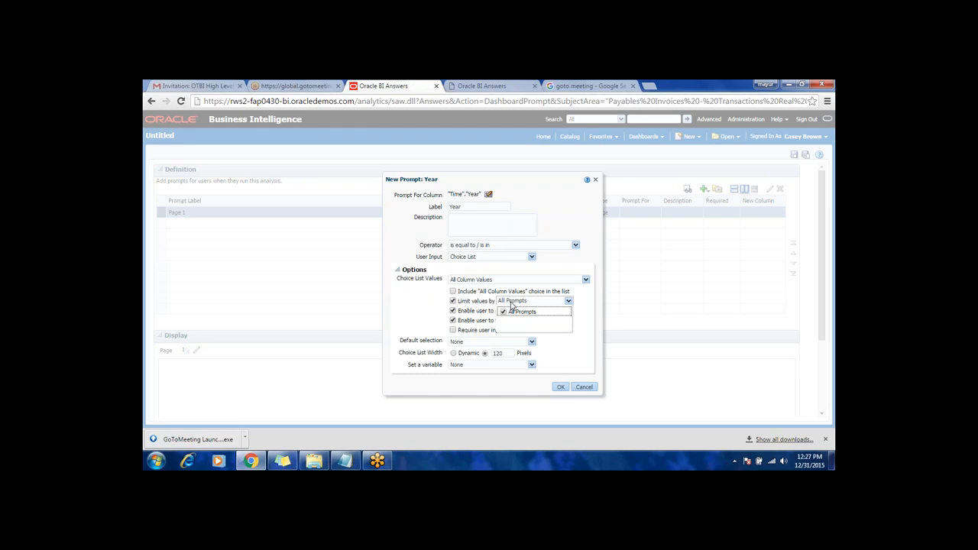
{"action": "left_click", "coordinate": [431, 309]}
{"action": "left_click", "coordinate": [453, 302]}
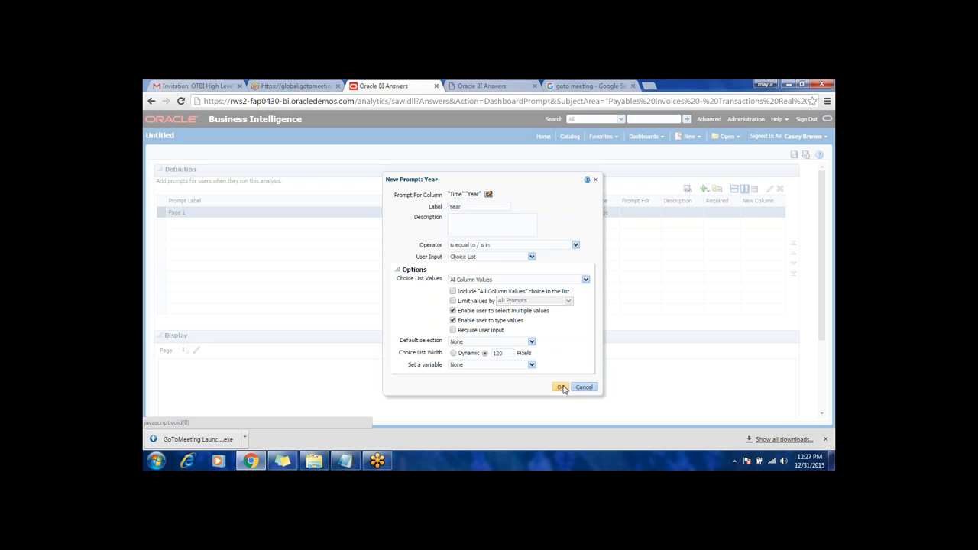
{"action": "left_click", "coordinate": [532, 342]}
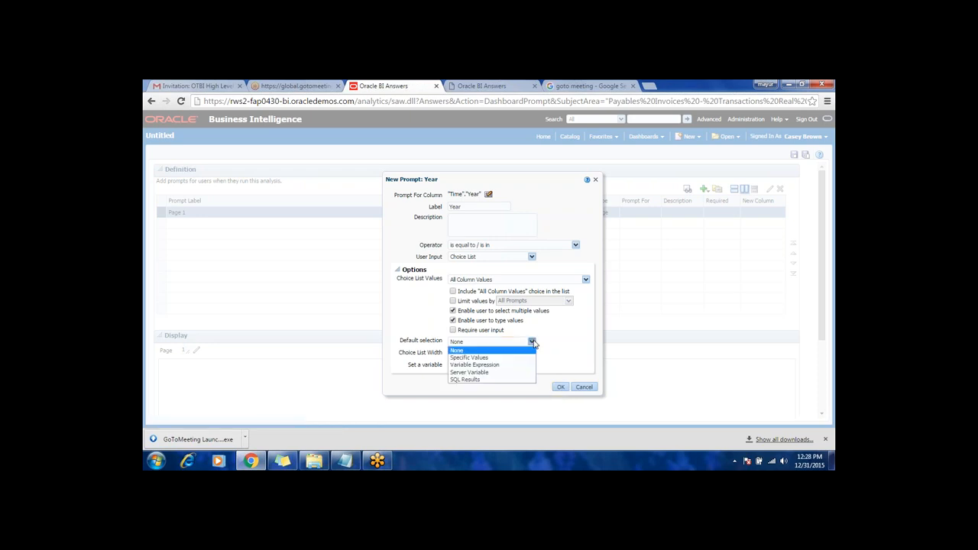
{"action": "left_click", "coordinate": [504, 359]}
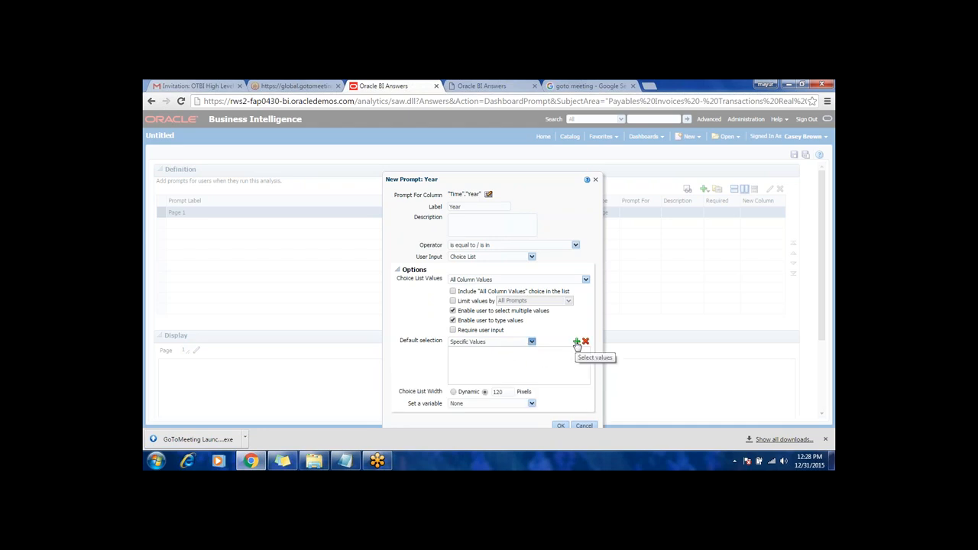
Search years from 2015 and choose 2015.00 as the Year prompt's default value
{"action": "left_click", "coordinate": [577, 343]}
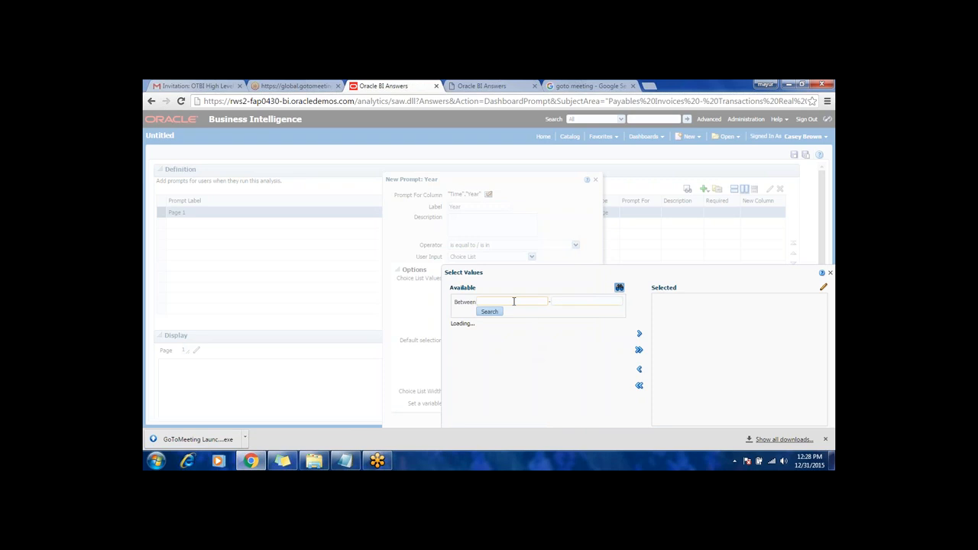
{"action": "left_click", "coordinate": [518, 304]}
{"action": "type", "text": "2015"}
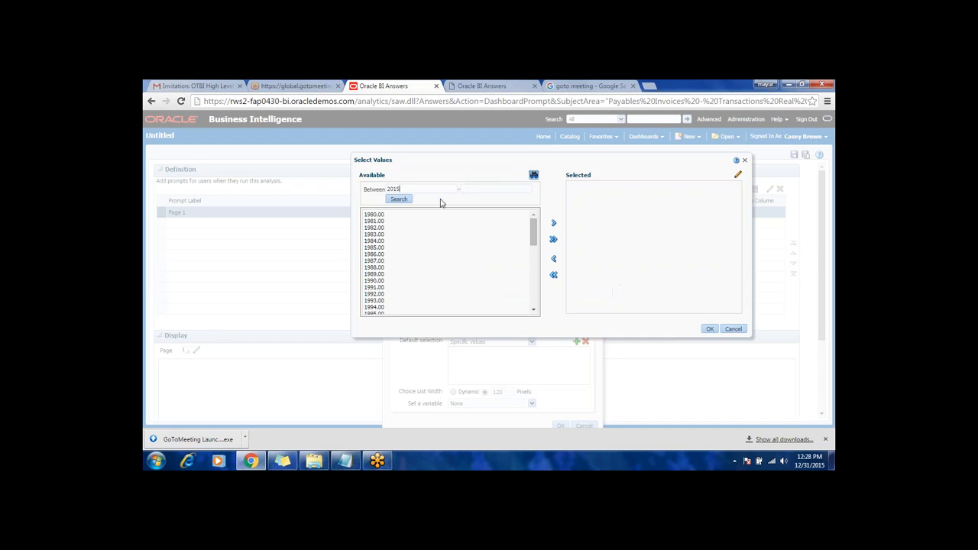
{"action": "left_click", "coordinate": [400, 199]}
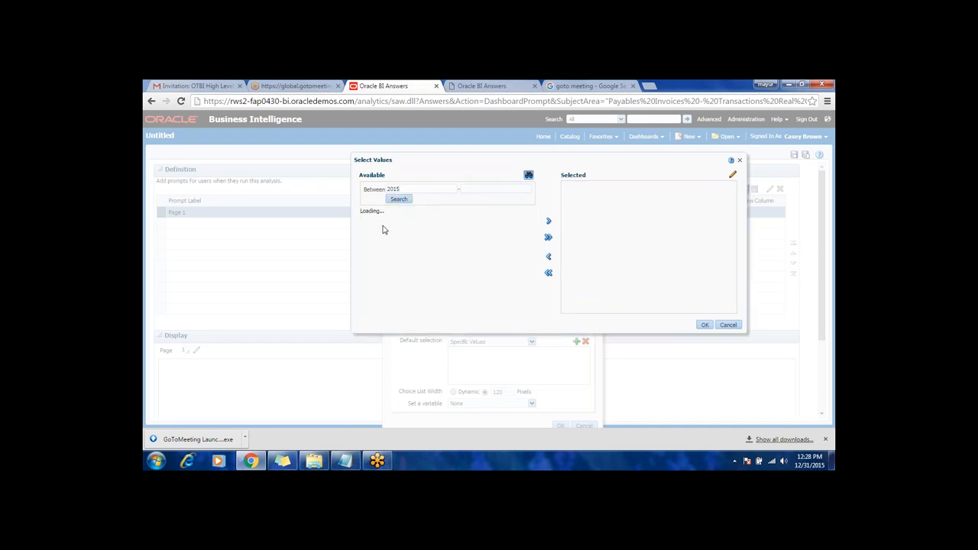
{"action": "left_click", "coordinate": [375, 215]}
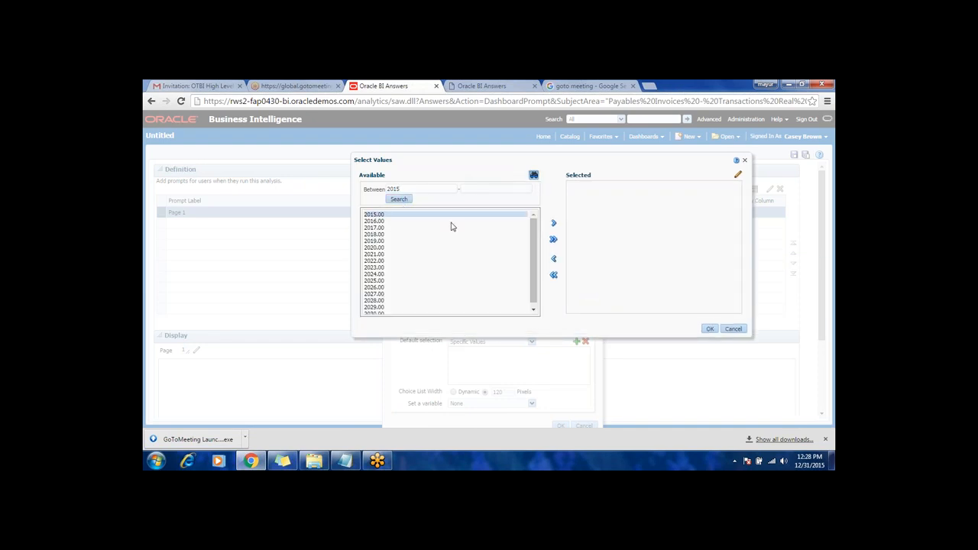
{"action": "left_click", "coordinate": [554, 224]}
{"action": "left_click", "coordinate": [710, 329]}
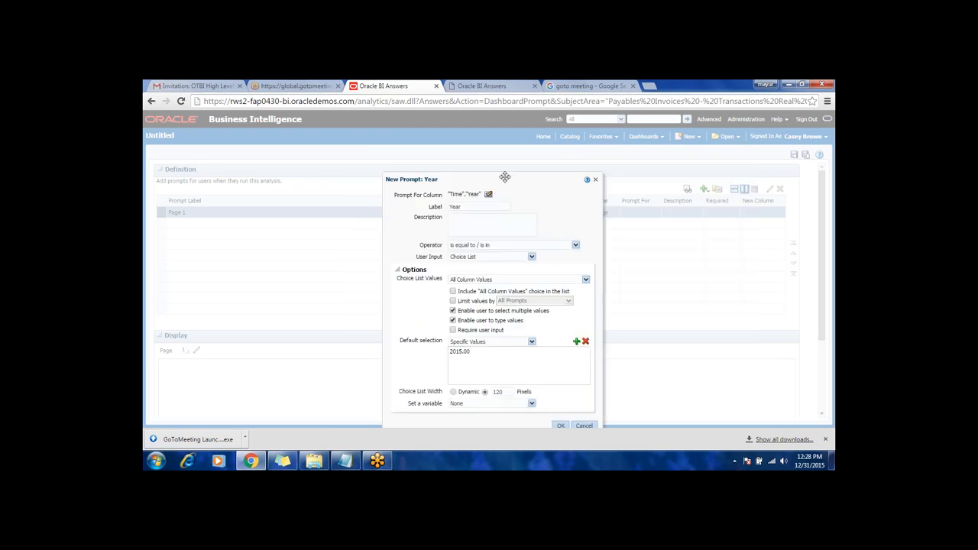
Save the Year prompt and select its row in the prompt definition
{"action": "left_click_drag", "start_coordinate": [504, 177], "coordinate": [500, 149]}
{"action": "left_click", "coordinate": [558, 398]}
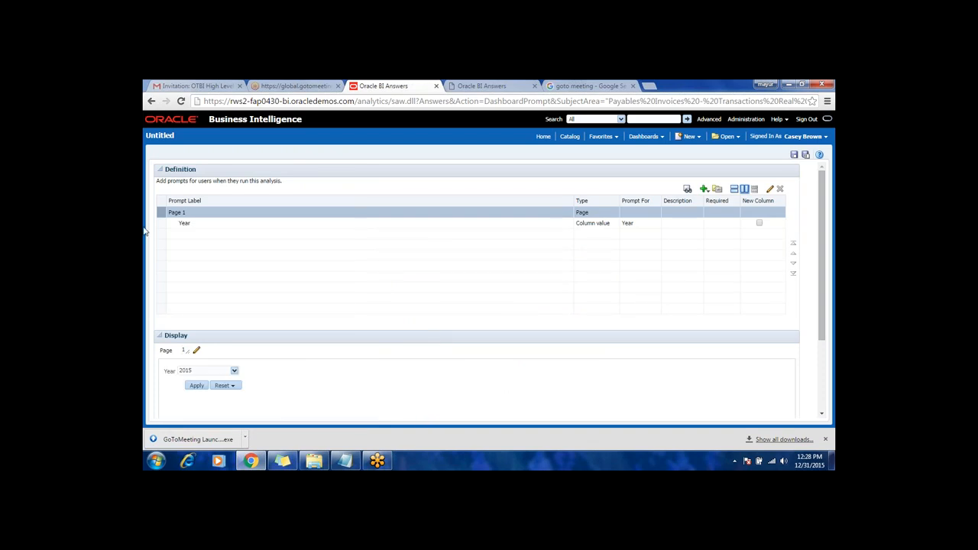
{"action": "left_click", "coordinate": [201, 225]}
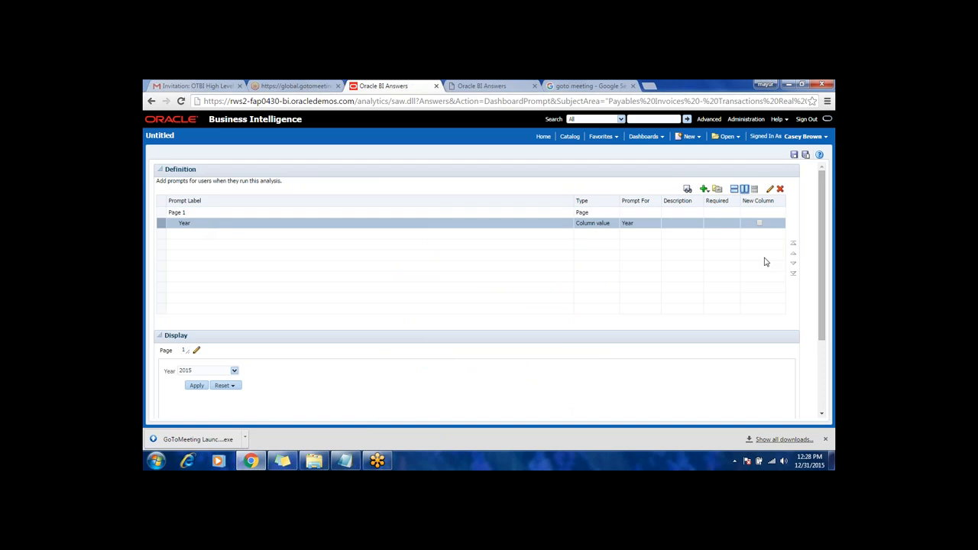
Add a new column prompt on the Supplier column from the Supplier folder
{"action": "left_click", "coordinate": [706, 191]}
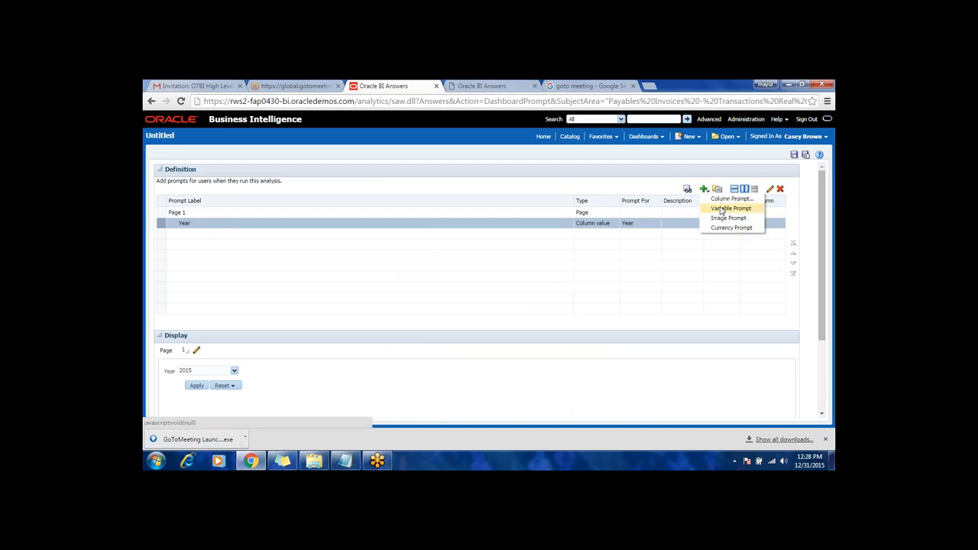
{"action": "left_click", "coordinate": [722, 200]}
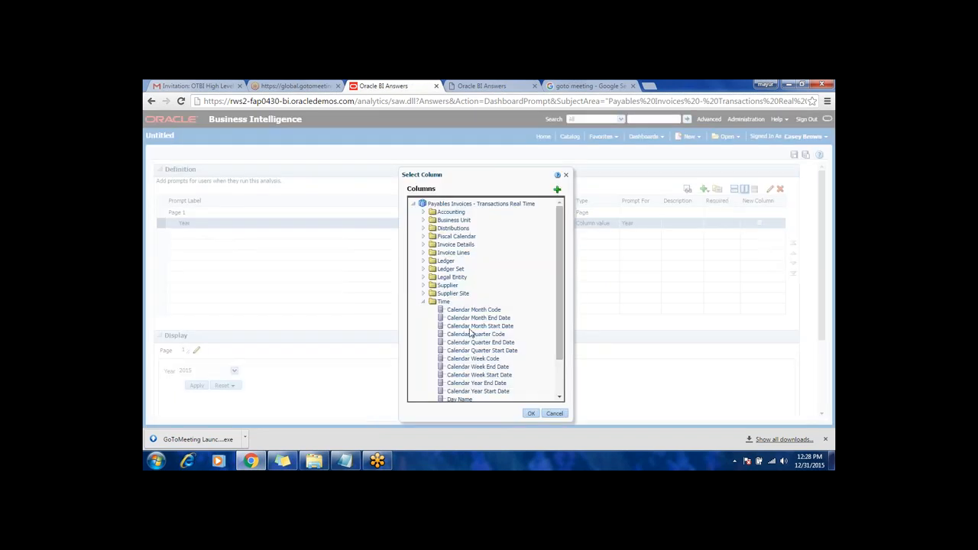
{"action": "left_click", "coordinate": [422, 302]}
{"action": "left_click", "coordinate": [422, 285]}
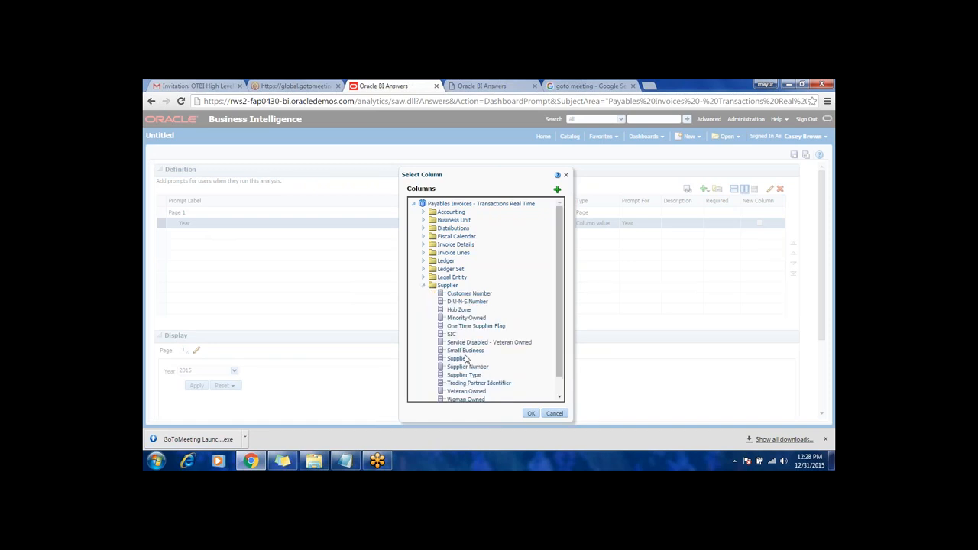
{"action": "left_click", "coordinate": [460, 359]}
{"action": "left_click", "coordinate": [533, 413]}
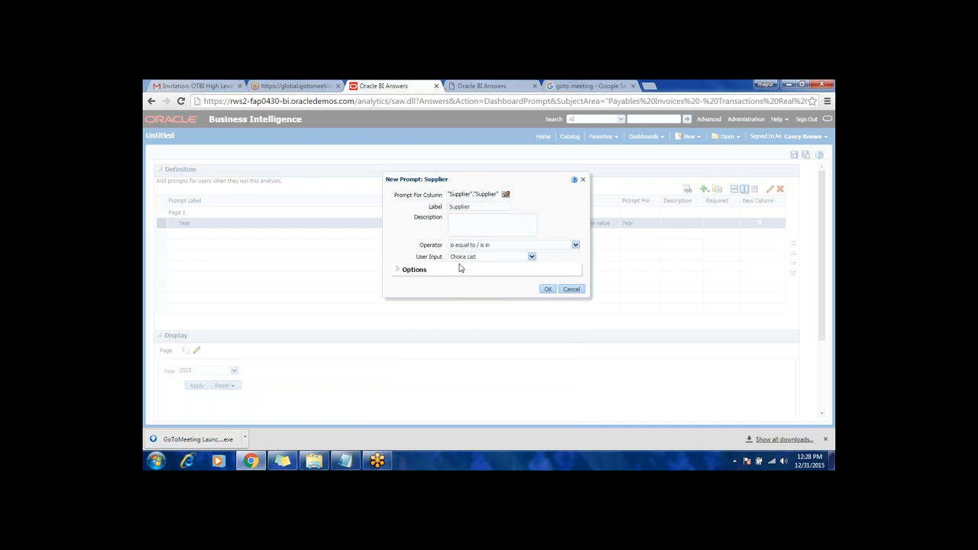
Set the Supplier prompt's default selection to SQL Results and begin its SQL statement
{"action": "left_click", "coordinate": [399, 271]}
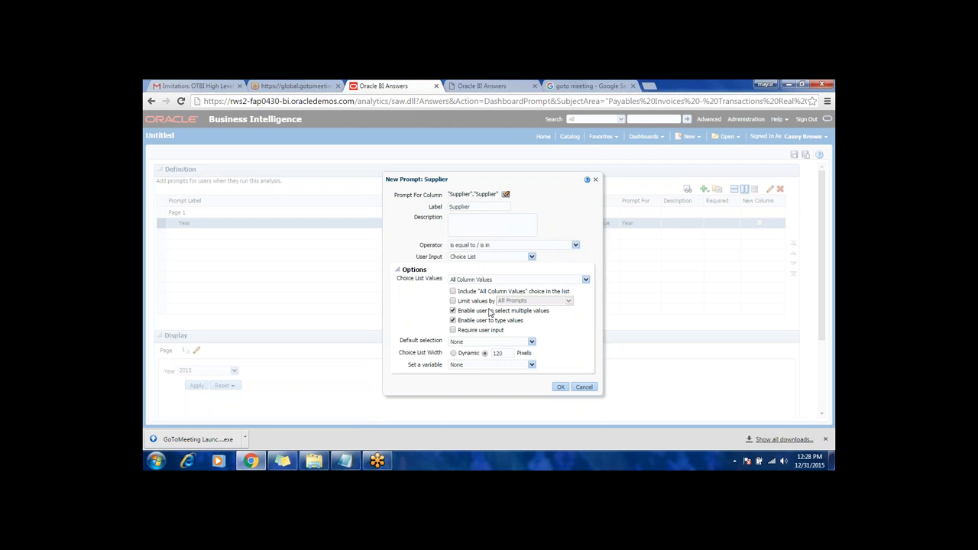
{"action": "left_click", "coordinate": [469, 345]}
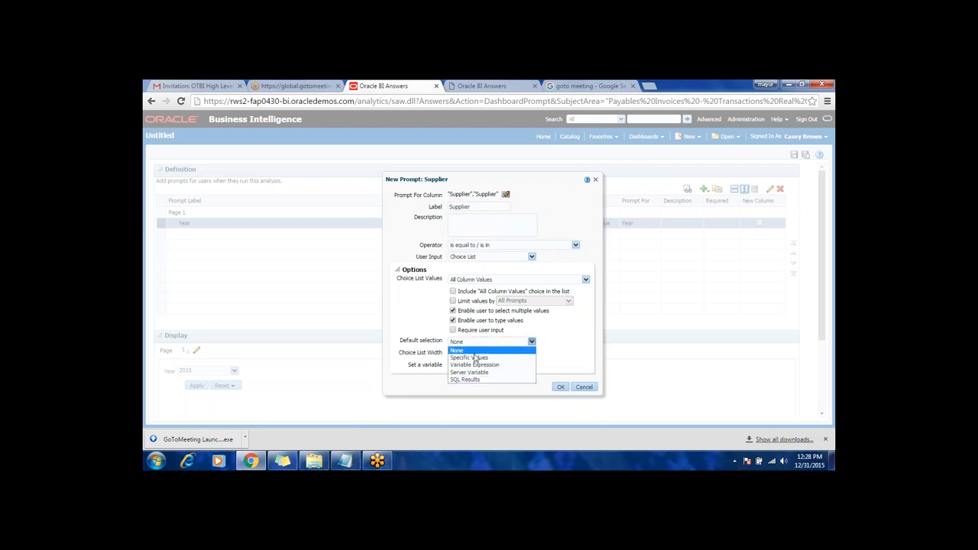
{"action": "left_click", "coordinate": [477, 358]}
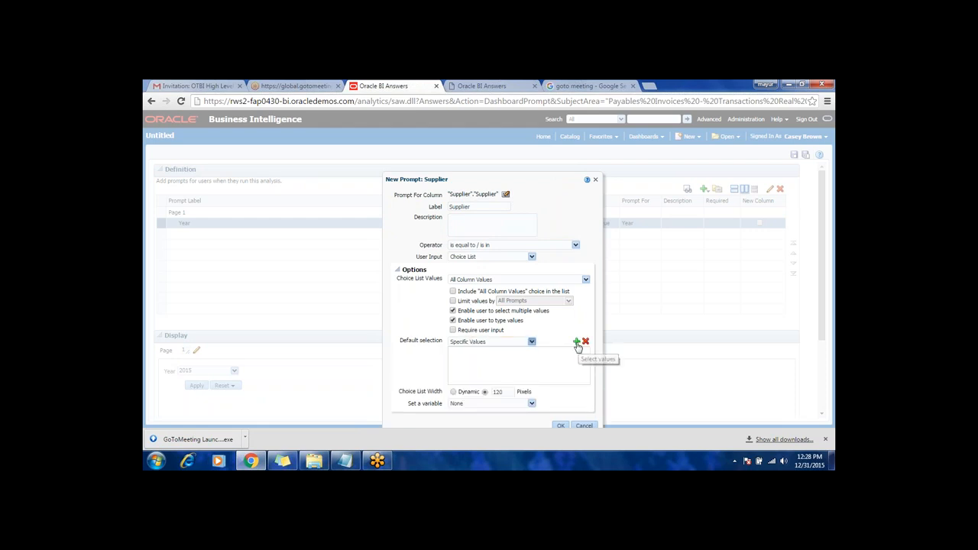
{"action": "left_click", "coordinate": [531, 342]}
{"action": "left_click", "coordinate": [480, 380]}
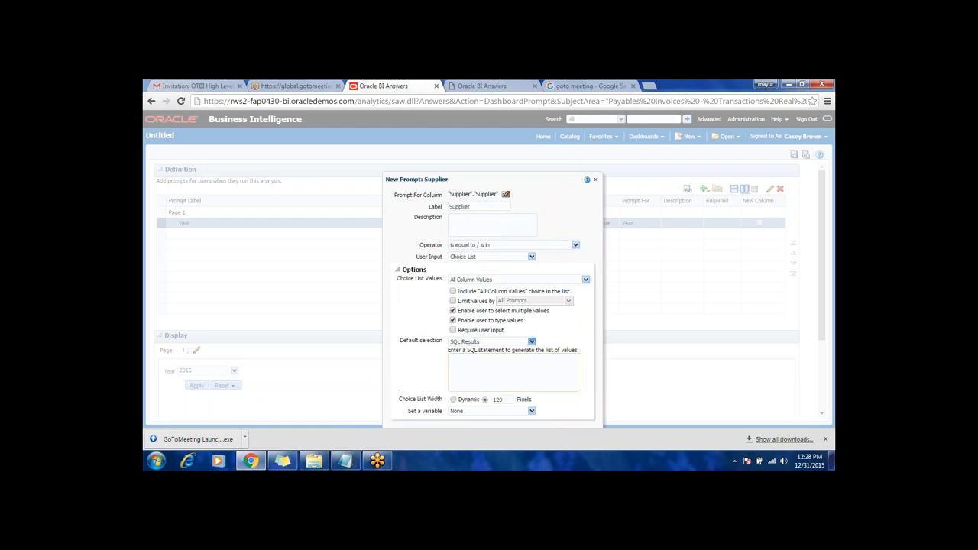
{"action": "left_click", "coordinate": [484, 371]}
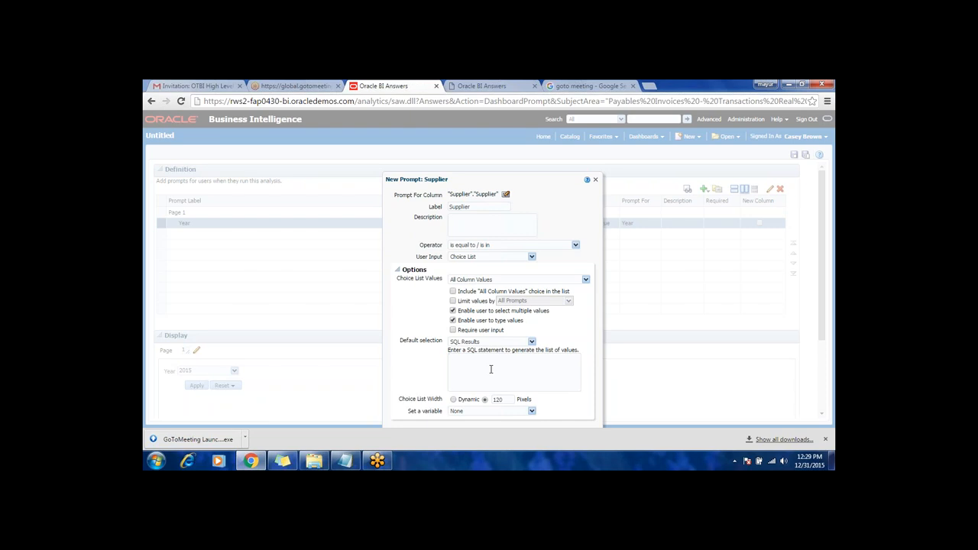
Leave the Supplier prompt's default selection at None after trying specific values
{"action": "left_click", "coordinate": [532, 341]}
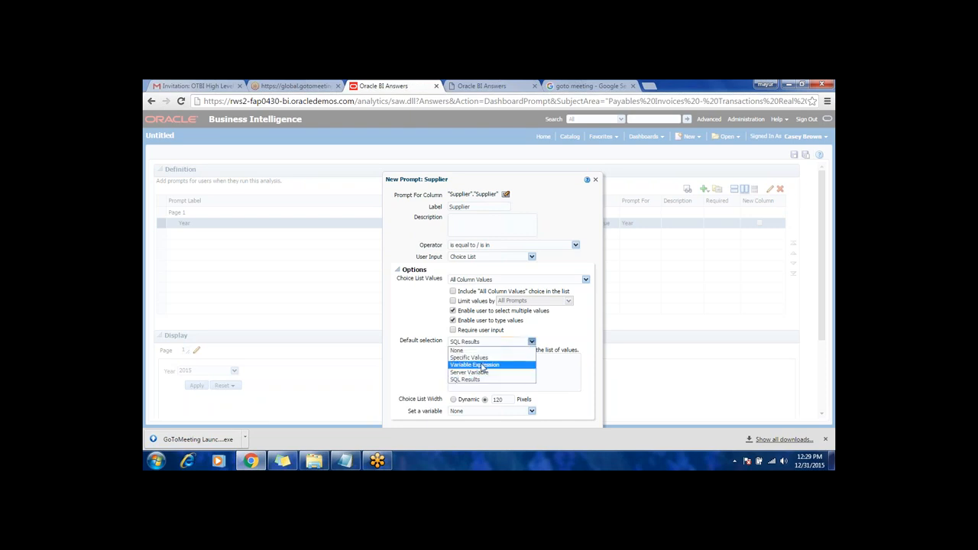
{"action": "left_click", "coordinate": [480, 358]}
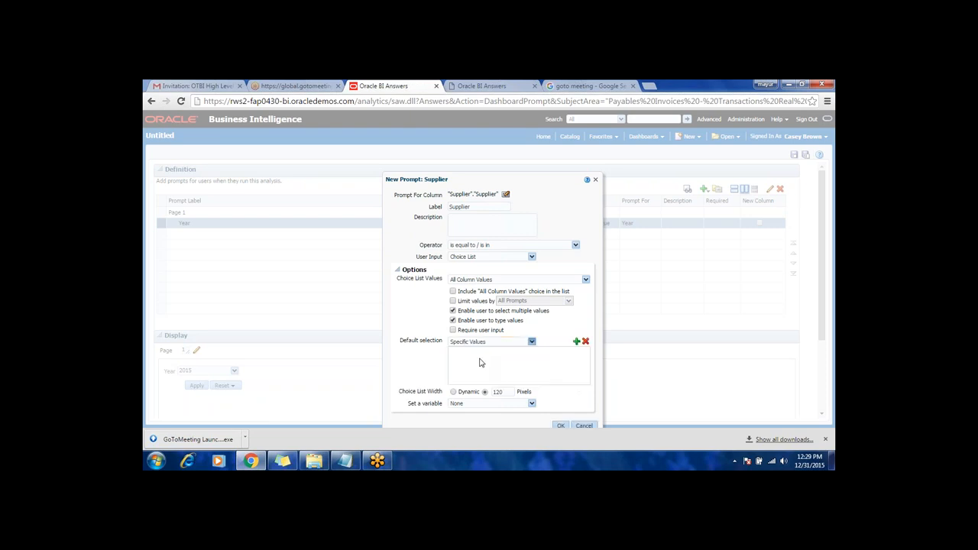
{"action": "left_click", "coordinate": [574, 341]}
{"action": "left_click_drag", "start_coordinate": [622, 272], "coordinate": [540, 203]}
{"action": "left_click", "coordinate": [726, 374]}
{"action": "left_click", "coordinate": [469, 344]}
{"action": "left_click", "coordinate": [469, 357]}
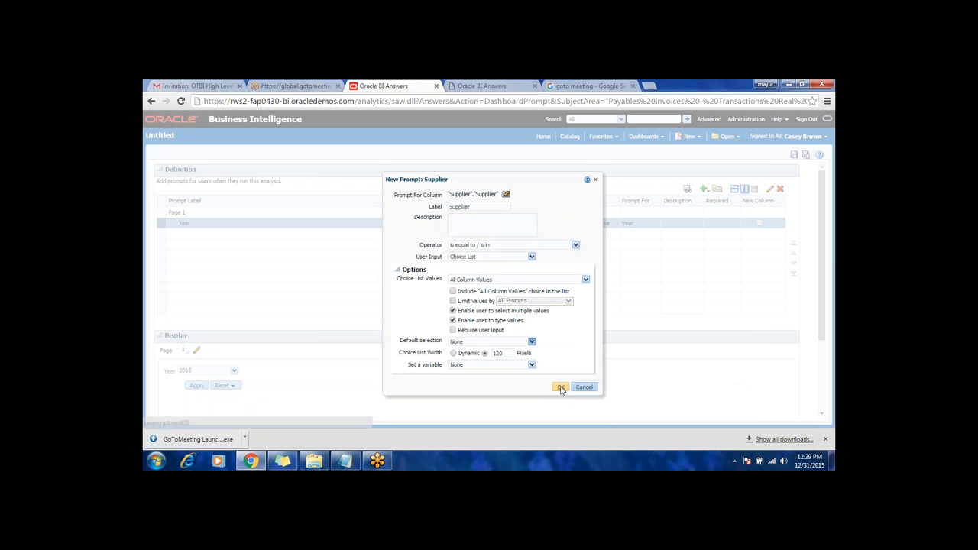
Keep Supplier input optional with no variable set, and add the prompt
{"action": "left_click", "coordinate": [453, 331]}
{"action": "left_click", "coordinate": [453, 331]}
{"action": "left_click", "coordinate": [464, 367]}
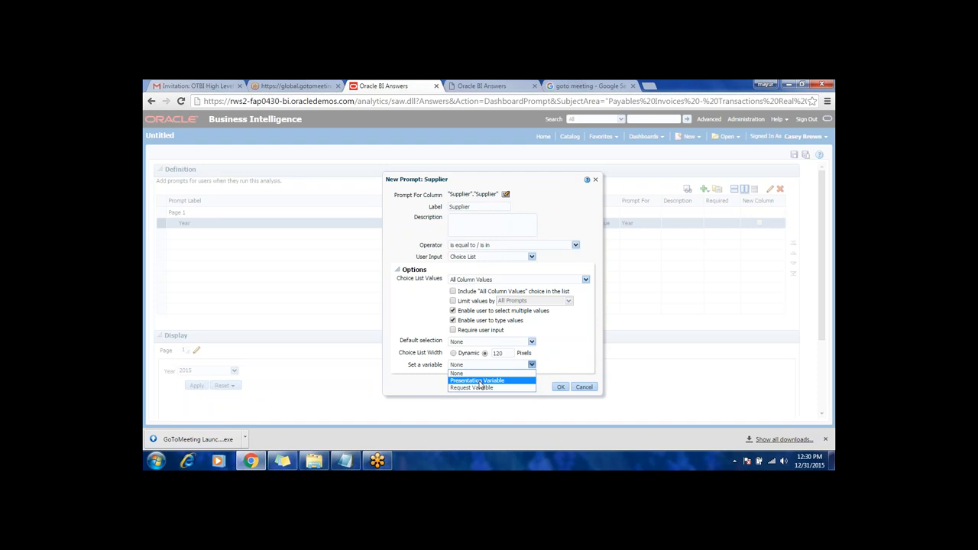
{"action": "left_click", "coordinate": [435, 374]}
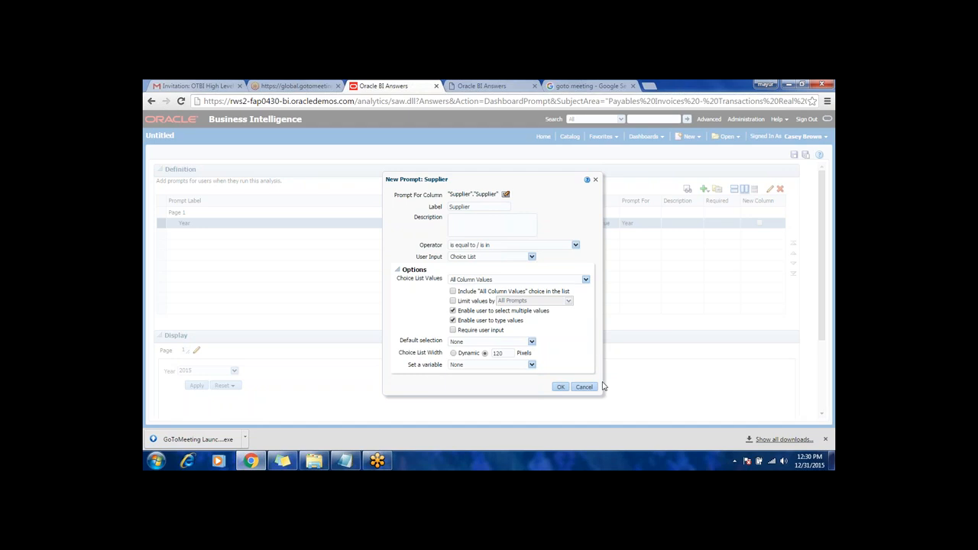
{"action": "left_click", "coordinate": [560, 388]}
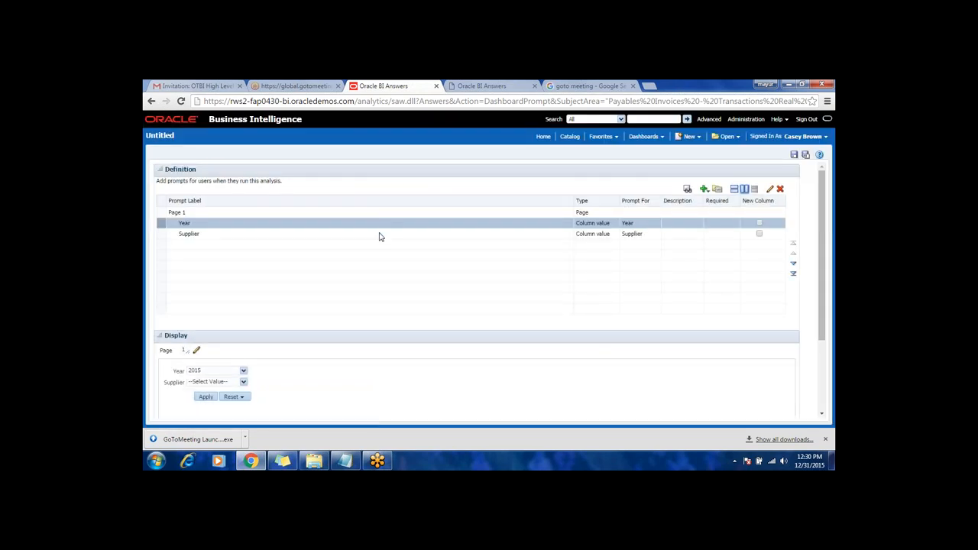
Create a new column prompt on the Time > Calendar Quarter Code column
{"action": "left_click", "coordinate": [379, 236]}
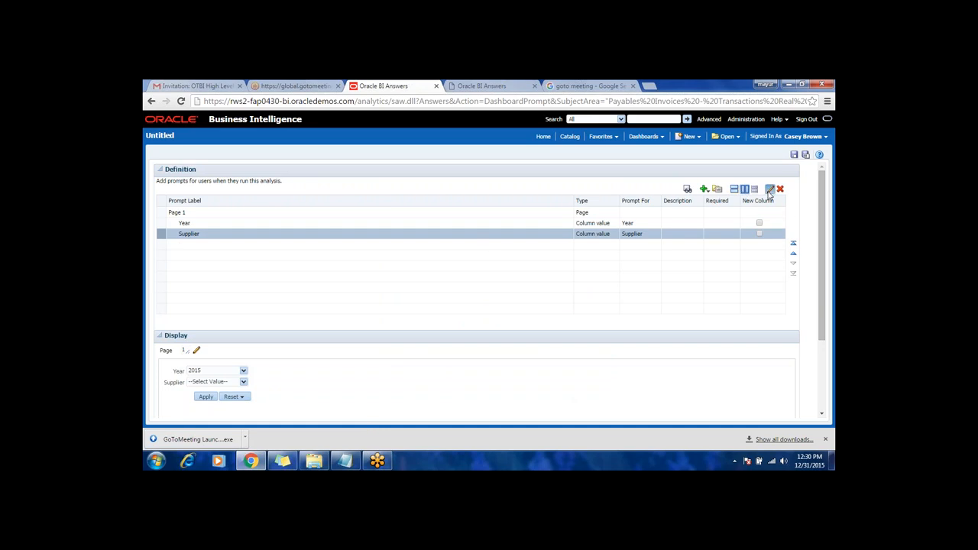
{"action": "left_click", "coordinate": [769, 190]}
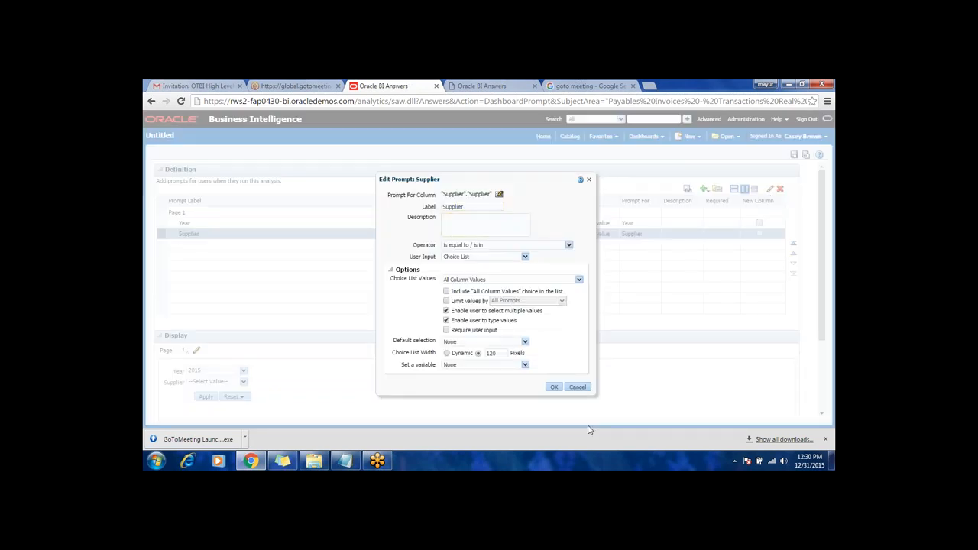
{"action": "left_click", "coordinate": [578, 387]}
{"action": "left_click", "coordinate": [704, 189]}
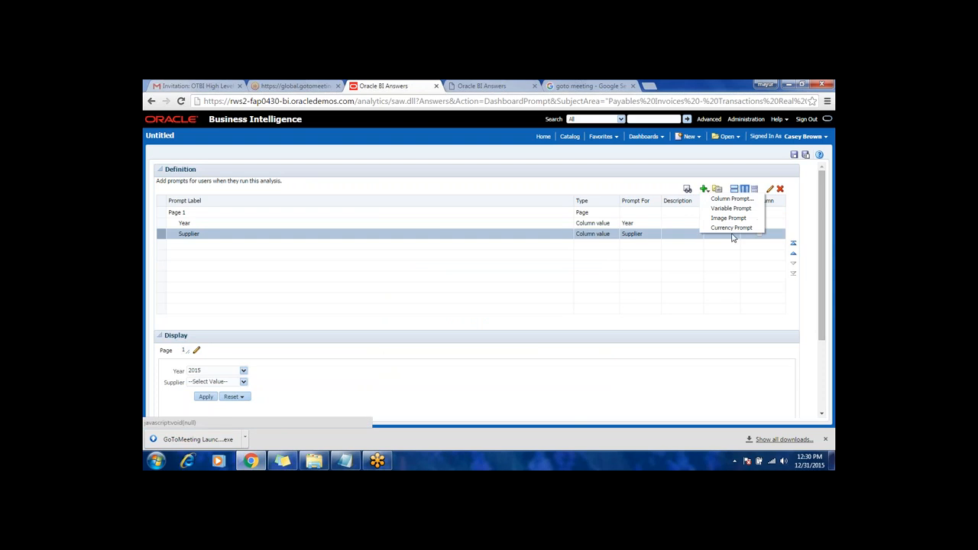
{"action": "left_click", "coordinate": [734, 199]}
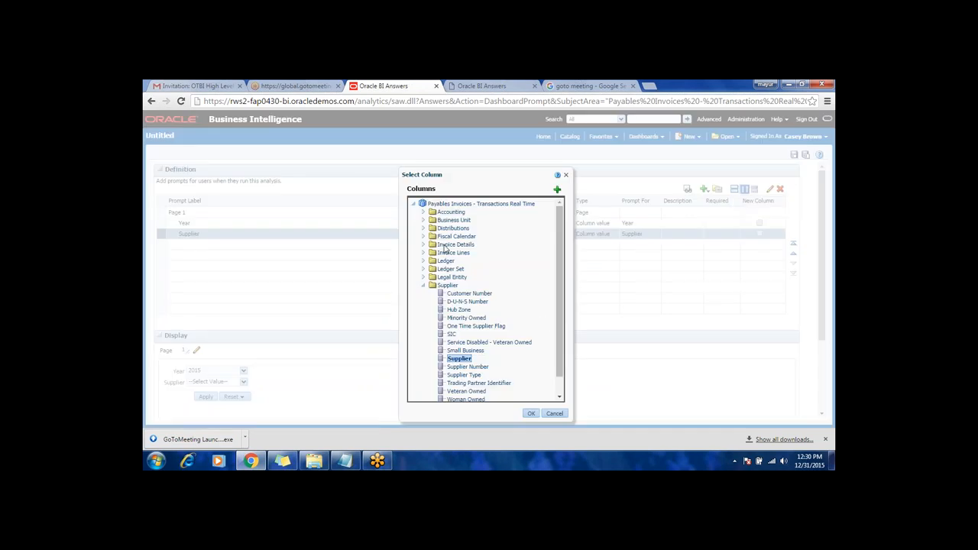
{"action": "left_click", "coordinate": [423, 286]}
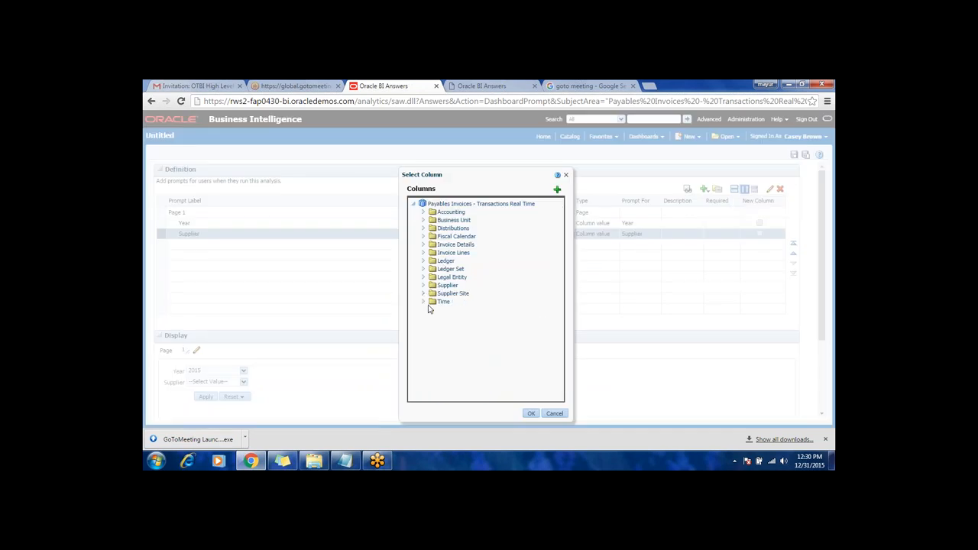
{"action": "left_click", "coordinate": [440, 303]}
{"action": "left_click", "coordinate": [424, 302]}
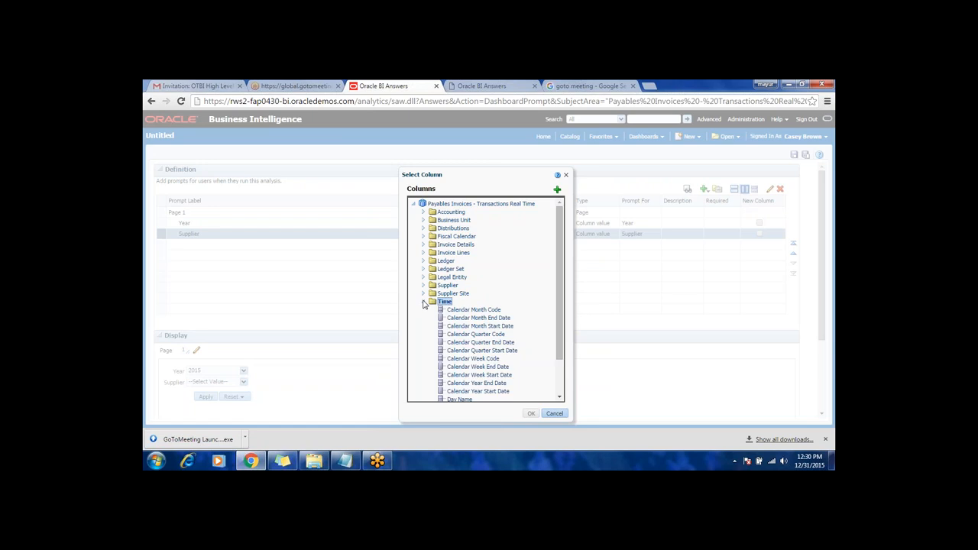
{"action": "left_click", "coordinate": [478, 335]}
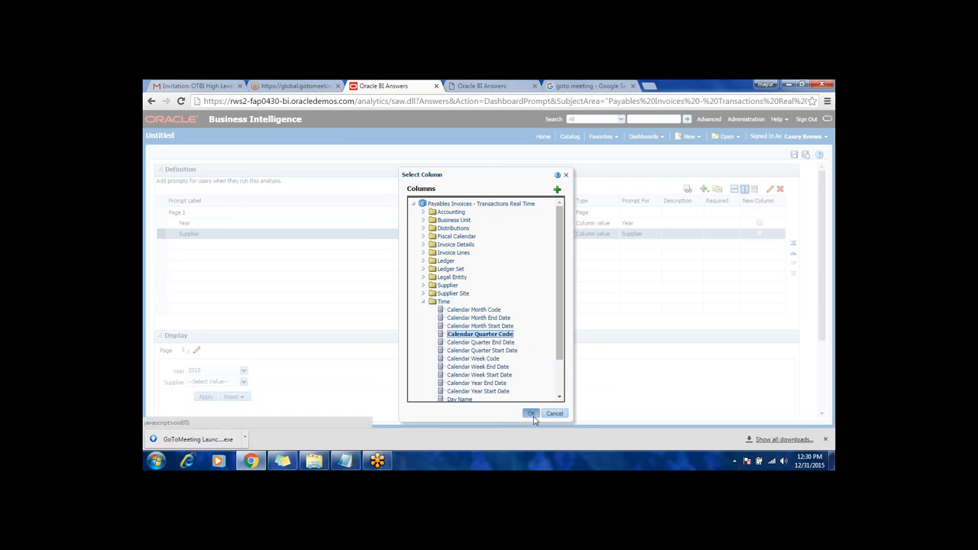
{"action": "left_click", "coordinate": [531, 414]}
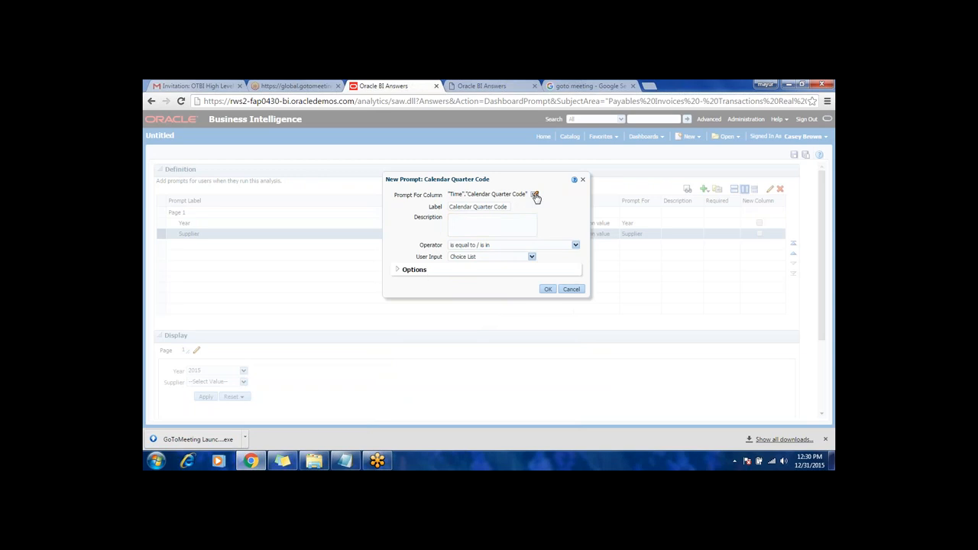
Limit the Calendar Quarter Code values by the Year prompt and add it
{"action": "left_click", "coordinate": [398, 270]}
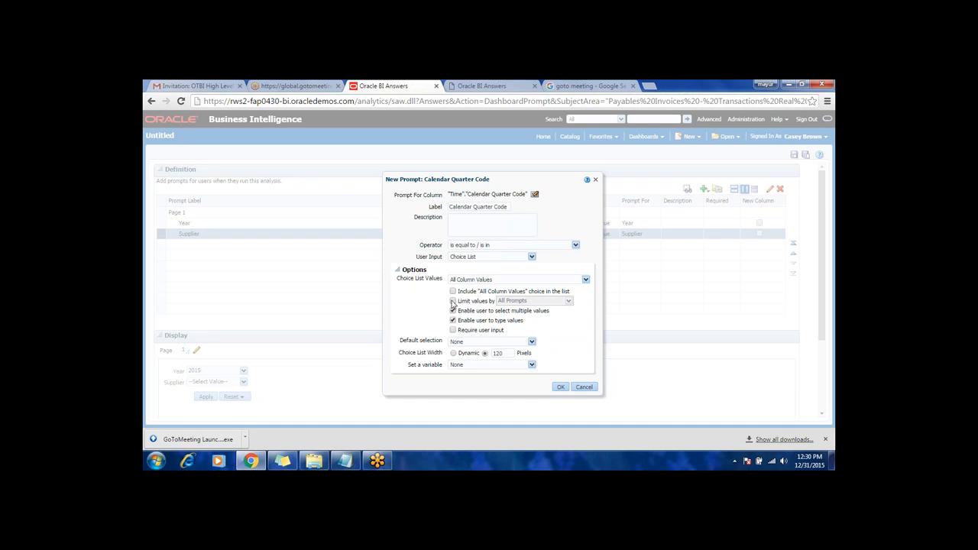
{"action": "left_click", "coordinate": [452, 300]}
{"action": "left_click", "coordinate": [530, 304]}
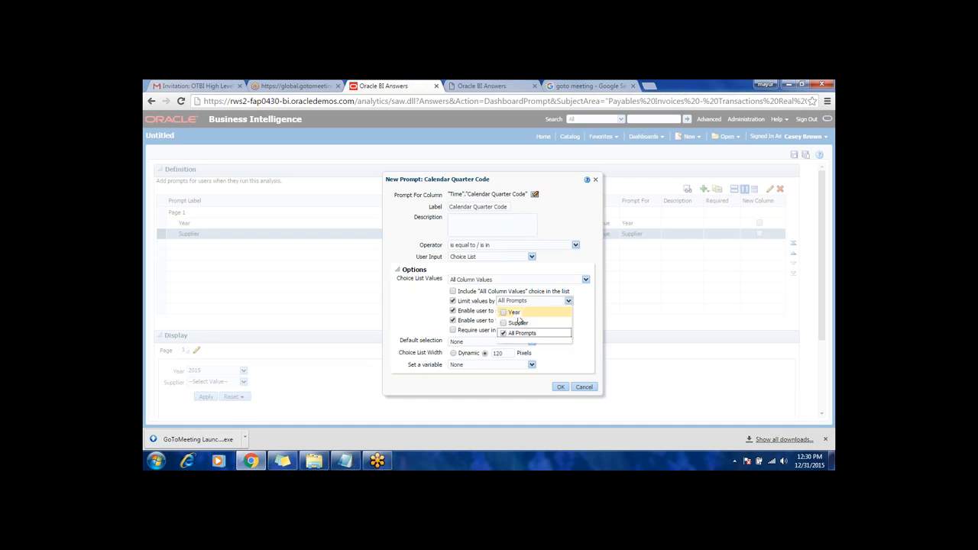
{"action": "left_click", "coordinate": [513, 313]}
{"action": "left_click", "coordinate": [561, 388]}
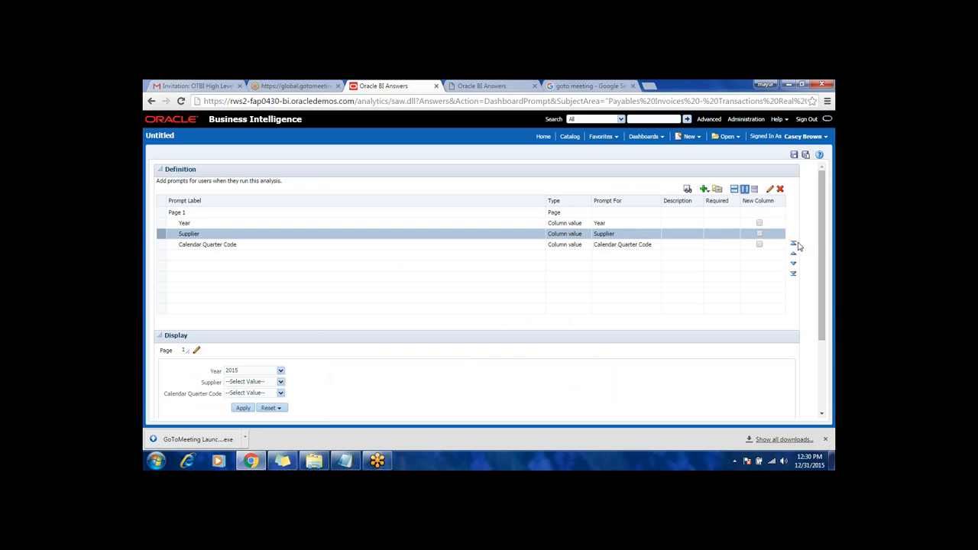
Check New Column for both the Supplier and Calendar Quarter Code rows
{"action": "left_click", "coordinate": [759, 235]}
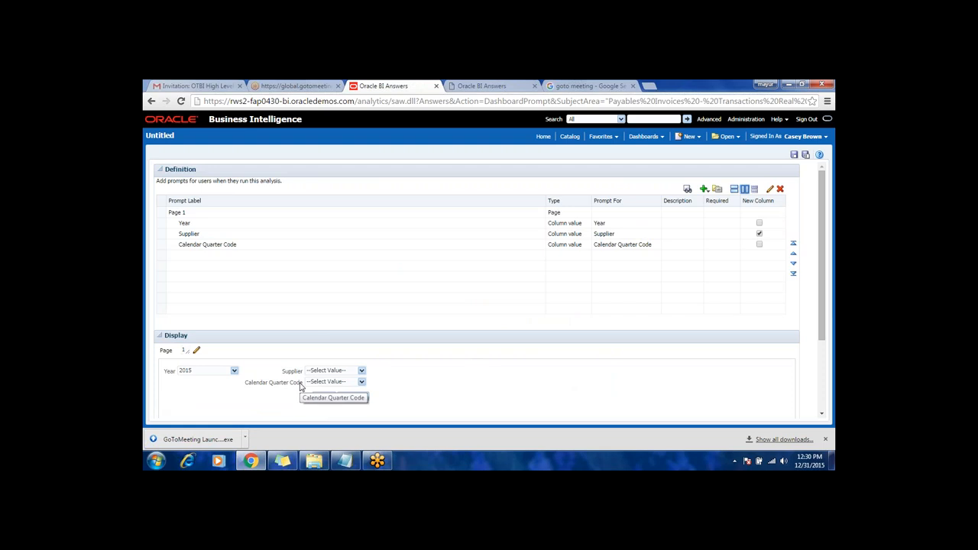
{"action": "left_click", "coordinate": [760, 244]}
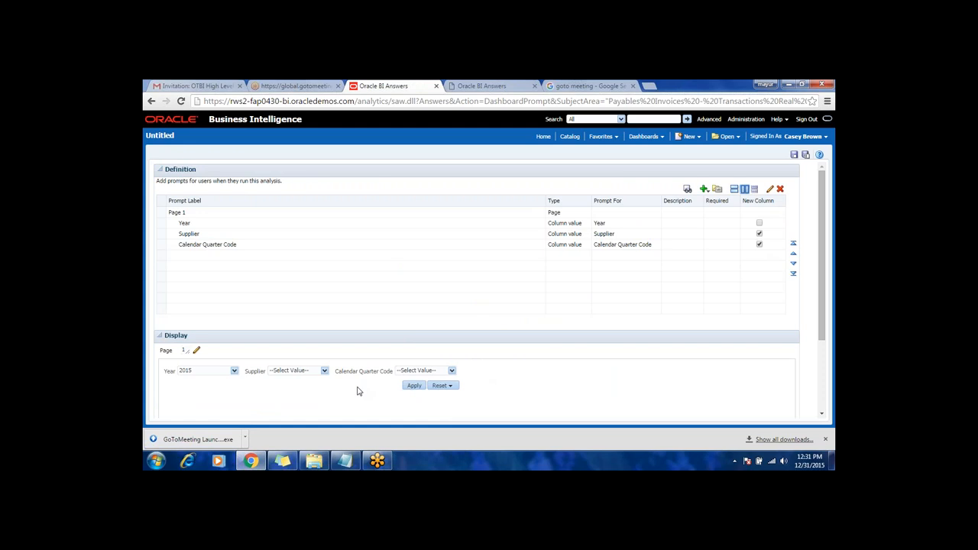
Hide the Apply button in page settings, keeping buttons below the prompts, then save
{"action": "left_click", "coordinate": [197, 351]}
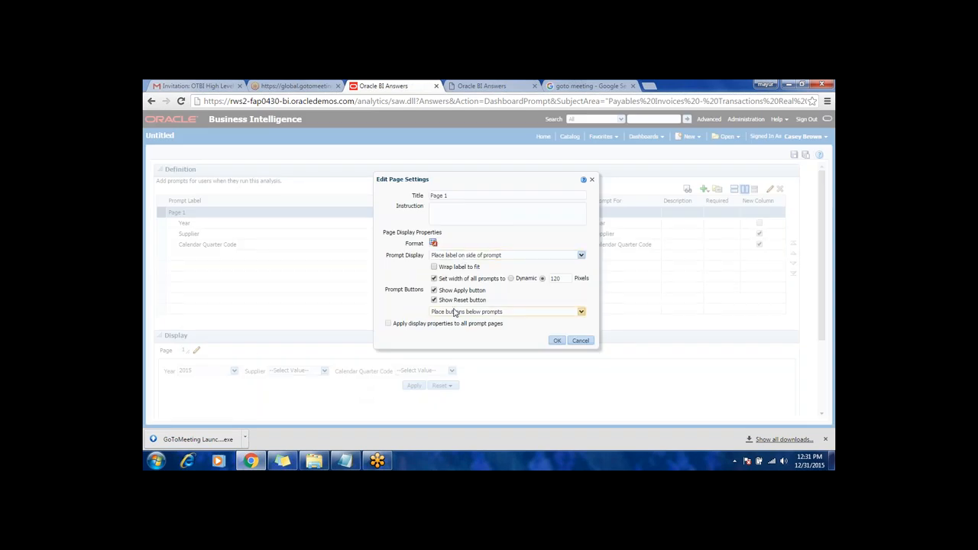
{"action": "left_click", "coordinate": [457, 313]}
{"action": "left_click", "coordinate": [457, 317]}
{"action": "left_click", "coordinate": [580, 340]}
{"action": "left_click", "coordinate": [197, 351]}
{"action": "left_click", "coordinate": [558, 340]}
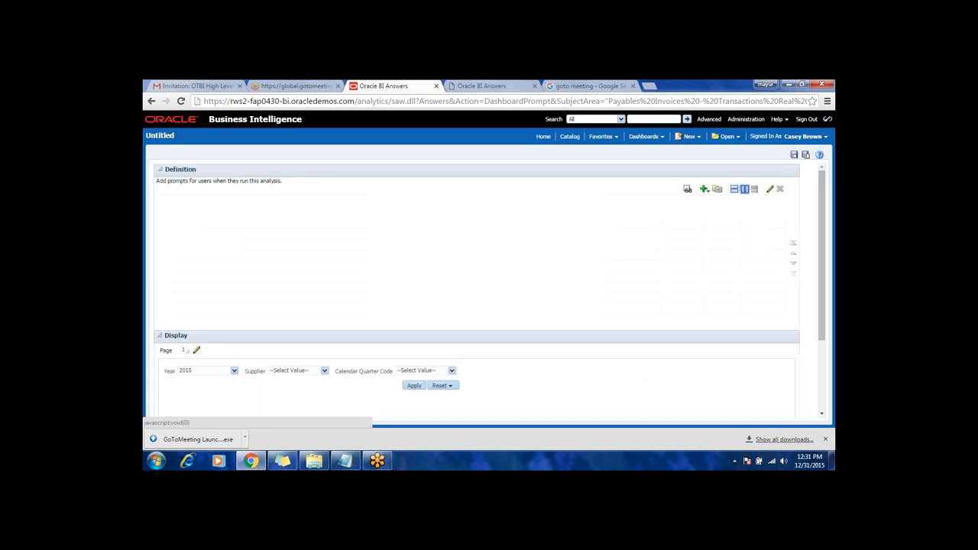
{"action": "left_click", "coordinate": [795, 156]}
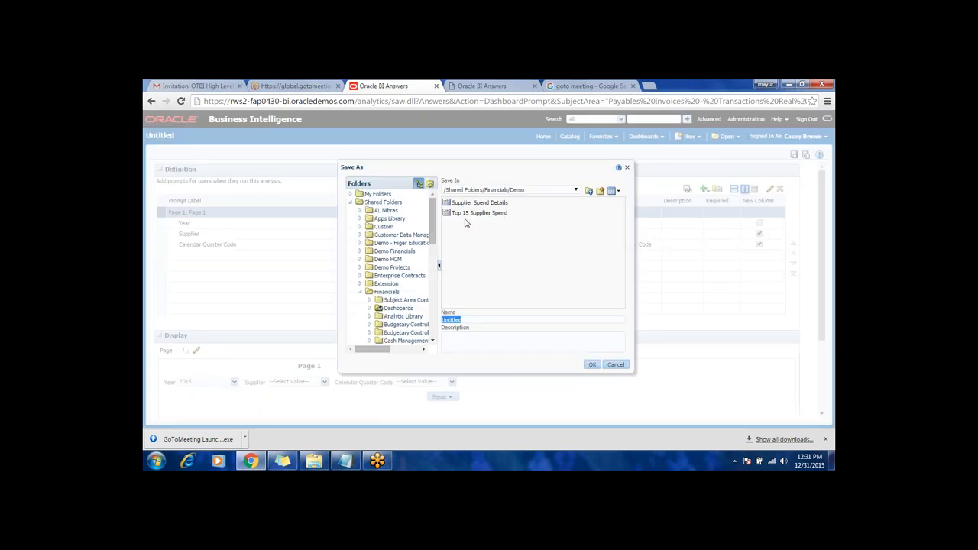
Name the dashboard prompt Payable Prompt and save it in the Demo folder
{"action": "key", "text": "BackSpace"}
{"action": "left_click", "coordinate": [594, 368]}
Clear the Page 1 title in the page display settings
{"action": "left_click", "coordinate": [197, 350]}
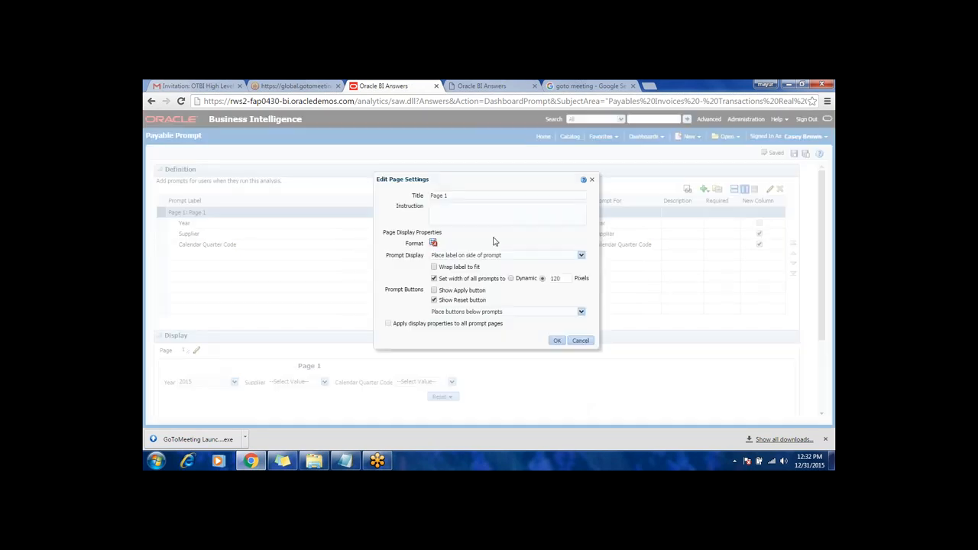
{"action": "left_click_drag", "start_coordinate": [464, 197], "coordinate": [397, 191]}
{"action": "key", "text": "BackSpace"}
{"action": "left_click", "coordinate": [558, 341]}
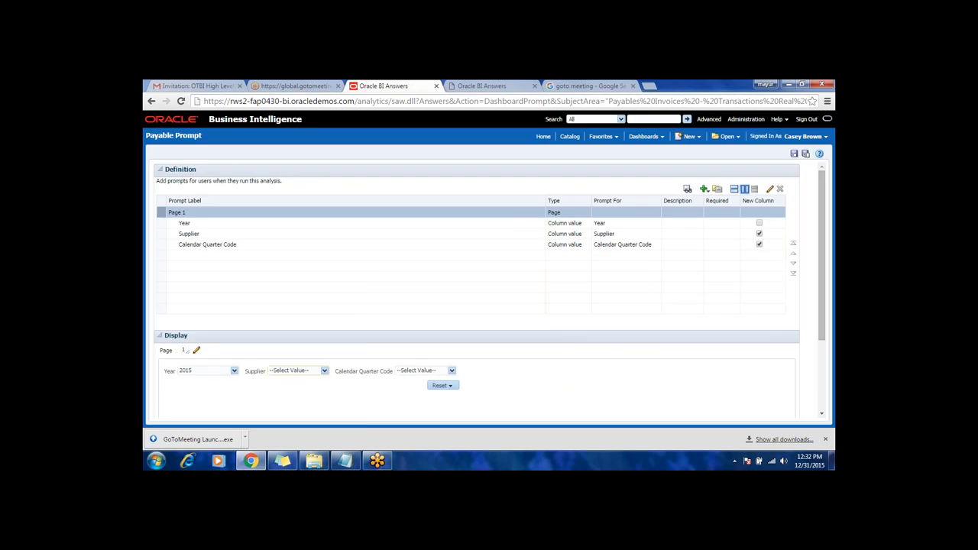
Make the Year prompt require user input and save Payable Prompt
{"action": "left_click", "coordinate": [263, 224]}
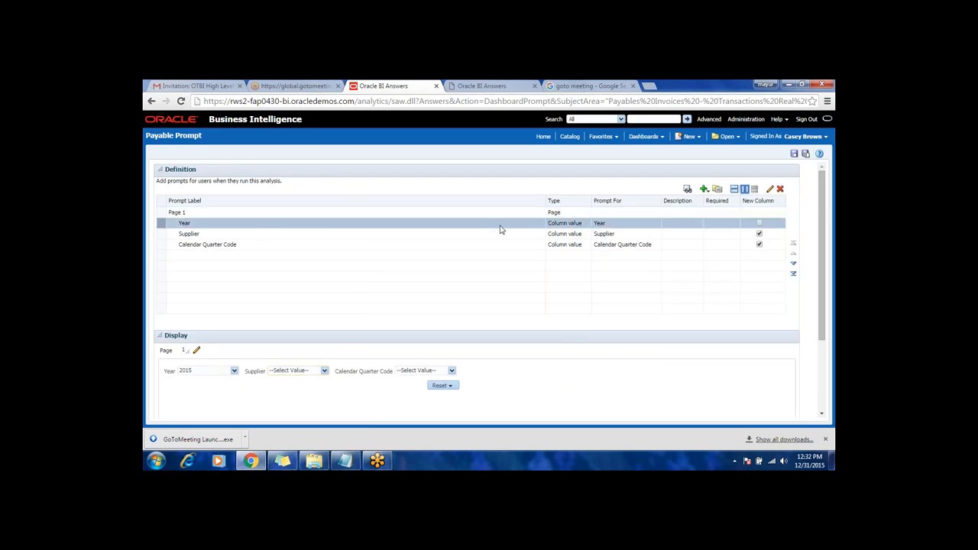
{"action": "left_click", "coordinate": [771, 189]}
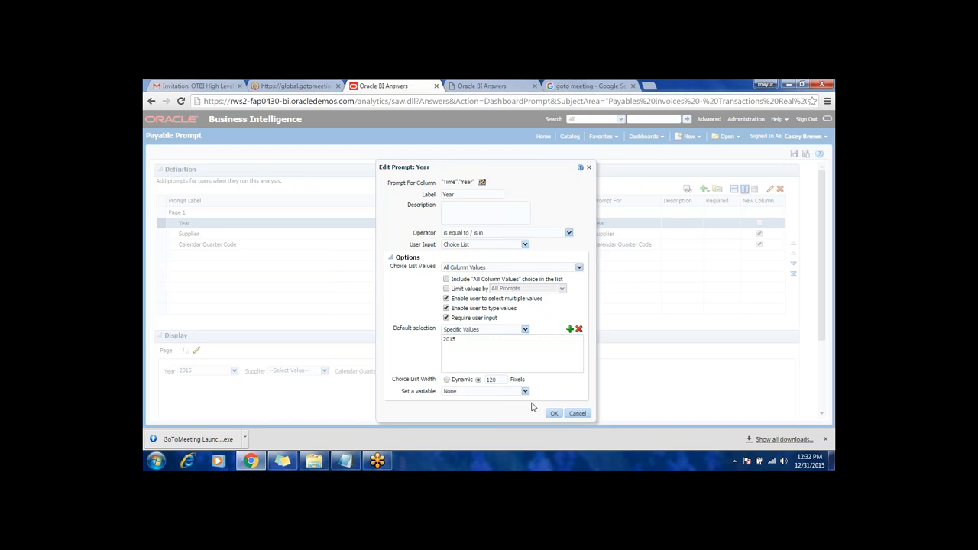
{"action": "left_click", "coordinate": [553, 412]}
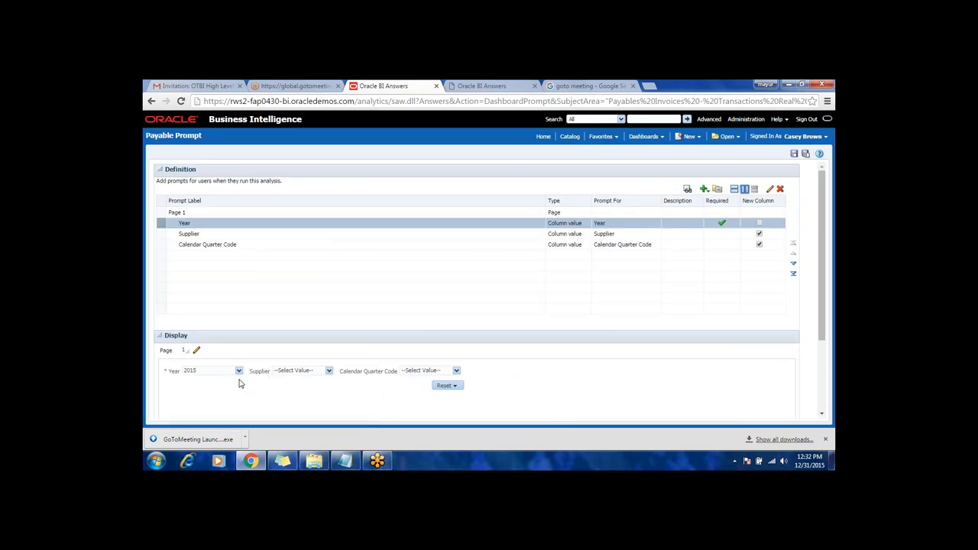
{"action": "left_click", "coordinate": [794, 153]}
Select 2015.00 in the Year preview, save Payable Prompt, and return to the Home page
{"action": "left_click", "coordinate": [238, 371]}
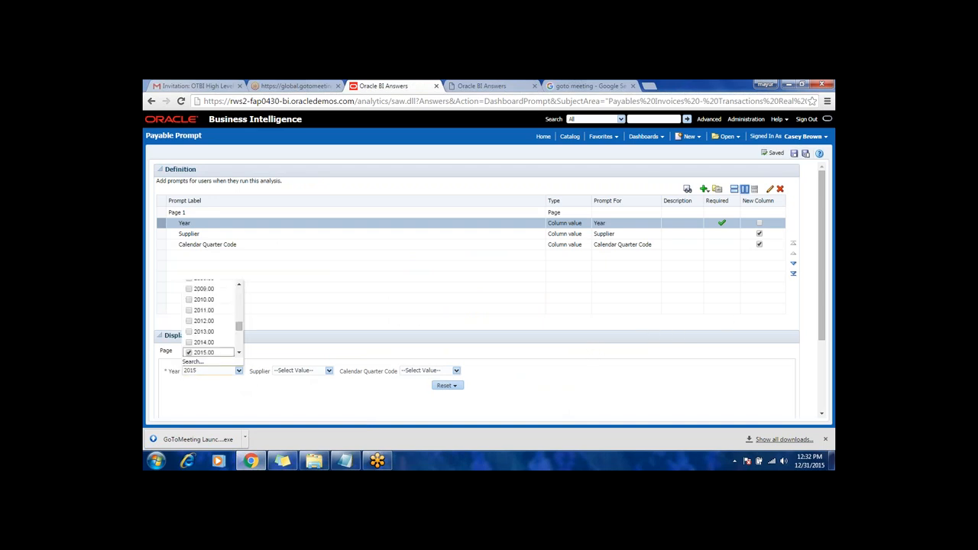
{"action": "left_click", "coordinate": [189, 352]}
{"action": "left_click", "coordinate": [204, 392]}
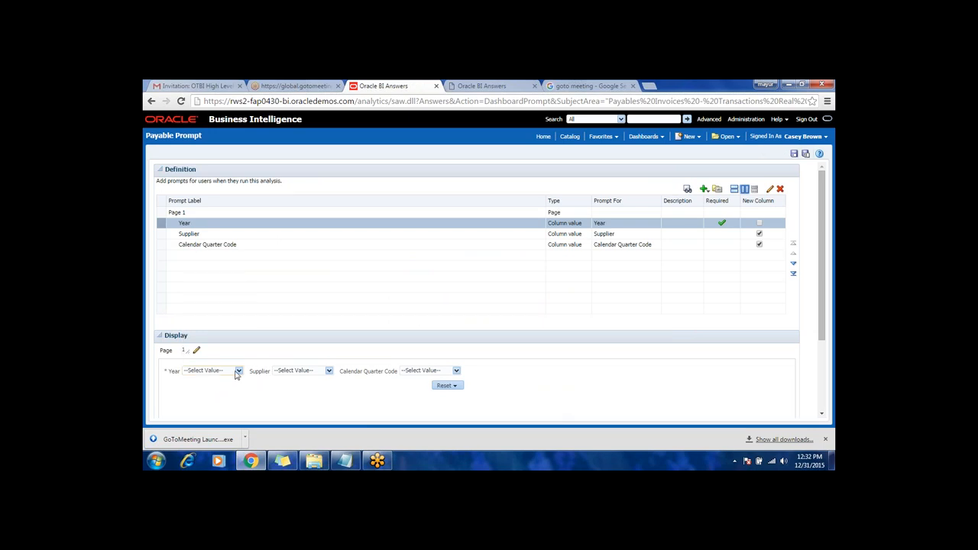
{"action": "left_click", "coordinate": [238, 371]}
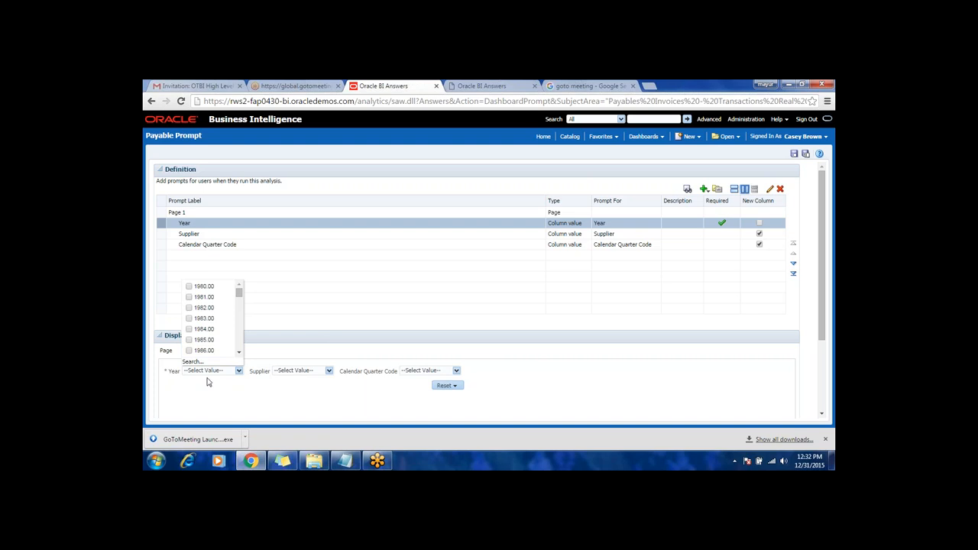
{"action": "left_click", "coordinate": [207, 382]}
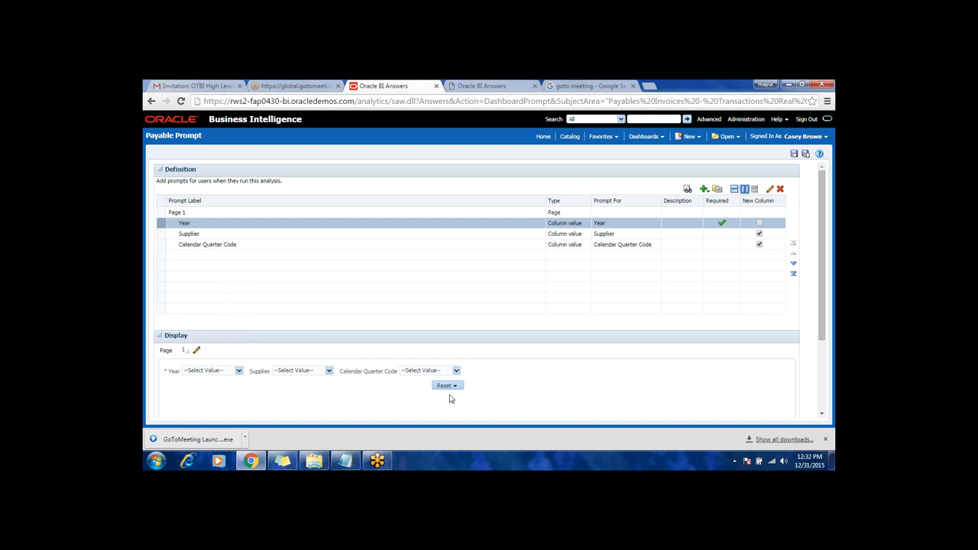
{"action": "left_click", "coordinate": [239, 372]}
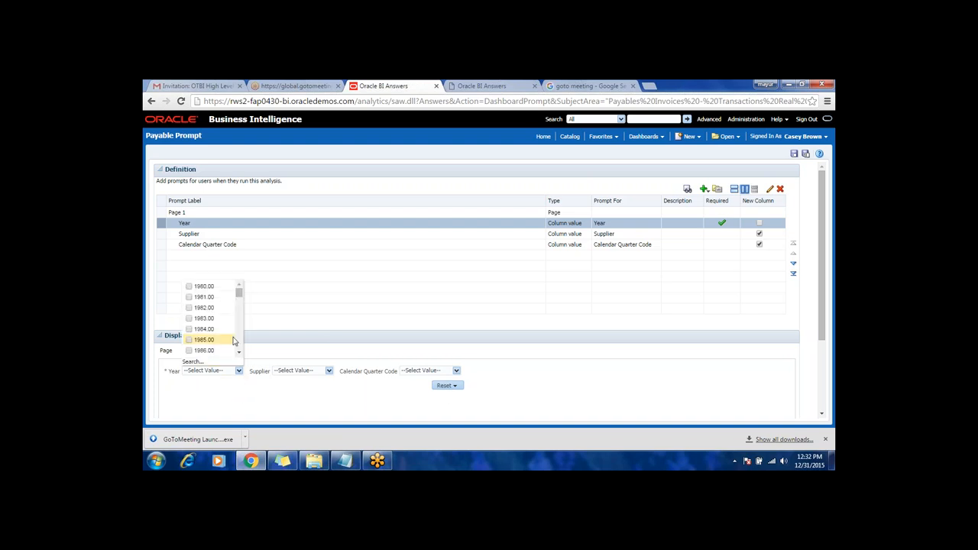
{"action": "left_click_drag", "start_coordinate": [239, 292], "coordinate": [238, 330]}
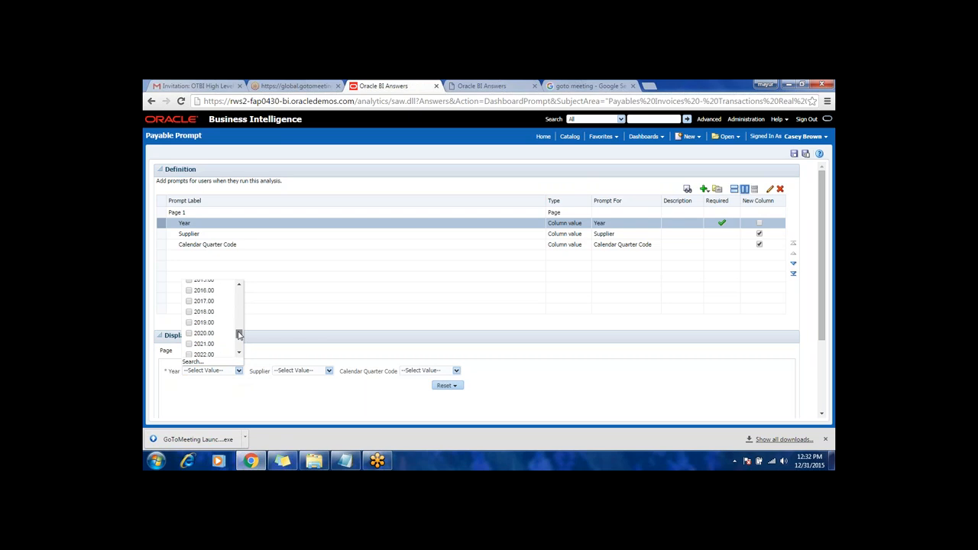
{"action": "left_click", "coordinate": [220, 318]}
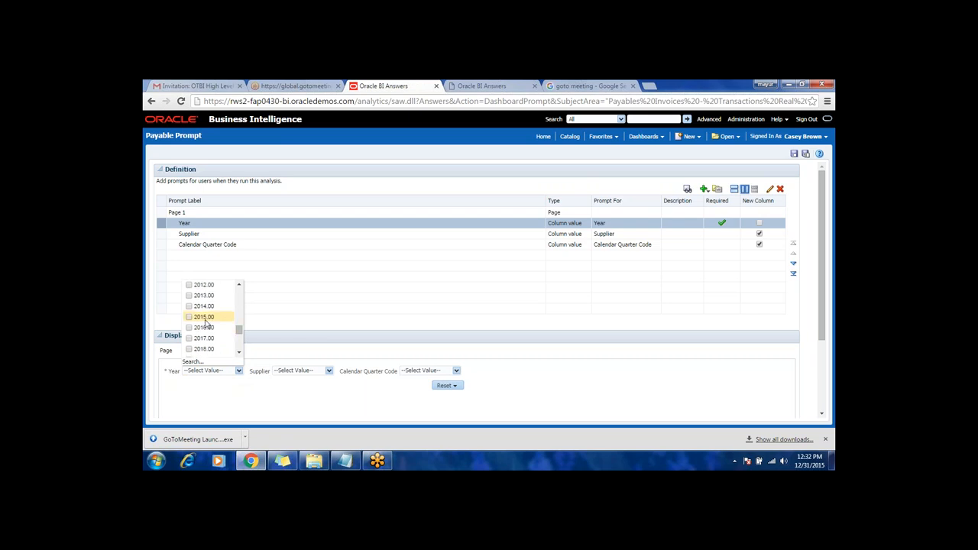
{"action": "left_click", "coordinate": [794, 154]}
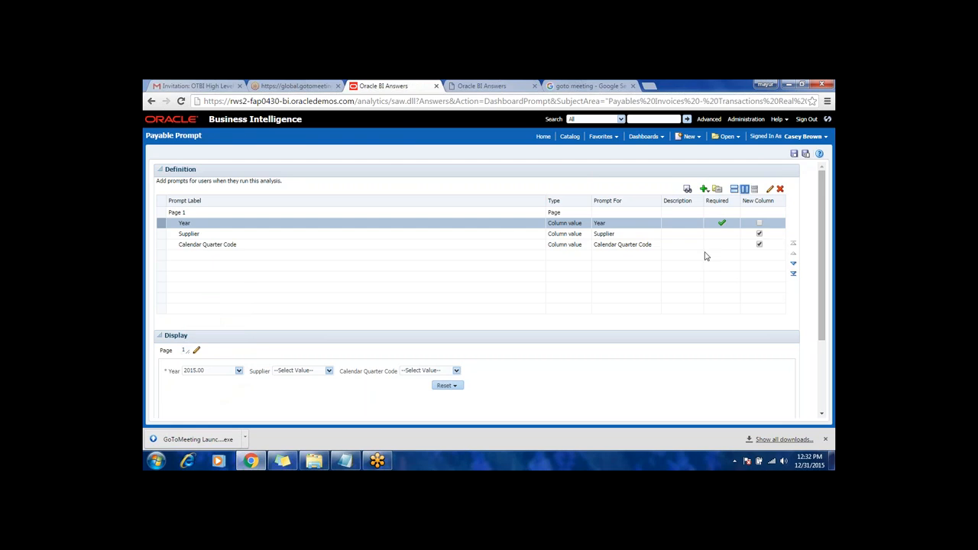
{"action": "left_click", "coordinate": [544, 138]}
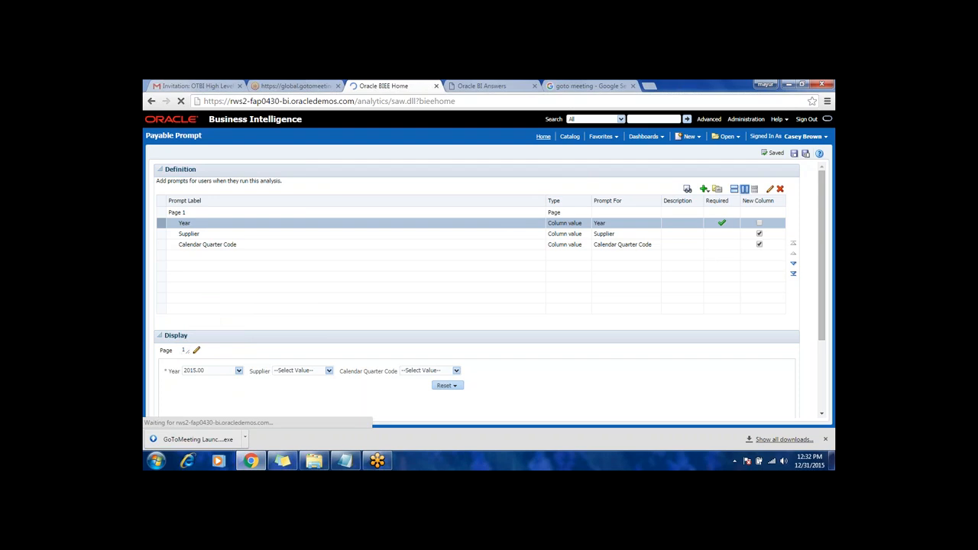
Create a new dashboard named Payable Demo and browse the catalog for its location
{"action": "left_click", "coordinate": [229, 188]}
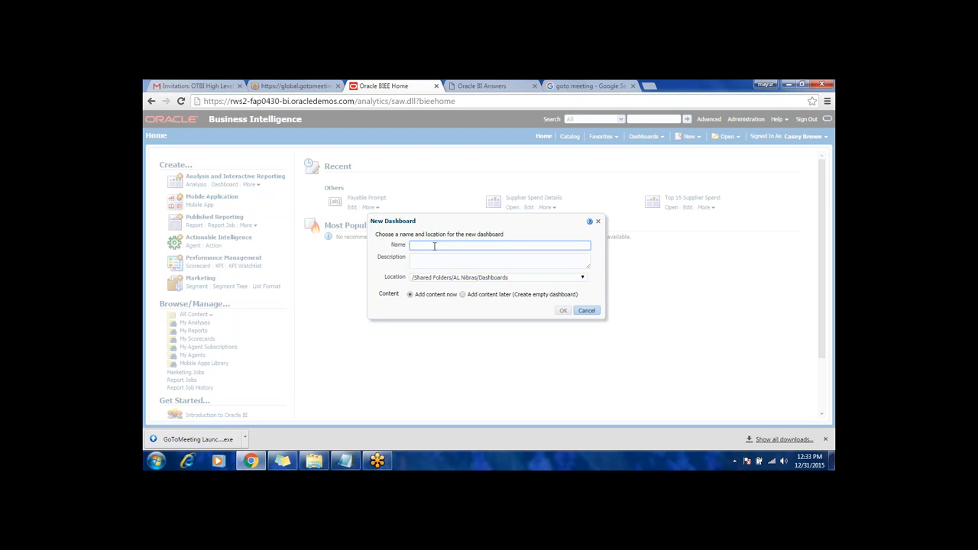
{"action": "type", "text": "Payable Demo"}
{"action": "left_click", "coordinate": [579, 279]}
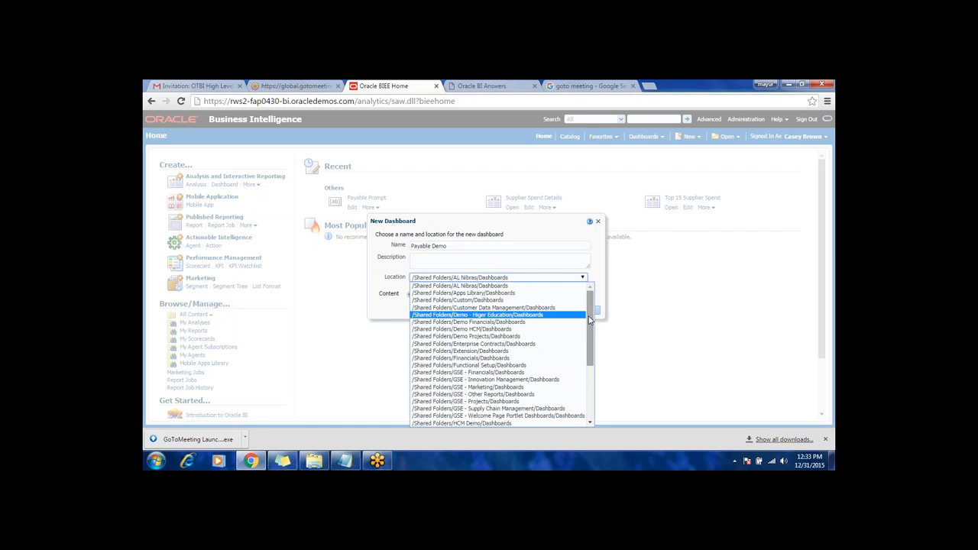
{"action": "left_click_drag", "start_coordinate": [591, 320], "coordinate": [591, 376]}
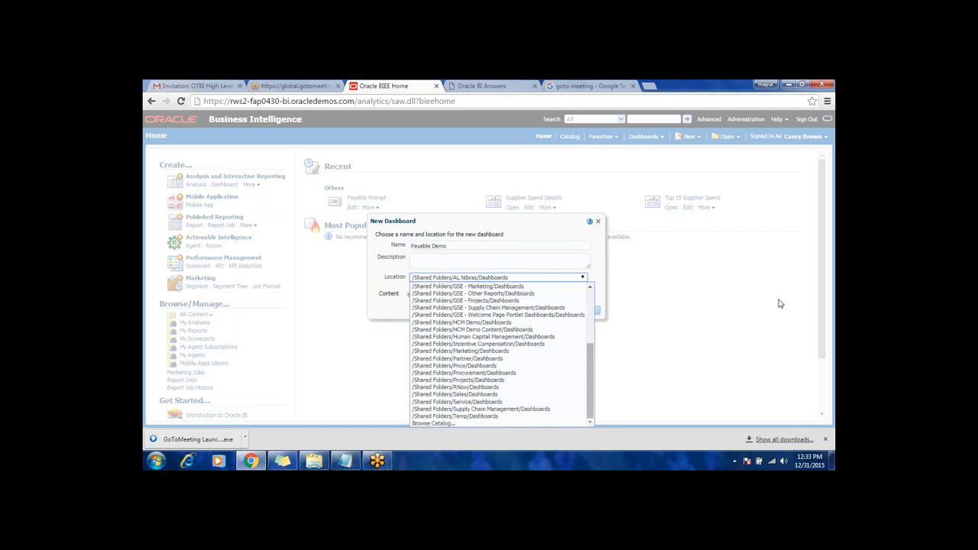
{"action": "left_click", "coordinate": [820, 308]}
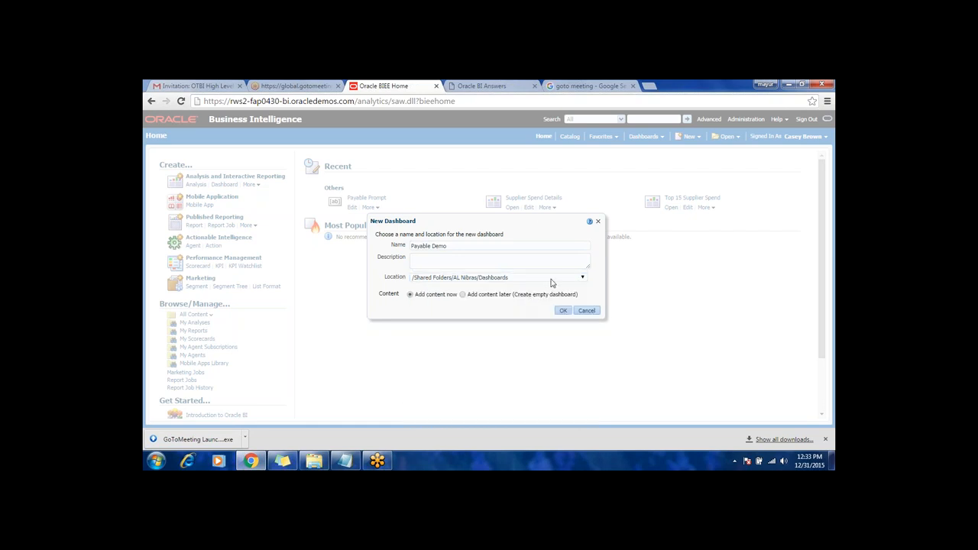
{"action": "left_click_drag", "start_coordinate": [546, 222], "coordinate": [542, 175]}
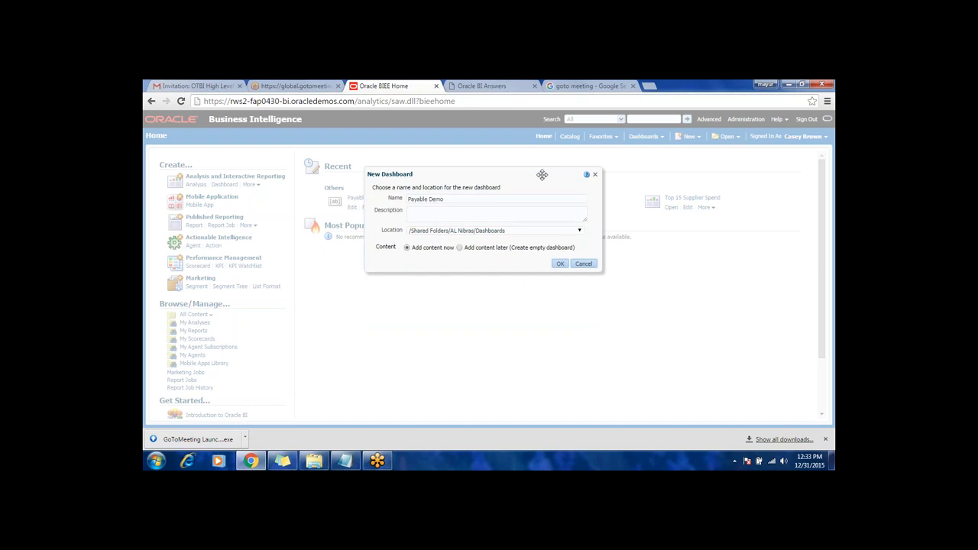
{"action": "left_click", "coordinate": [578, 231]}
{"action": "left_click_drag", "start_coordinate": [588, 317], "coordinate": [590, 375]}
{"action": "left_click", "coordinate": [431, 377]}
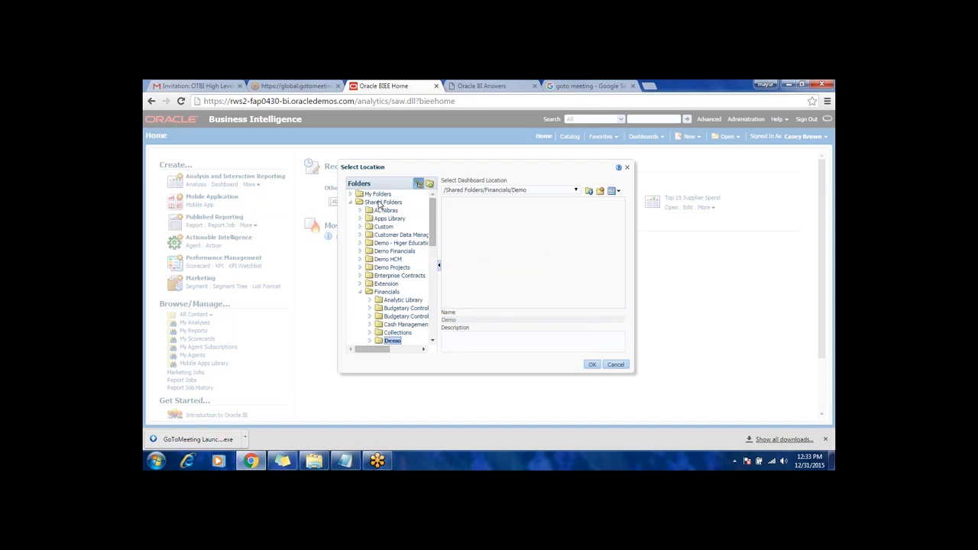
Set the dashboard location to /Shared Folders/Financials/Demo and acknowledge the Dashboards menu warning
{"action": "left_click", "coordinate": [383, 202]}
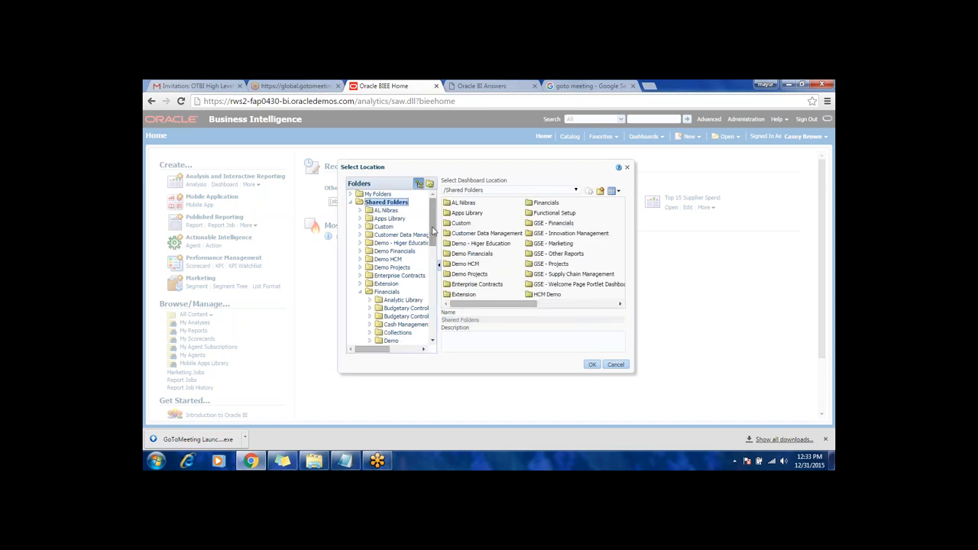
{"action": "left_click_drag", "start_coordinate": [433, 228], "coordinate": [434, 253]}
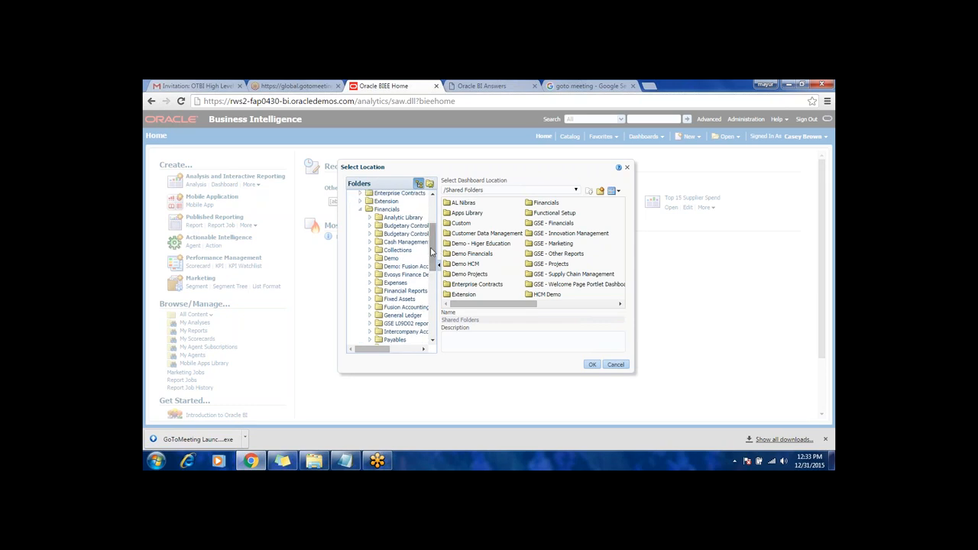
{"action": "left_click", "coordinate": [391, 259]}
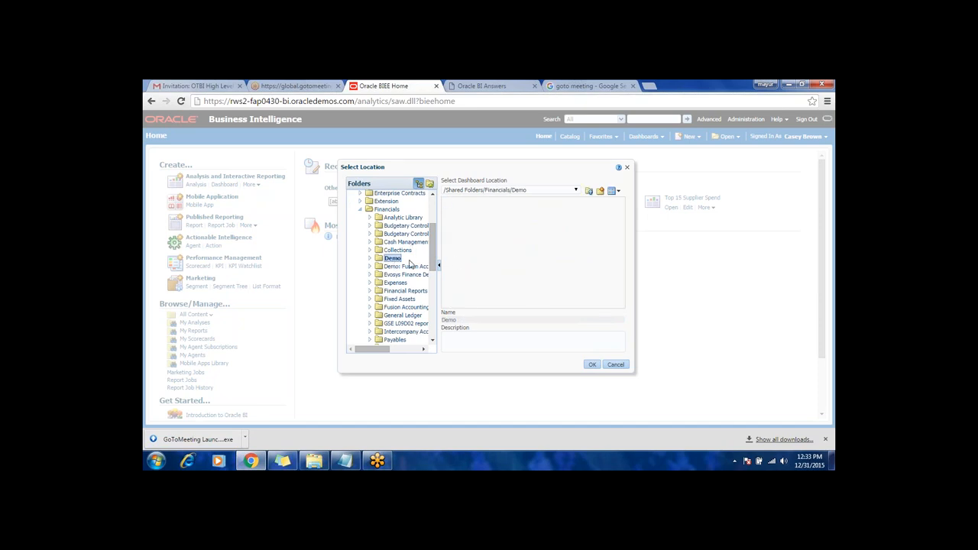
{"action": "left_click", "coordinate": [594, 365]}
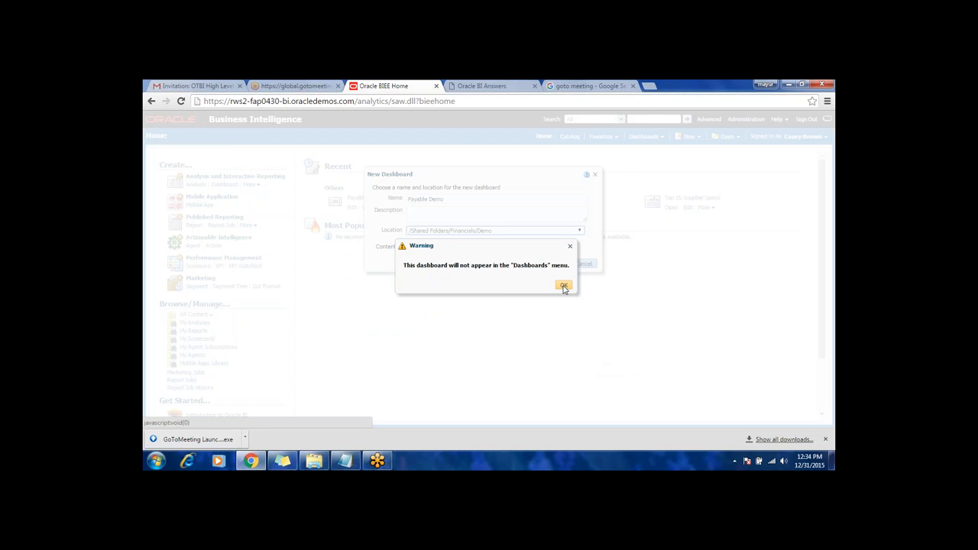
{"action": "left_click", "coordinate": [564, 285]}
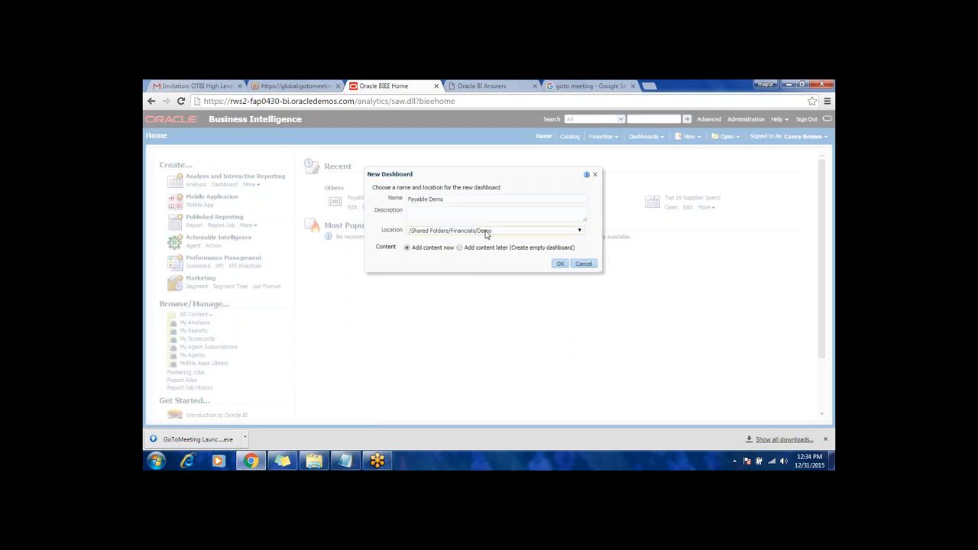
{"action": "left_click", "coordinate": [486, 232]}
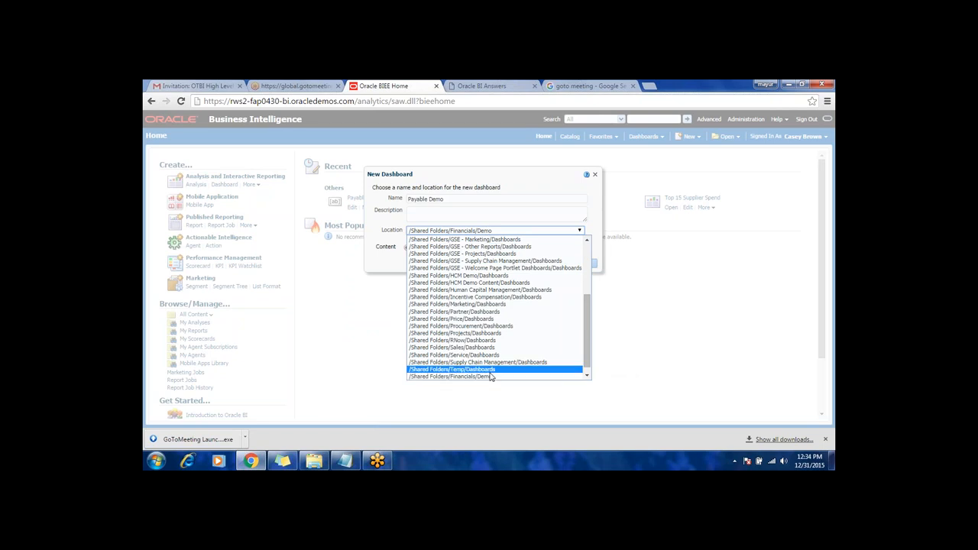
{"action": "left_click", "coordinate": [587, 375]}
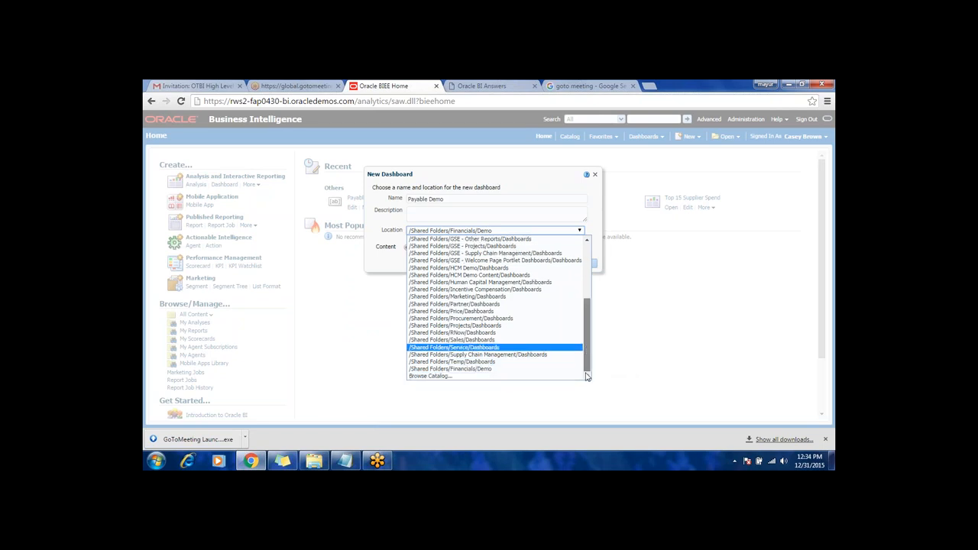
Browse the catalog through the Demo and Financial Reports folders back to Financials
{"action": "left_click", "coordinate": [451, 377]}
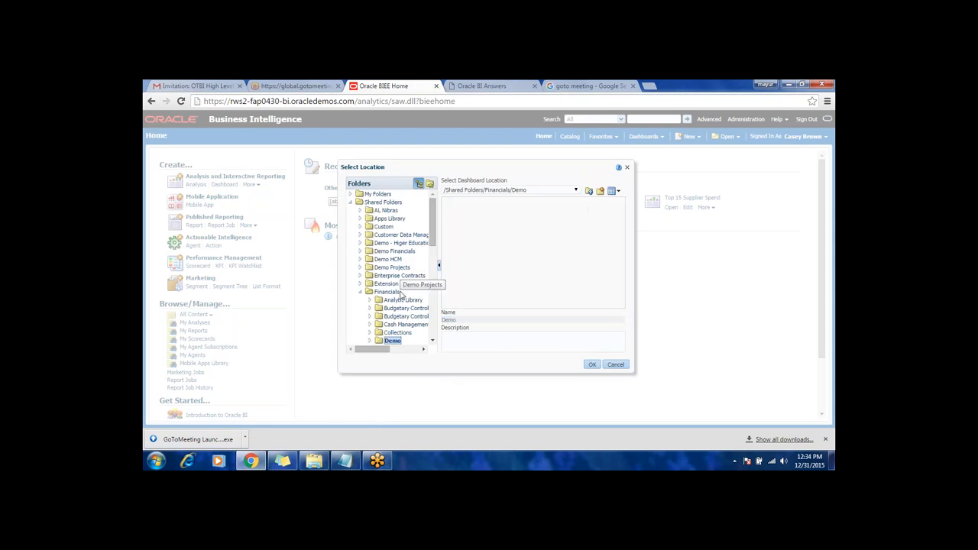
{"action": "left_click_drag", "start_coordinate": [433, 244], "coordinate": [433, 271]}
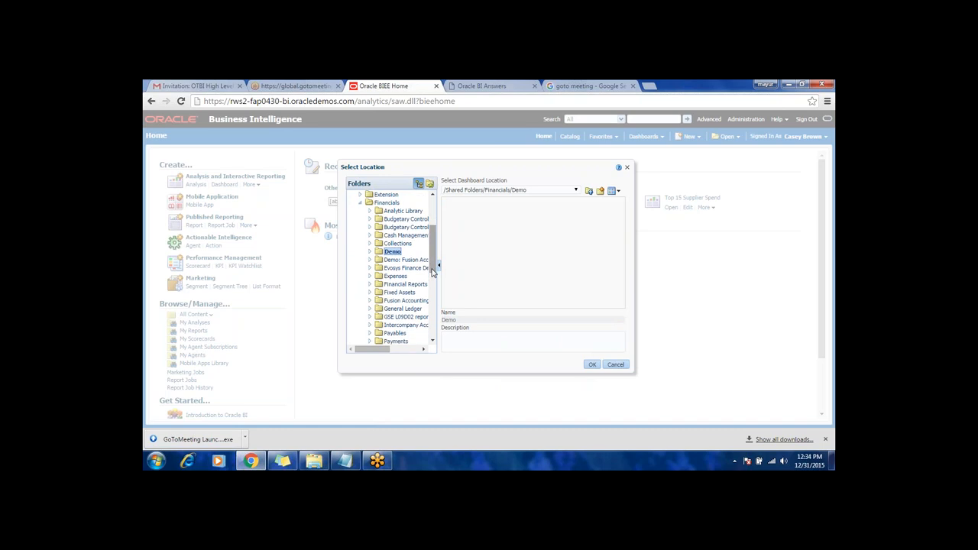
{"action": "left_click", "coordinate": [393, 251]}
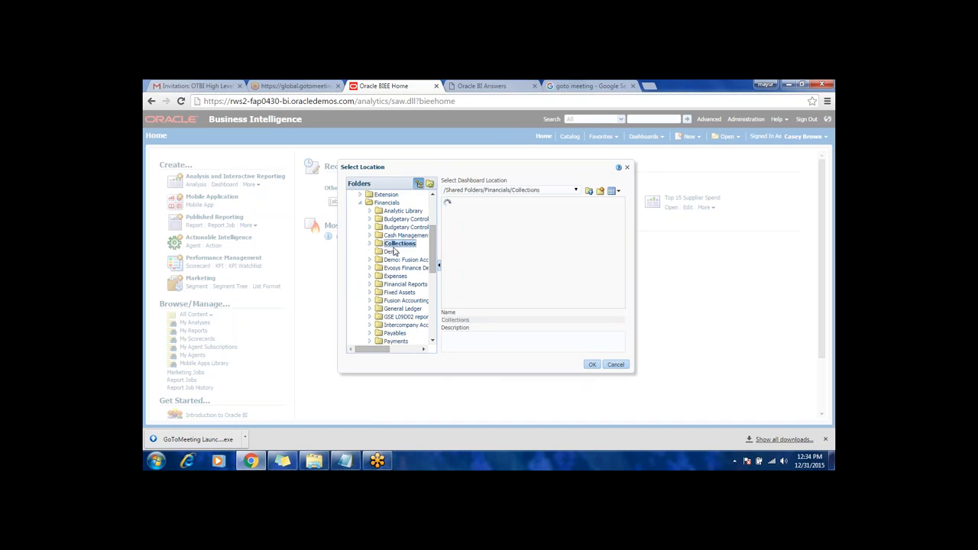
{"action": "left_click", "coordinate": [394, 253]}
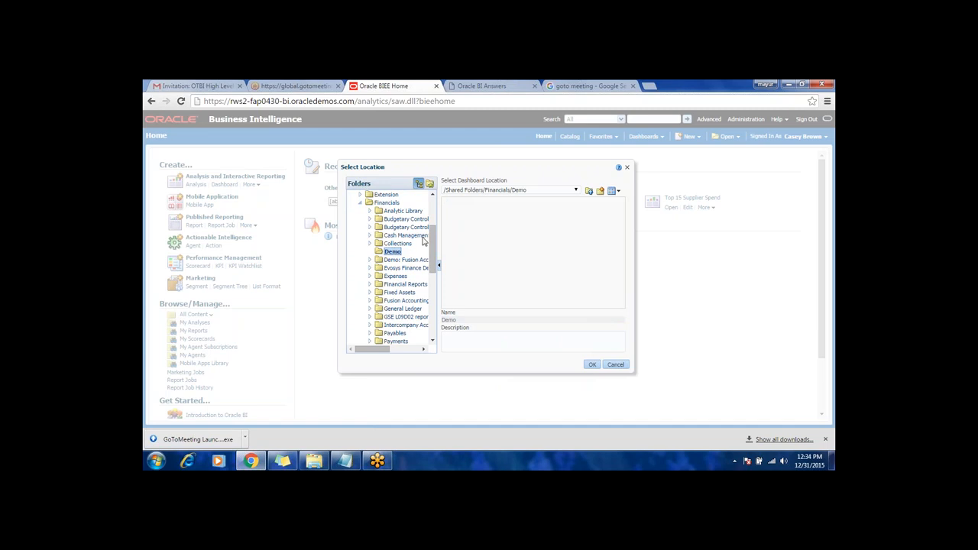
{"action": "mouse_move", "coordinate": [434, 257]}
{"action": "left_mouse_down"}
{"action": "mouse_move", "coordinate": [433, 275]}
{"action": "mouse_move", "coordinate": [432, 256]}
{"action": "left_mouse_up"}
{"action": "left_click", "coordinate": [404, 285]}
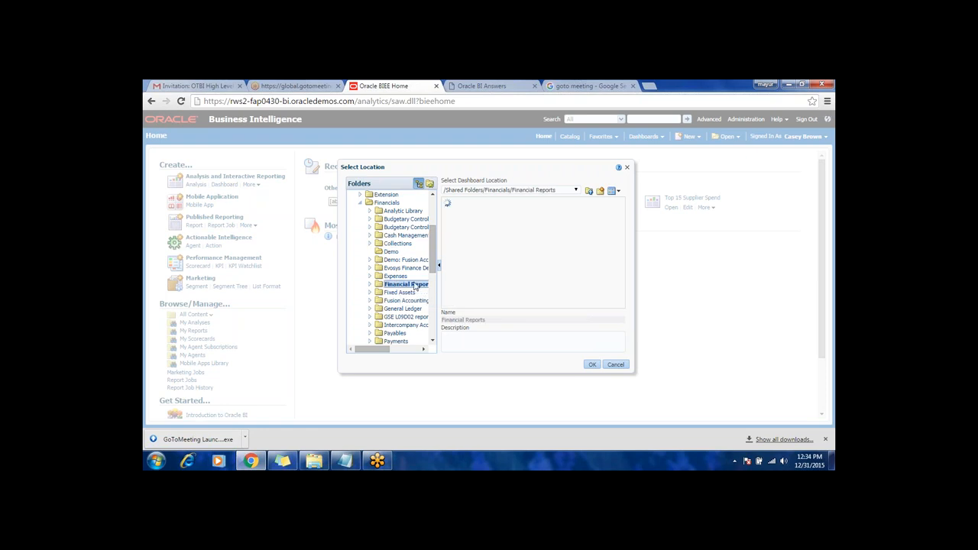
{"action": "left_click", "coordinate": [405, 261]}
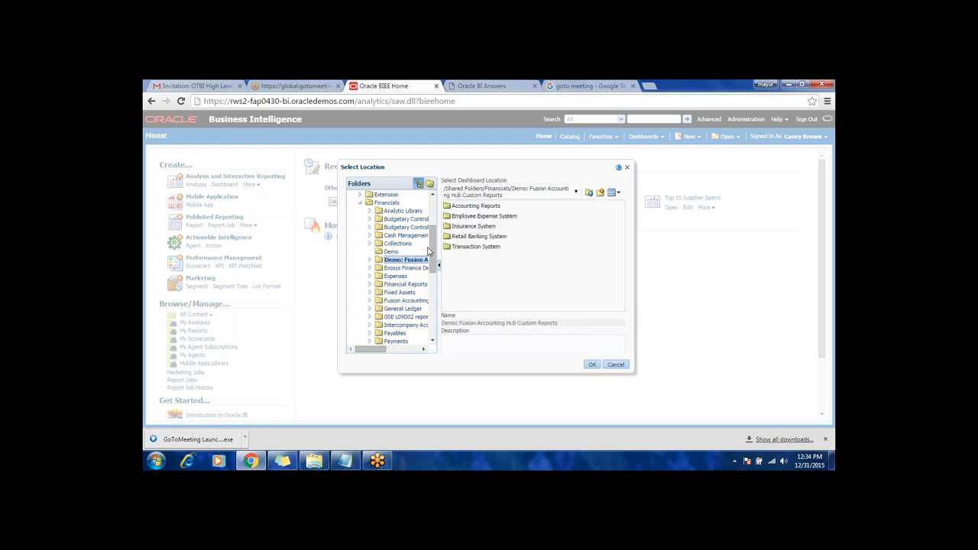
{"action": "left_click_drag", "start_coordinate": [434, 254], "coordinate": [431, 225]}
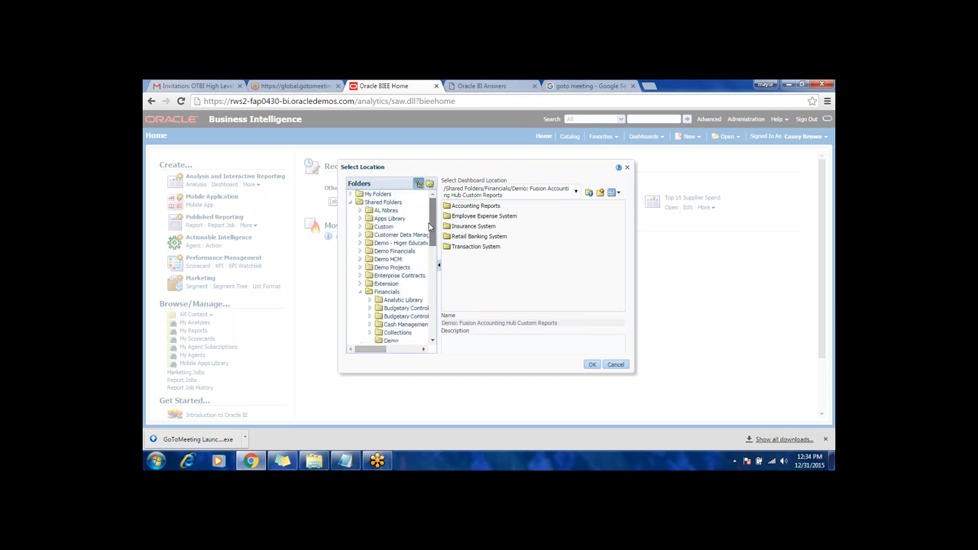
{"action": "left_click", "coordinate": [362, 296]}
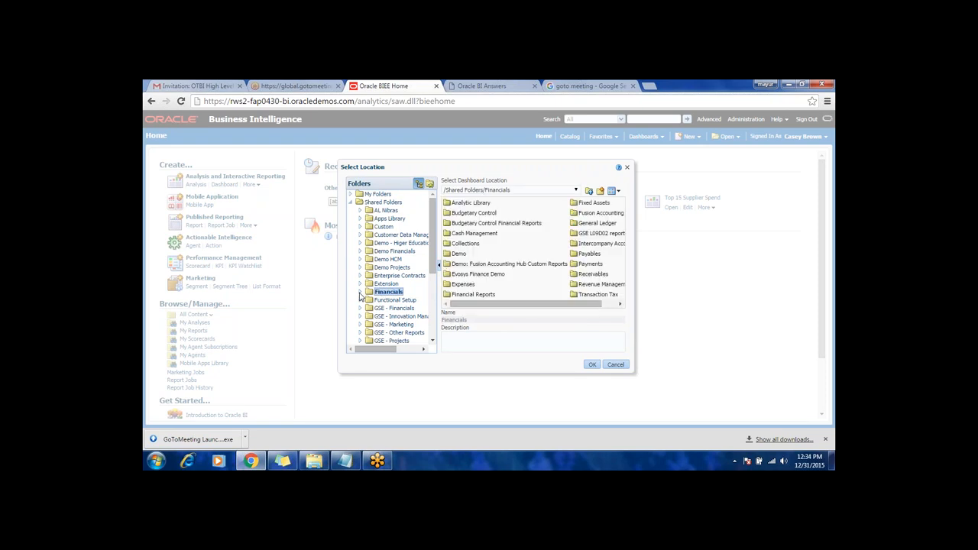
Choose Evosys Finance Demo/AP/AP as the location and dismiss the Dashboards-menu warning
{"action": "scroll", "coordinate": [433, 243], "scroll_direction": "down", "scroll_amount": 4}
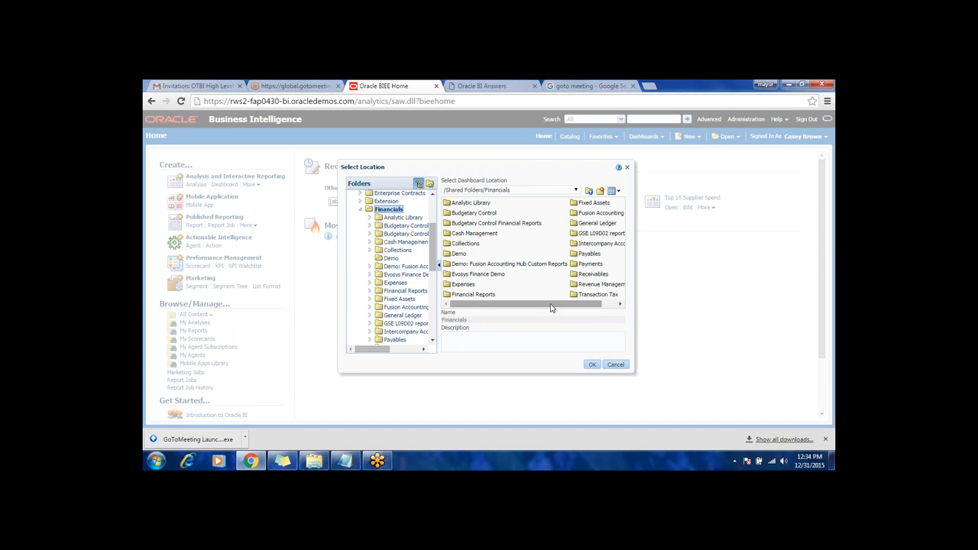
{"action": "left_click", "coordinate": [471, 274]}
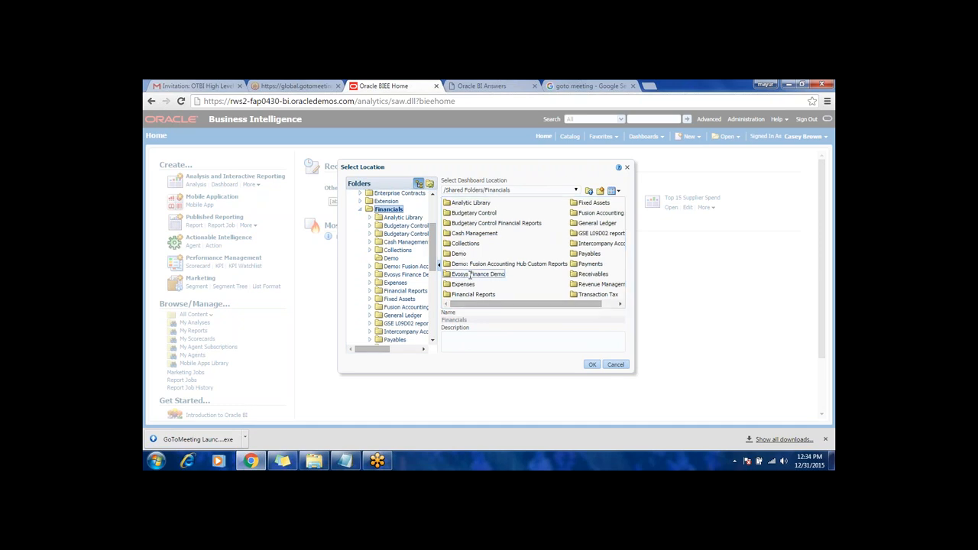
{"action": "double_click", "coordinate": [471, 274]}
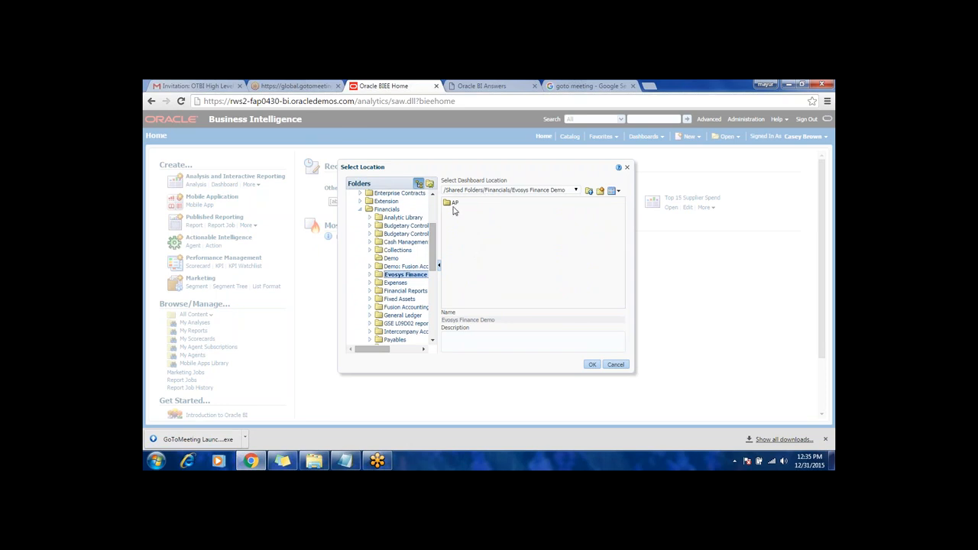
{"action": "left_click", "coordinate": [454, 202]}
{"action": "double_click", "coordinate": [454, 202]}
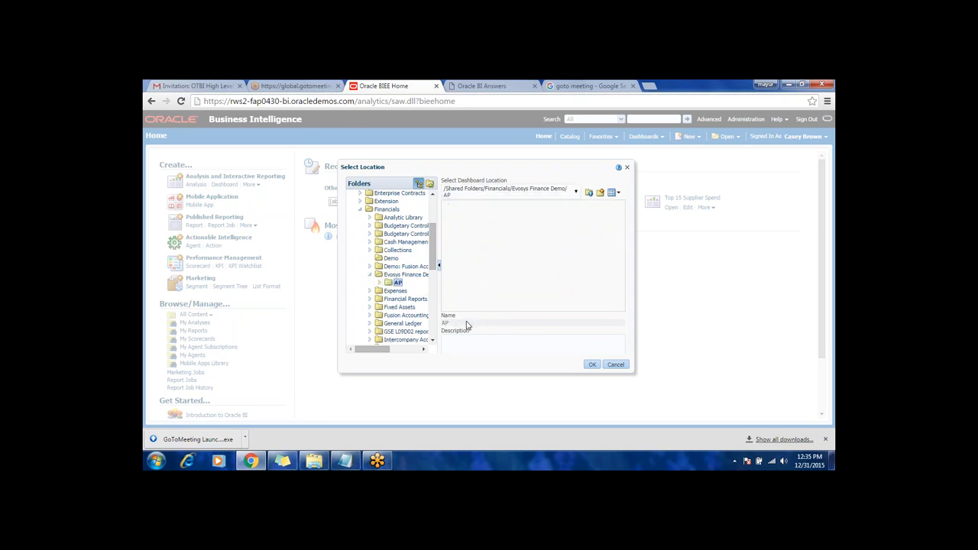
{"action": "left_click", "coordinate": [593, 367]}
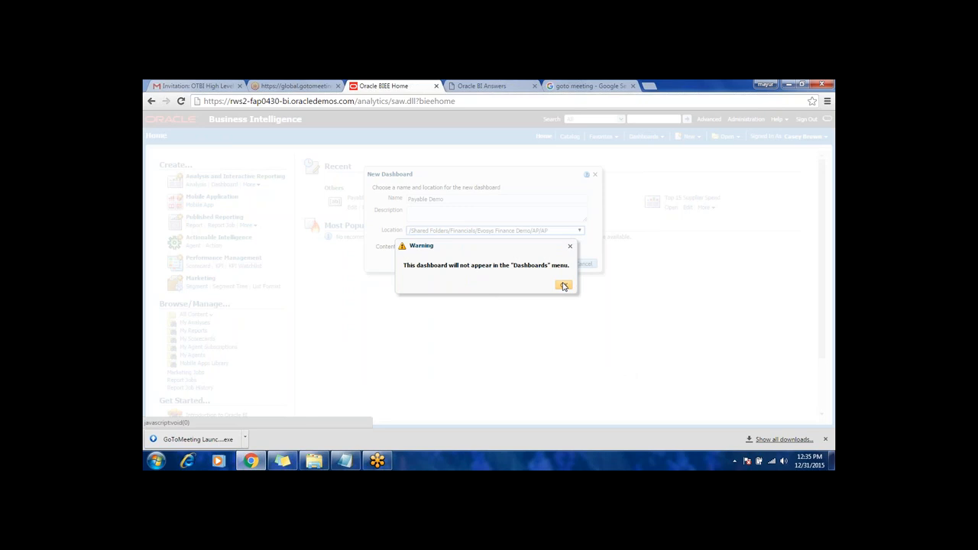
{"action": "left_click", "coordinate": [563, 286]}
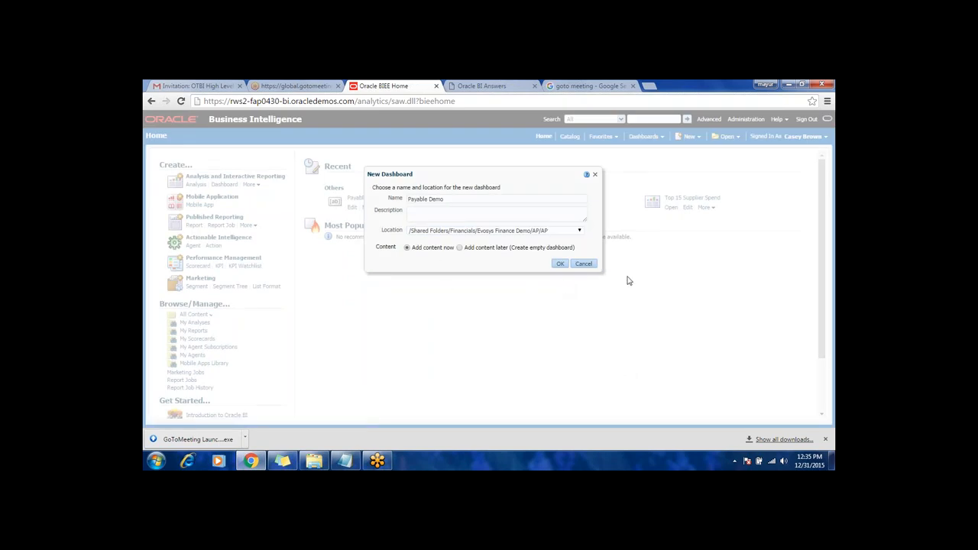
Discard the half-filled dialog and create a dashboard named DEMO in AL Nibras/Dashboards
{"action": "left_click", "coordinate": [584, 264]}
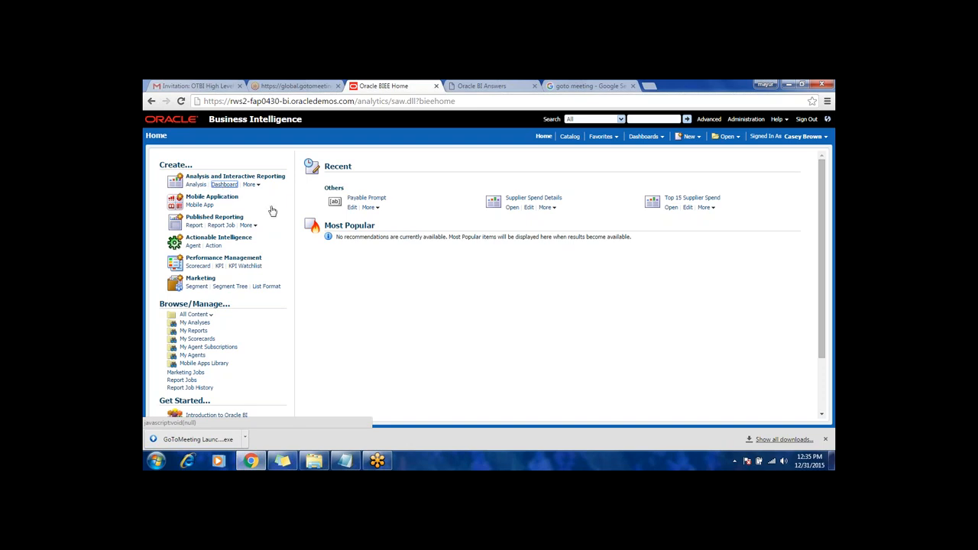
{"action": "left_click", "coordinate": [233, 188]}
{"action": "left_click", "coordinate": [460, 244]}
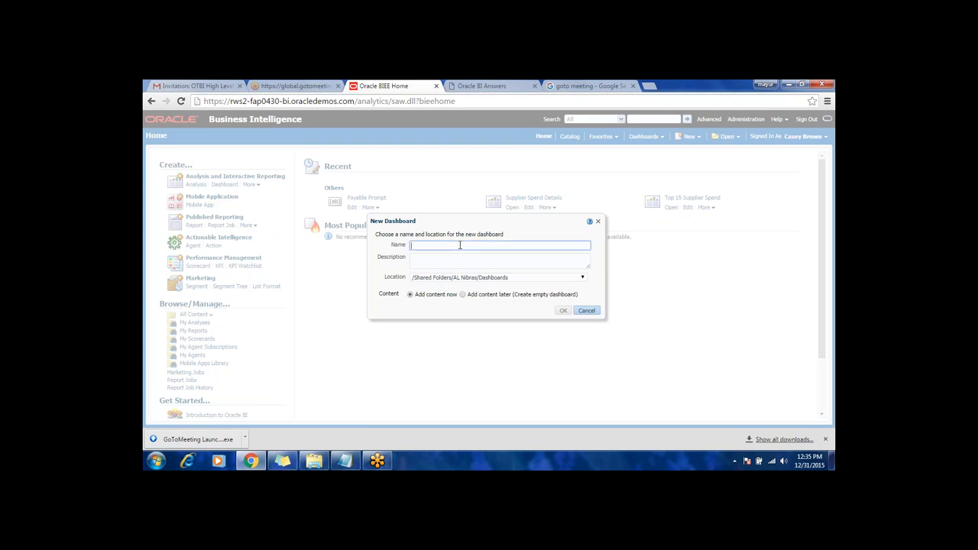
{"action": "type", "text": "DEMO"}
{"action": "left_click", "coordinate": [564, 311]}
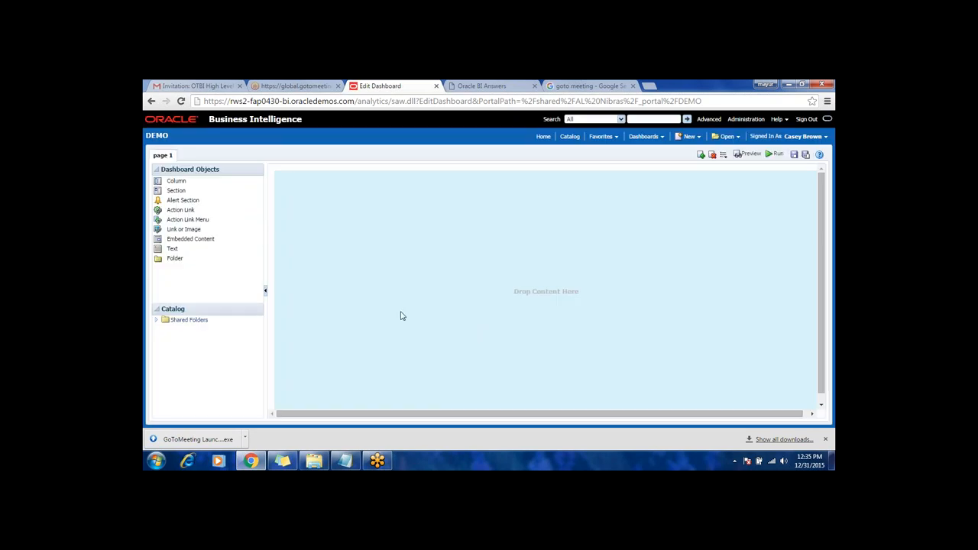
Expand Shared Folders > Financials > Demo in the Catalog pane
{"action": "left_click", "coordinate": [179, 321]}
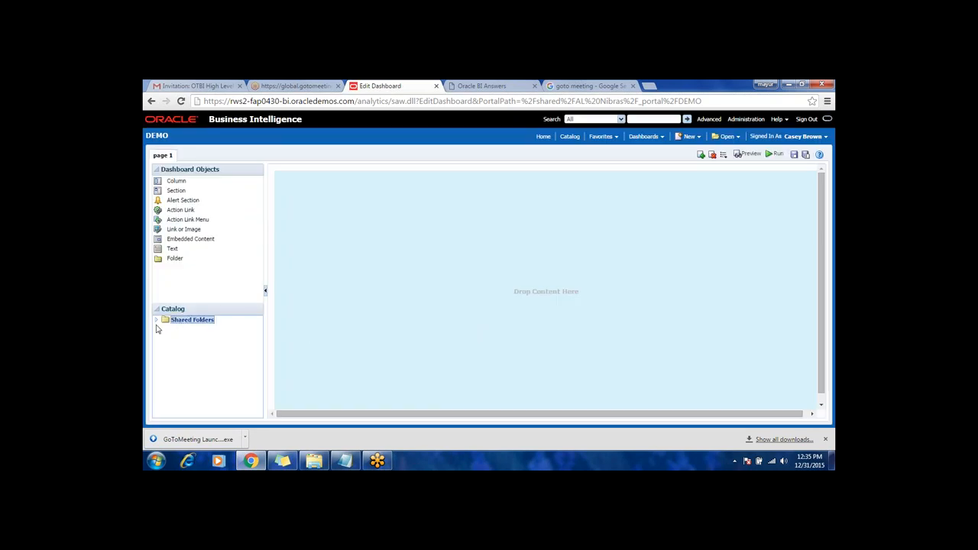
{"action": "left_click", "coordinate": [157, 320]}
{"action": "left_click_drag", "start_coordinate": [258, 342], "coordinate": [577, 303]}
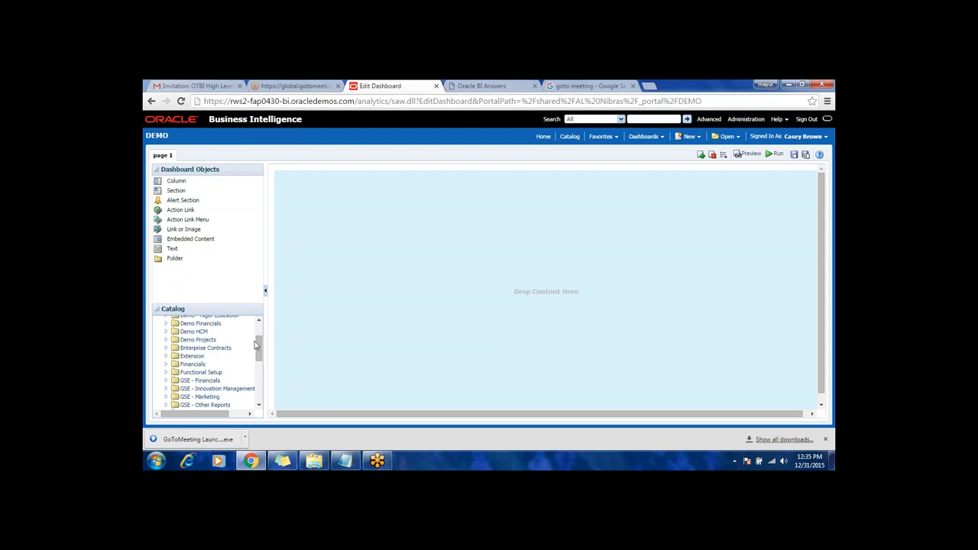
{"action": "left_click_drag", "start_coordinate": [239, 305], "coordinate": [240, 282]}
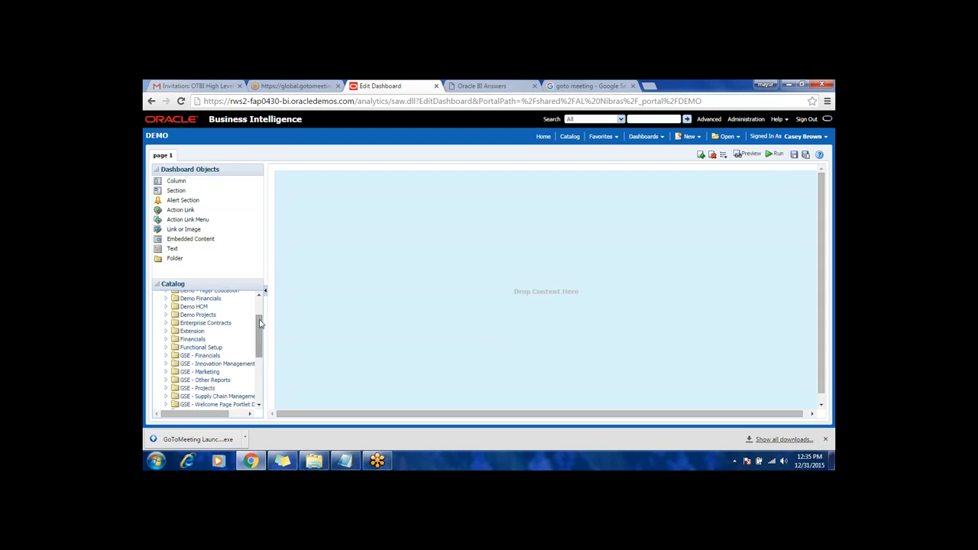
{"action": "scroll", "coordinate": [260, 324], "scroll_direction": "up", "scroll_amount": 5}
{"action": "scroll", "coordinate": [214, 351], "scroll_direction": "down", "scroll_amount": 3}
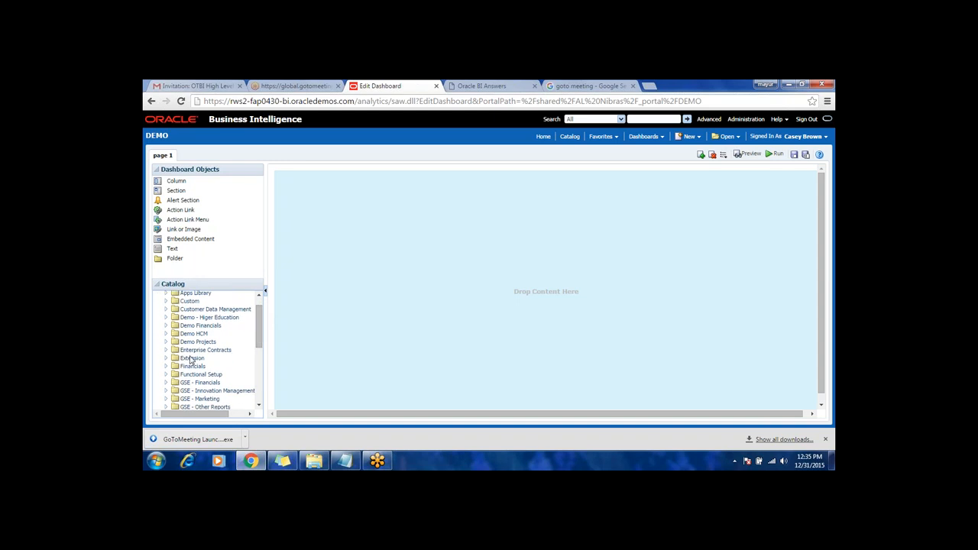
{"action": "left_click", "coordinate": [194, 368]}
{"action": "left_click", "coordinate": [165, 367]}
{"action": "left_click_drag", "start_coordinate": [260, 325], "coordinate": [260, 337]}
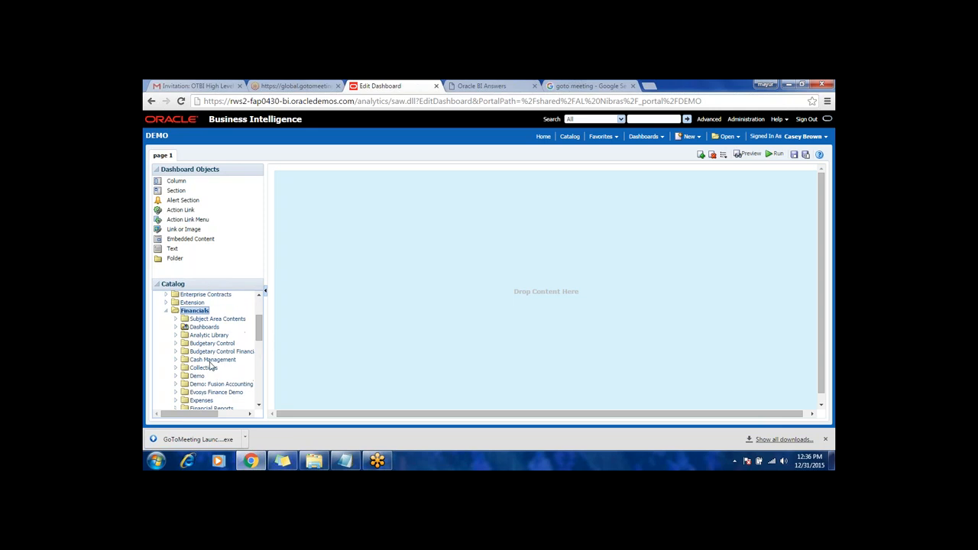
{"action": "left_click", "coordinate": [193, 376]}
{"action": "left_click", "coordinate": [176, 376]}
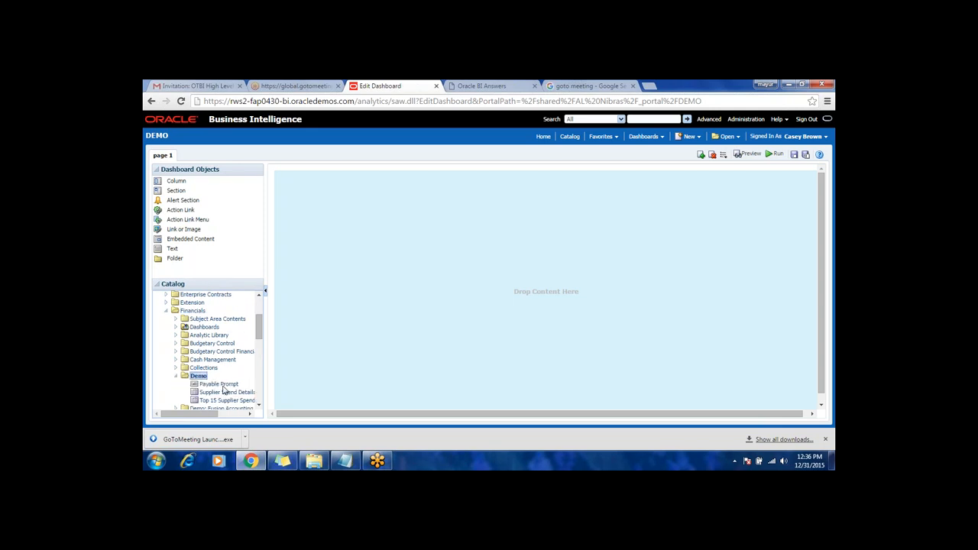
Place Payable Prompt and Top 15 Supplier Spend on the page and save the dashboard
{"action": "left_click_drag", "start_coordinate": [225, 388], "coordinate": [432, 244]}
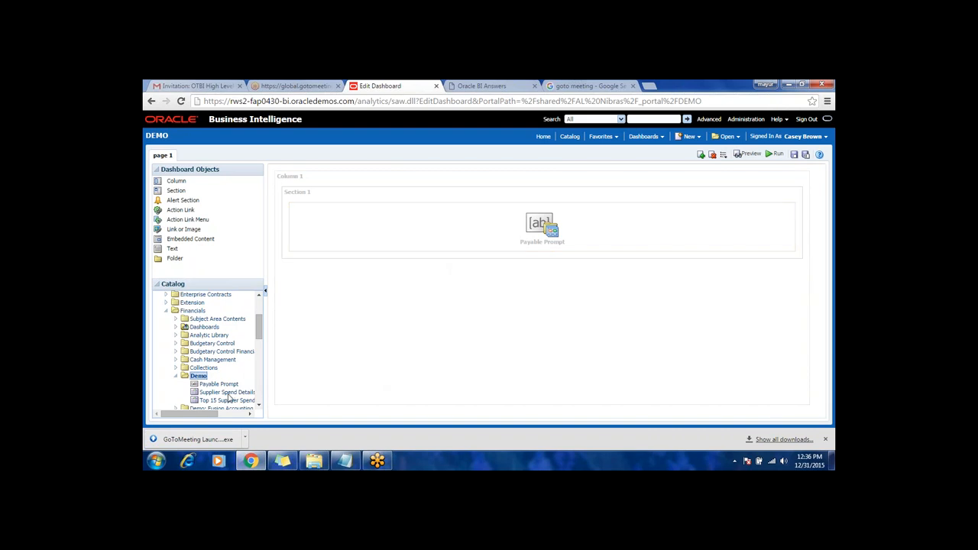
{"action": "left_click_drag", "start_coordinate": [229, 399], "coordinate": [352, 308]}
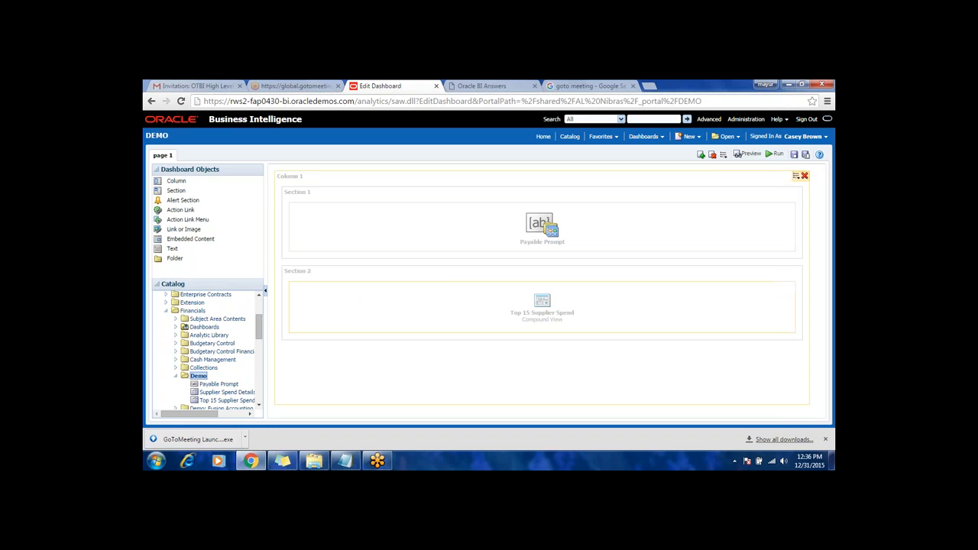
{"action": "left_click", "coordinate": [794, 154]}
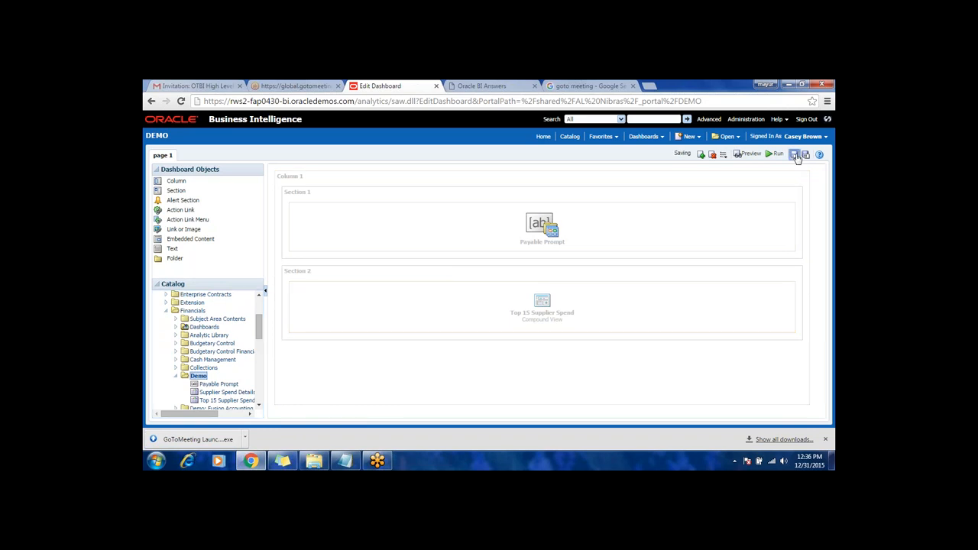
{"action": "left_click", "coordinate": [724, 156]}
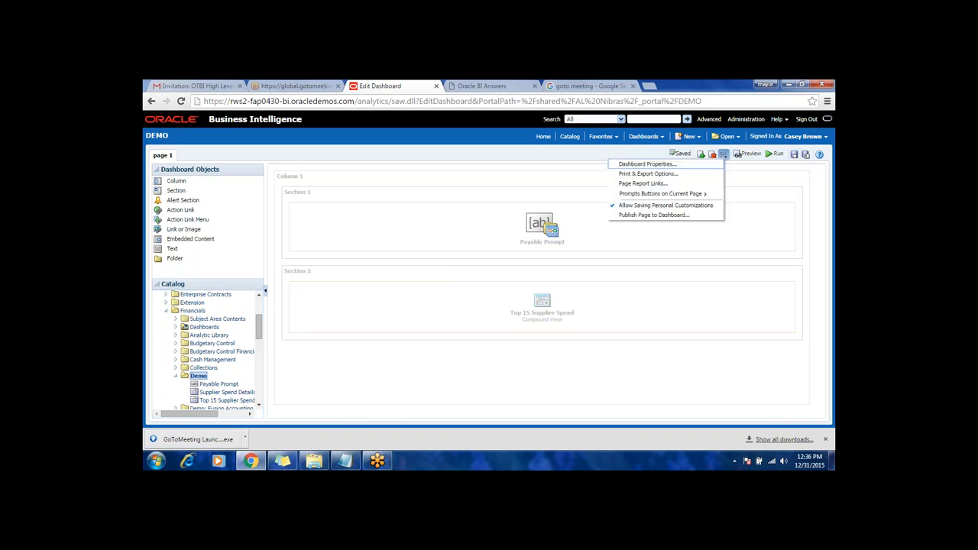
Rename dashboard page 1 to Spend in Dashboard Properties
{"action": "left_click", "coordinate": [648, 164]}
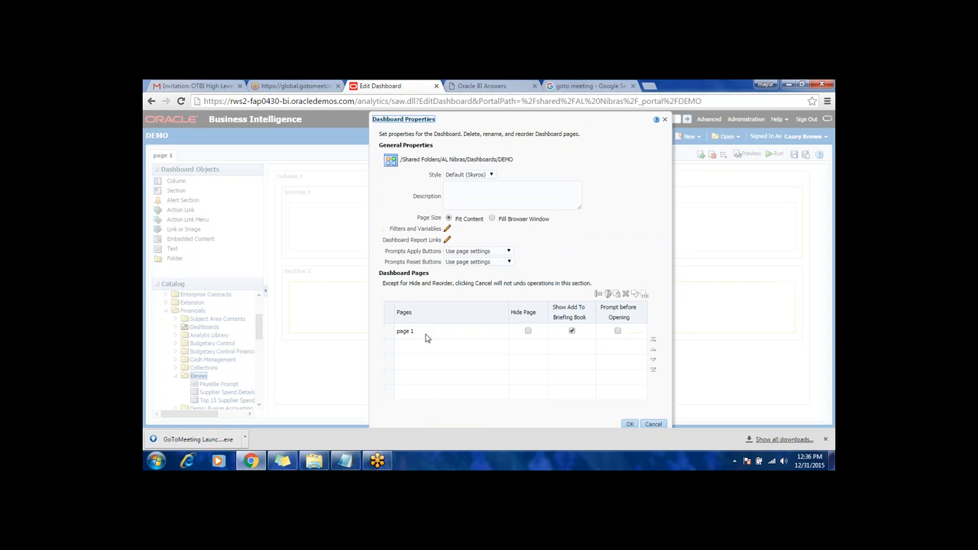
{"action": "left_click", "coordinate": [426, 333]}
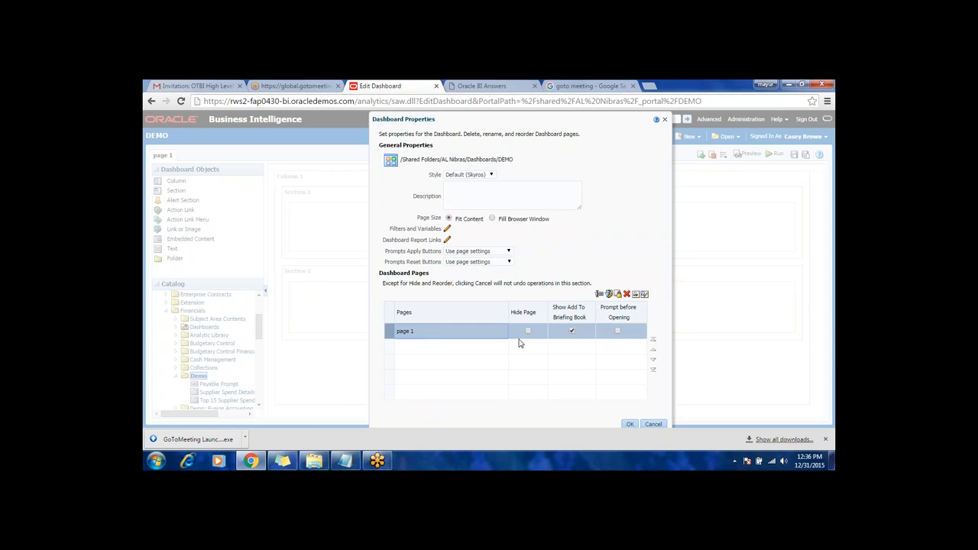
{"action": "left_click", "coordinate": [609, 294]}
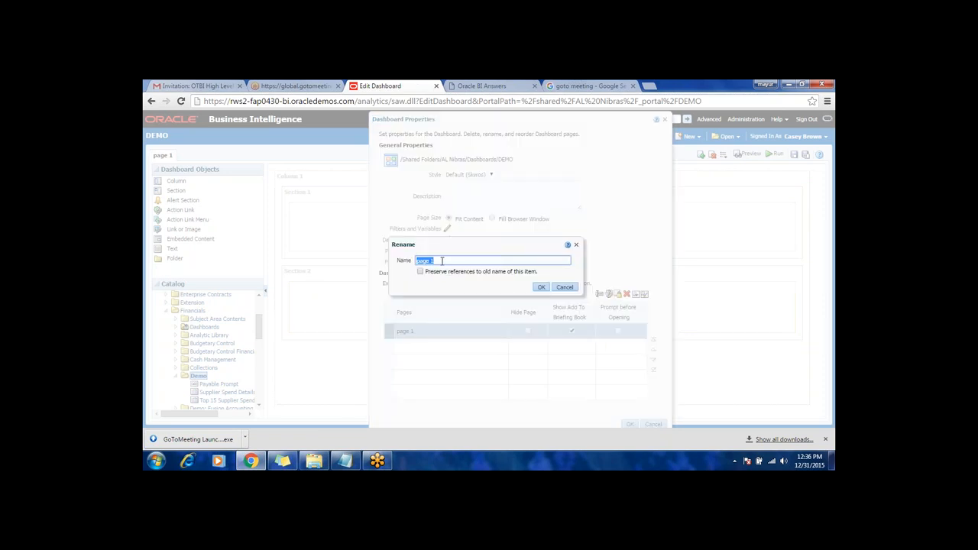
{"action": "key", "text": "BackSpace"}
{"action": "left_click", "coordinate": [542, 287]}
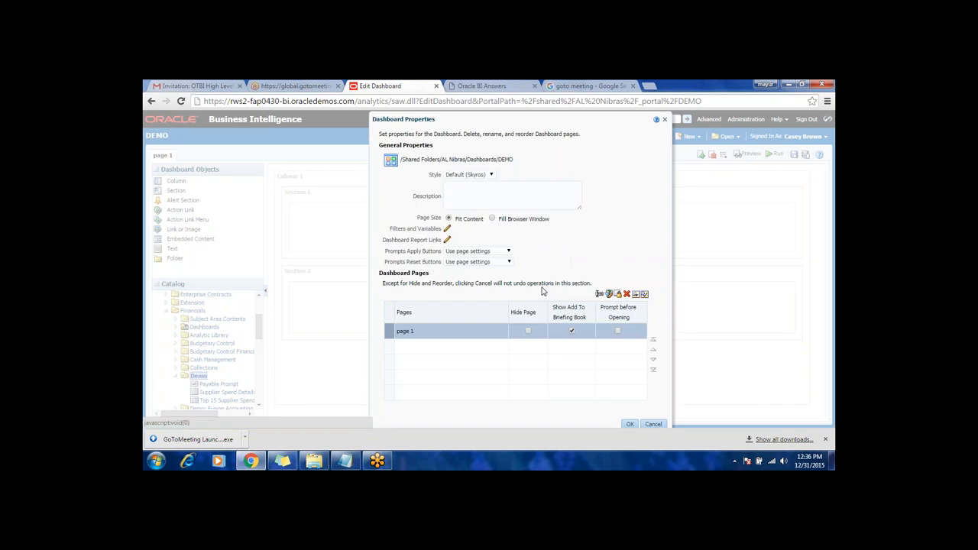
Enable the Edit, Refresh and Export report links, then save and run the dashboard
{"action": "left_click", "coordinate": [447, 240]}
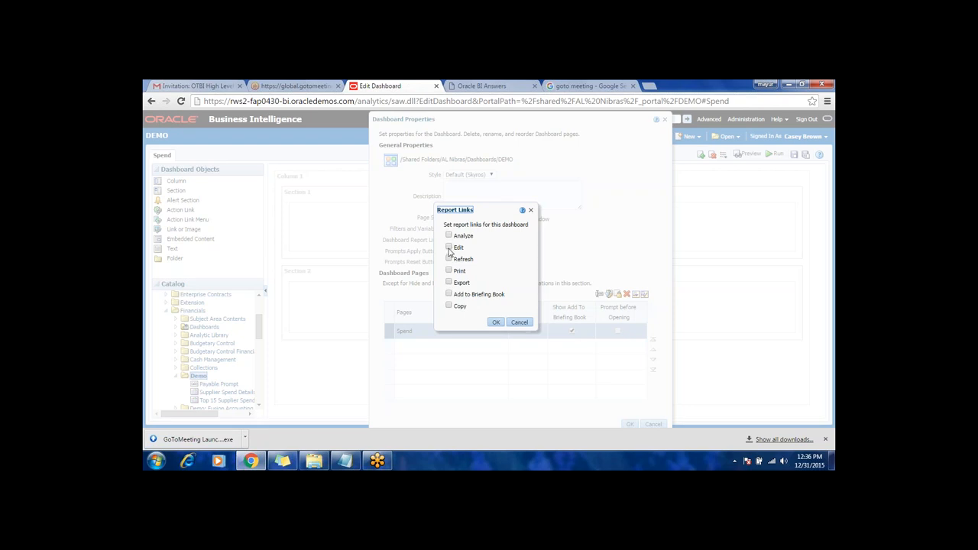
{"action": "left_click", "coordinate": [450, 260]}
{"action": "left_click", "coordinate": [450, 248]}
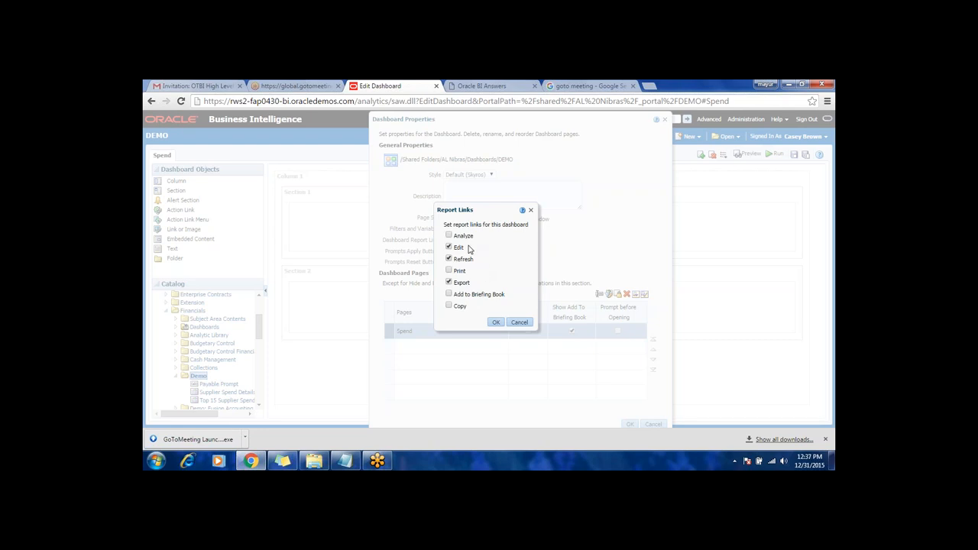
{"action": "left_click", "coordinate": [497, 323]}
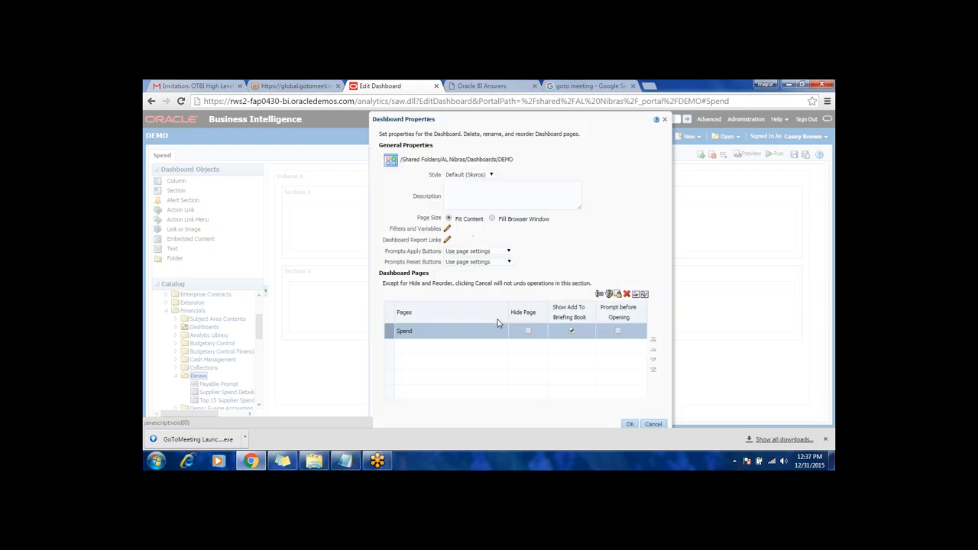
{"action": "left_click", "coordinate": [630, 425]}
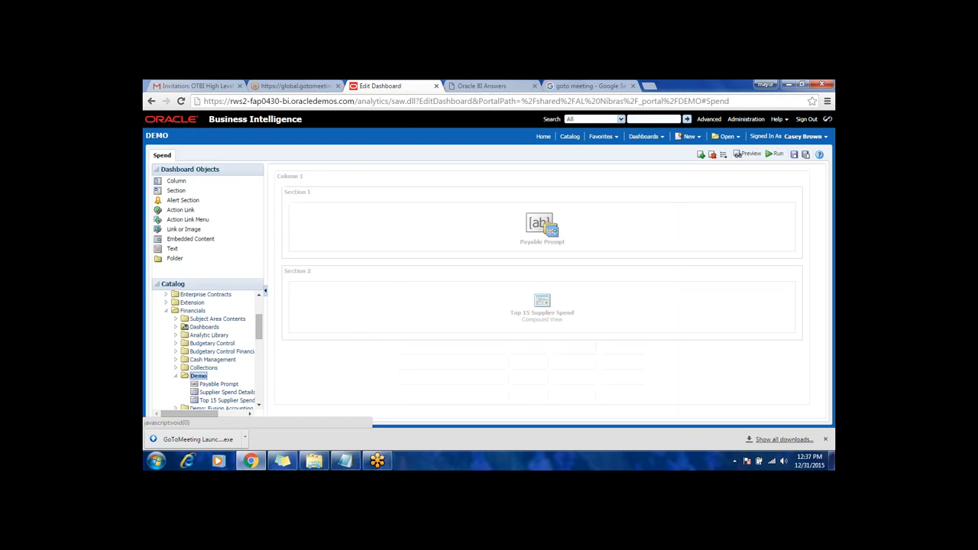
{"action": "left_click", "coordinate": [795, 155]}
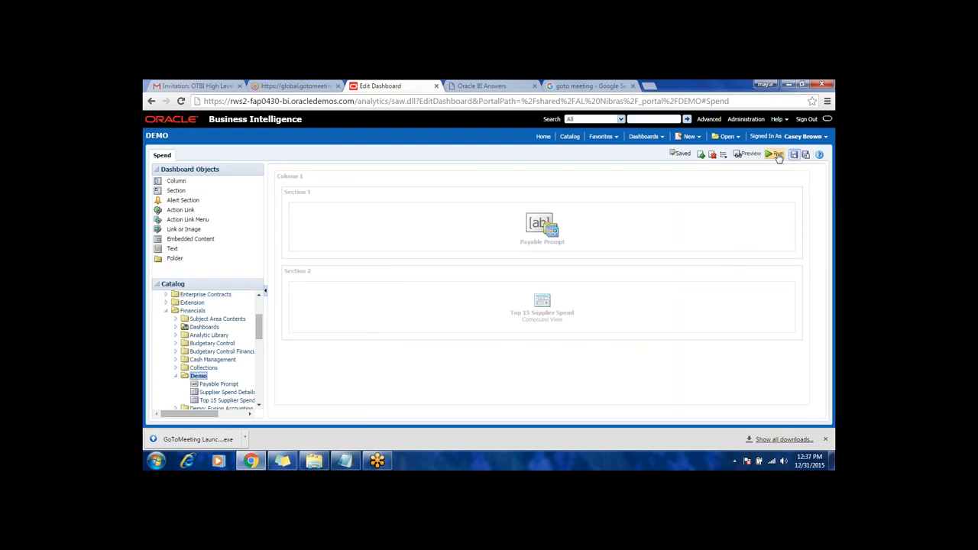
{"action": "left_click", "coordinate": [777, 156]}
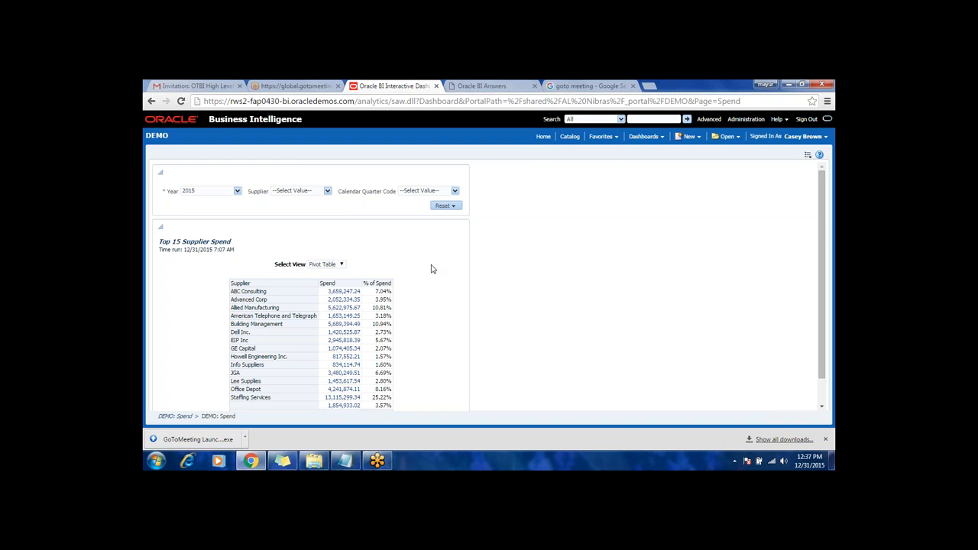
Switch Top 15 Supplier Spend's Select View from Pivot Table to Graph
{"action": "scroll", "coordinate": [431, 269], "scroll_direction": "down", "scroll_amount": 1}
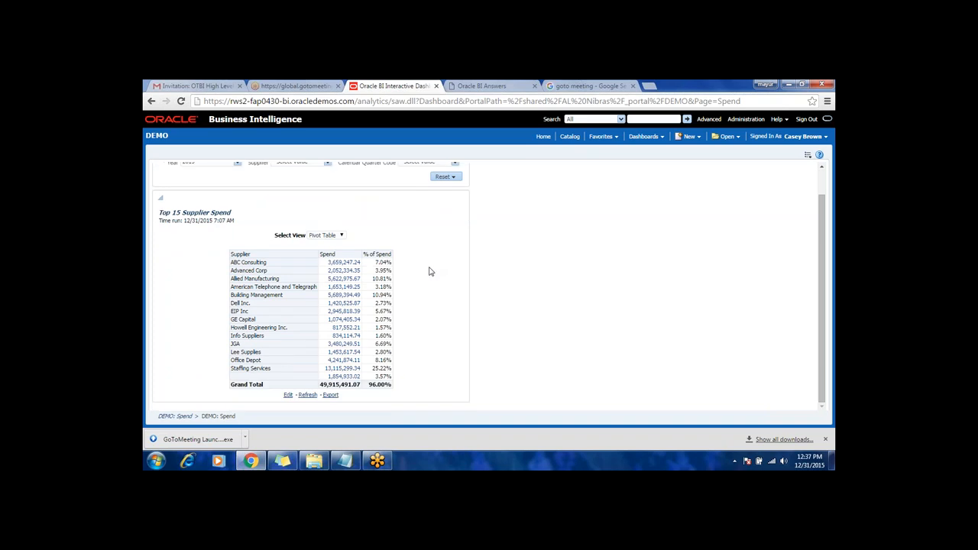
{"action": "left_click", "coordinate": [342, 237]}
{"action": "left_click", "coordinate": [325, 253]}
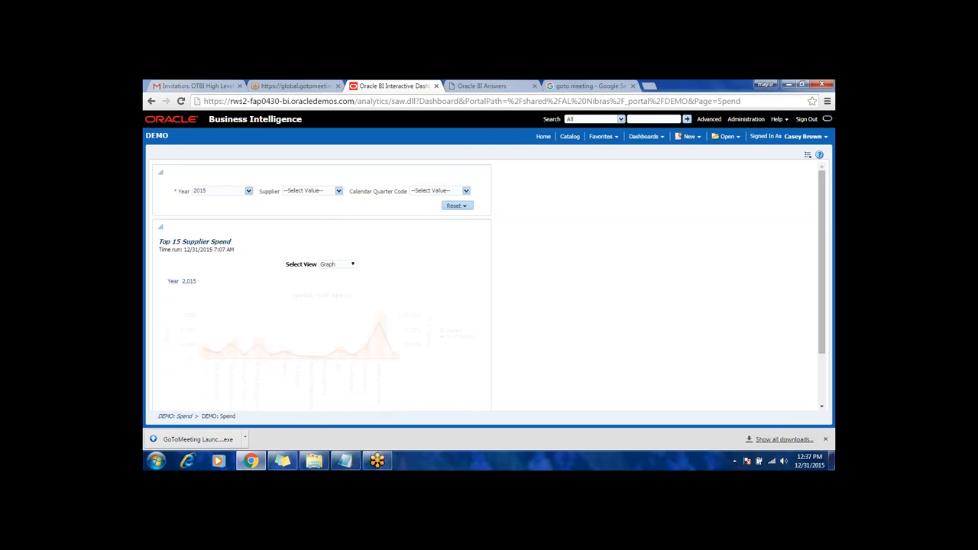
Open the Supplier prompt list and close it without choosing a value
{"action": "scroll", "coordinate": [422, 282], "scroll_direction": "down", "scroll_amount": 2}
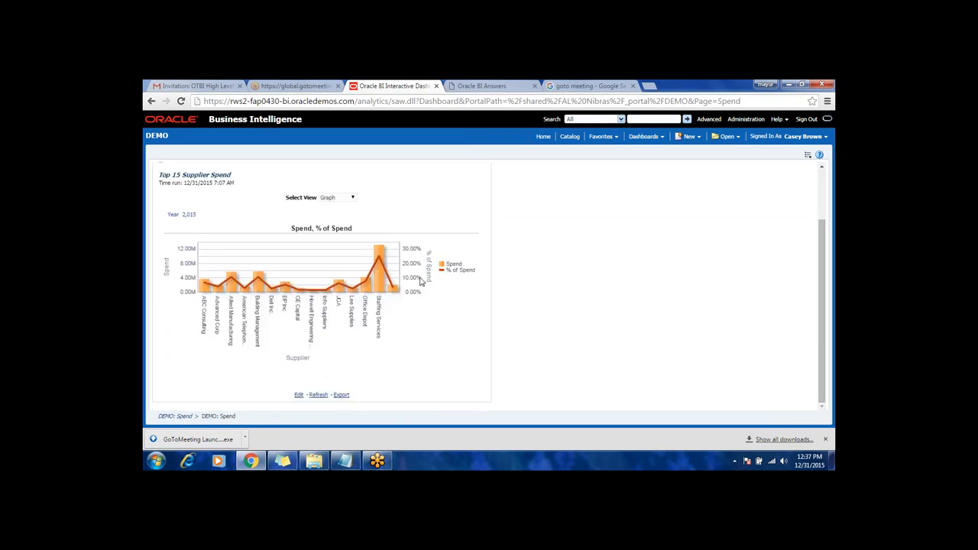
{"action": "scroll", "coordinate": [422, 282], "scroll_direction": "up", "scroll_amount": 1}
{"action": "scroll", "coordinate": [420, 282], "scroll_direction": "down", "scroll_amount": 1}
{"action": "scroll", "coordinate": [419, 282], "scroll_direction": "up", "scroll_amount": 1}
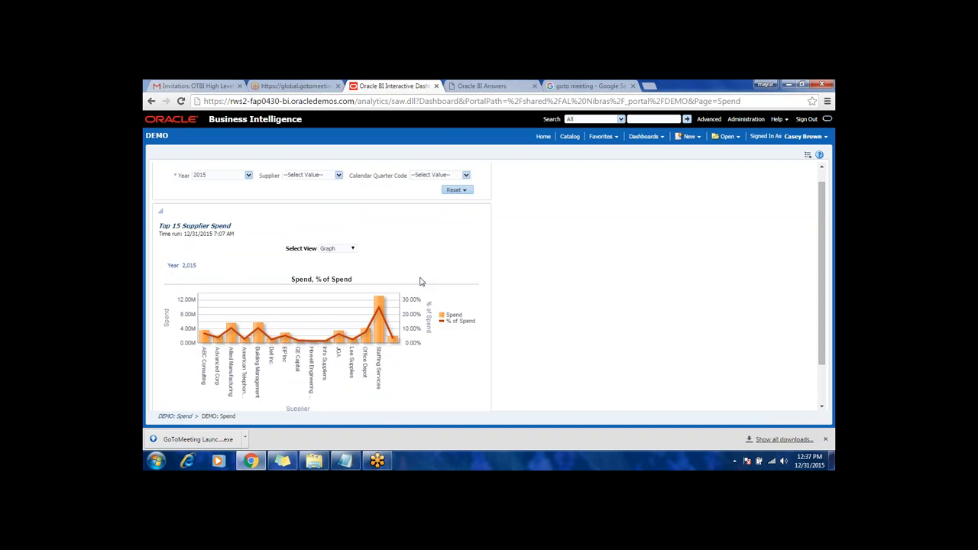
{"action": "left_click", "coordinate": [338, 175]}
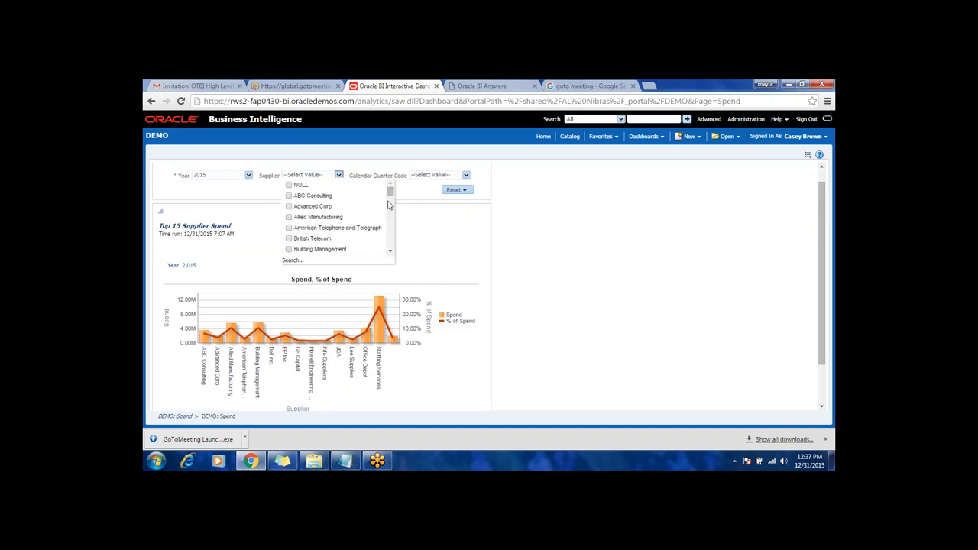
{"action": "left_click", "coordinate": [412, 196]}
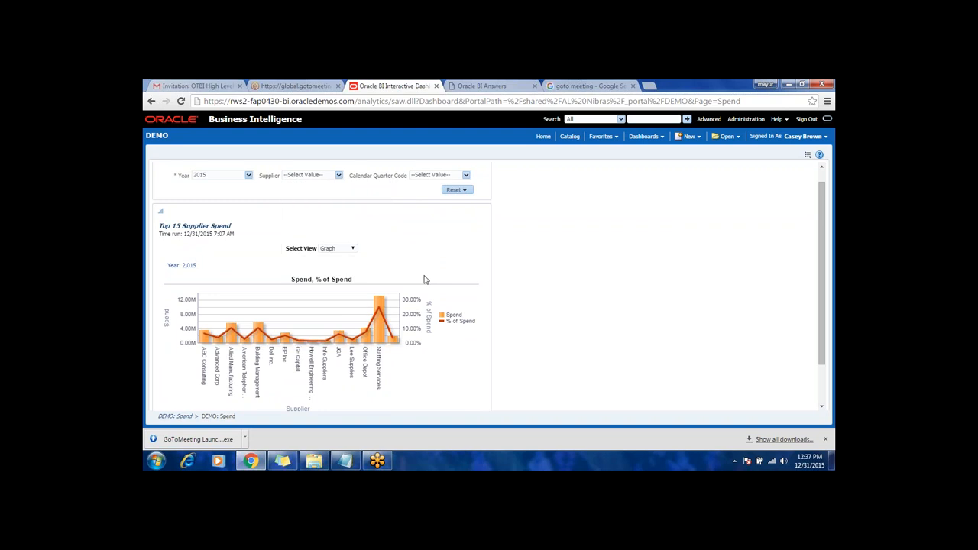
{"action": "scroll", "coordinate": [743, 275], "scroll_direction": "up", "scroll_amount": 1}
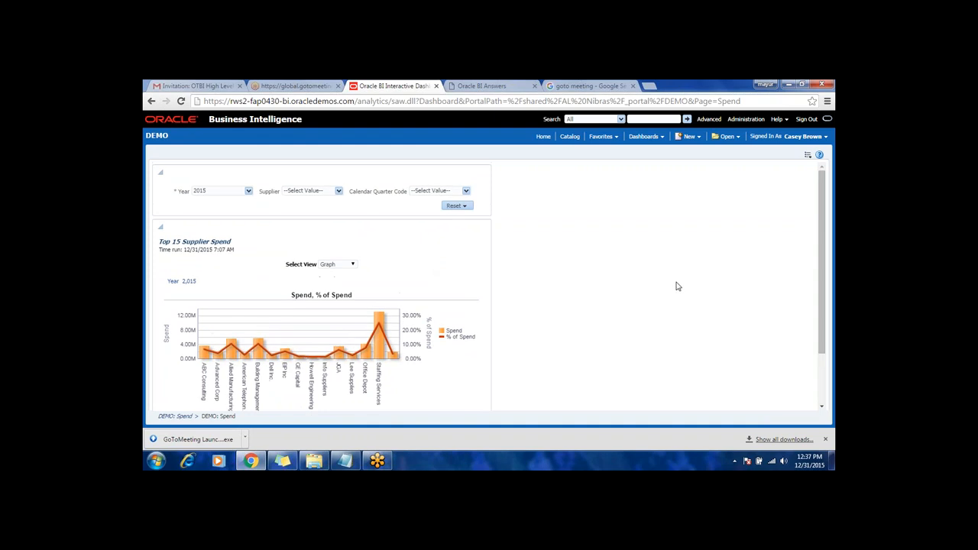
{"action": "left_click", "coordinate": [809, 155]}
Back in the editor, uncheck Collapsible on both dashboard sections
{"action": "left_click", "coordinate": [763, 165]}
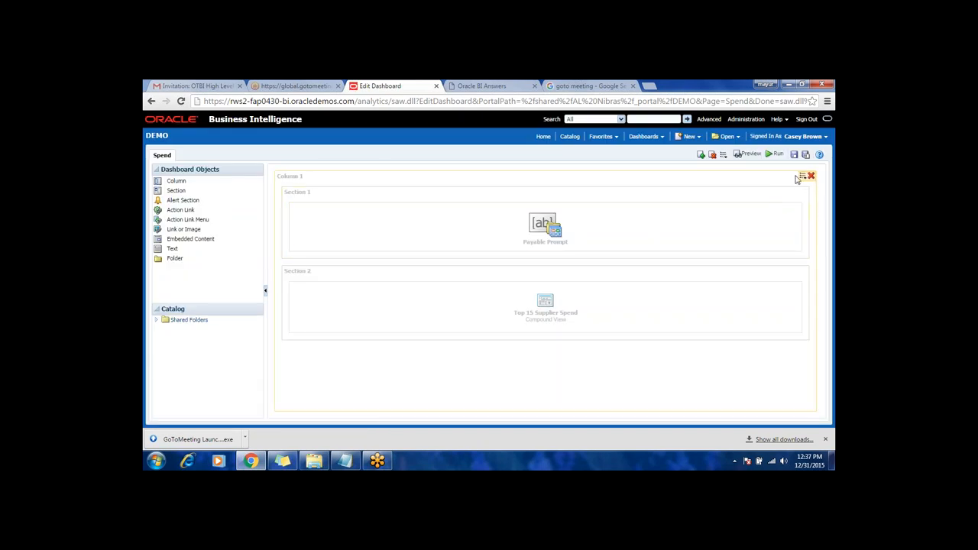
{"action": "left_click", "coordinate": [803, 178]}
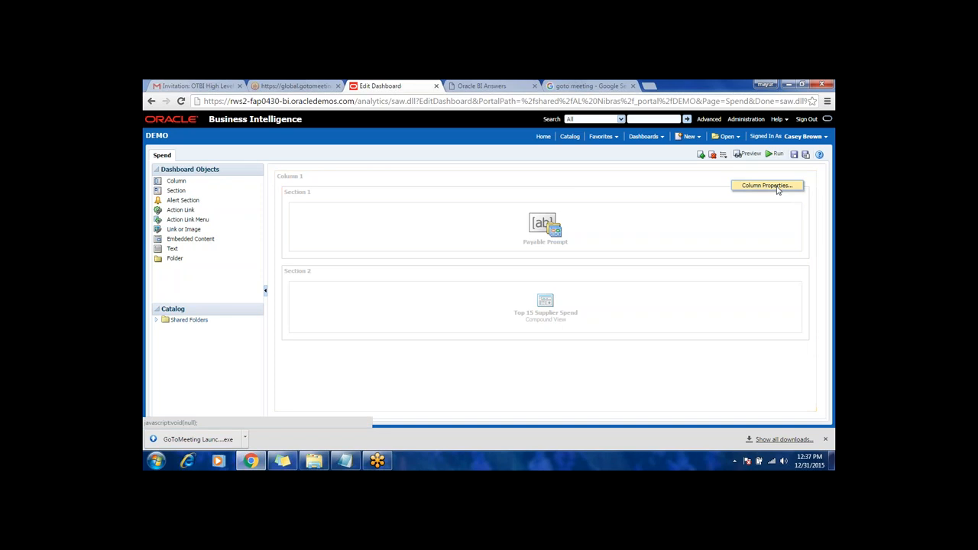
{"action": "left_click", "coordinate": [778, 186]}
{"action": "left_click", "coordinate": [780, 339]}
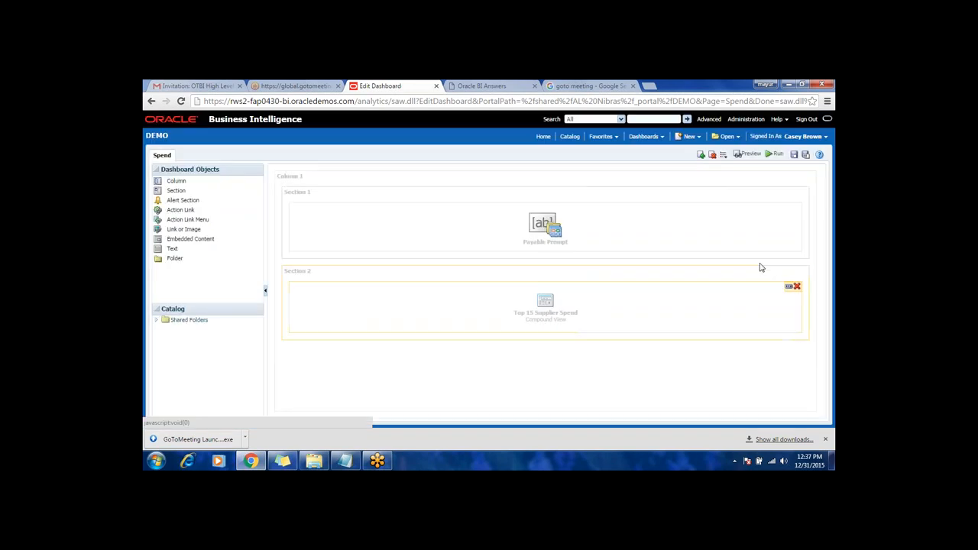
{"action": "left_click", "coordinate": [788, 192]}
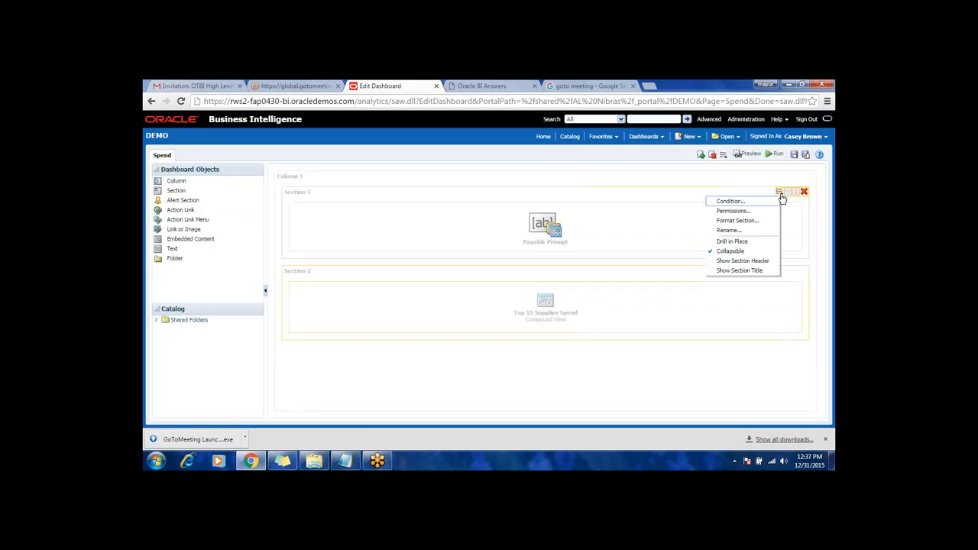
{"action": "left_click", "coordinate": [725, 255]}
{"action": "left_click", "coordinate": [780, 273]}
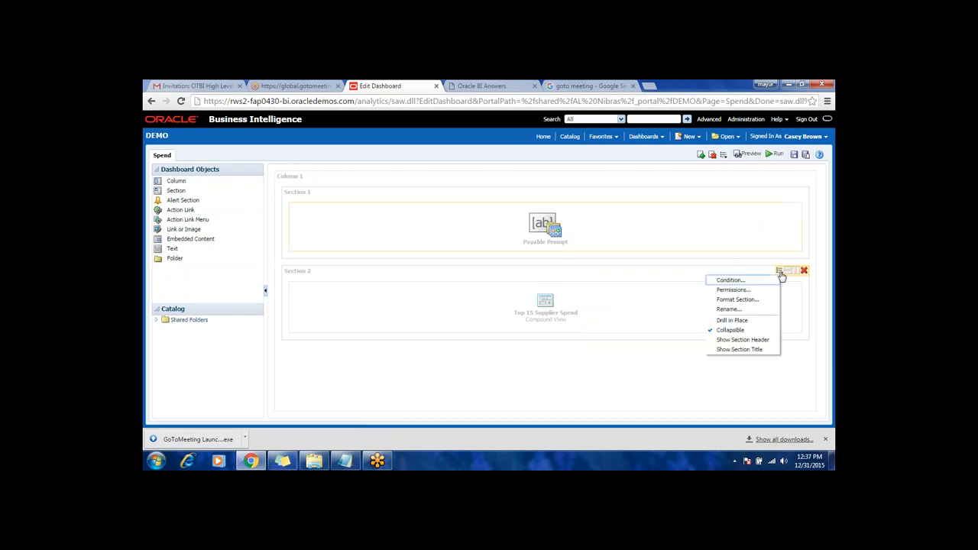
{"action": "left_click", "coordinate": [735, 330]}
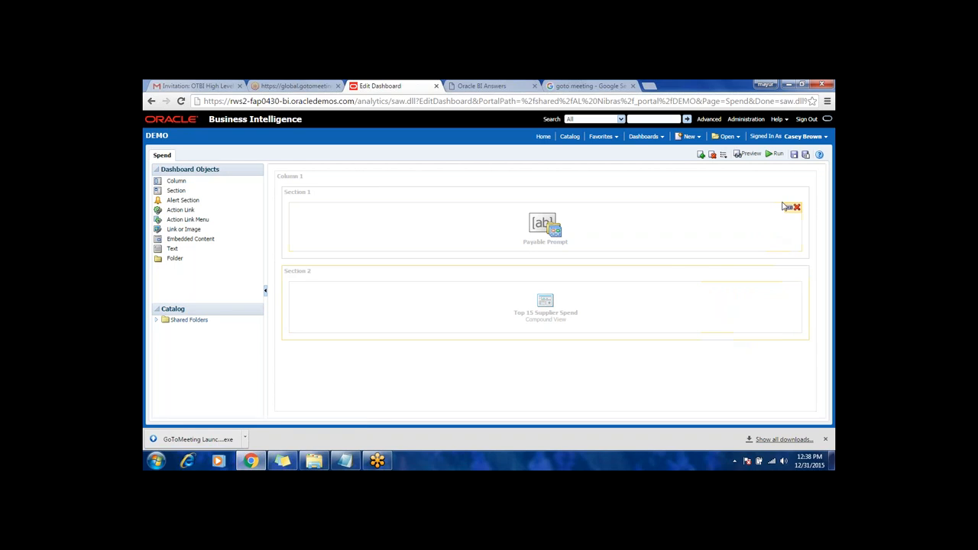
Format the first section with Horizontal Left and Vertical Top alignment
{"action": "left_click", "coordinate": [780, 193]}
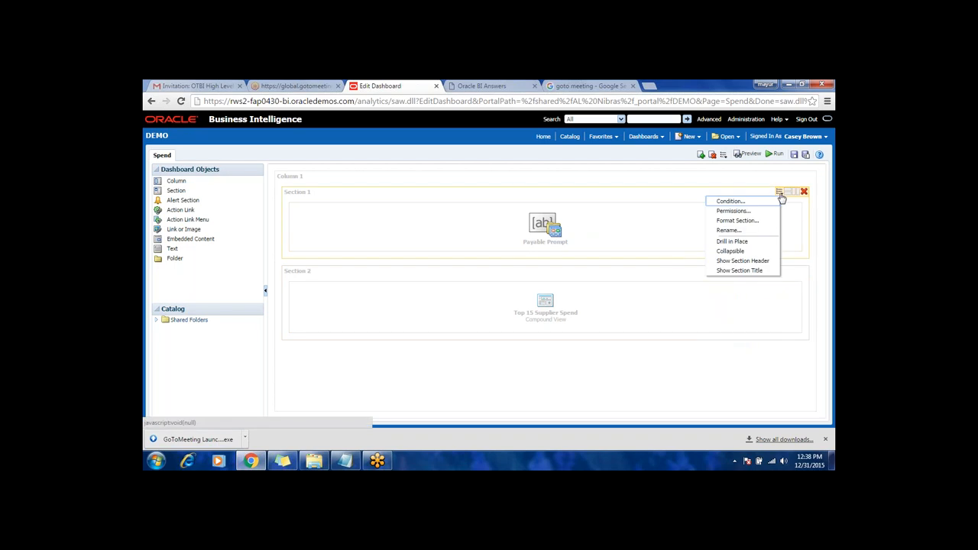
{"action": "left_click", "coordinate": [736, 221]}
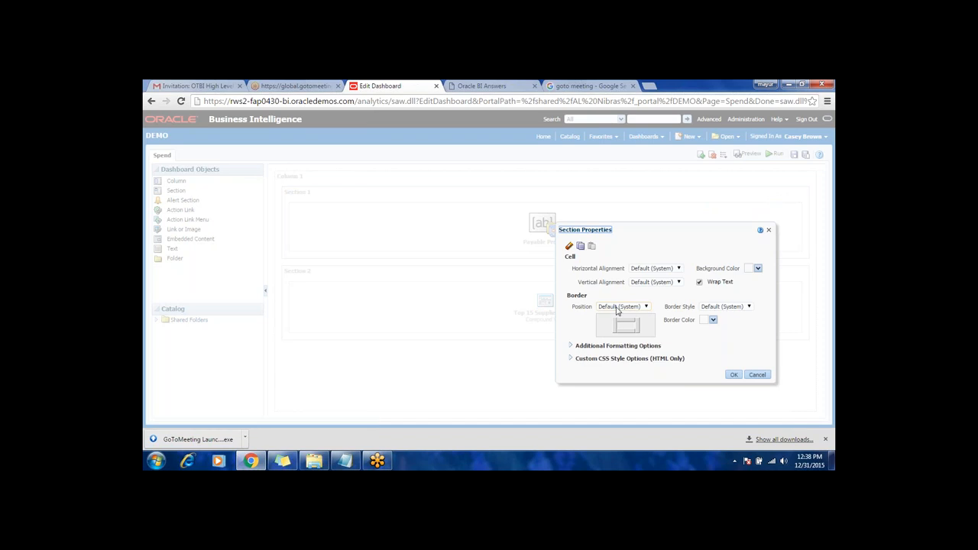
{"action": "left_click", "coordinate": [650, 285]}
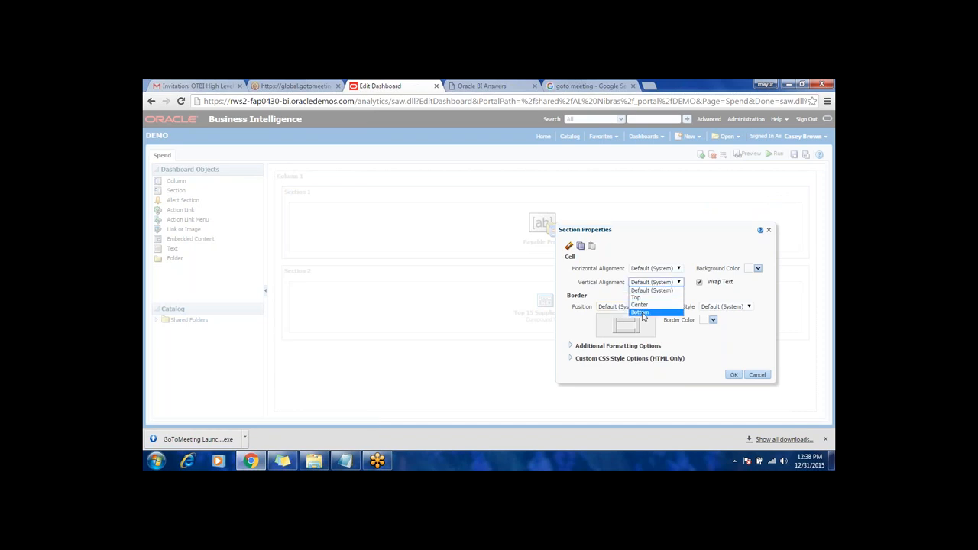
{"action": "left_click", "coordinate": [643, 290]}
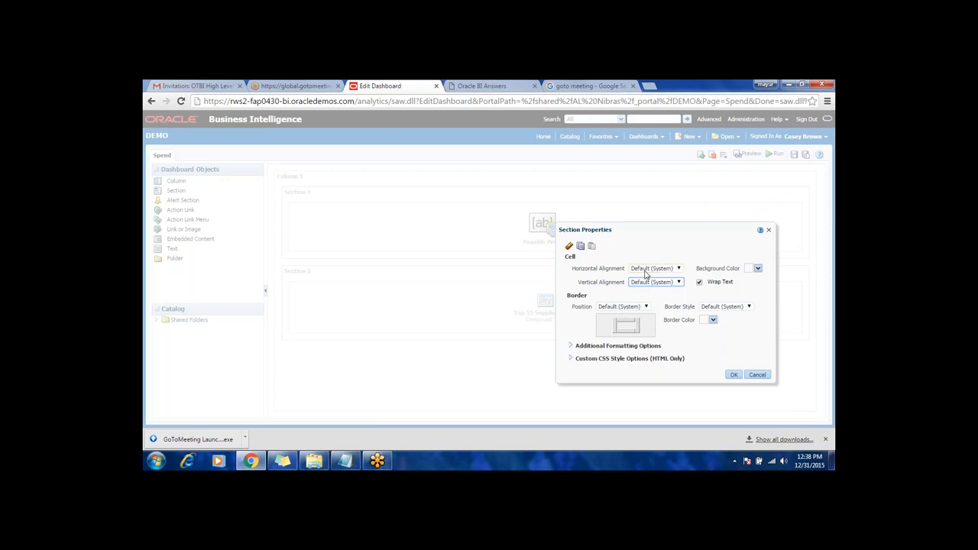
{"action": "left_click", "coordinate": [642, 268]}
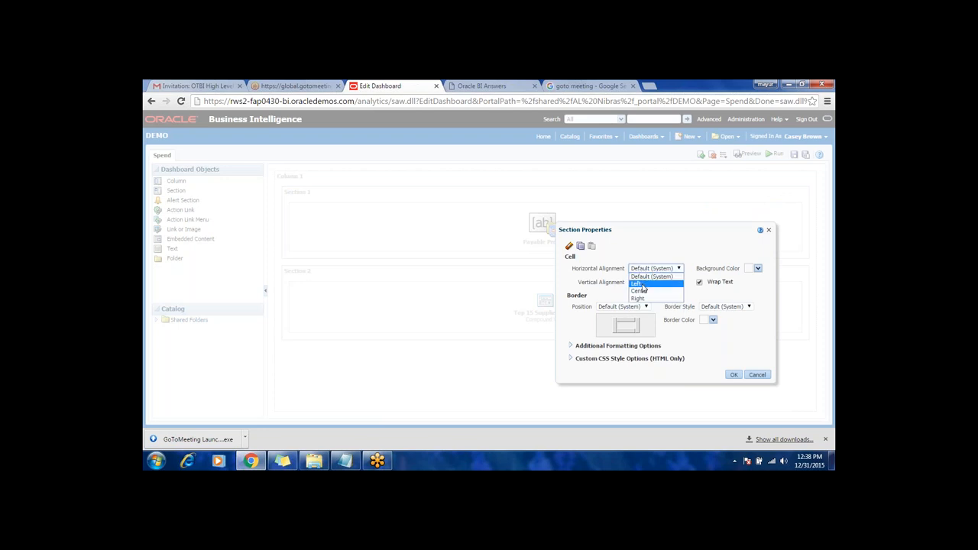
{"action": "left_click", "coordinate": [642, 284]}
{"action": "left_click", "coordinate": [655, 282]}
{"action": "left_click", "coordinate": [648, 298]}
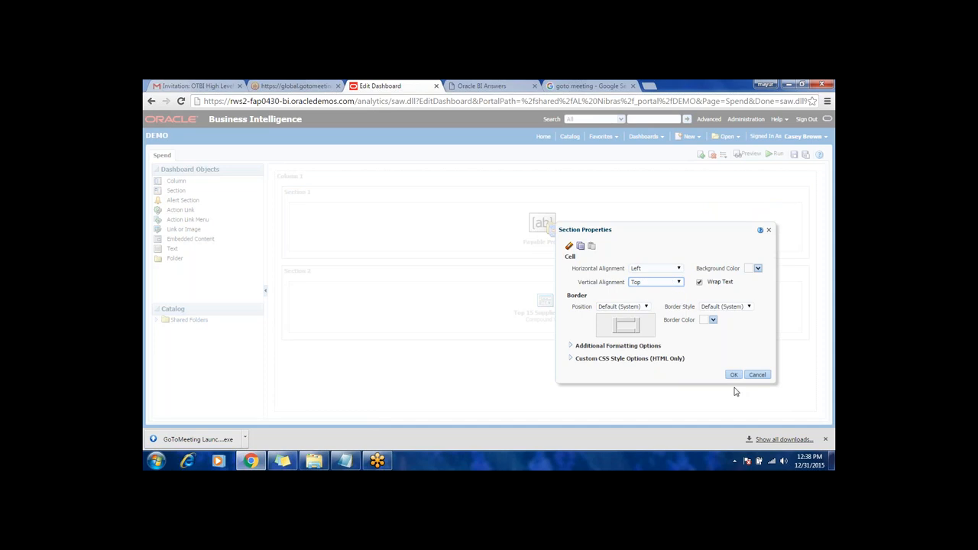
{"action": "left_click", "coordinate": [737, 375]}
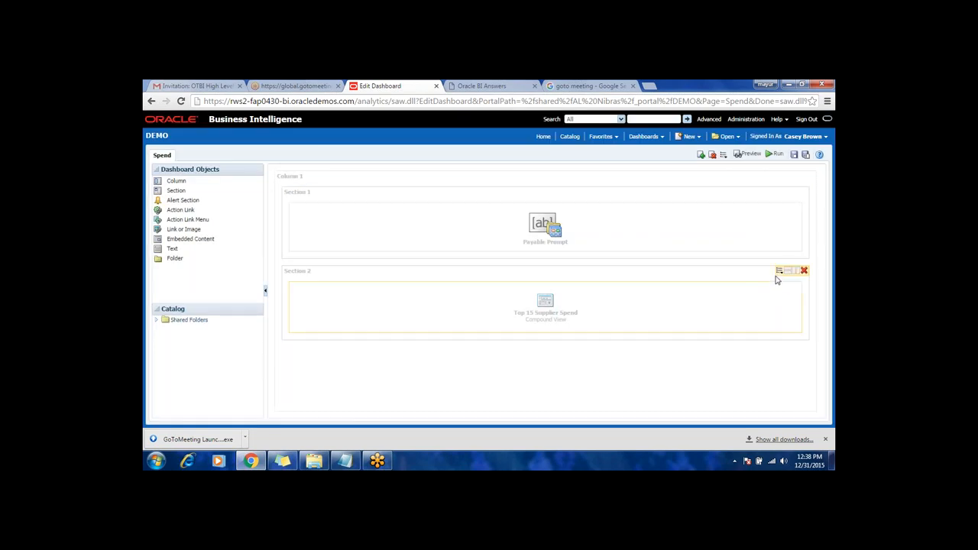
Format the second section Horizontal Left and Vertical Top, then save and run the dashboard
{"action": "left_click", "coordinate": [780, 273]}
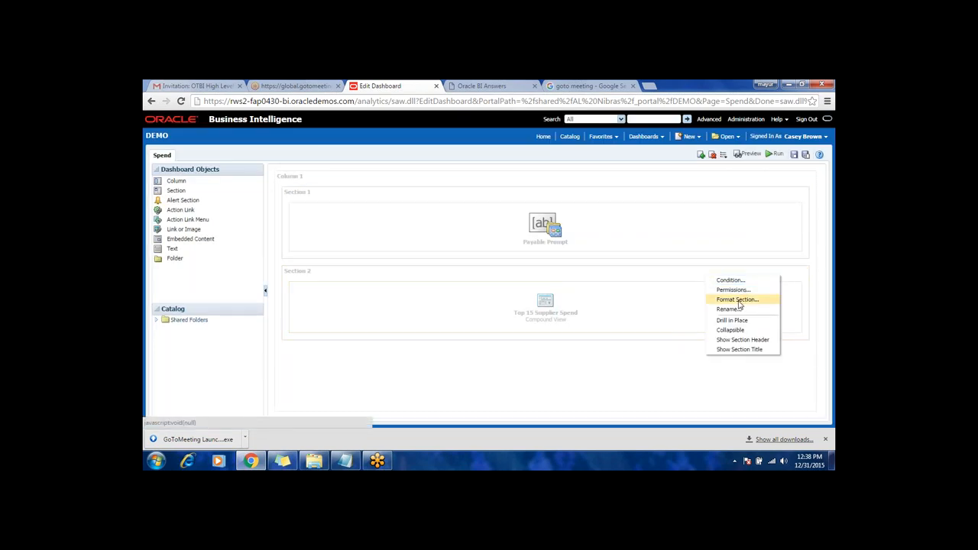
{"action": "left_click", "coordinate": [741, 302]}
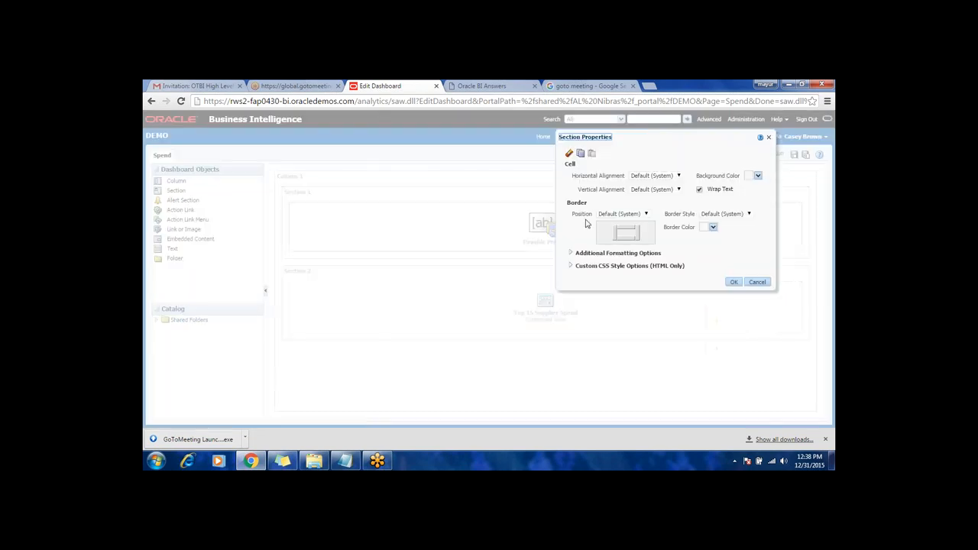
{"action": "left_click", "coordinate": [651, 177]}
{"action": "left_click", "coordinate": [645, 191]}
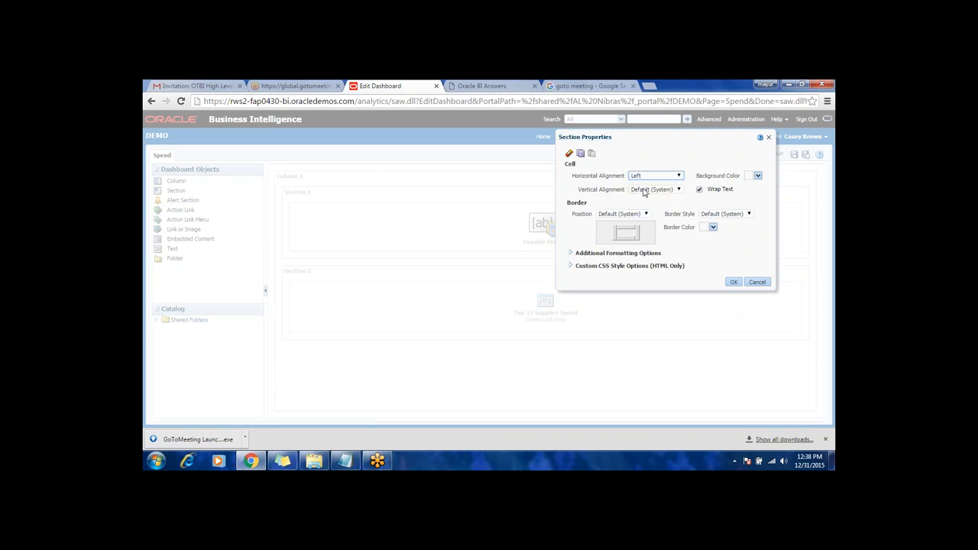
{"action": "left_click", "coordinate": [645, 191]}
{"action": "left_click", "coordinate": [646, 210]}
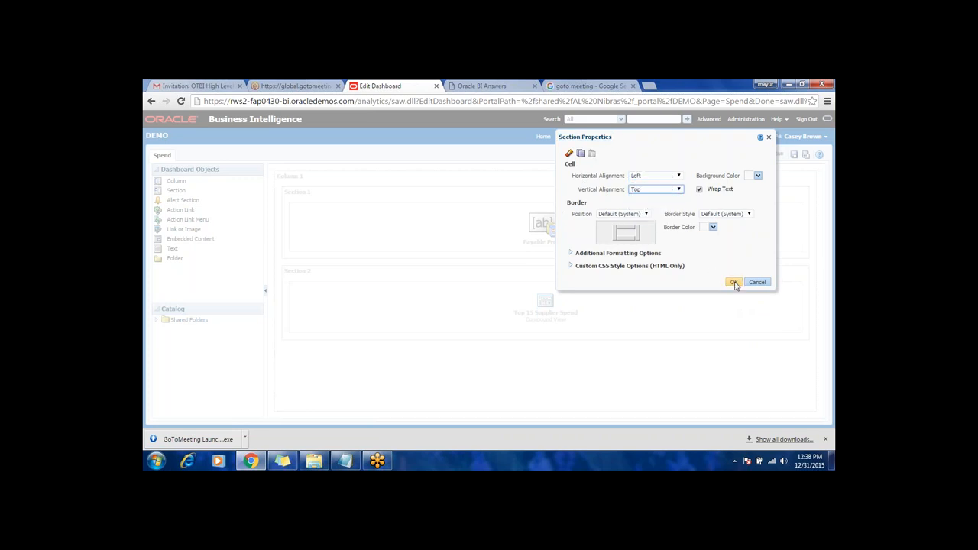
{"action": "left_click", "coordinate": [734, 282]}
{"action": "left_click", "coordinate": [794, 155]}
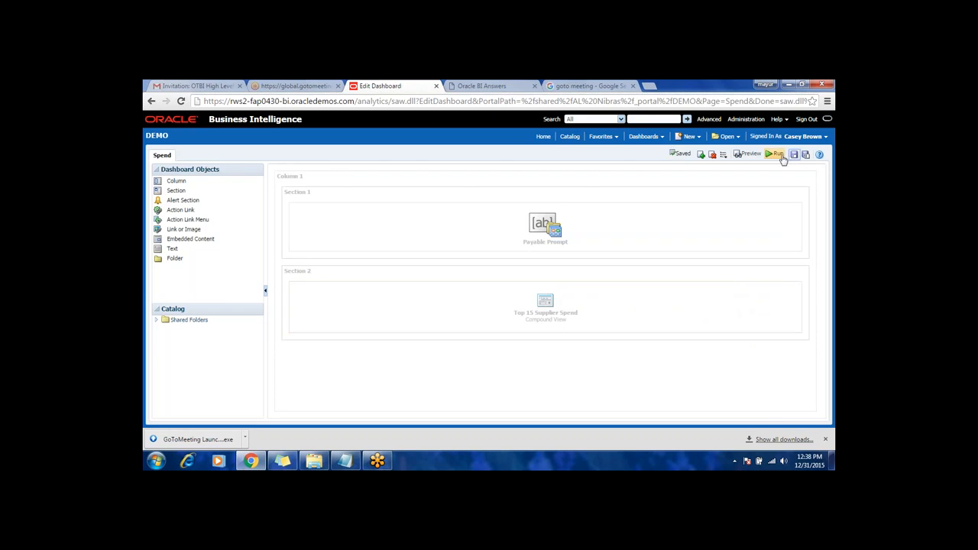
{"action": "left_click", "coordinate": [777, 154]}
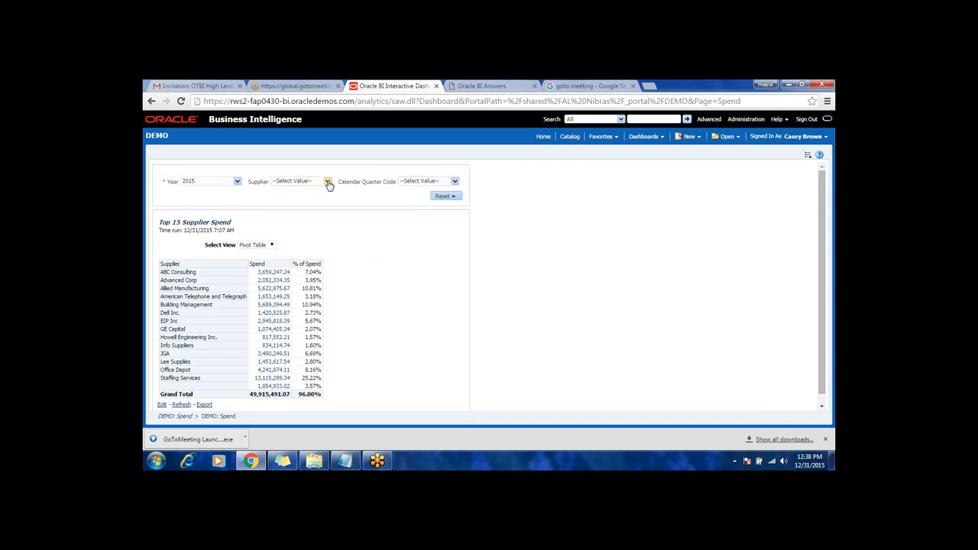
Set the Calendar Quarter Code prompt to 2015 Q 2 and apply it
{"action": "left_click", "coordinate": [455, 182]}
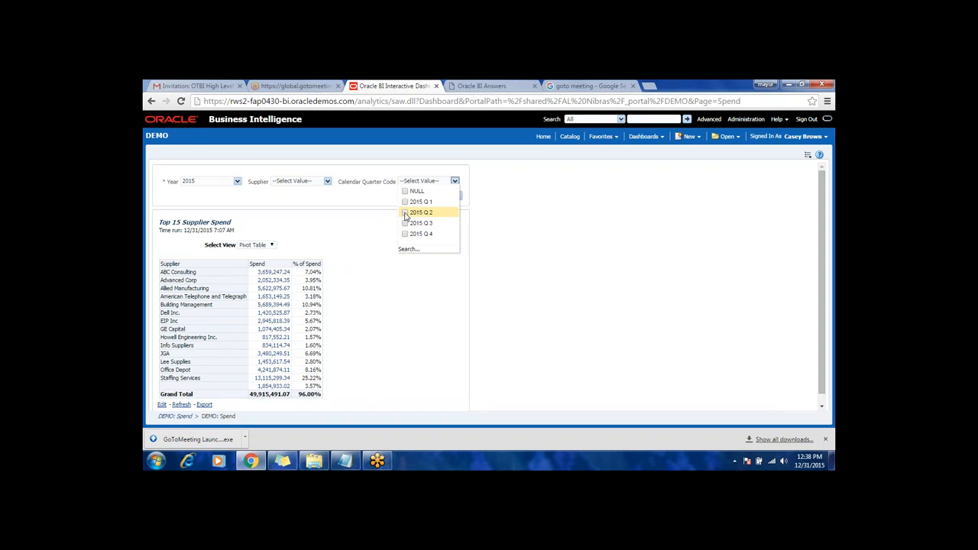
{"action": "left_click", "coordinate": [405, 213]}
{"action": "left_click", "coordinate": [361, 194]}
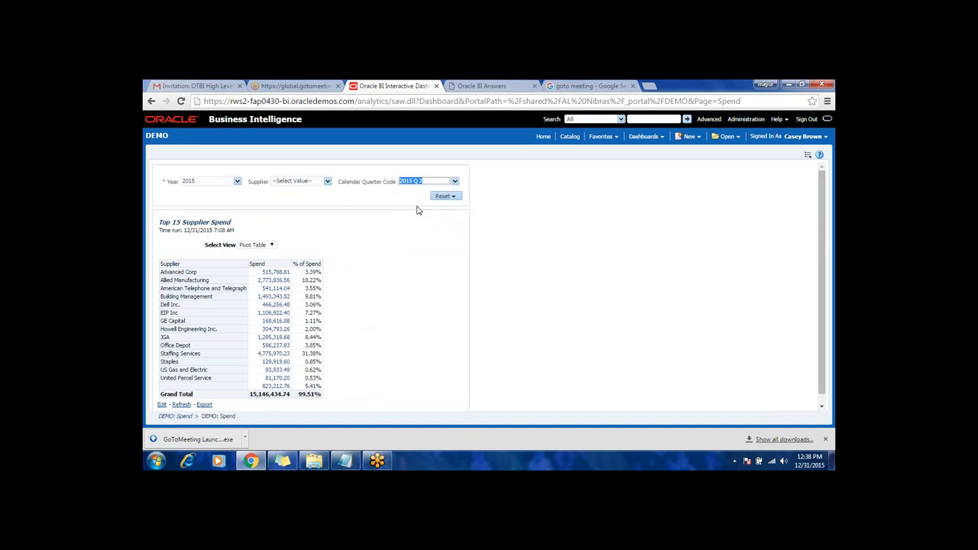
{"action": "left_click", "coordinate": [272, 244]}
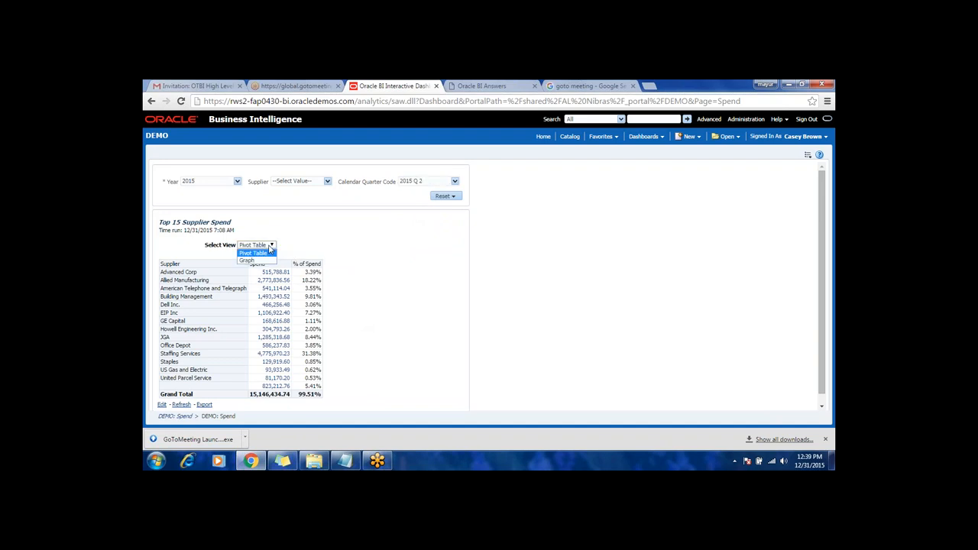
Switch the report to Graph view and clear the 2015.00 Year selection
{"action": "left_click", "coordinate": [248, 260]}
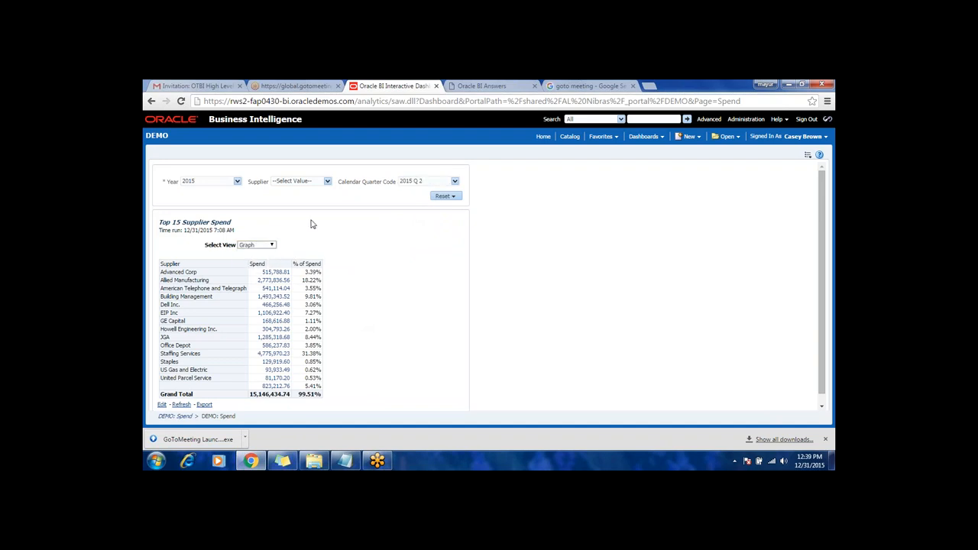
{"action": "left_click", "coordinate": [237, 182]}
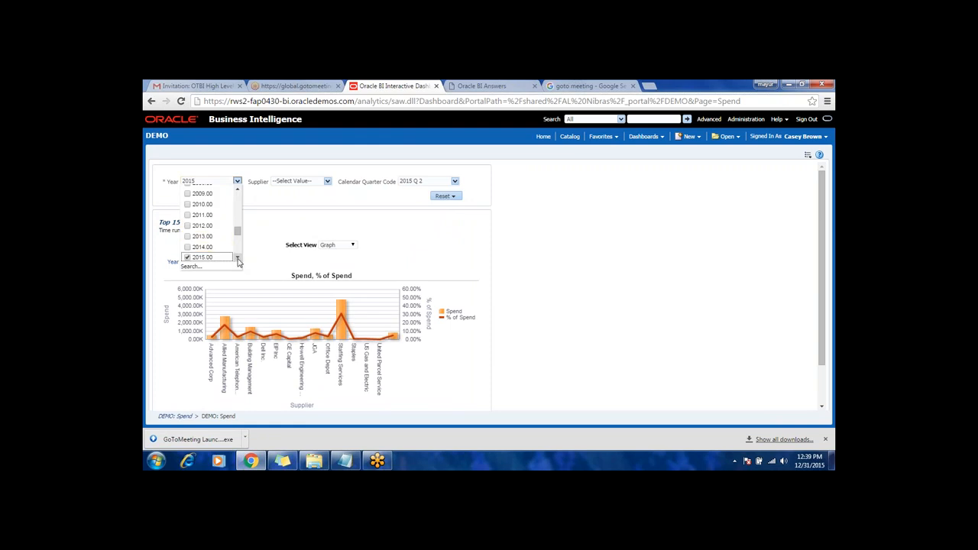
{"action": "scroll", "coordinate": [230, 257], "scroll_direction": "down", "scroll_amount": 2}
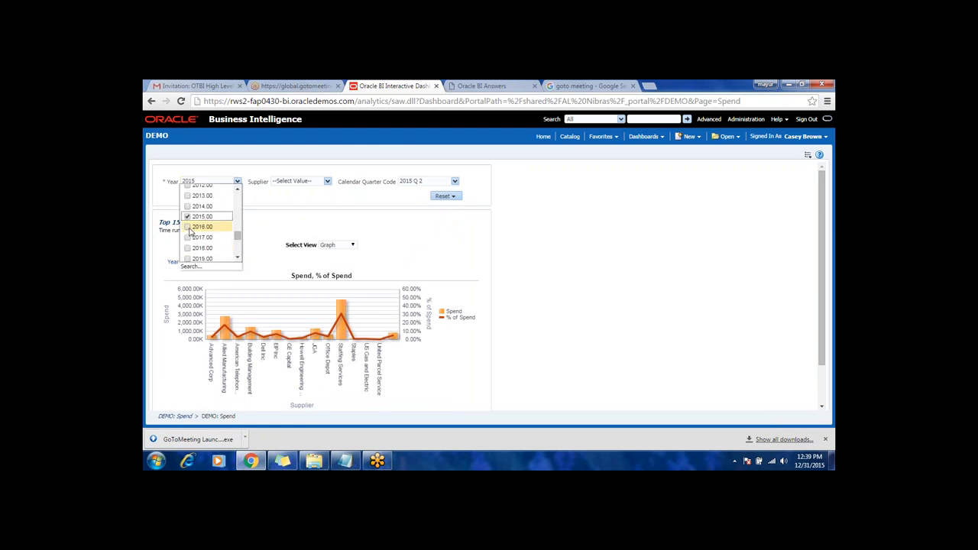
{"action": "left_click", "coordinate": [187, 216]}
{"action": "left_click", "coordinate": [310, 200]}
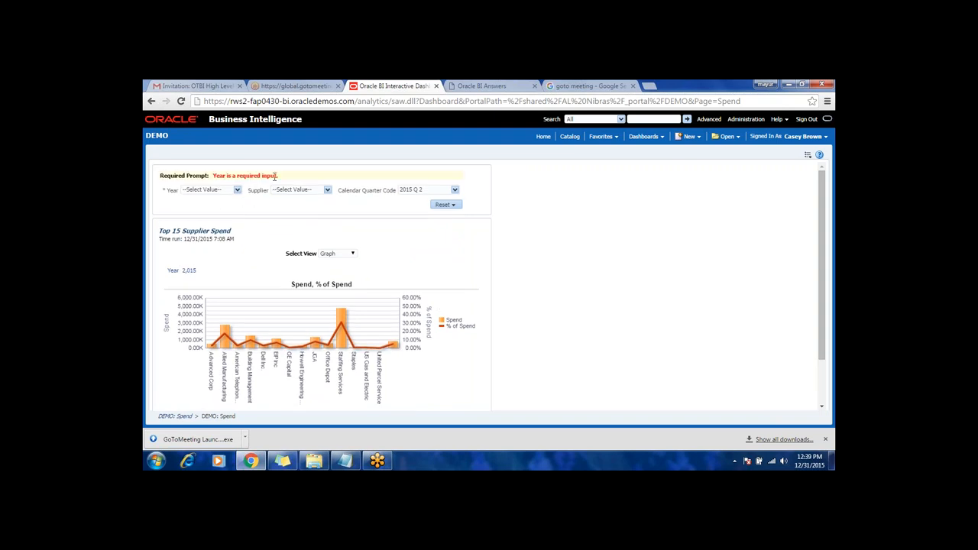
Re-select 2015.00 in the Year prompt and review the Spend graph
{"action": "left_click", "coordinate": [238, 191]}
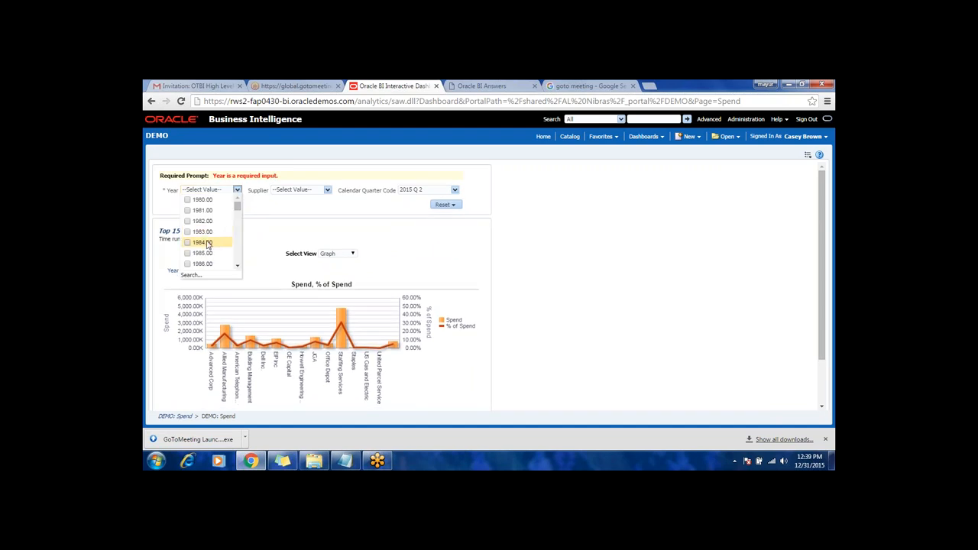
{"action": "scroll", "coordinate": [205, 243], "scroll_direction": "down", "scroll_amount": 5}
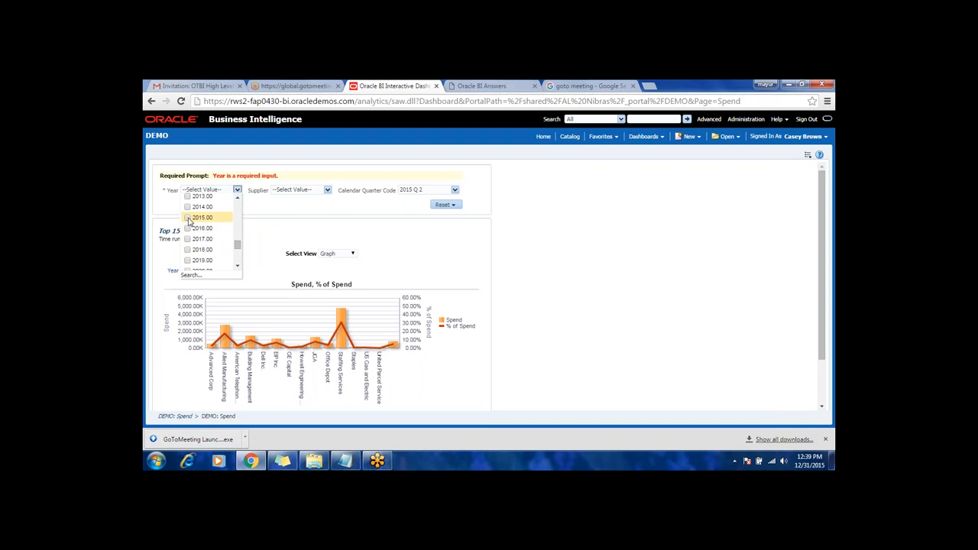
{"action": "left_click", "coordinate": [188, 219]}
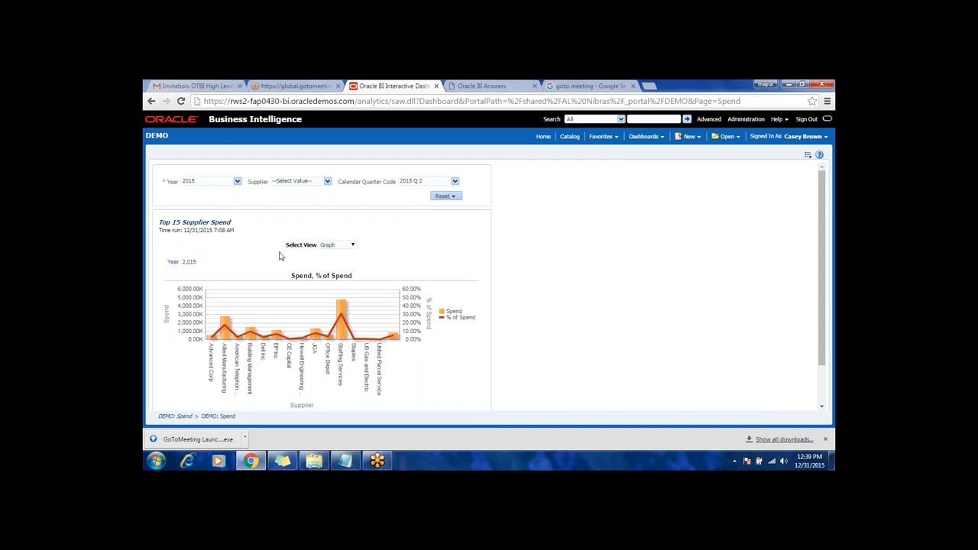
{"action": "scroll", "coordinate": [272, 273], "scroll_direction": "down", "scroll_amount": 1}
{"action": "scroll", "coordinate": [270, 273], "scroll_direction": "up", "scroll_amount": 1}
{"action": "scroll", "coordinate": [269, 273], "scroll_direction": "down", "scroll_amount": 1}
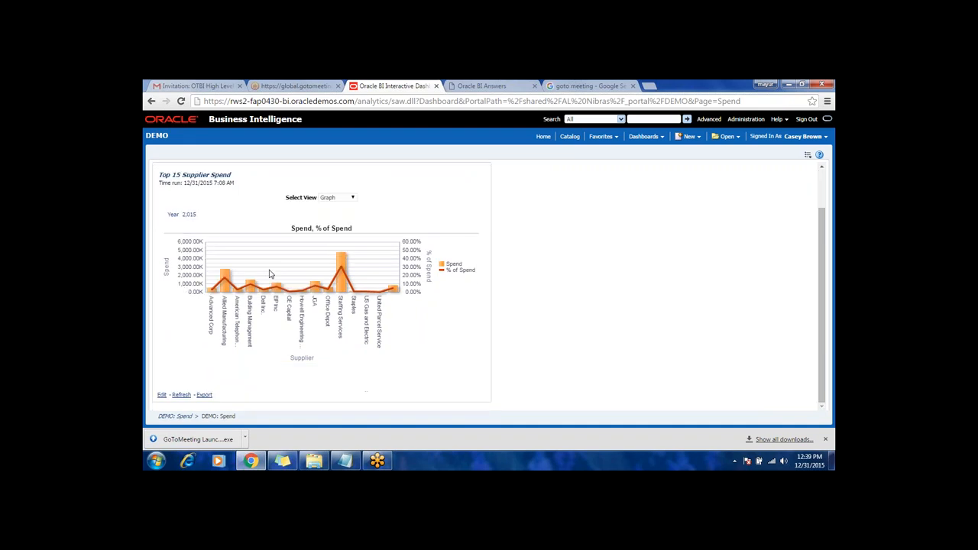
Export the report as an Excel 2007+ workbook to the Desktop and open it
{"action": "left_click", "coordinate": [204, 395]}
{"action": "mouse_move", "coordinate": [222, 351]}
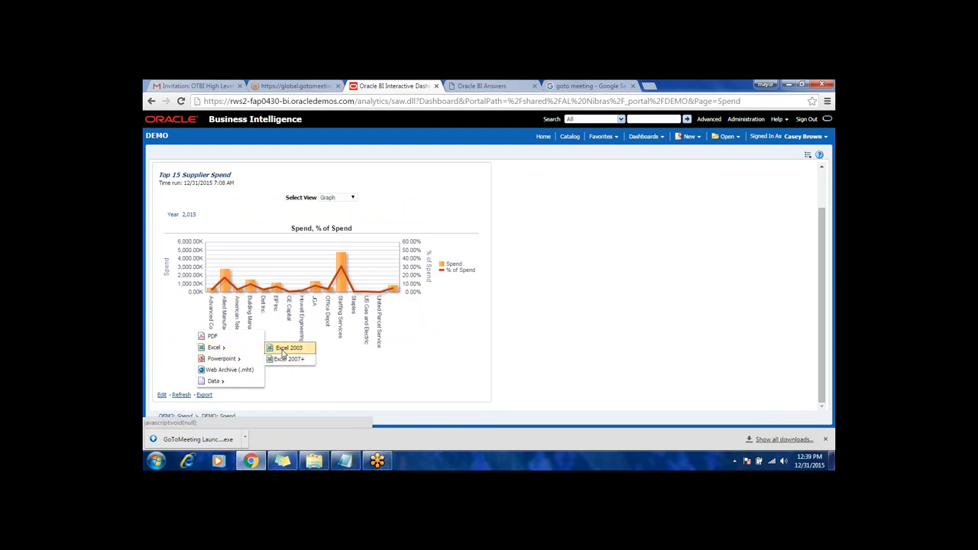
{"action": "left_click", "coordinate": [291, 363]}
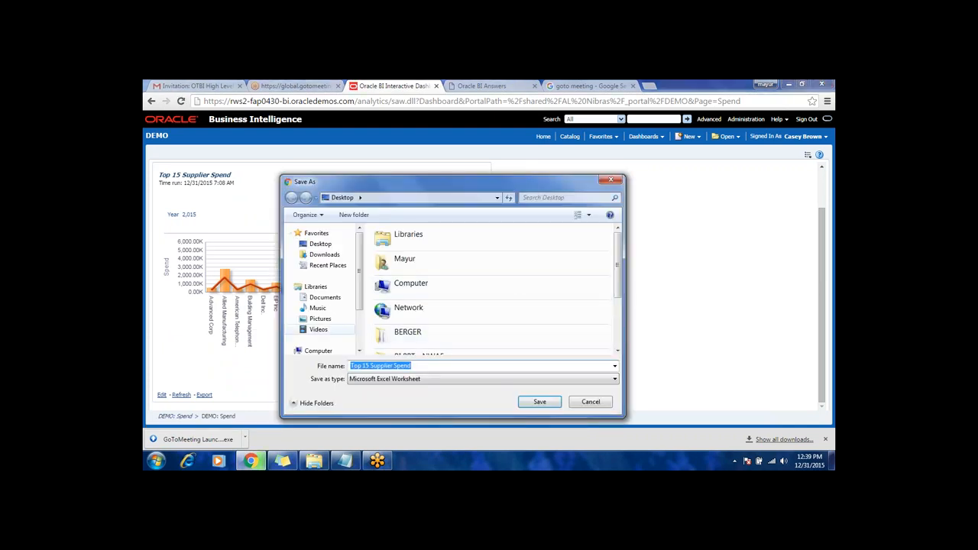
{"action": "left_click", "coordinate": [321, 244]}
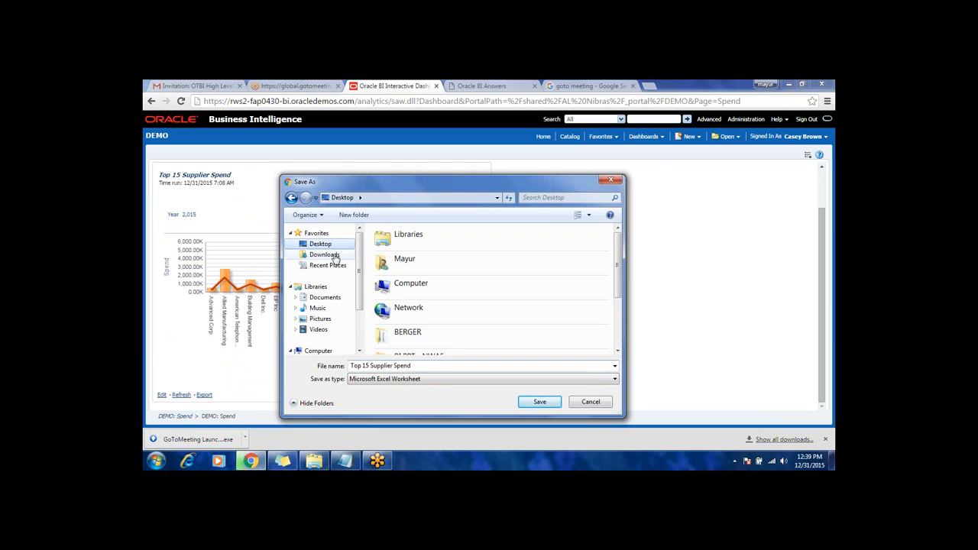
{"action": "left_click", "coordinate": [551, 405]}
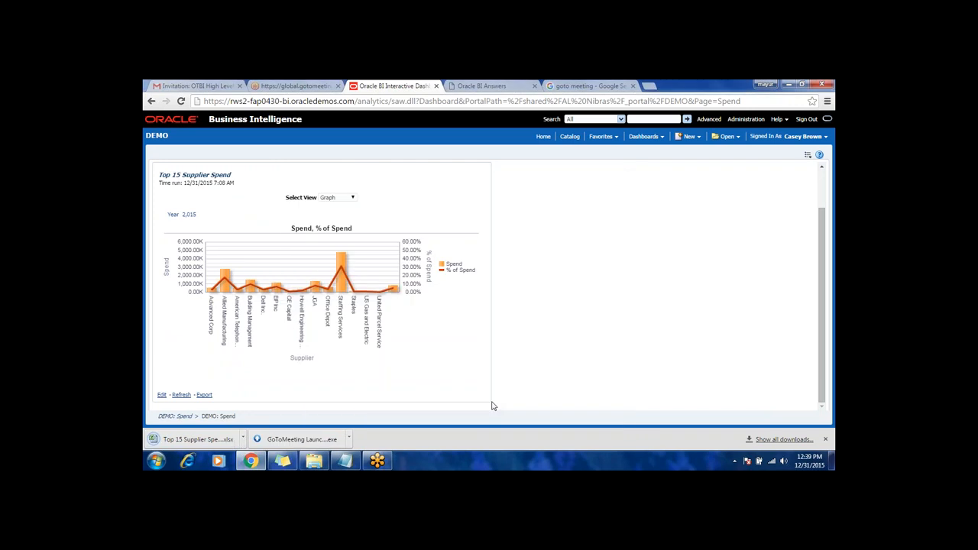
{"action": "left_click", "coordinate": [216, 441]}
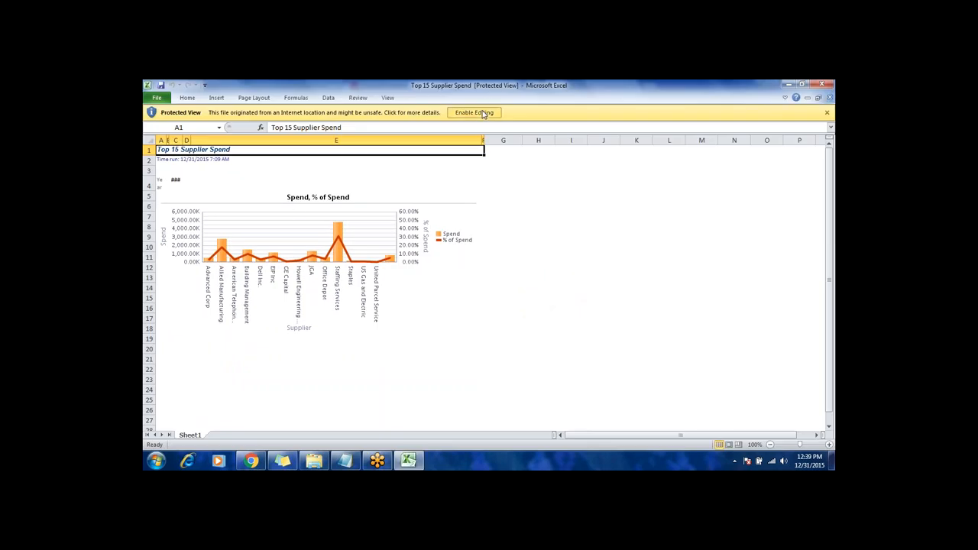
Enable editing in the workbook, select the chart image, and return to Chrome
{"action": "left_click", "coordinate": [483, 114]}
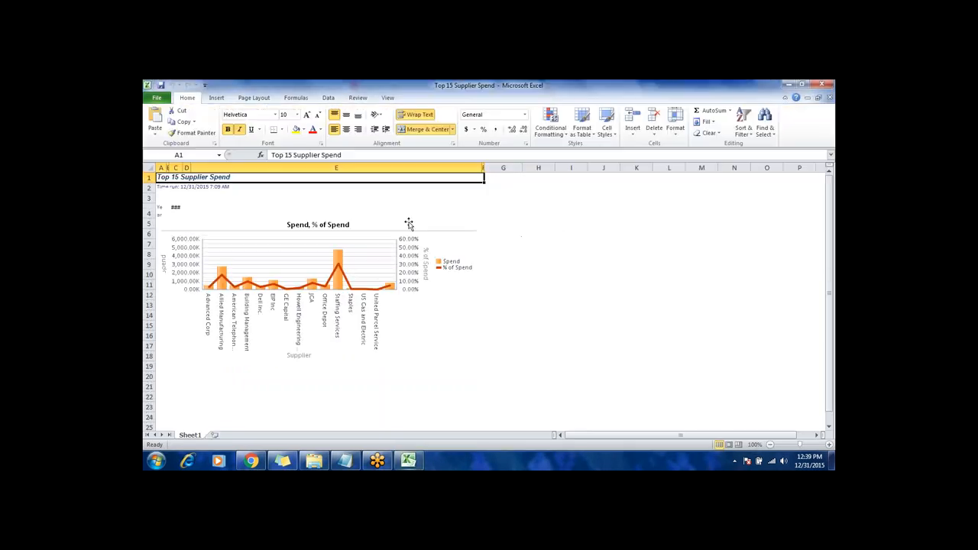
{"action": "left_click", "coordinate": [437, 287]}
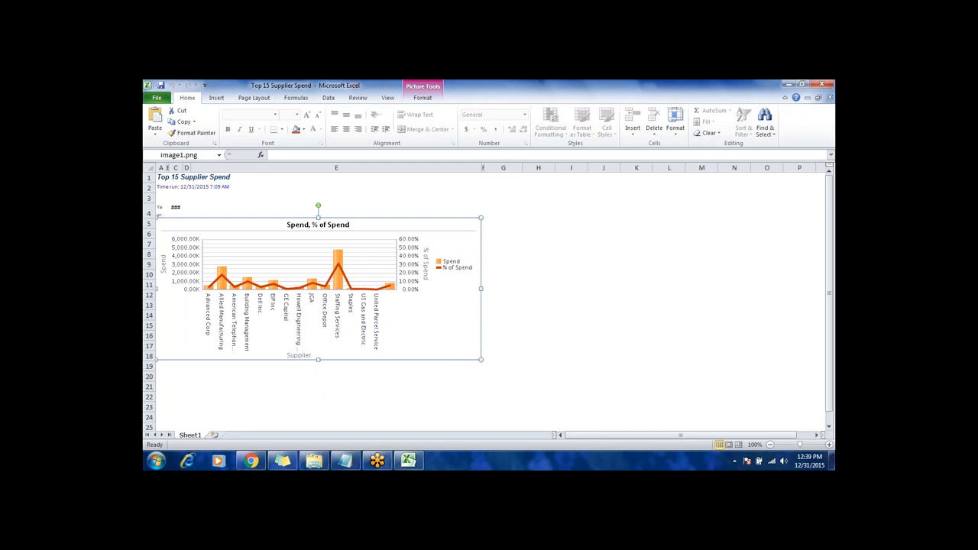
{"action": "left_click", "coordinate": [239, 467]}
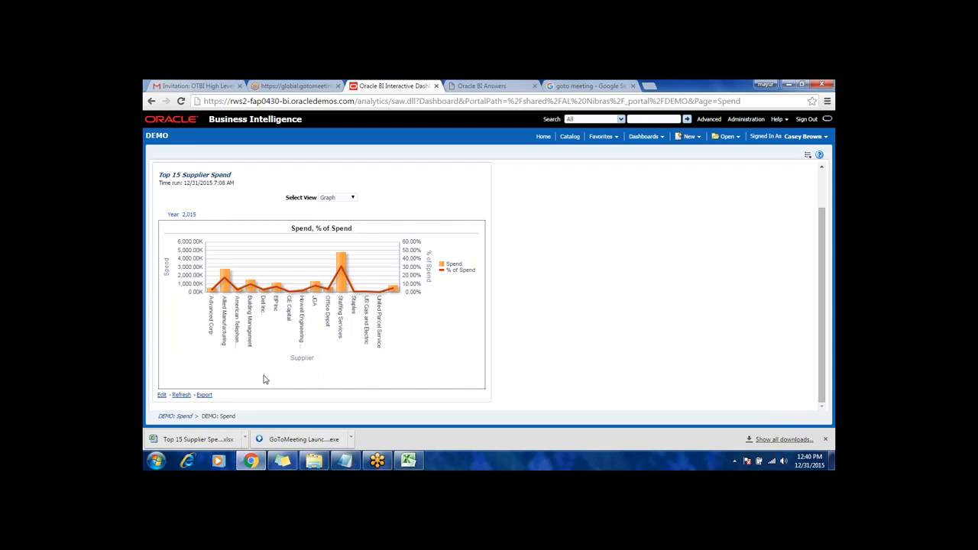
Edit the Top 15 Supplier Spend analysis and add a Filters view via New View
{"action": "scroll", "coordinate": [267, 380], "scroll_direction": "up", "scroll_amount": 1}
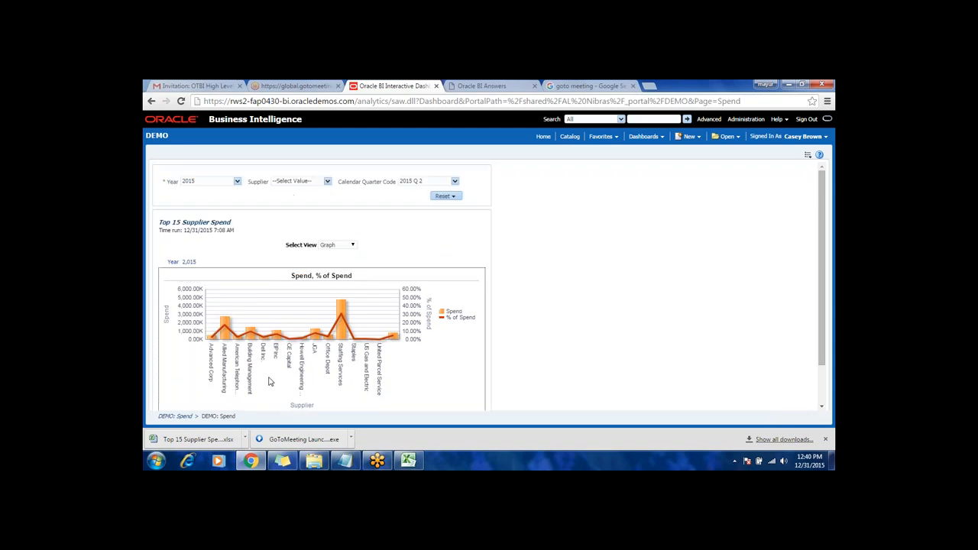
{"action": "scroll", "coordinate": [271, 380], "scroll_direction": "down", "scroll_amount": 1}
{"action": "left_click", "coordinate": [163, 398]}
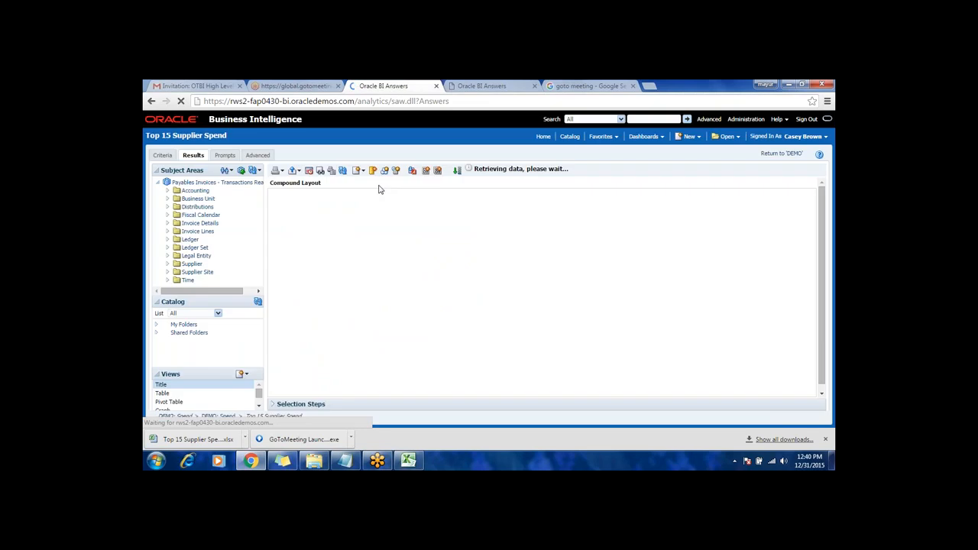
{"action": "left_click", "coordinate": [362, 170]}
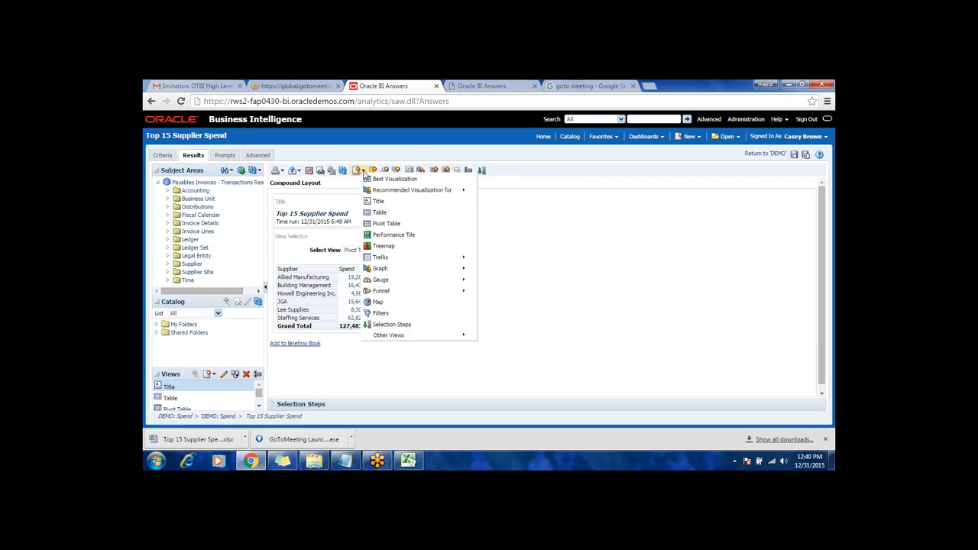
{"action": "mouse_move", "coordinate": [436, 337]}
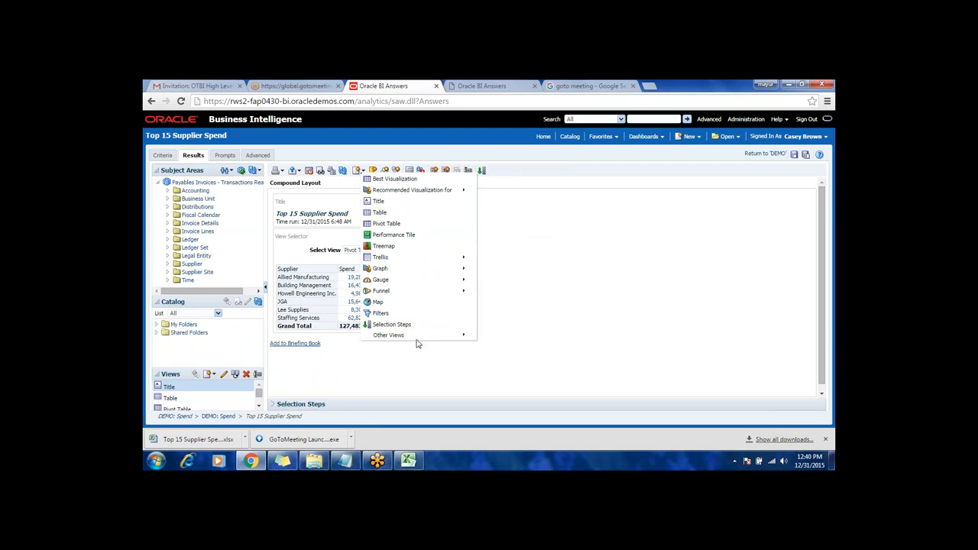
{"action": "left_click", "coordinate": [381, 313]}
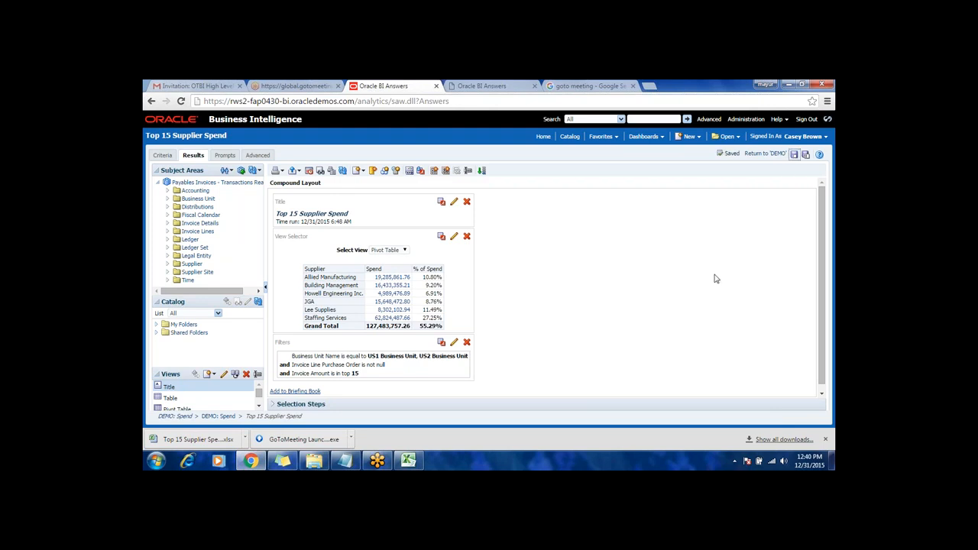
Reopen the DEMO - Spend dashboard and check the Supplier prompt list without choosing a supplier
{"action": "left_click", "coordinate": [643, 136]}
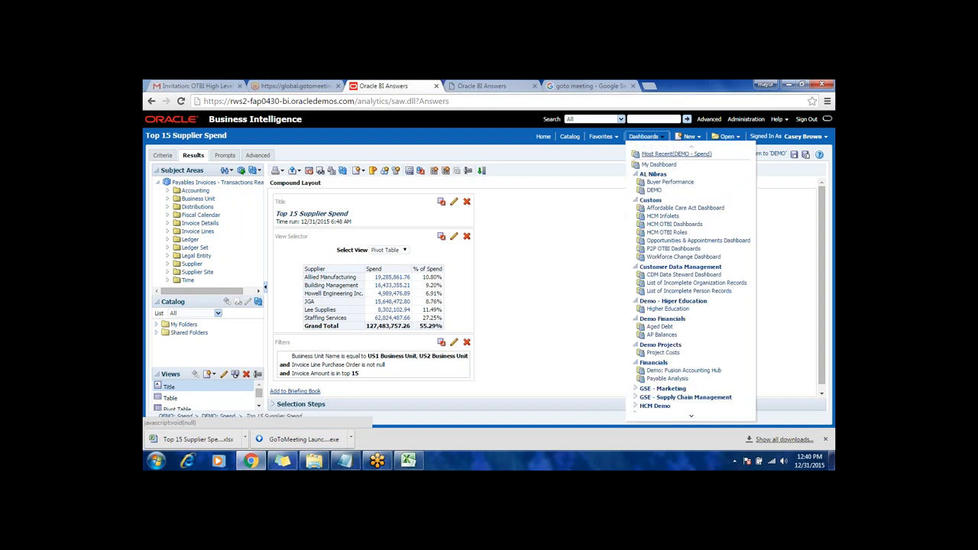
{"action": "left_click", "coordinate": [655, 153]}
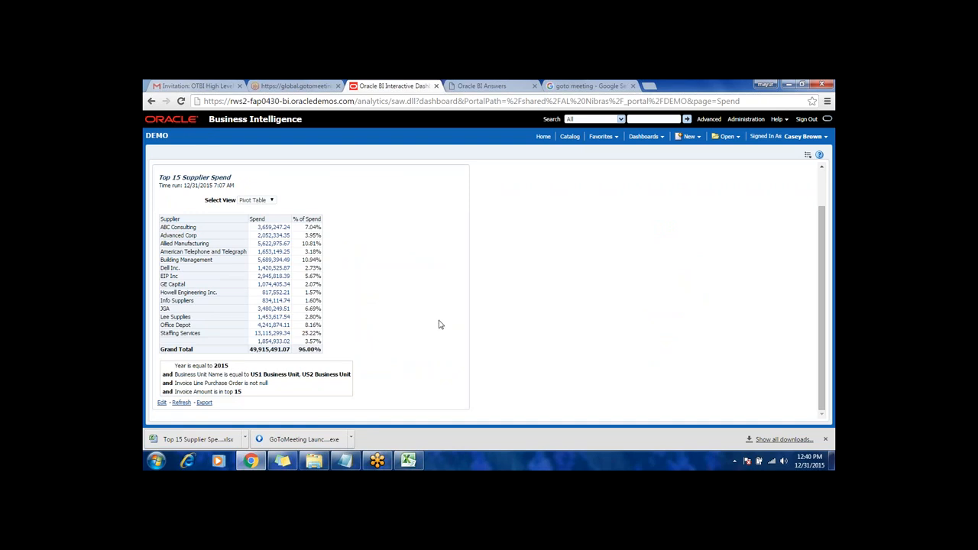
{"action": "left_click", "coordinate": [328, 182]}
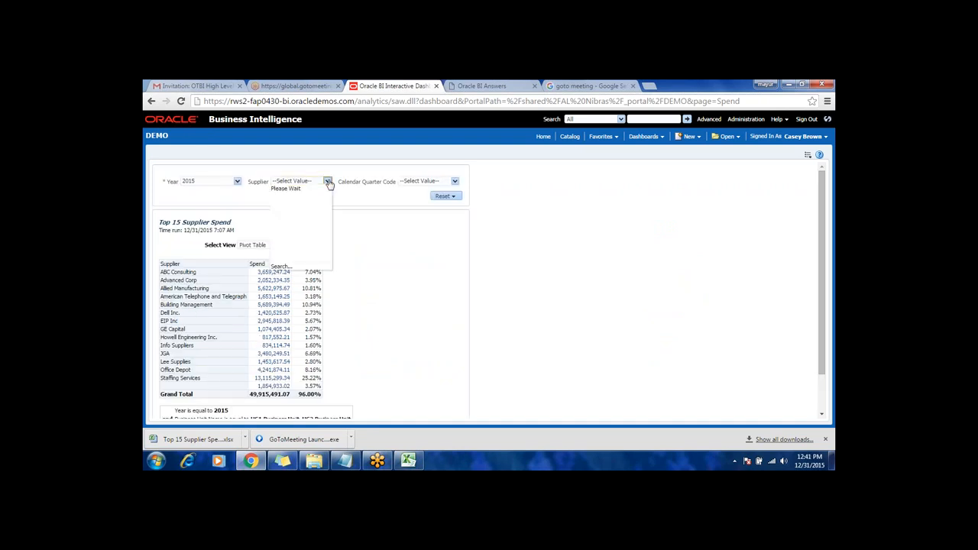
{"action": "left_click", "coordinate": [405, 234]}
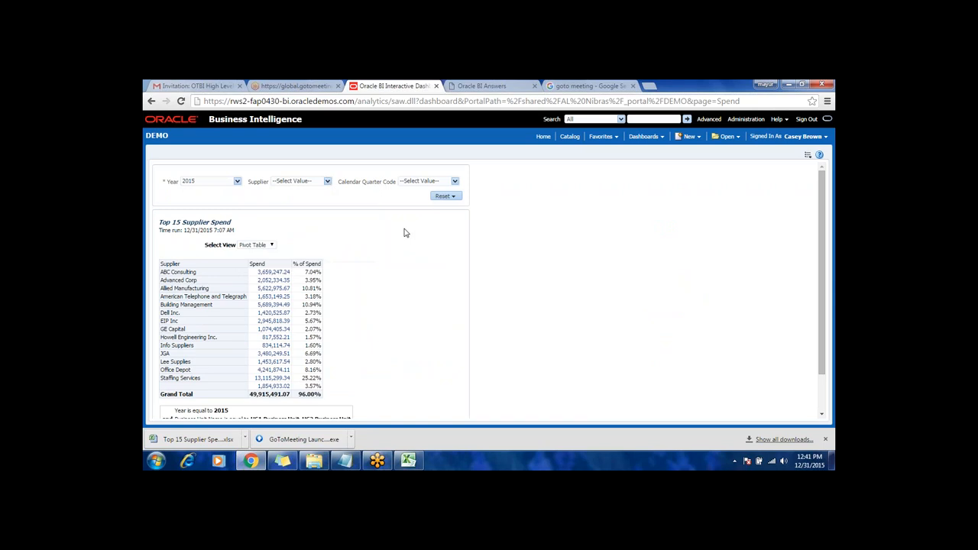
{"action": "scroll", "coordinate": [349, 284], "scroll_direction": "down", "scroll_amount": 2}
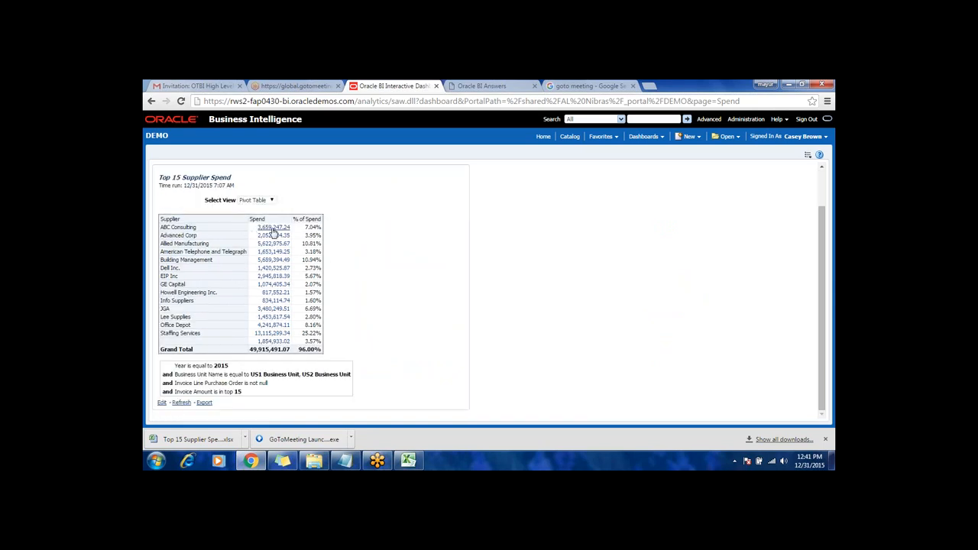
{"action": "left_click", "coordinate": [273, 231]}
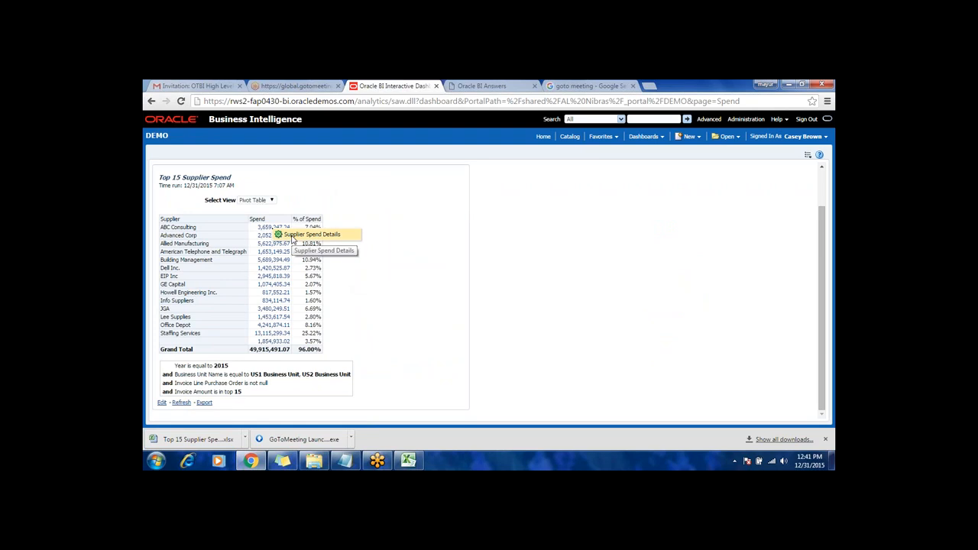
{"action": "left_click", "coordinate": [292, 236]}
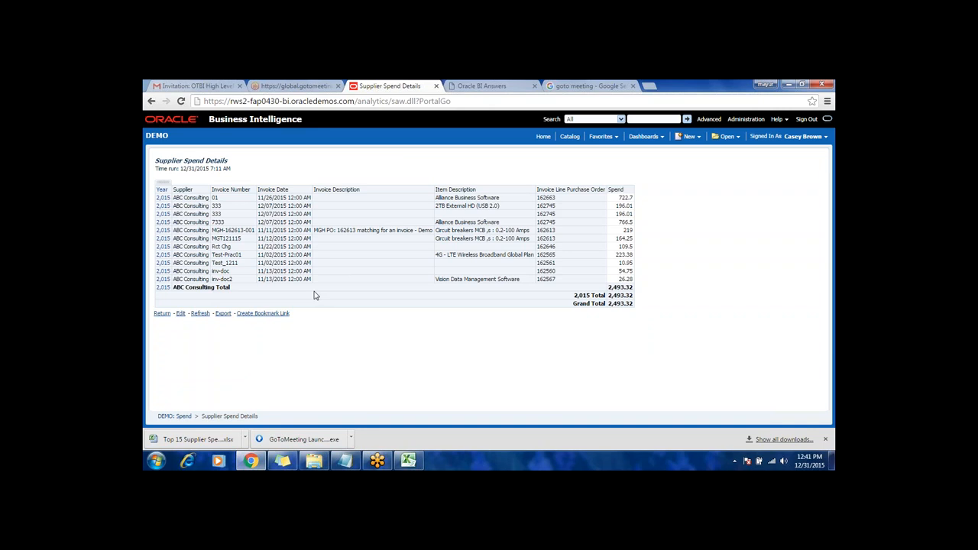
{"action": "left_click", "coordinate": [162, 314]}
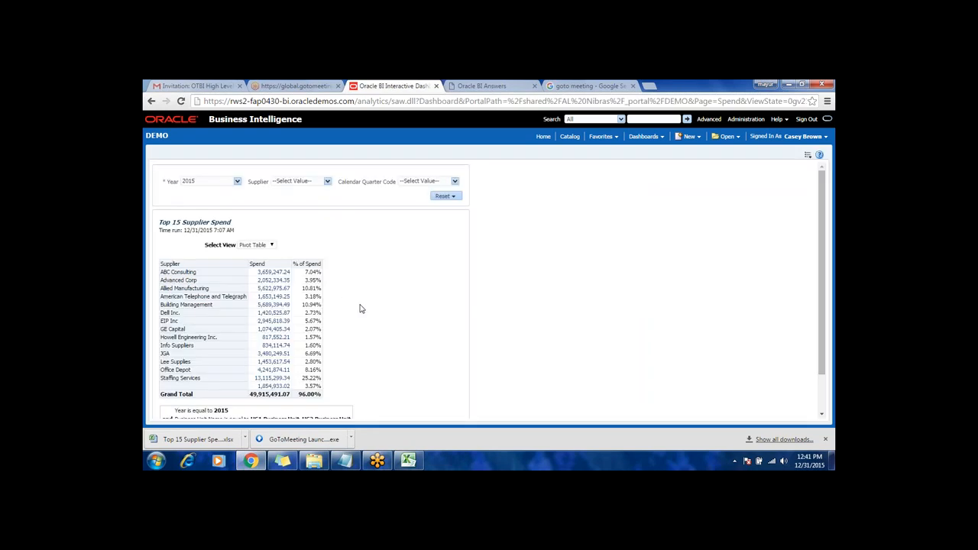
{"action": "scroll", "coordinate": [362, 309], "scroll_direction": "down", "scroll_amount": 2}
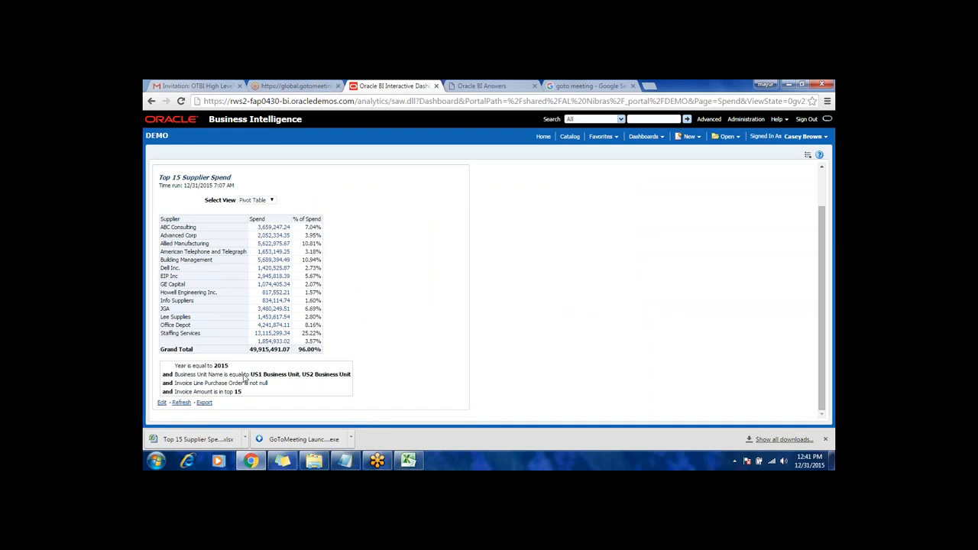
{"action": "left_click", "coordinate": [273, 254]}
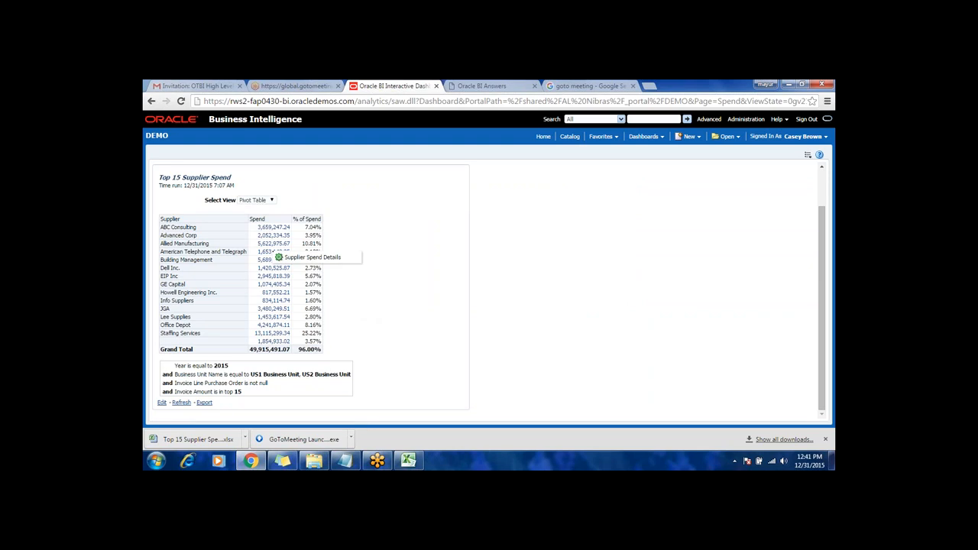
{"action": "left_click", "coordinate": [293, 260]}
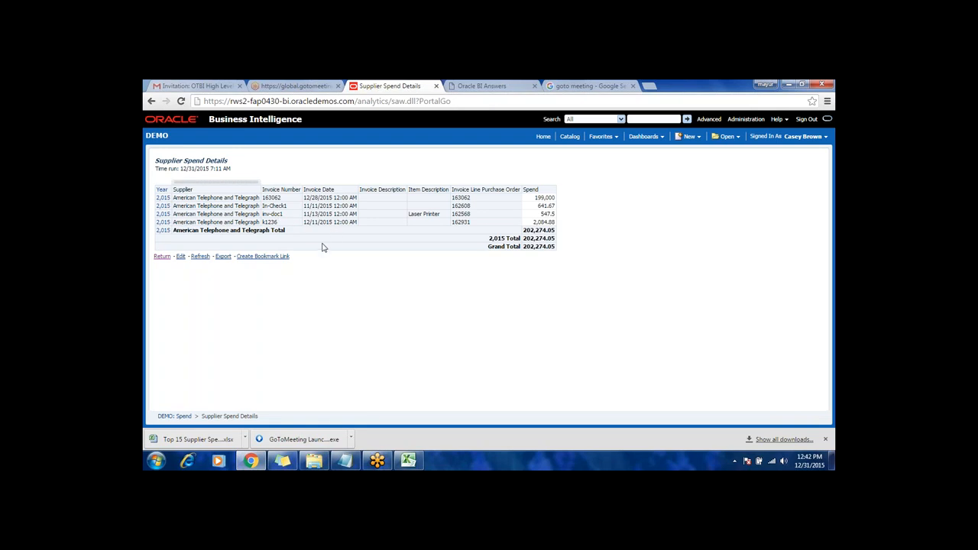
{"action": "left_click", "coordinate": [160, 258]}
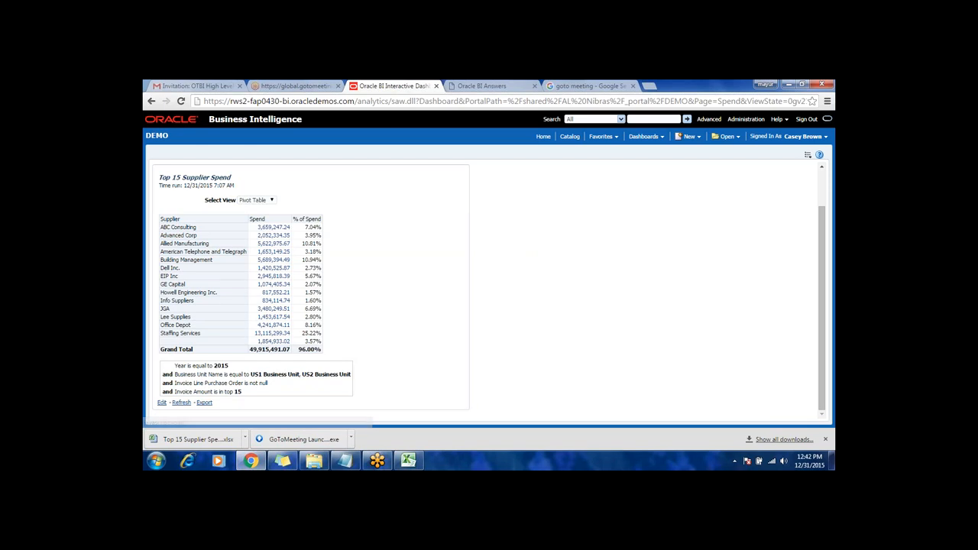
Review the Year 2015 Top 15 Supplier Spend page, then bring up the Dashboards list
{"action": "scroll", "coordinate": [374, 304], "scroll_direction": "up", "scroll_amount": 1}
{"action": "scroll", "coordinate": [375, 304], "scroll_direction": "down", "scroll_amount": 1}
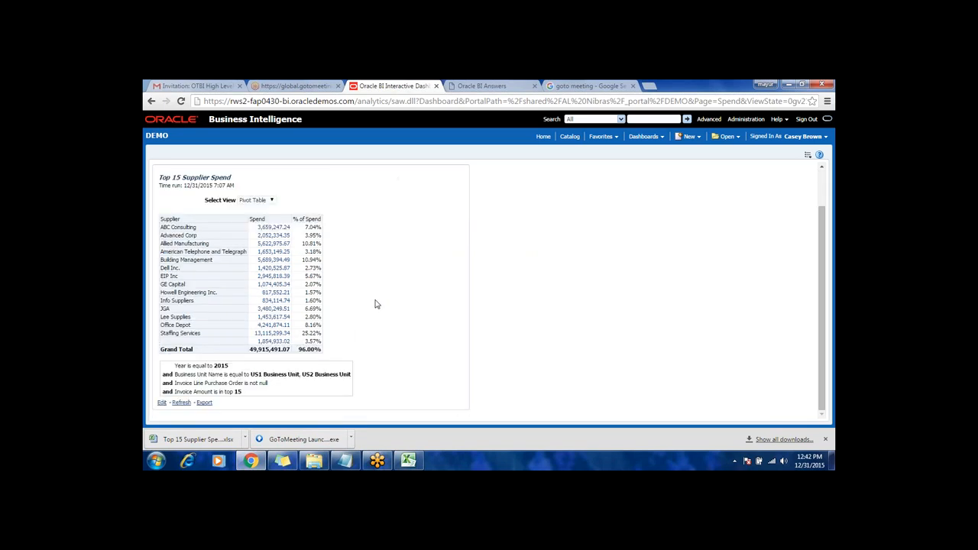
{"action": "scroll", "coordinate": [375, 304], "scroll_direction": "up", "scroll_amount": 1}
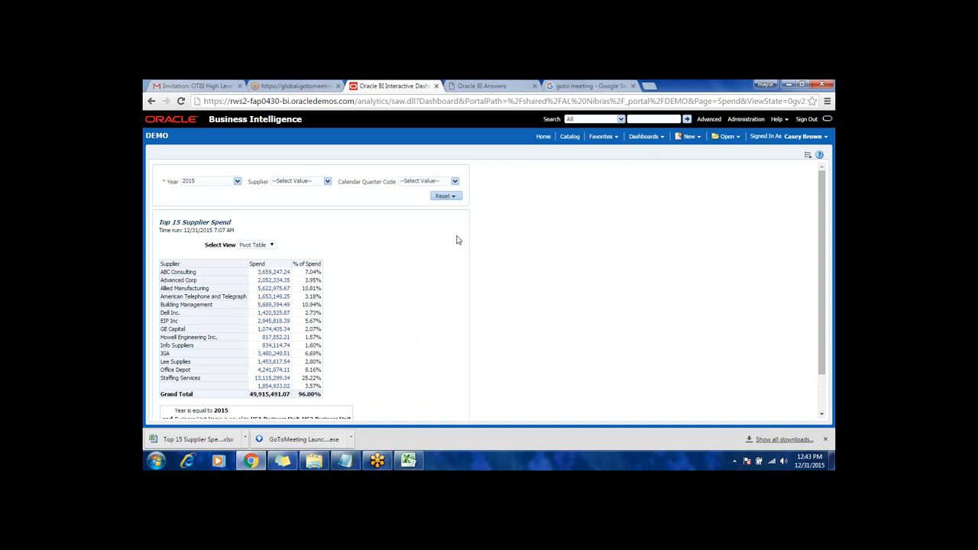
{"action": "left_click", "coordinate": [648, 138]}
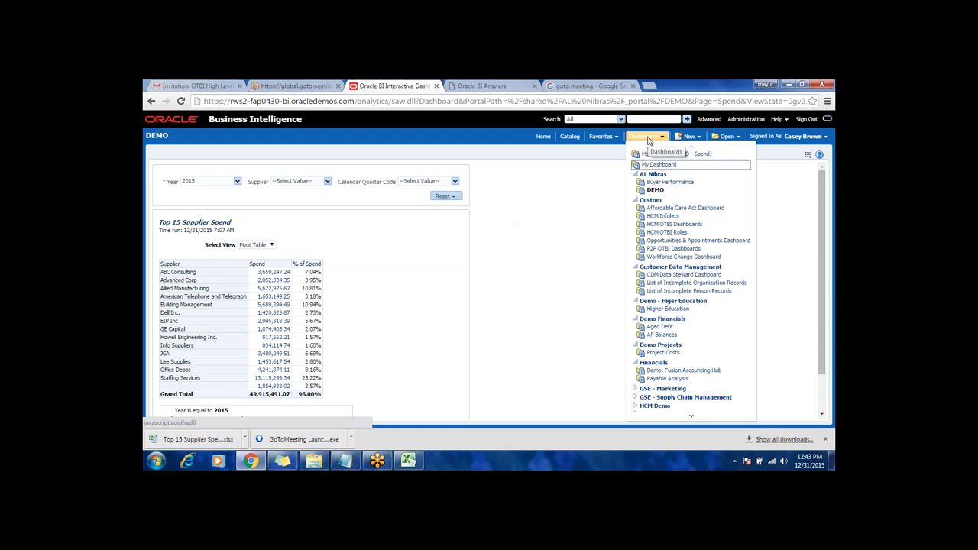
From the Home page, create an analysis on the General Ledger - Balances Real Time subject area
{"action": "left_click", "coordinate": [543, 137]}
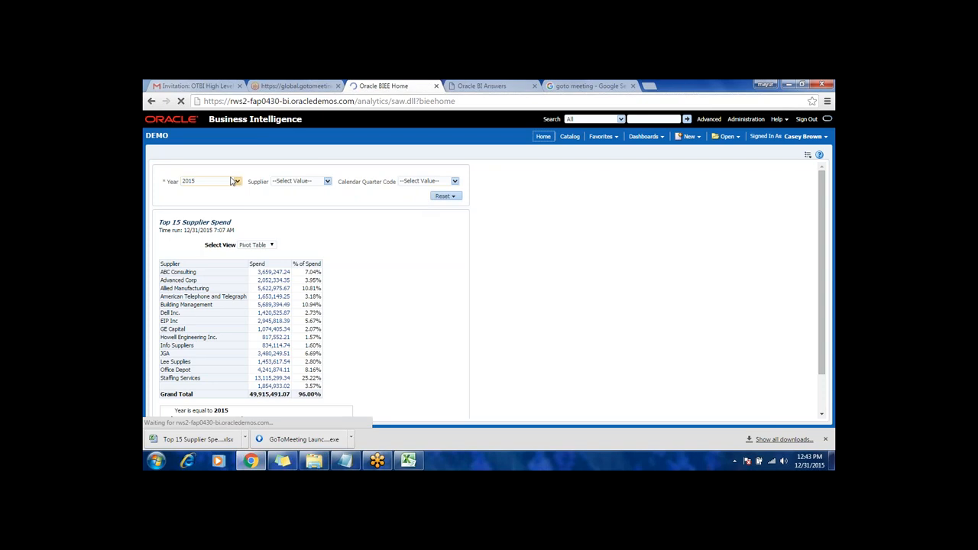
{"action": "left_click", "coordinate": [198, 185]}
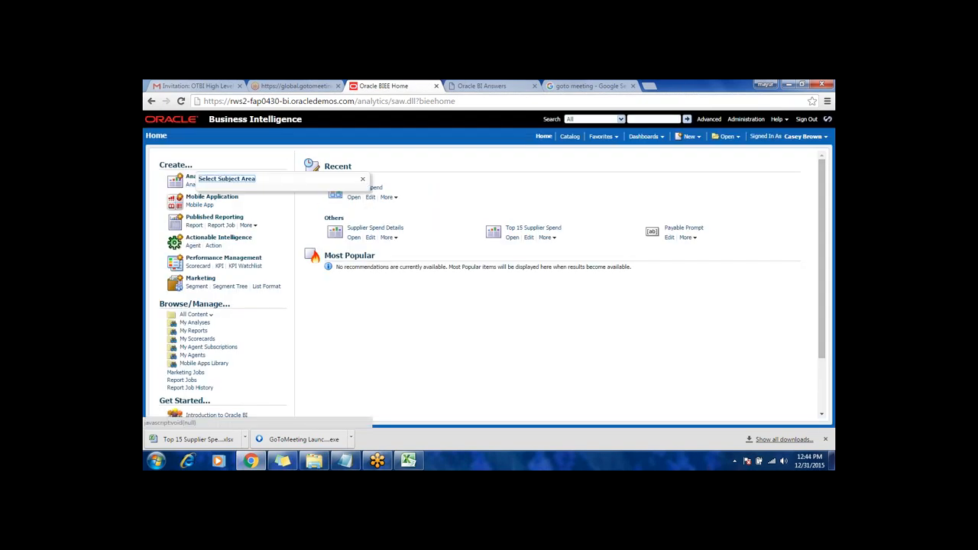
{"action": "scroll", "coordinate": [306, 282], "scroll_direction": "down", "scroll_amount": 5}
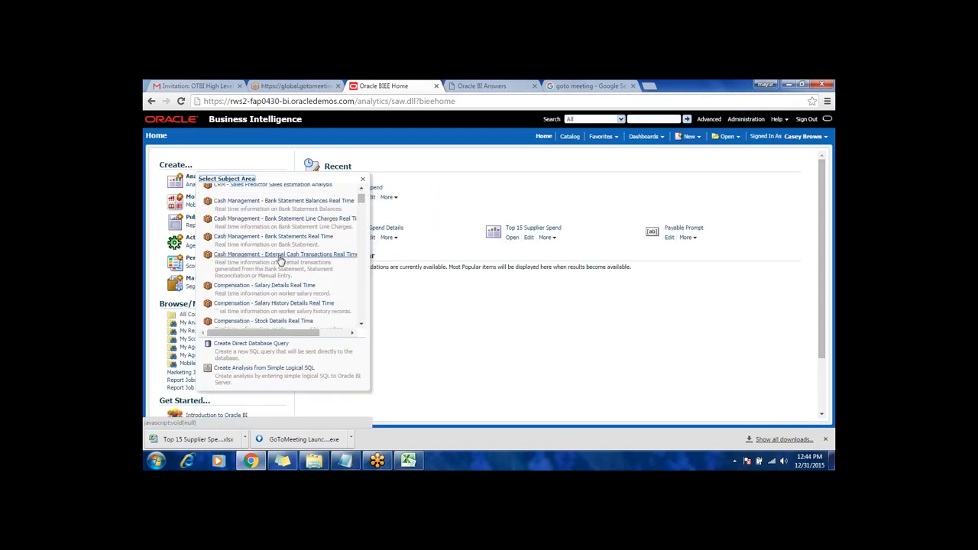
{"action": "scroll", "coordinate": [315, 287], "scroll_direction": "down", "scroll_amount": 8}
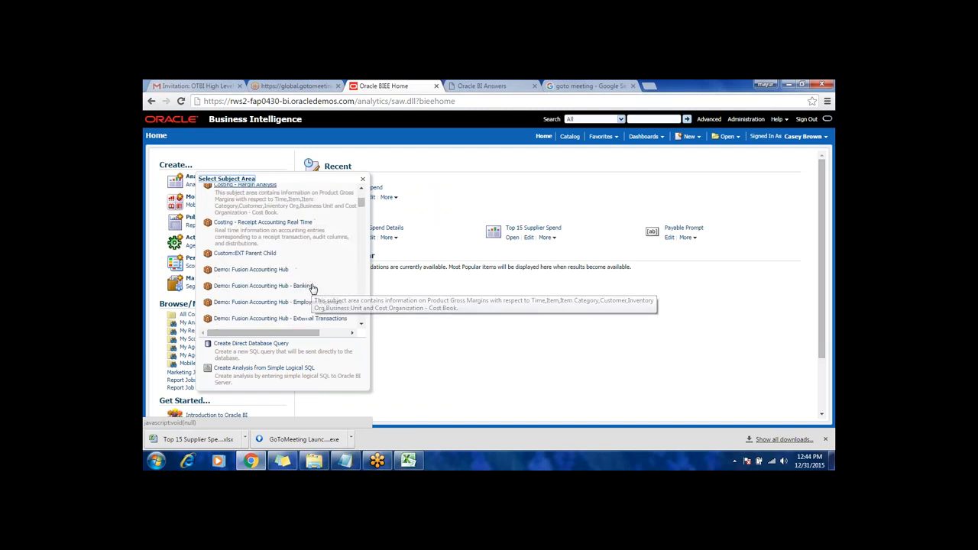
{"action": "scroll", "coordinate": [320, 285], "scroll_direction": "up", "scroll_amount": 3}
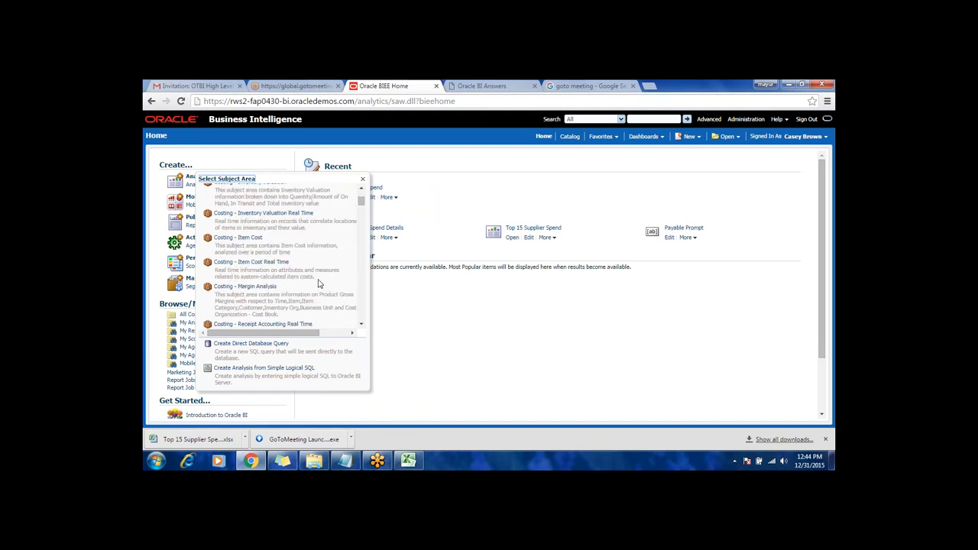
{"action": "scroll", "coordinate": [319, 284], "scroll_direction": "down", "scroll_amount": 5}
{"action": "scroll", "coordinate": [279, 252], "scroll_direction": "down", "scroll_amount": 5}
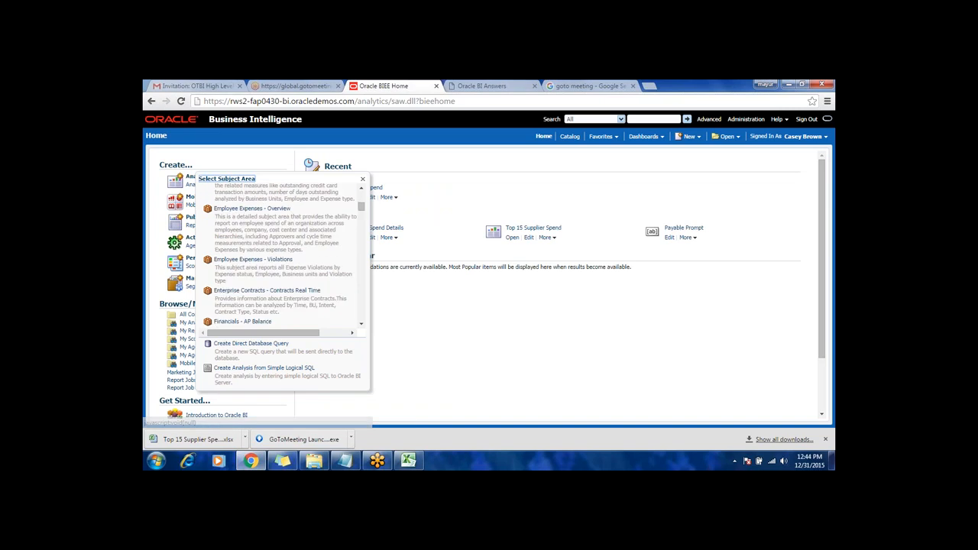
{"action": "scroll", "coordinate": [279, 256], "scroll_direction": "down", "scroll_amount": 10}
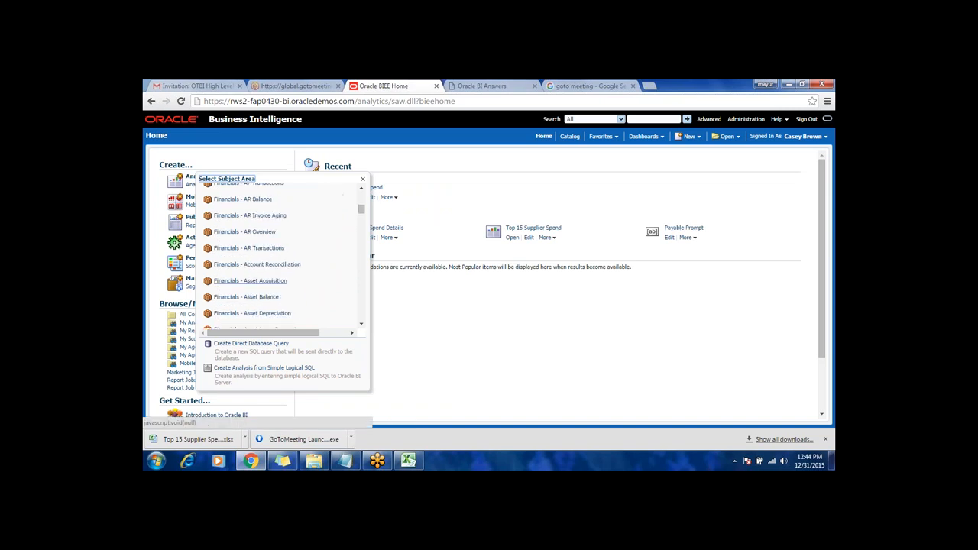
{"action": "scroll", "coordinate": [314, 254], "scroll_direction": "down", "scroll_amount": 3}
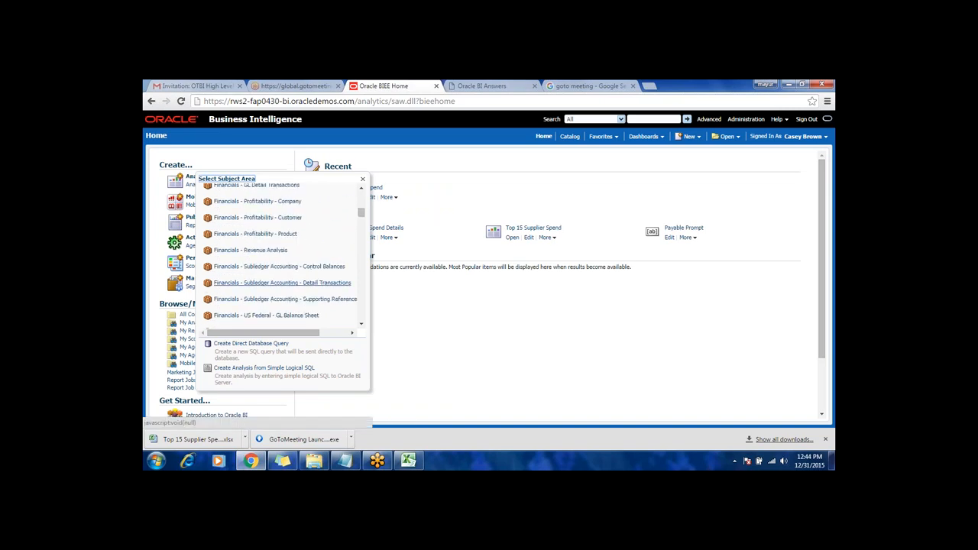
{"action": "scroll", "coordinate": [315, 254], "scroll_direction": "down", "scroll_amount": 3}
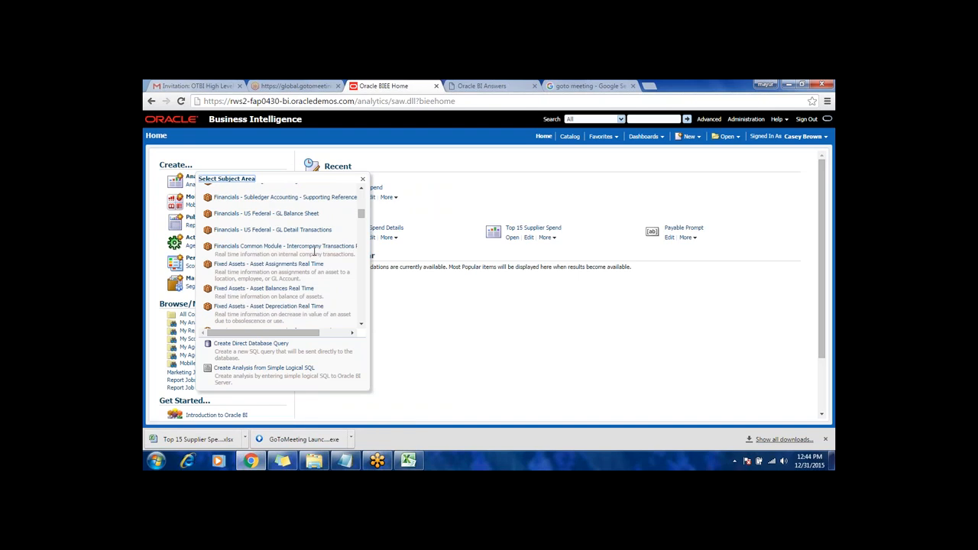
{"action": "scroll", "coordinate": [314, 253], "scroll_direction": "up", "scroll_amount": 1}
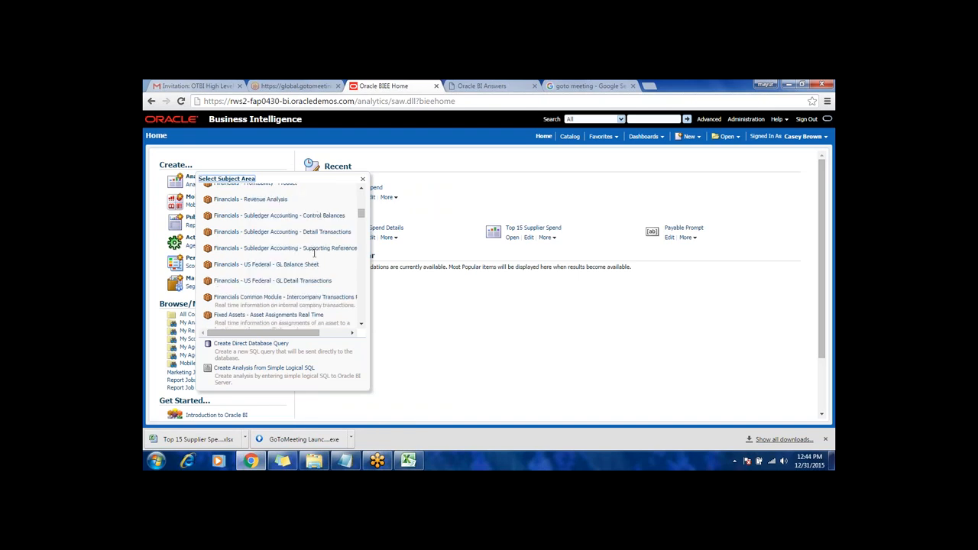
{"action": "scroll", "coordinate": [315, 253], "scroll_direction": "up", "scroll_amount": 1}
{"action": "scroll", "coordinate": [314, 256], "scroll_direction": "up", "scroll_amount": 1}
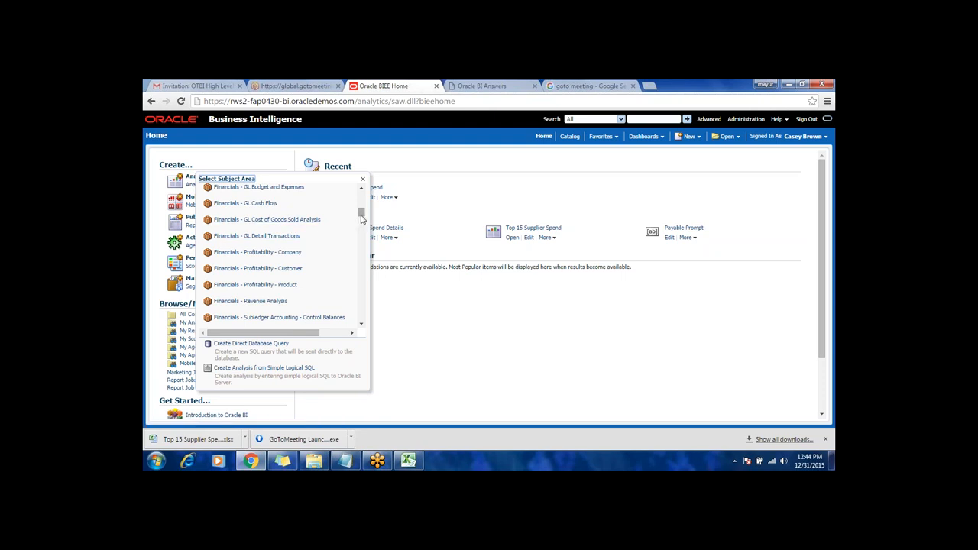
{"action": "left_click_drag", "start_coordinate": [362, 220], "coordinate": [360, 223]}
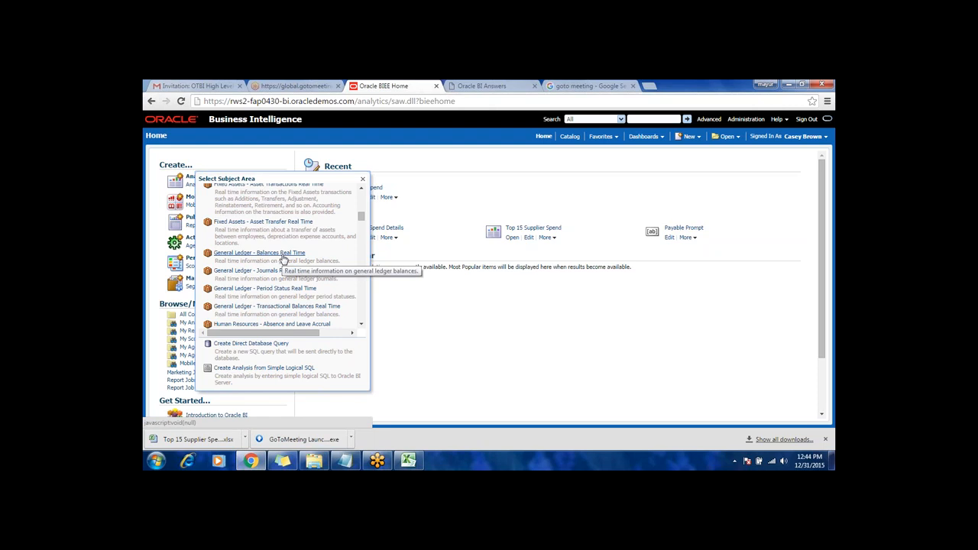
{"action": "left_click", "coordinate": [259, 253]}
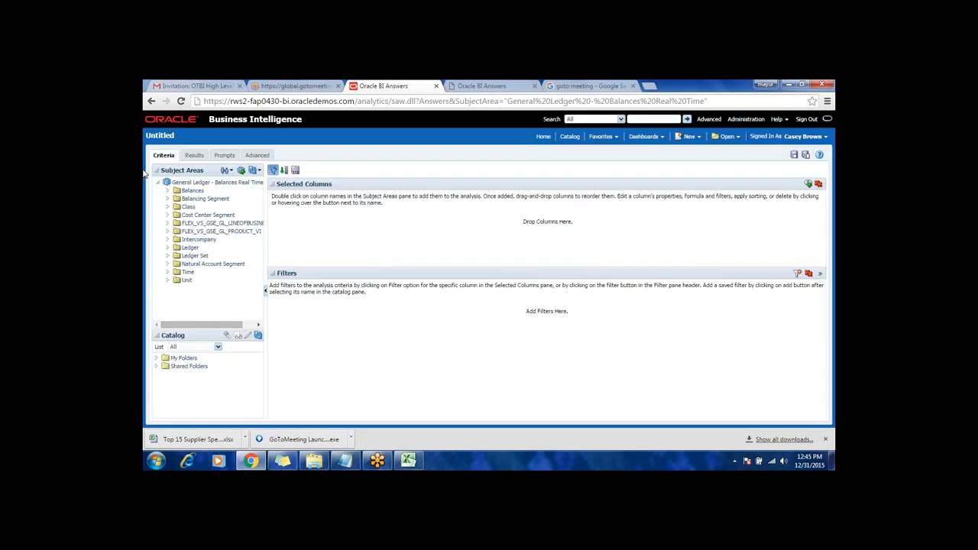
Check the subject area tree's sort options and the add/remove subject areas list, leaving them unchanged
{"action": "left_click", "coordinate": [191, 199]}
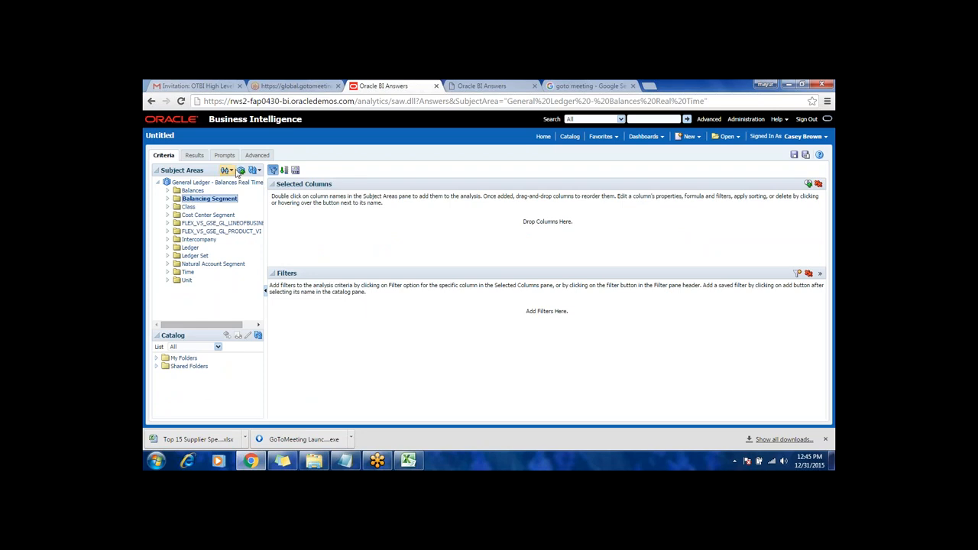
{"action": "left_click", "coordinate": [226, 171]}
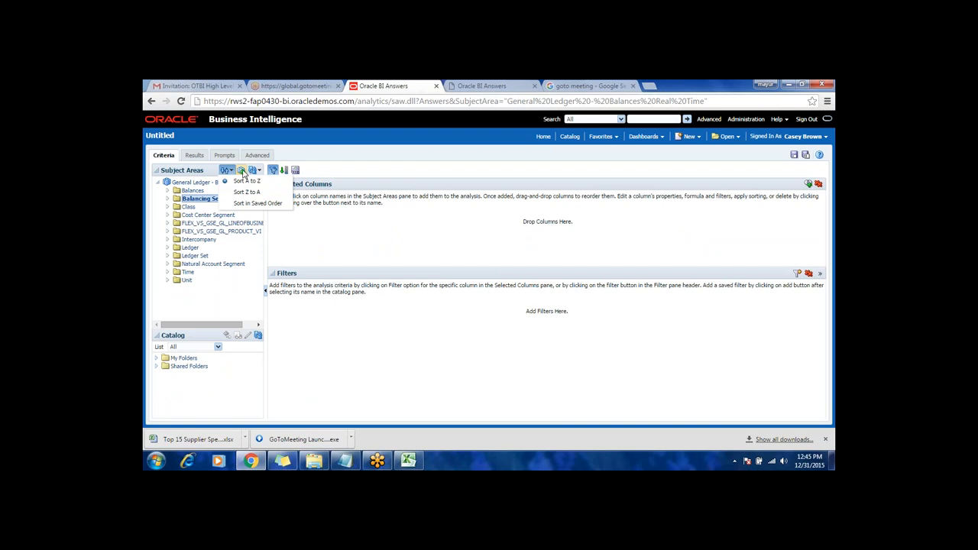
{"action": "left_click", "coordinate": [243, 171]}
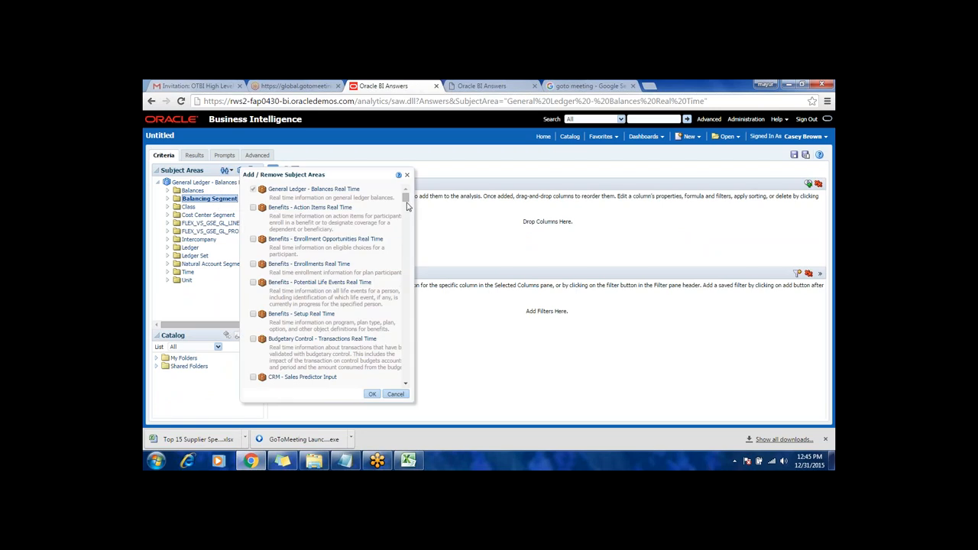
{"action": "left_click_drag", "start_coordinate": [406, 205], "coordinate": [405, 221]}
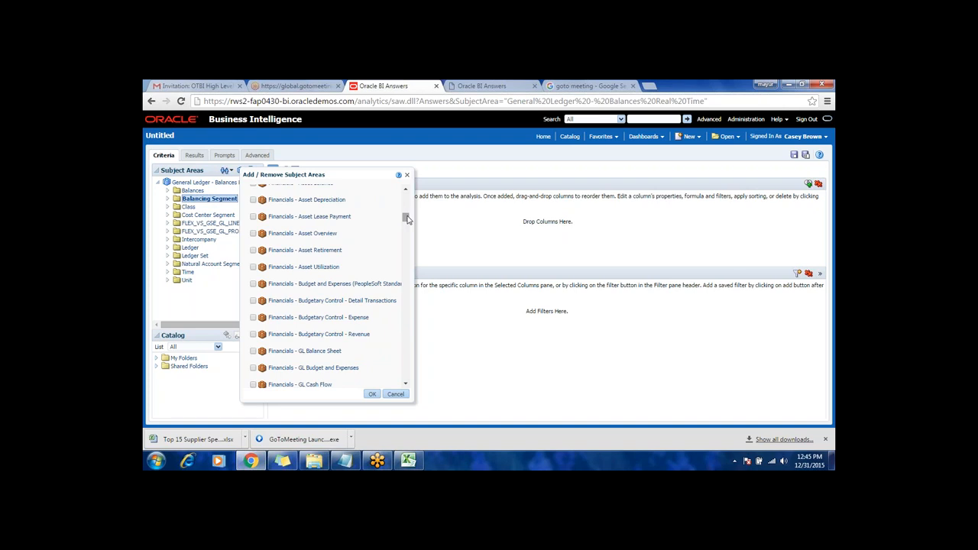
{"action": "scroll", "coordinate": [406, 218], "scroll_direction": "up", "scroll_amount": 3}
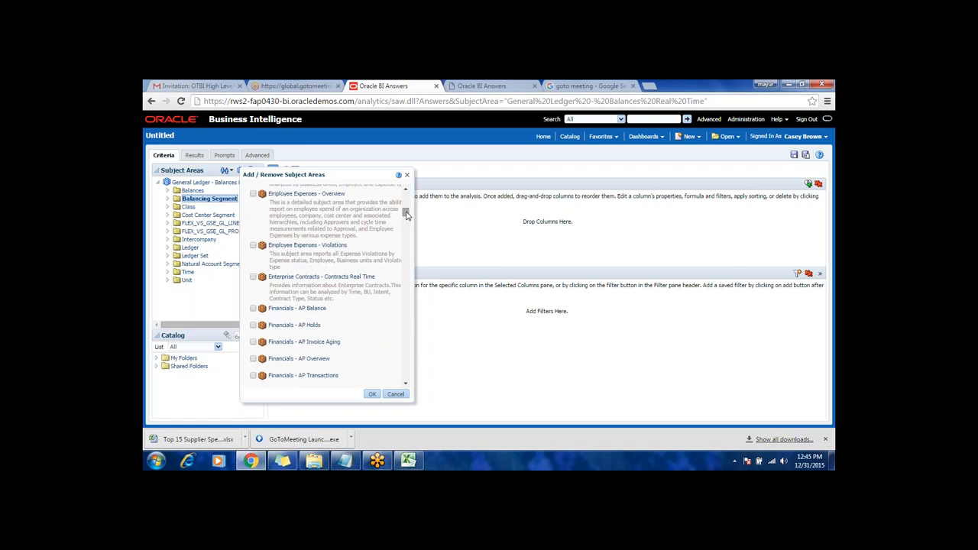
{"action": "scroll", "coordinate": [406, 216], "scroll_direction": "up", "scroll_amount": 2}
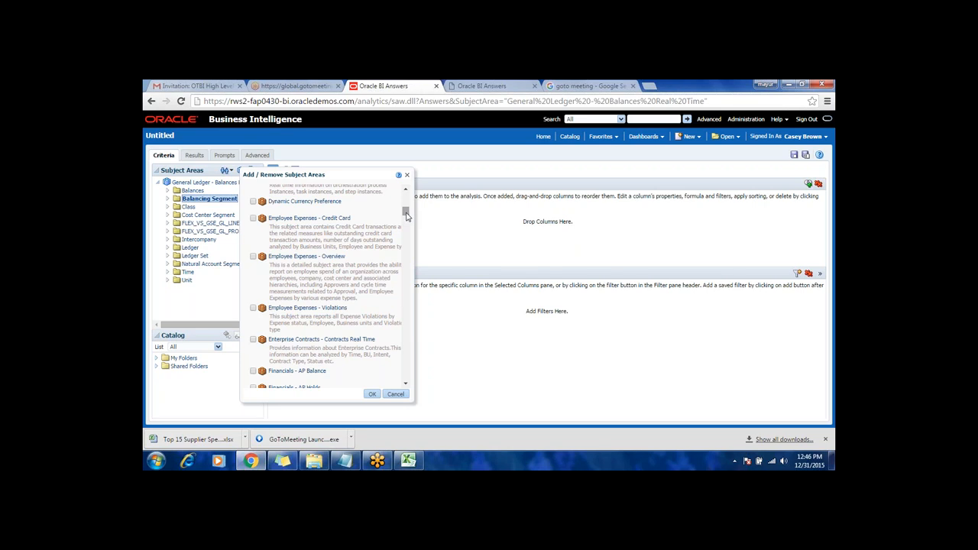
{"action": "mouse_move", "coordinate": [407, 216]}
{"action": "left_mouse_down"}
{"action": "mouse_move", "coordinate": [412, 245]}
{"action": "mouse_move", "coordinate": [417, 201]}
{"action": "left_mouse_up"}
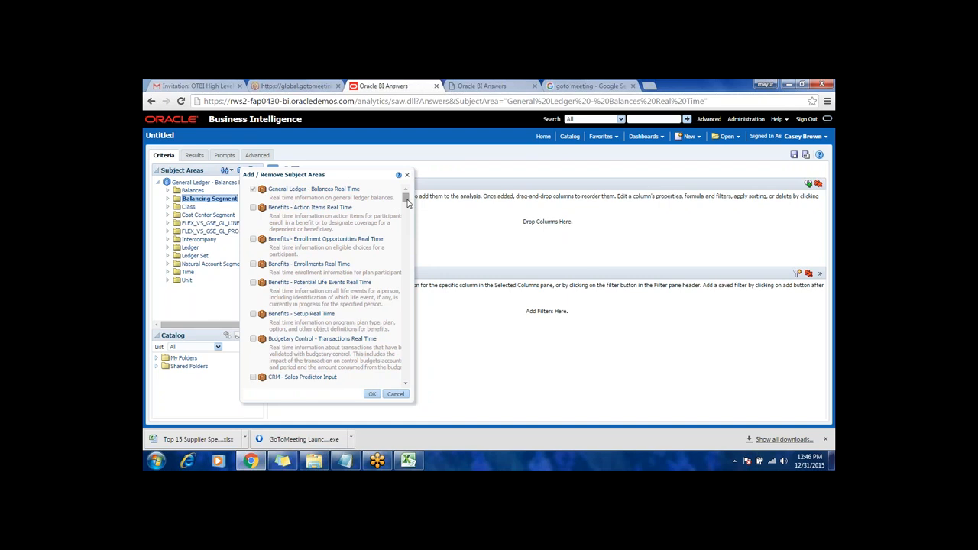
{"action": "left_click_drag", "start_coordinate": [405, 200], "coordinate": [407, 207]}
{"action": "scroll", "coordinate": [403, 208], "scroll_direction": "up", "scroll_amount": 10}
{"action": "mouse_move", "coordinate": [406, 200]}
{"action": "left_mouse_down"}
{"action": "mouse_move", "coordinate": [406, 279]}
{"action": "mouse_move", "coordinate": [406, 197]}
{"action": "left_mouse_up"}
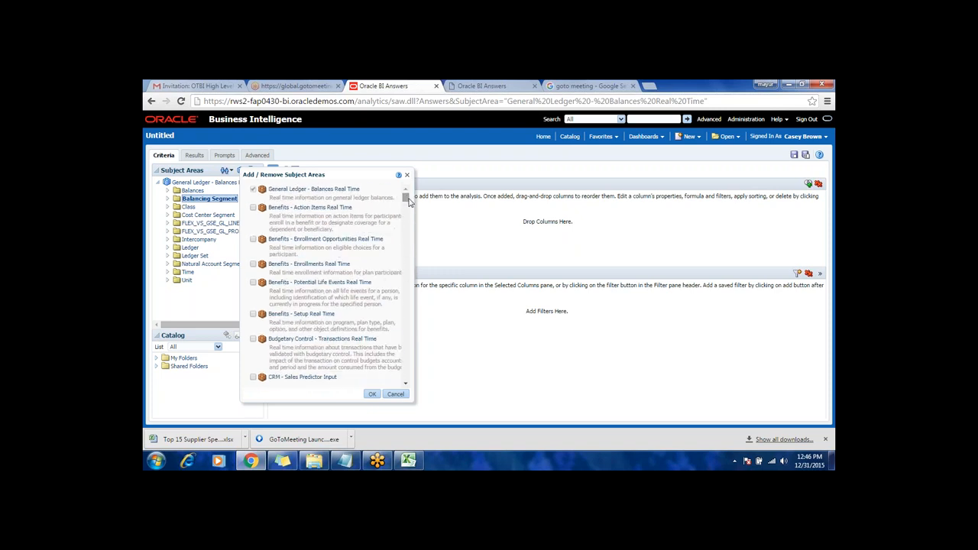
{"action": "left_click", "coordinate": [396, 394]}
Expand the segment folders, add Balancing Segment to Selected Columns, and preview the Results
{"action": "left_click", "coordinate": [197, 215]}
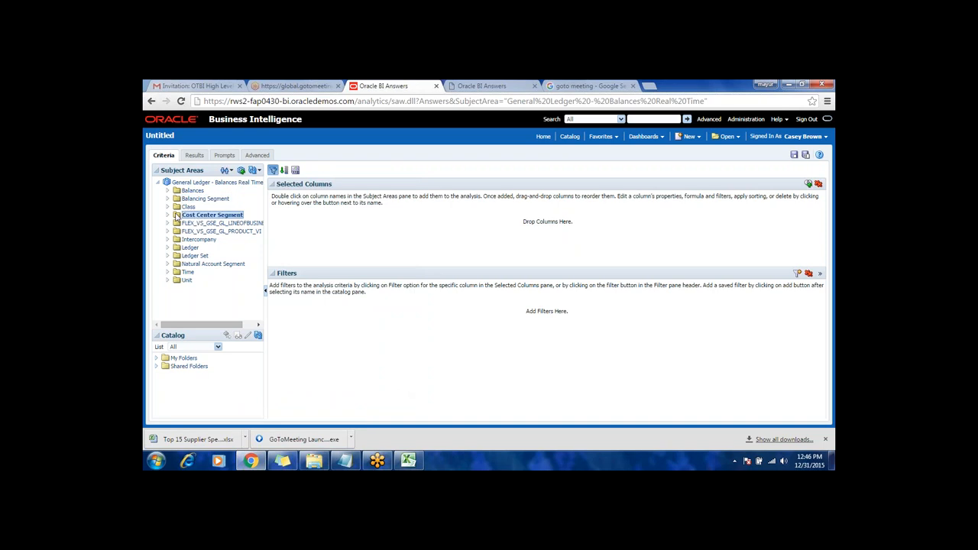
{"action": "double_click", "coordinate": [189, 208]}
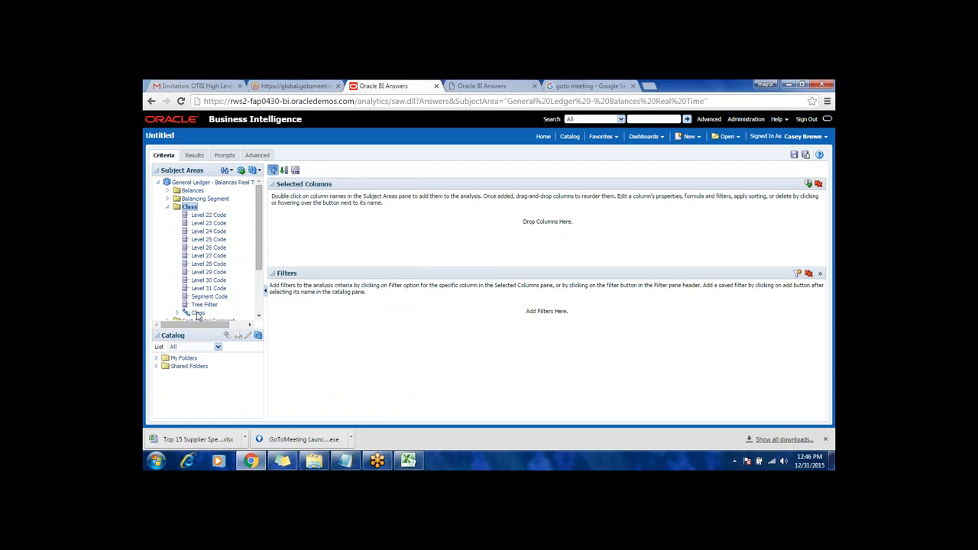
{"action": "left_click", "coordinate": [198, 313]}
{"action": "left_click", "coordinate": [168, 198]}
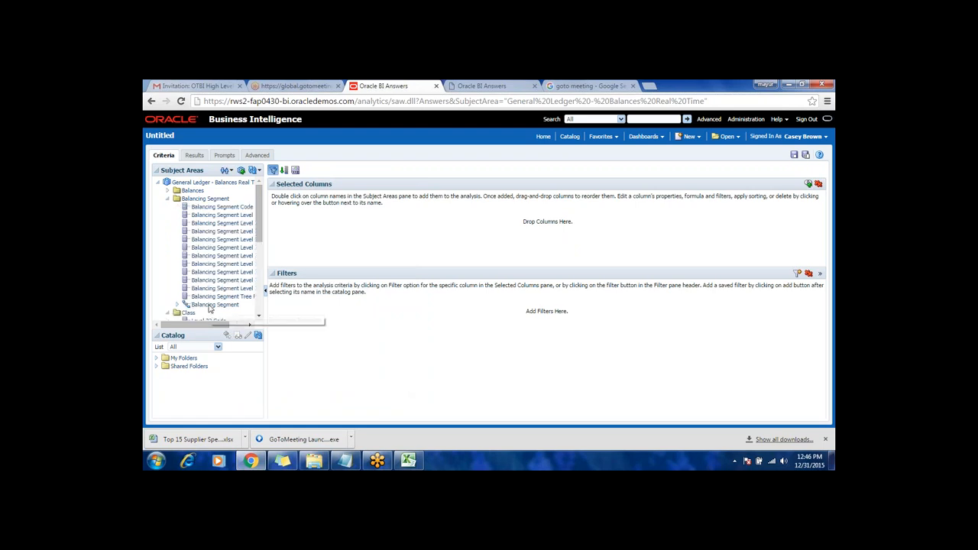
{"action": "left_click", "coordinate": [178, 191]}
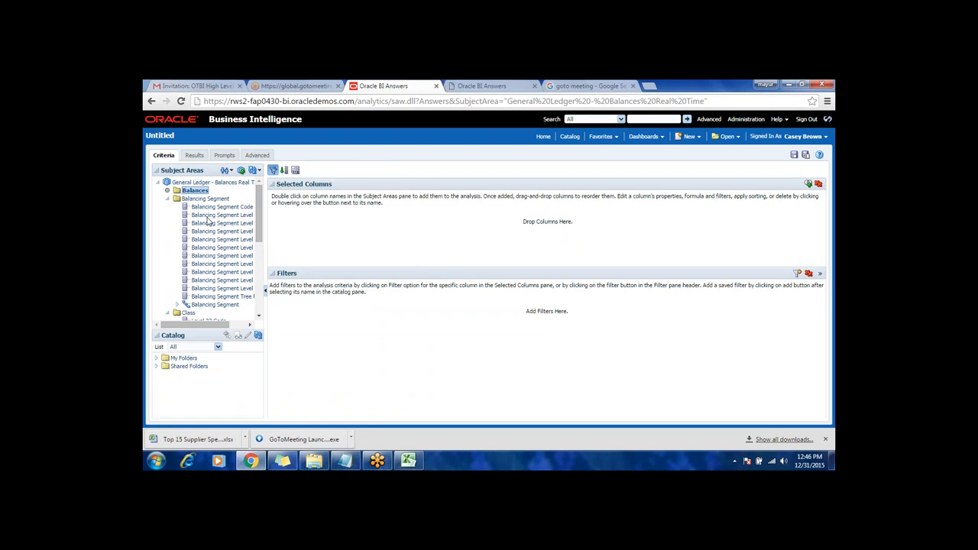
{"action": "scroll", "coordinate": [211, 275], "scroll_direction": "down", "scroll_amount": 3}
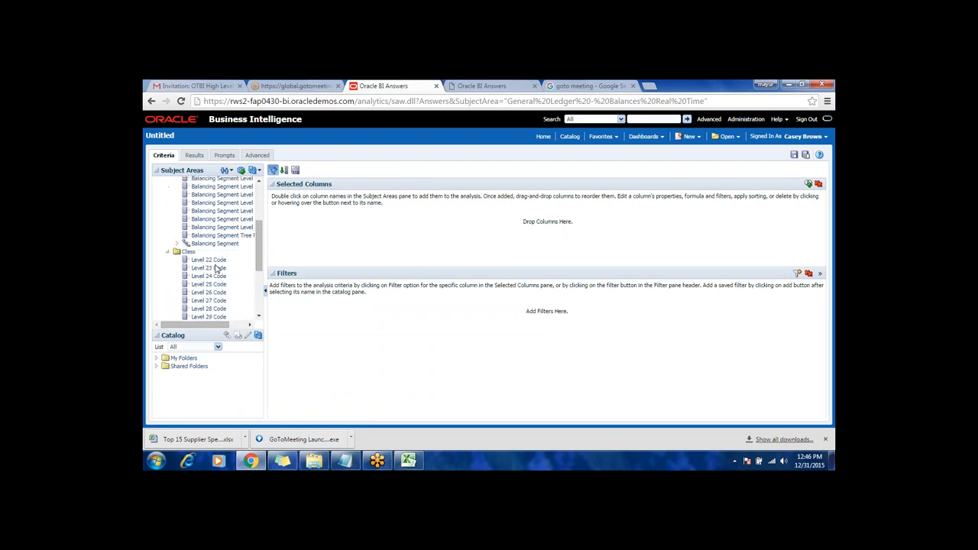
{"action": "left_click_drag", "start_coordinate": [214, 243], "coordinate": [309, 226]}
{"action": "left_click", "coordinate": [193, 155]}
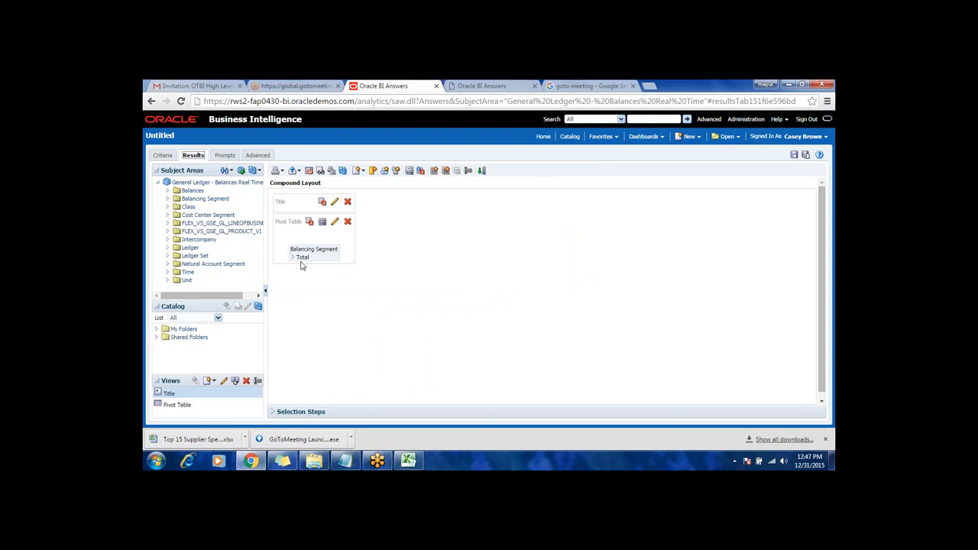
Drill the pivot's Balancing Segment Total and All Company Values down to company codes
{"action": "left_click", "coordinate": [294, 258]}
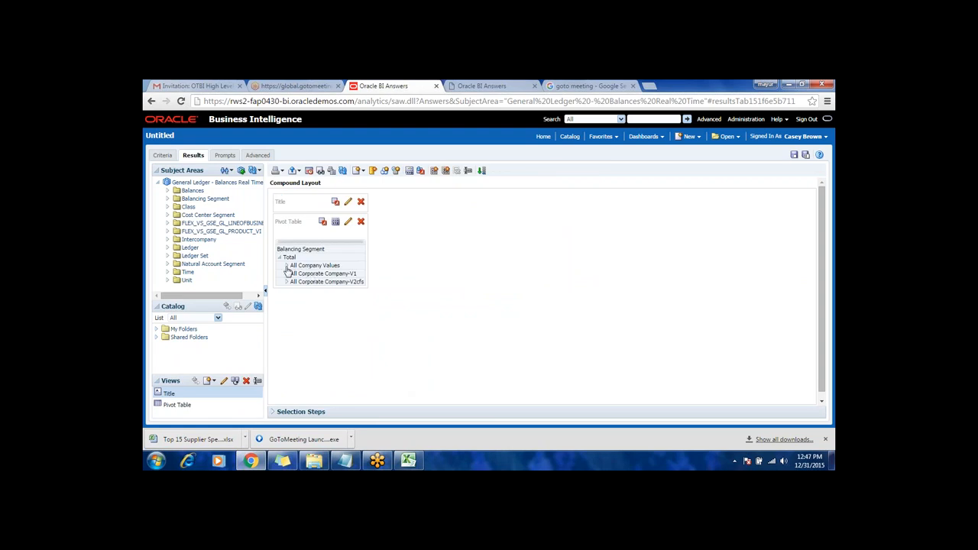
{"action": "left_click", "coordinate": [287, 267]}
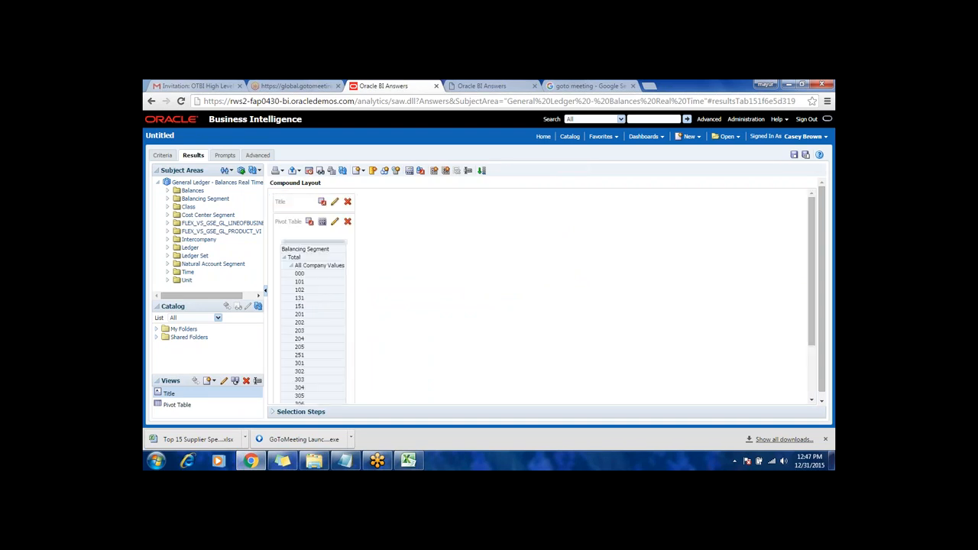
{"action": "scroll", "coordinate": [322, 300], "scroll_direction": "down", "scroll_amount": 3}
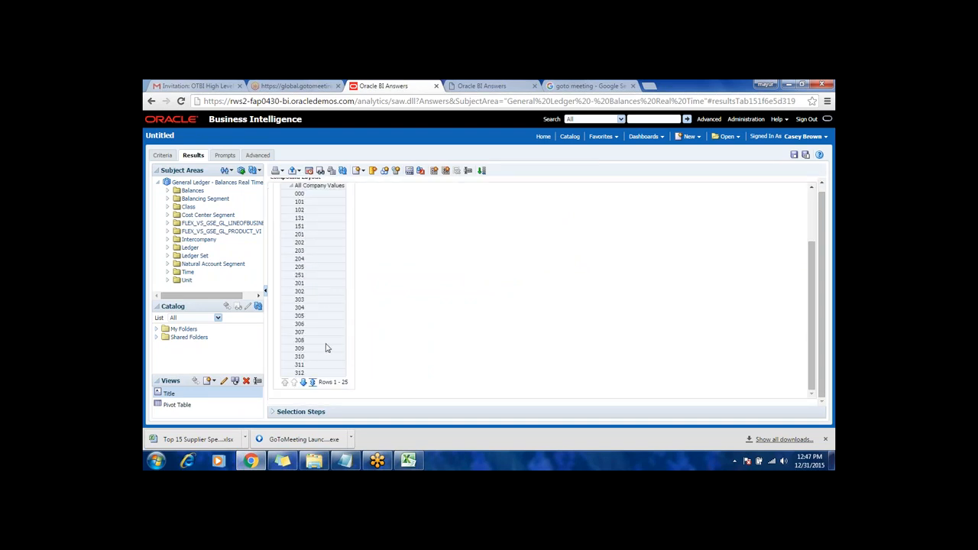
{"action": "scroll", "coordinate": [320, 336], "scroll_direction": "up", "scroll_amount": 1}
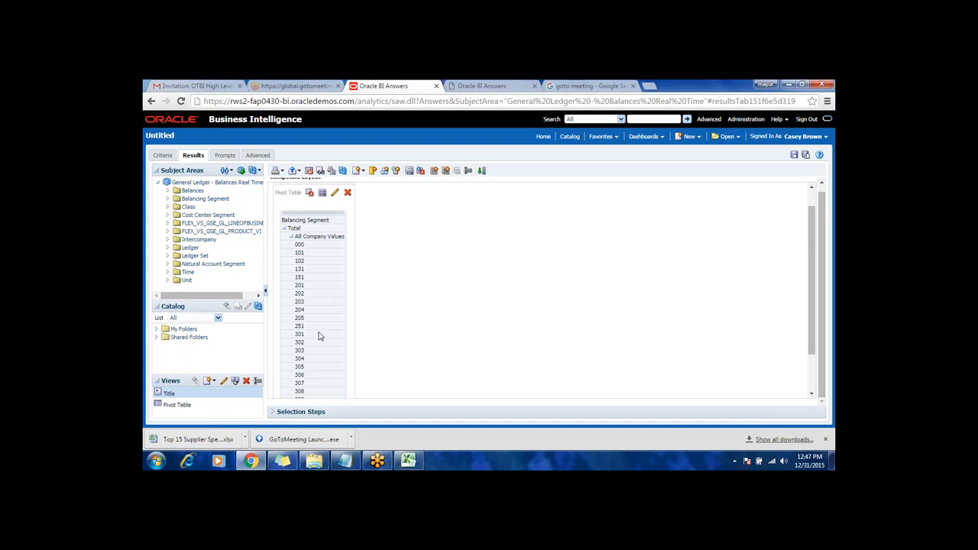
Expand the Cost Center Segment folder and delete the pivot table view from the layout
{"action": "left_click", "coordinate": [188, 217]}
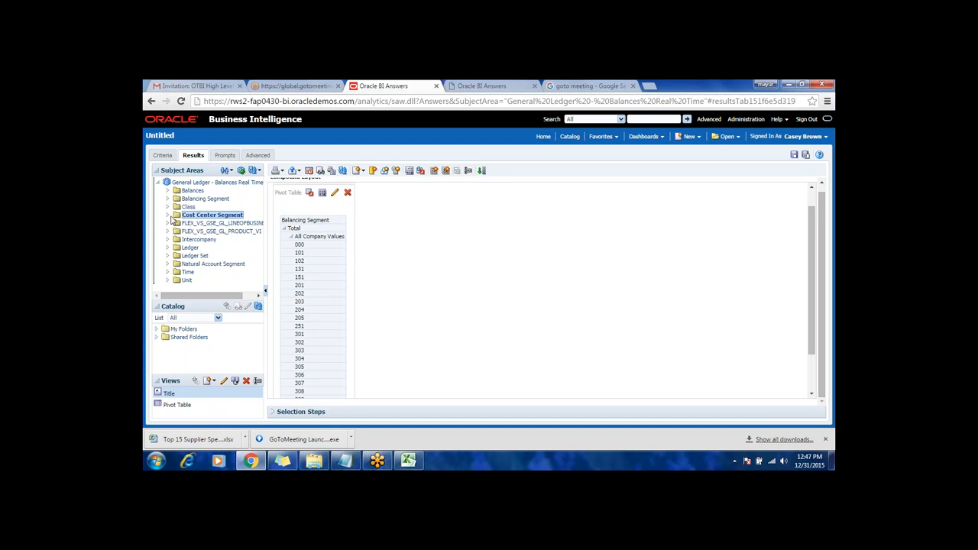
{"action": "left_click", "coordinate": [167, 215]}
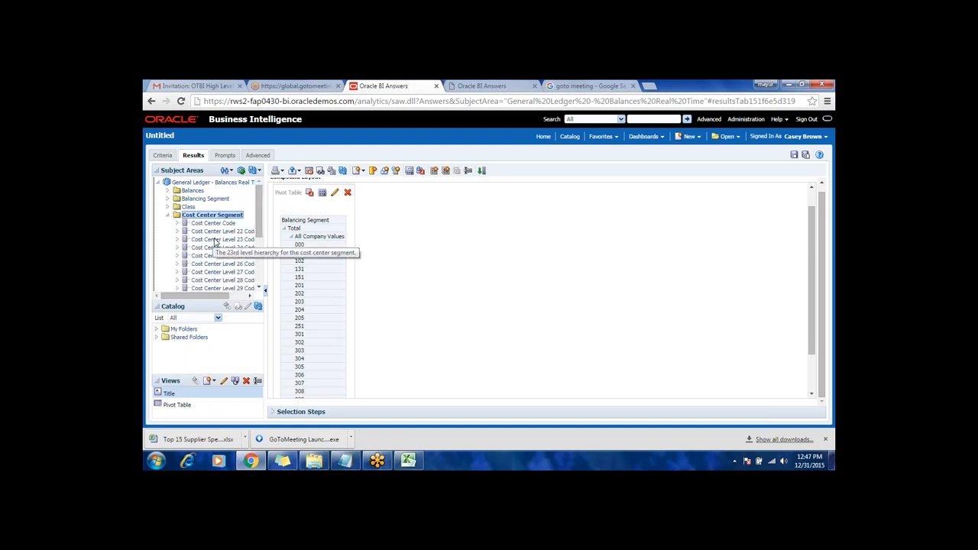
{"action": "scroll", "coordinate": [218, 256], "scroll_direction": "down", "scroll_amount": 3}
{"action": "scroll", "coordinate": [221, 260], "scroll_direction": "up", "scroll_amount": 2}
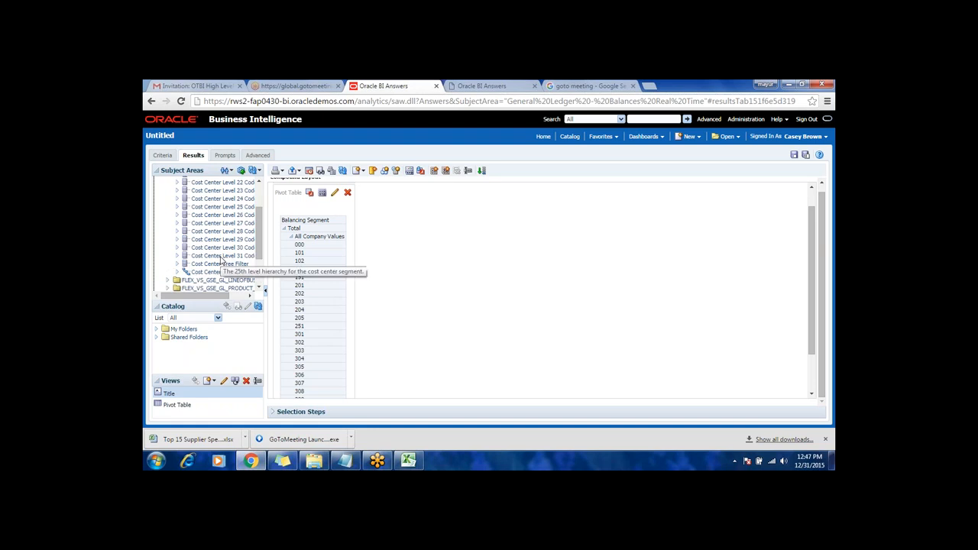
{"action": "left_click", "coordinate": [347, 194]}
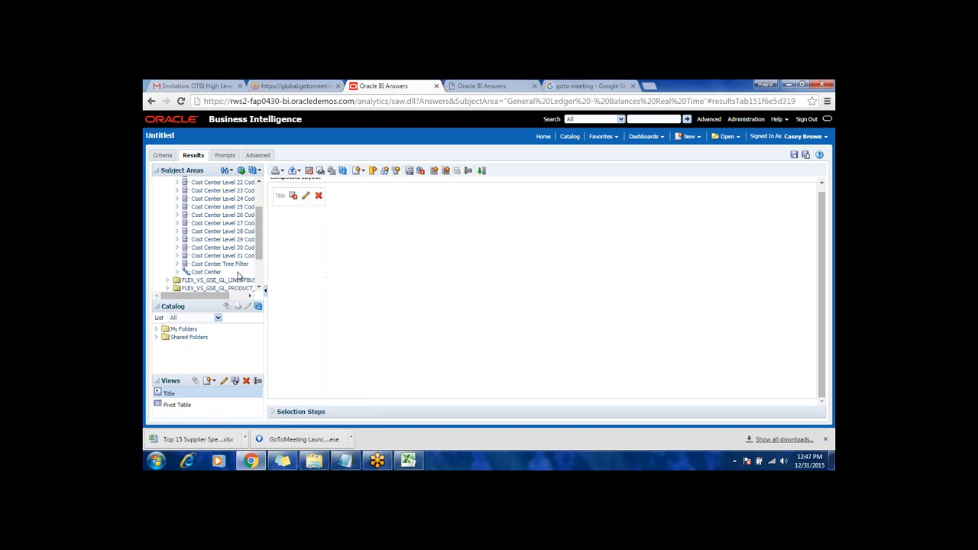
Drag Cost Center from the Cost Center Segment folder next to Balancing Segment, then return to Criteria
{"action": "left_click_drag", "start_coordinate": [224, 271], "coordinate": [278, 204]}
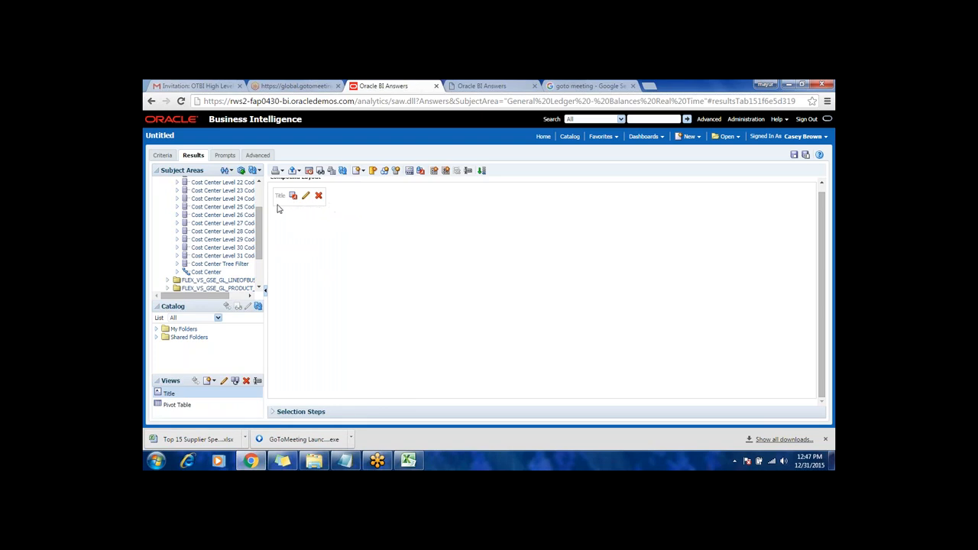
{"action": "left_click", "coordinate": [211, 273]}
{"action": "left_click", "coordinate": [162, 156]}
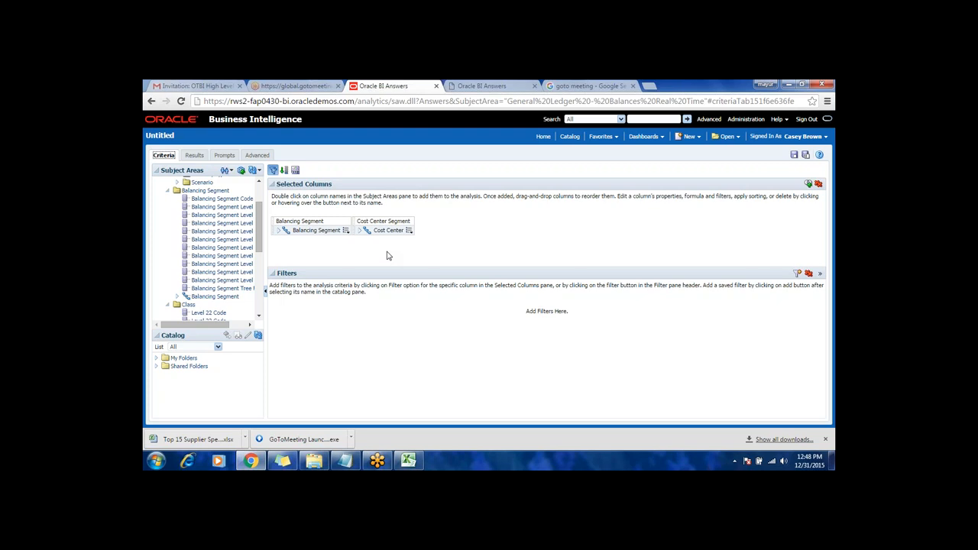
Skim the OTBI training, BI reports in Test Instance, and No Projects Timesheets emails, returning to Inbox
{"action": "left_click", "coordinate": [211, 83]}
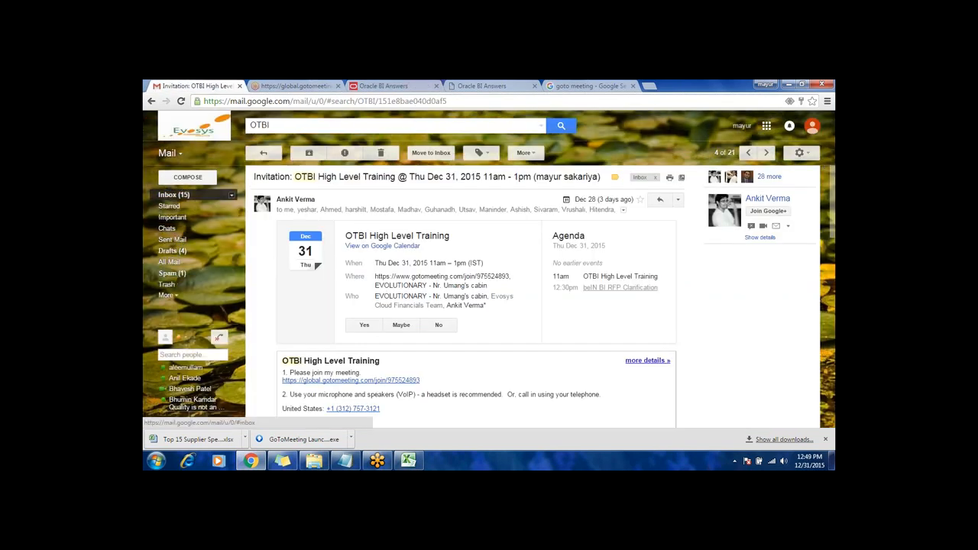
{"action": "left_click", "coordinate": [175, 195]}
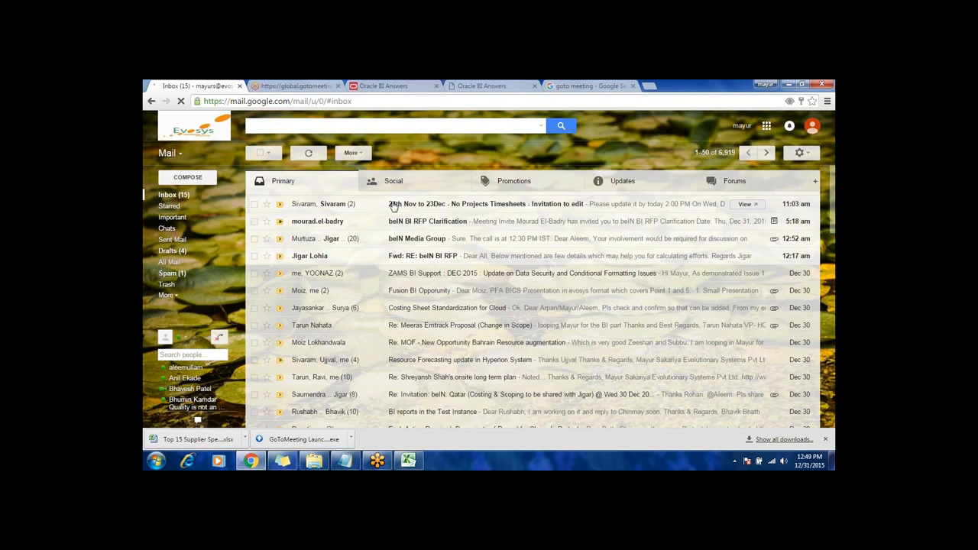
{"action": "left_click", "coordinate": [394, 205]}
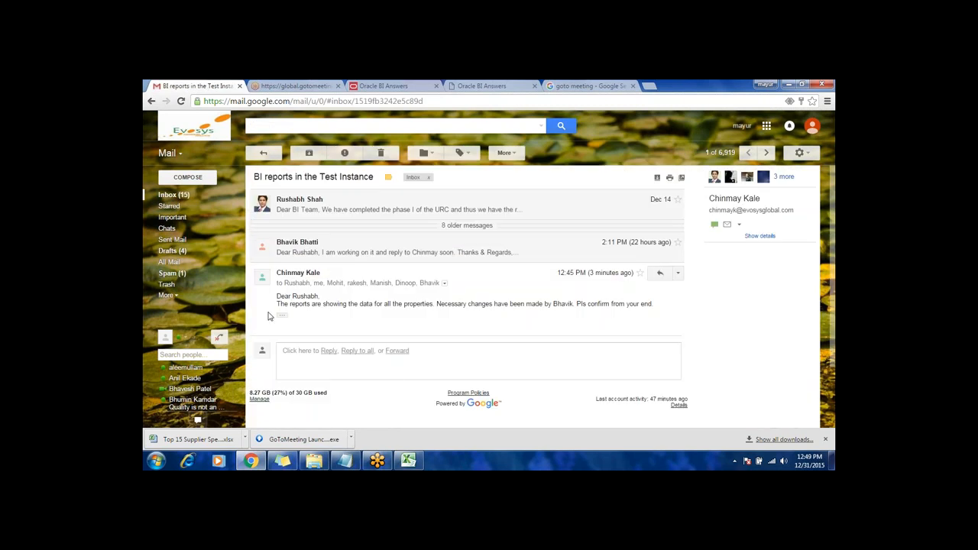
{"action": "left_click", "coordinate": [185, 197]}
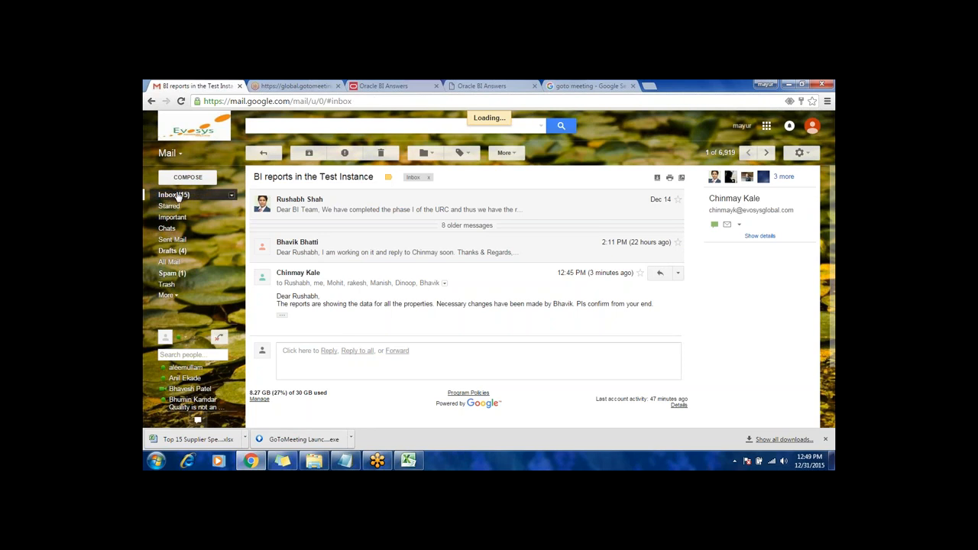
{"action": "left_click", "coordinate": [428, 226]}
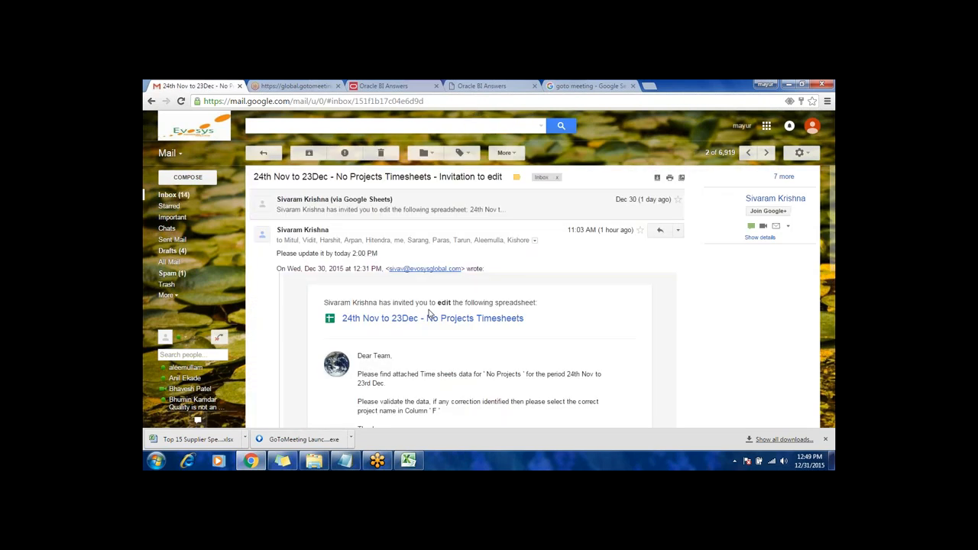
{"action": "scroll", "coordinate": [431, 310], "scroll_direction": "down", "scroll_amount": 4}
{"action": "scroll", "coordinate": [463, 298], "scroll_direction": "up", "scroll_amount": 3}
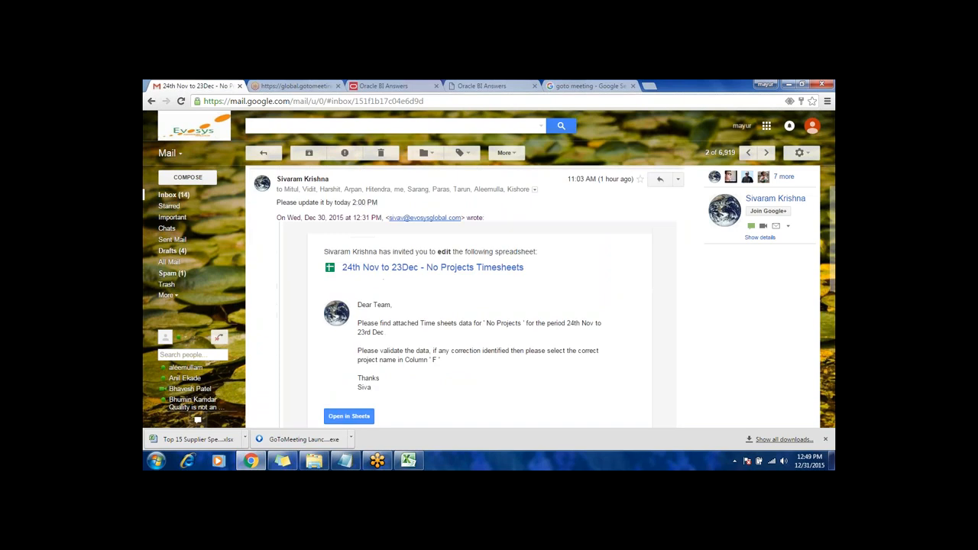
{"action": "scroll", "coordinate": [429, 314], "scroll_direction": "up", "scroll_amount": 1}
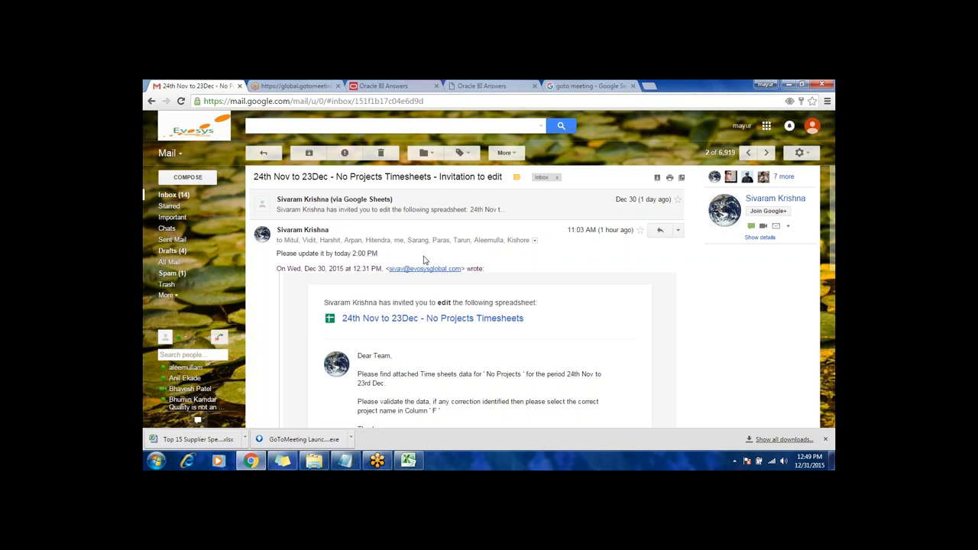
{"action": "left_click", "coordinate": [173, 196]}
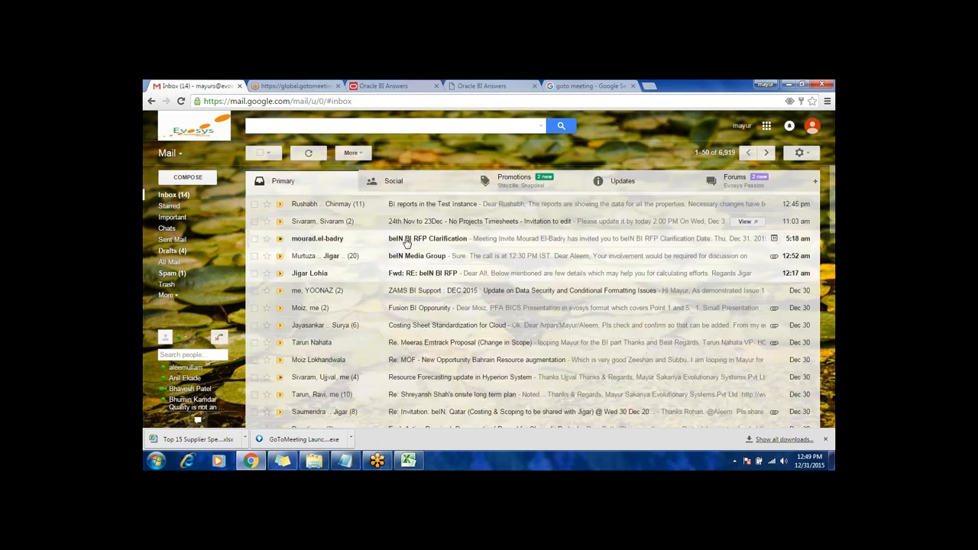
Read the beIN BI RFP Clarification meeting invite and its dial-in numbers, then go back to Inbox
{"action": "left_click", "coordinate": [400, 245]}
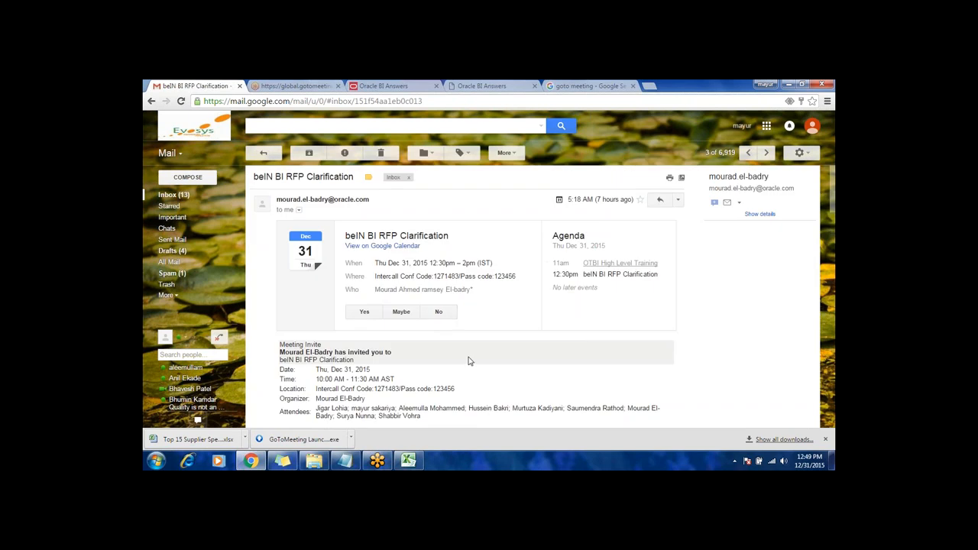
{"action": "scroll", "coordinate": [469, 361], "scroll_direction": "down", "scroll_amount": 3}
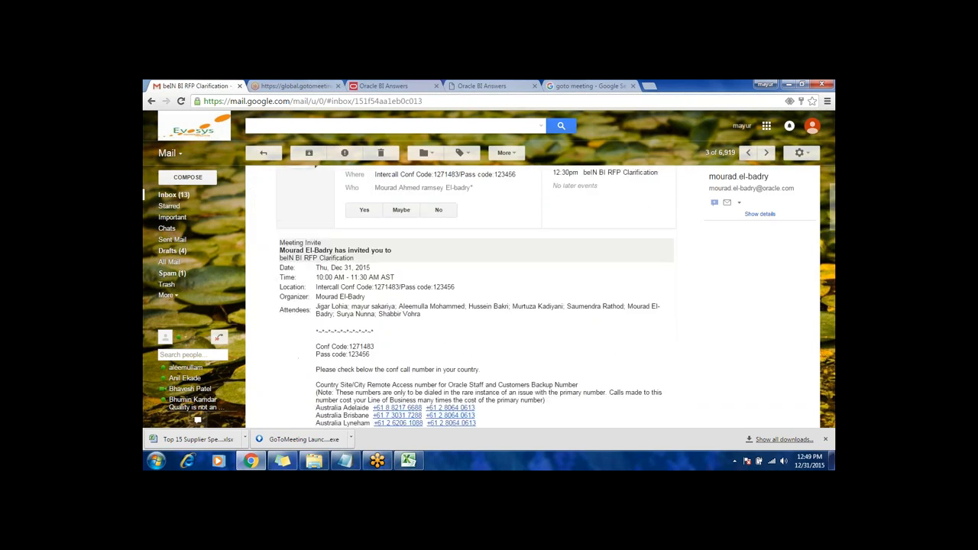
{"action": "scroll", "coordinate": [469, 306], "scroll_direction": "down", "scroll_amount": 1}
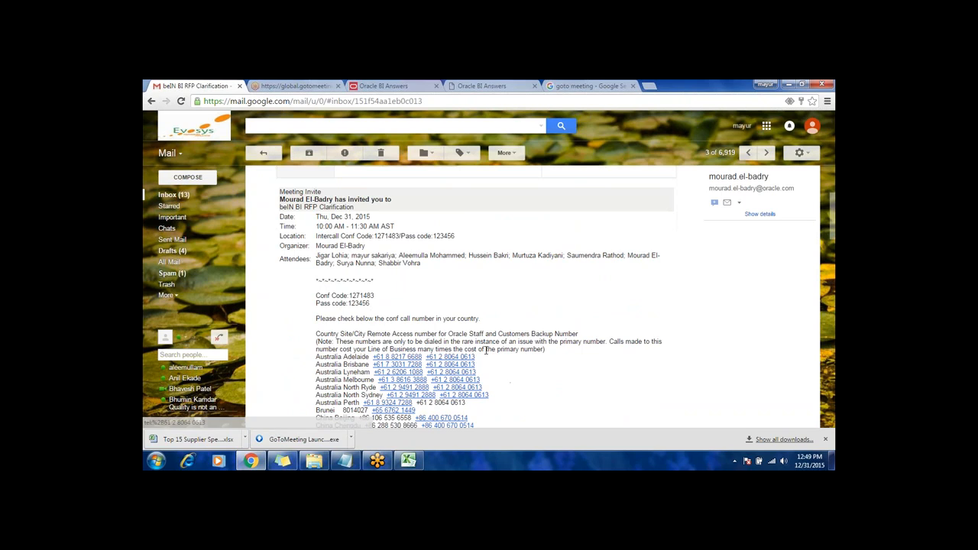
{"action": "scroll", "coordinate": [469, 306], "scroll_direction": "down", "scroll_amount": 2}
{"action": "scroll", "coordinate": [470, 306], "scroll_direction": "down", "scroll_amount": 10}
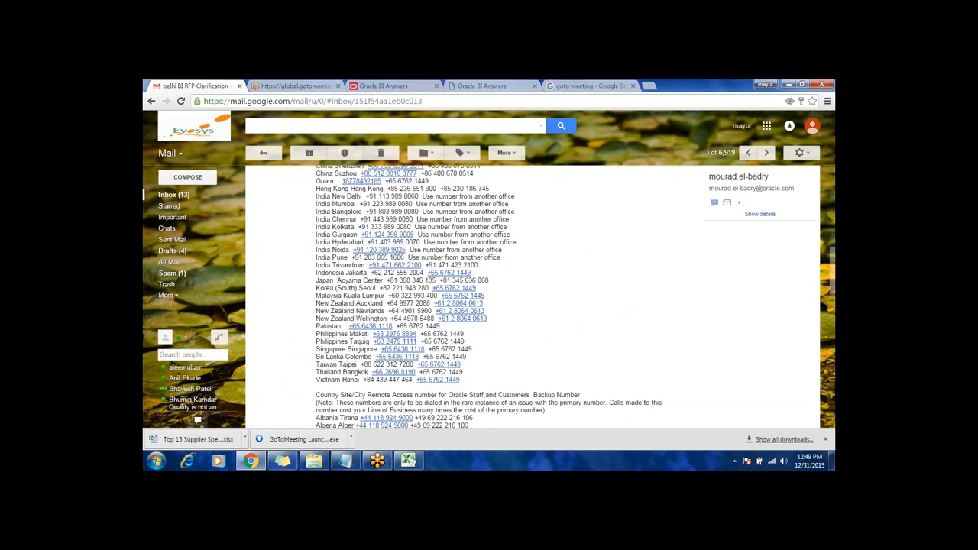
{"action": "scroll", "coordinate": [470, 306], "scroll_direction": "down", "scroll_amount": 4}
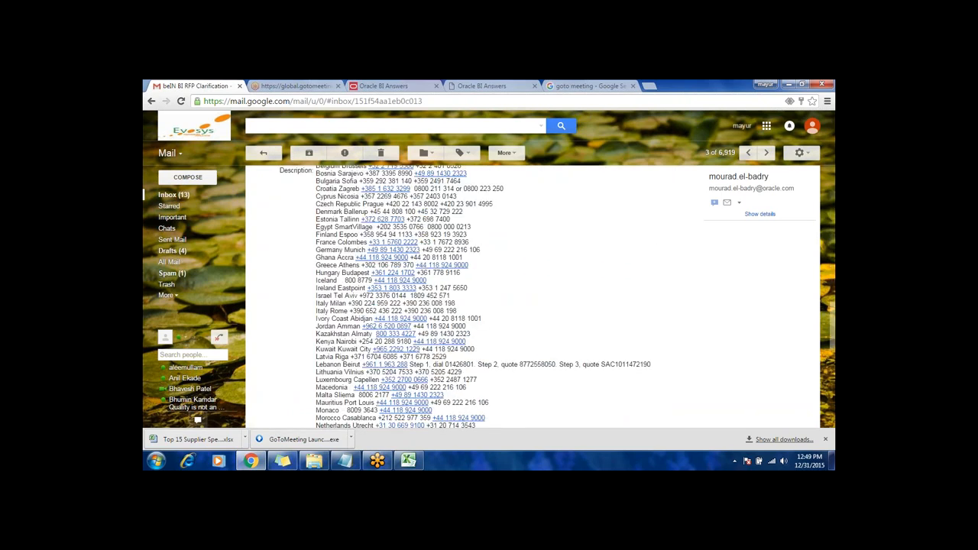
{"action": "scroll", "coordinate": [264, 321], "scroll_direction": "down", "scroll_amount": 10}
{"action": "scroll", "coordinate": [265, 321], "scroll_direction": "up", "scroll_amount": 20}
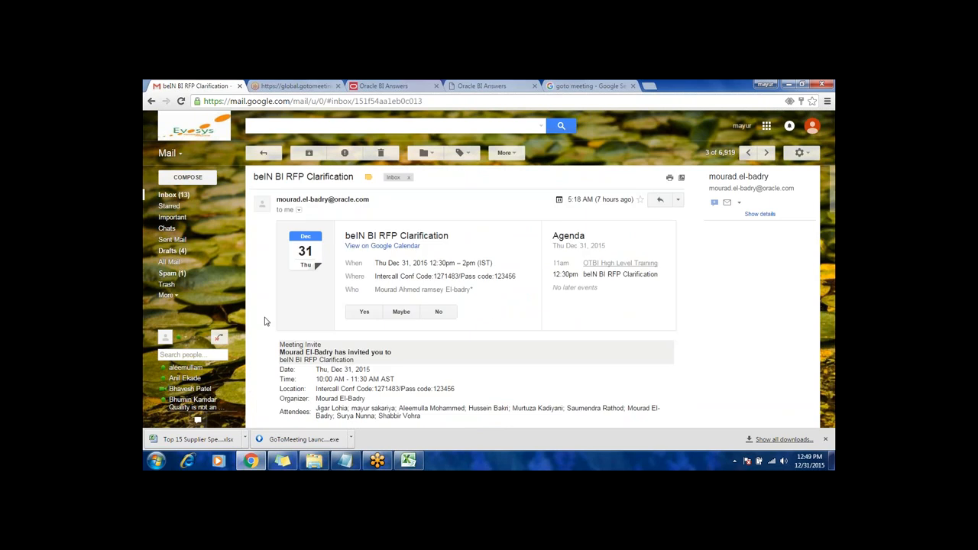
{"action": "left_click", "coordinate": [185, 196]}
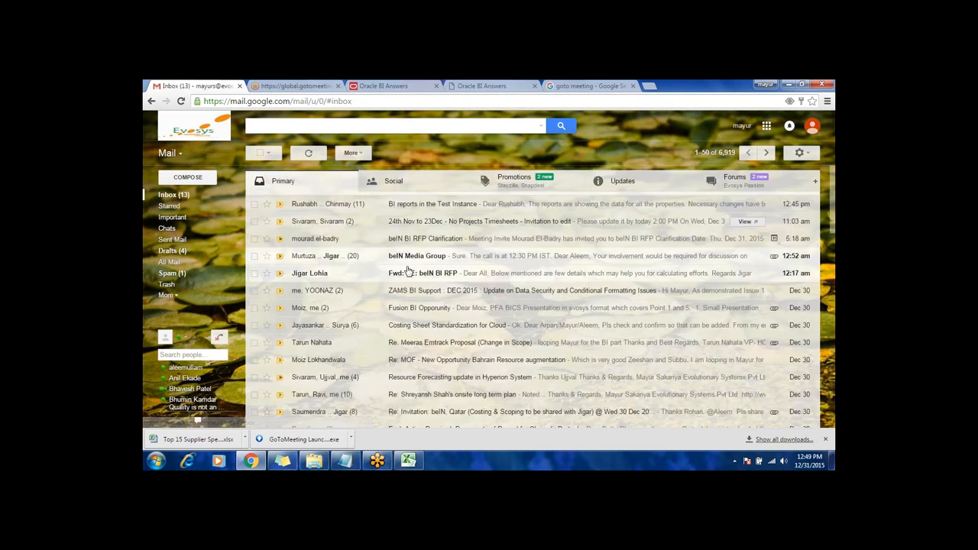
Scroll through the beIN Media Group thread to its end, then open 'Fwd: RE: beIN BI RFP' from Inbox
{"action": "left_click", "coordinate": [413, 264]}
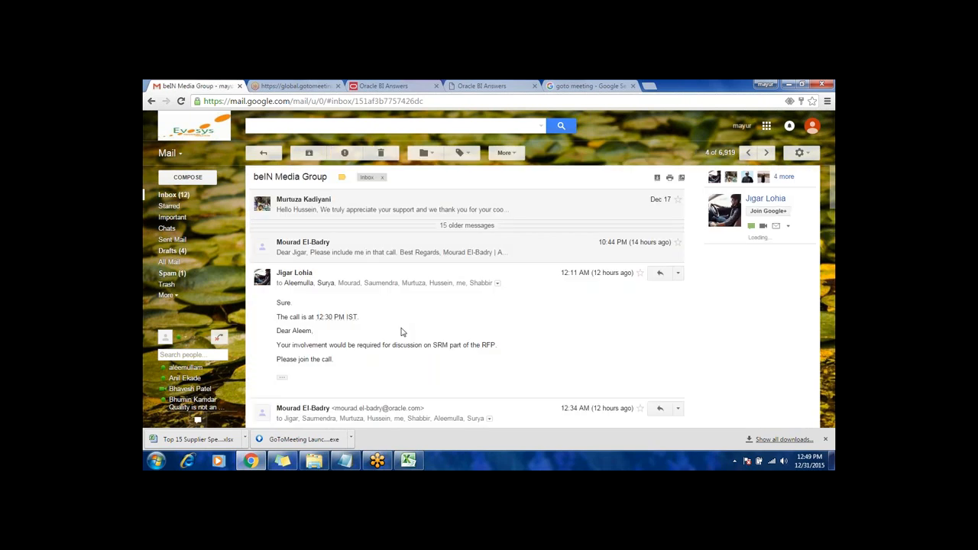
{"action": "scroll", "coordinate": [401, 331], "scroll_direction": "down", "scroll_amount": 1}
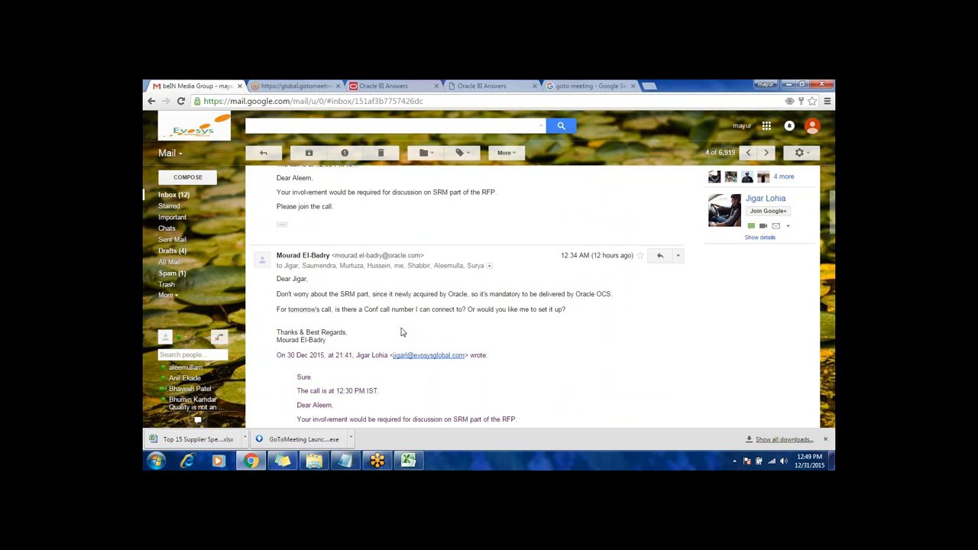
{"action": "scroll", "coordinate": [403, 331], "scroll_direction": "down", "scroll_amount": 1}
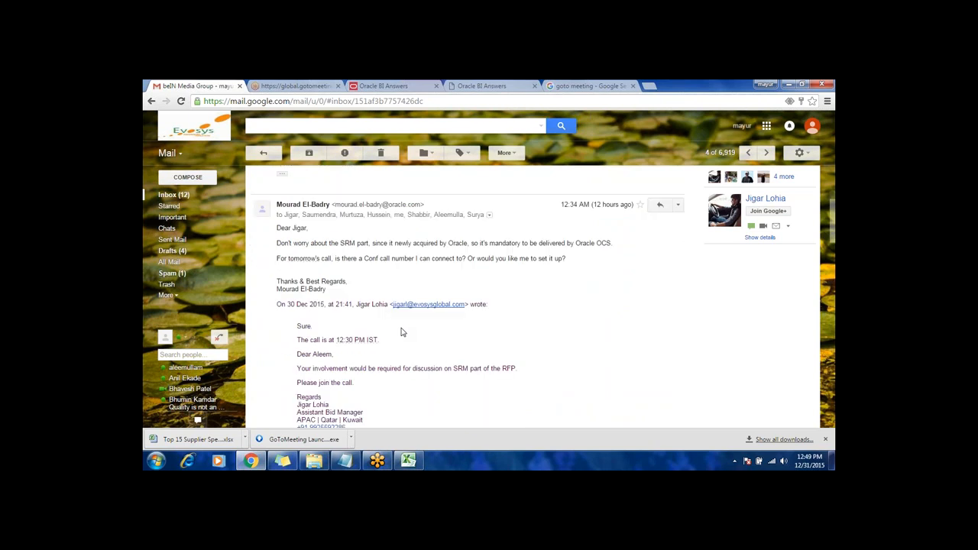
{"action": "scroll", "coordinate": [403, 332], "scroll_direction": "down", "scroll_amount": 1}
{"action": "scroll", "coordinate": [403, 331], "scroll_direction": "down", "scroll_amount": 6}
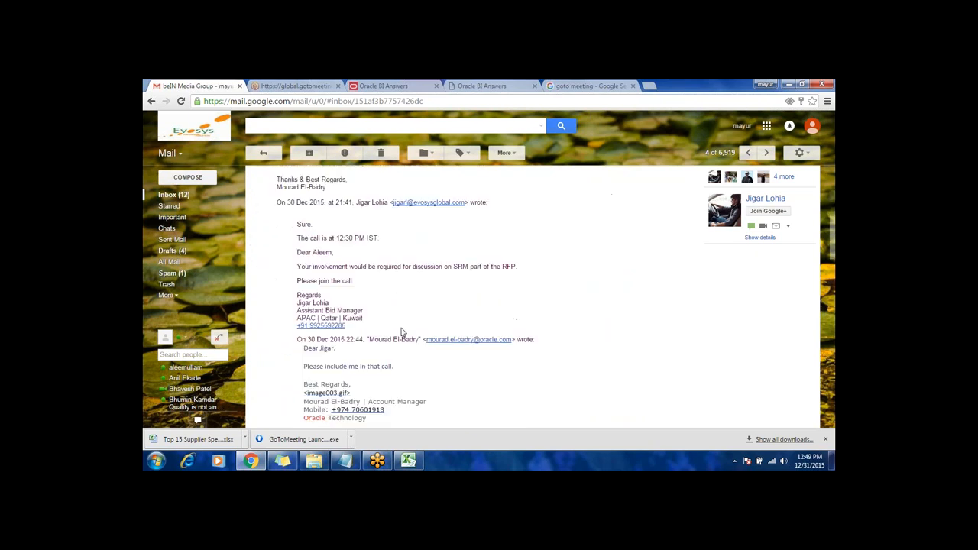
{"action": "scroll", "coordinate": [402, 331], "scroll_direction": "down", "scroll_amount": 15}
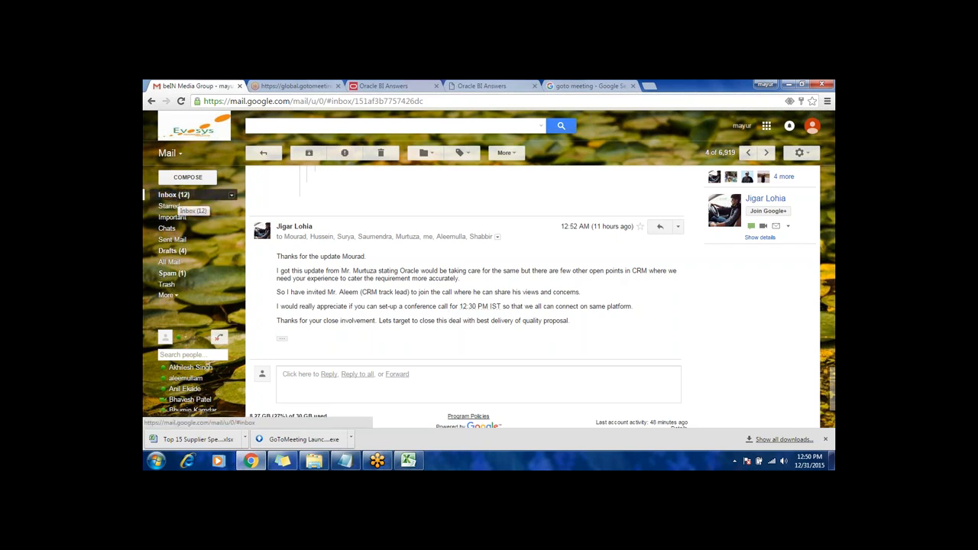
{"action": "left_click", "coordinate": [178, 196]}
{"action": "left_click", "coordinate": [428, 275]}
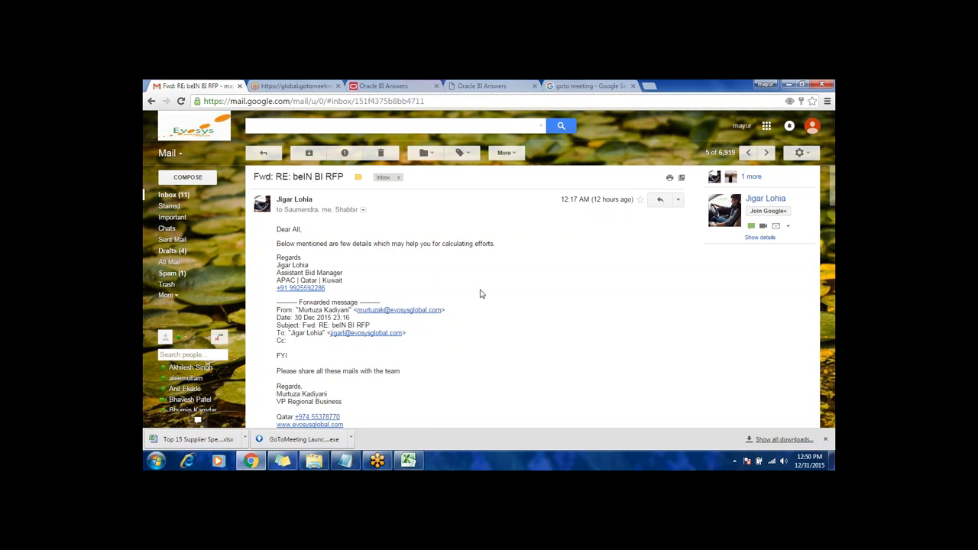
Read the forwarded RFP email down to the CX BoM list, then bring up Computer from Start
{"action": "scroll", "coordinate": [480, 294], "scroll_direction": "down", "scroll_amount": 1}
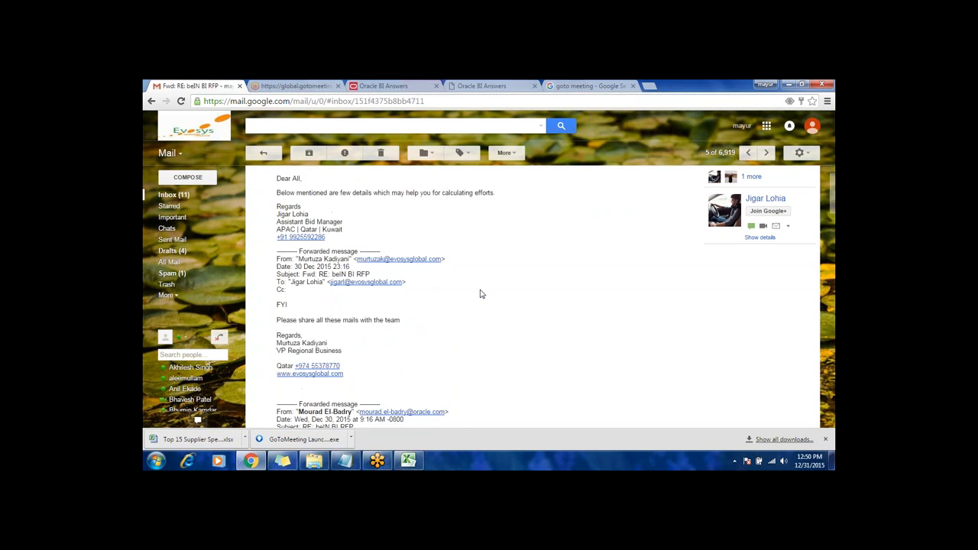
{"action": "scroll", "coordinate": [480, 294], "scroll_direction": "down", "scroll_amount": 1}
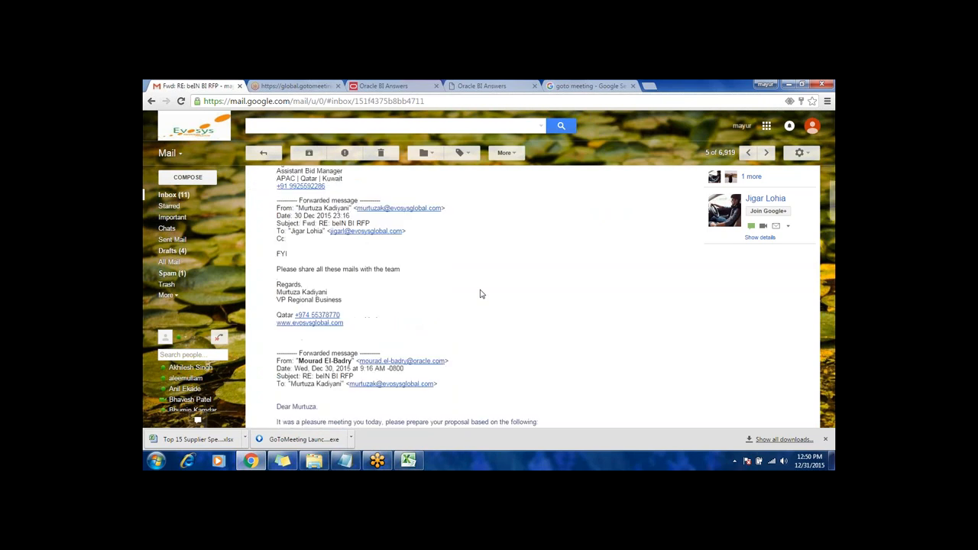
{"action": "scroll", "coordinate": [480, 292], "scroll_direction": "down", "scroll_amount": 3}
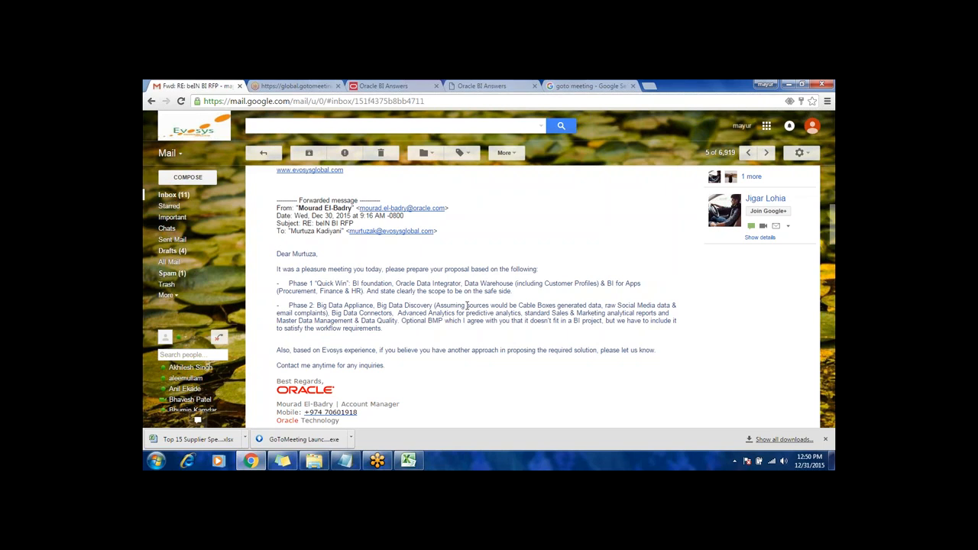
{"action": "scroll", "coordinate": [456, 335], "scroll_direction": "down", "scroll_amount": 3}
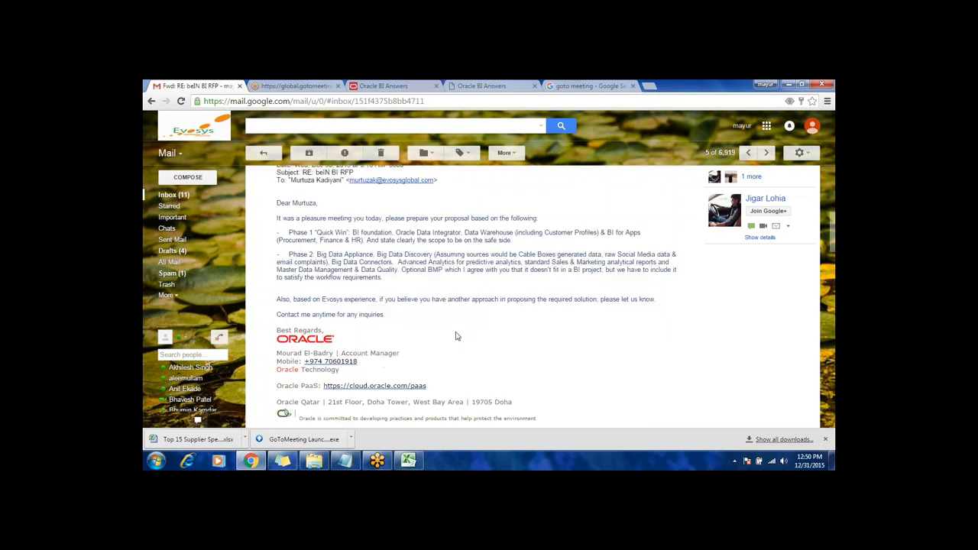
{"action": "scroll", "coordinate": [456, 334], "scroll_direction": "down", "scroll_amount": 12}
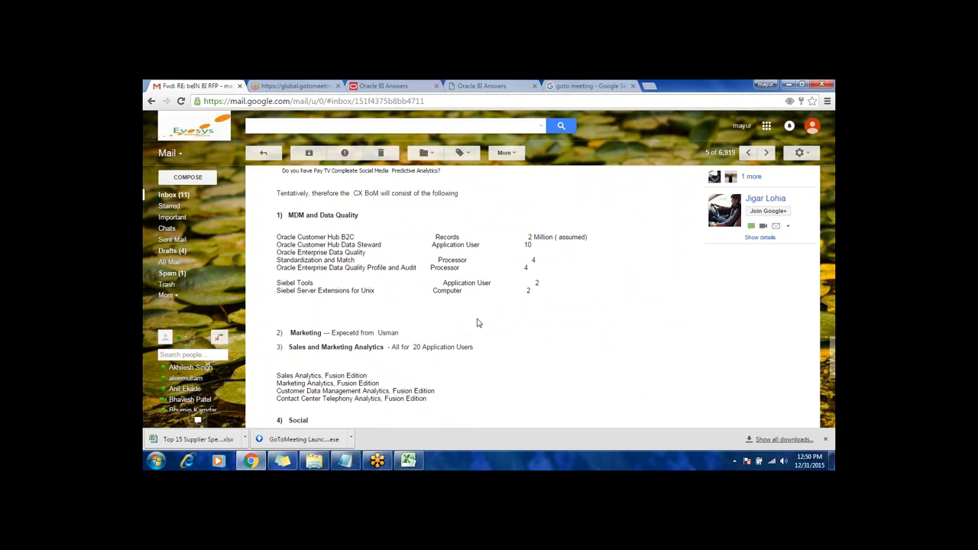
{"action": "left_click", "coordinate": [156, 461]}
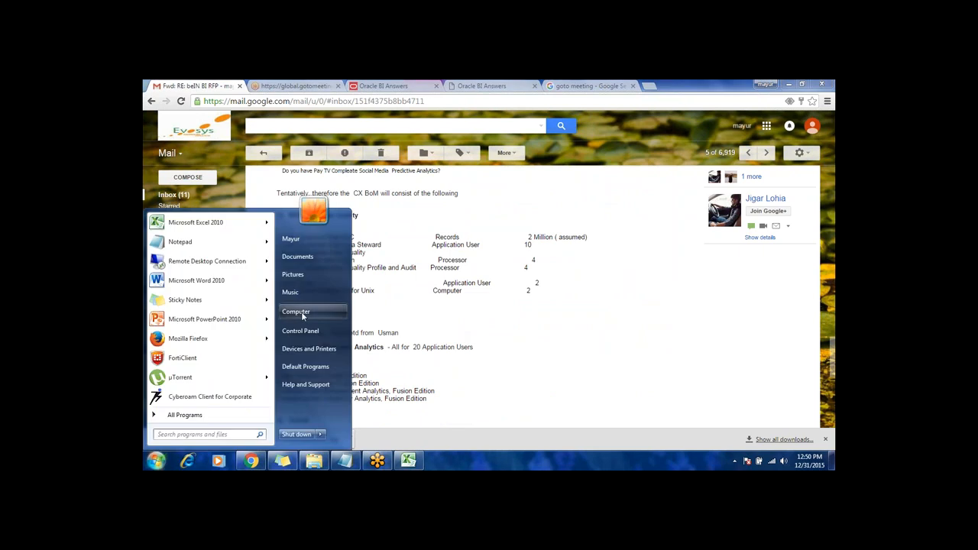
{"action": "left_click", "coordinate": [301, 311]}
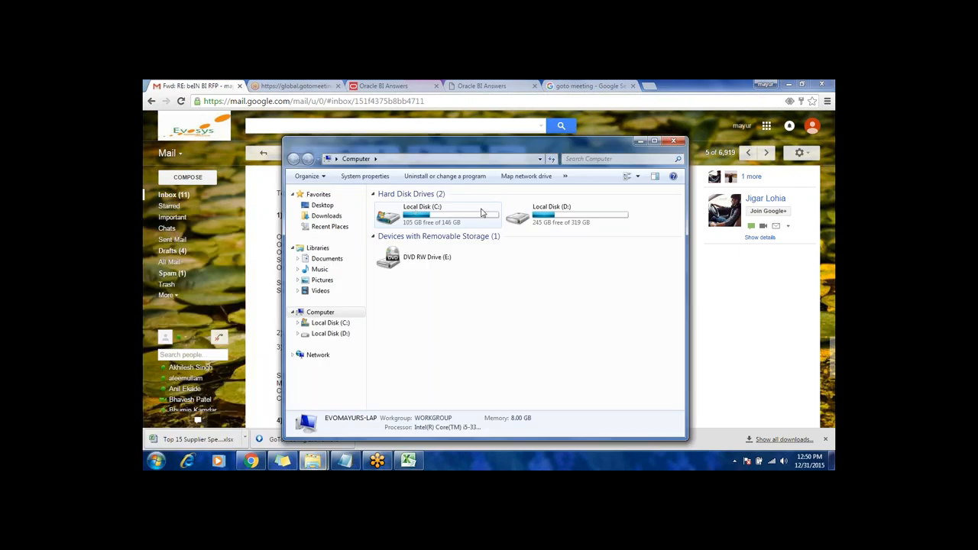
Browse into D:\OBIA and maximize the Explorer window
{"action": "double_click", "coordinate": [535, 217]}
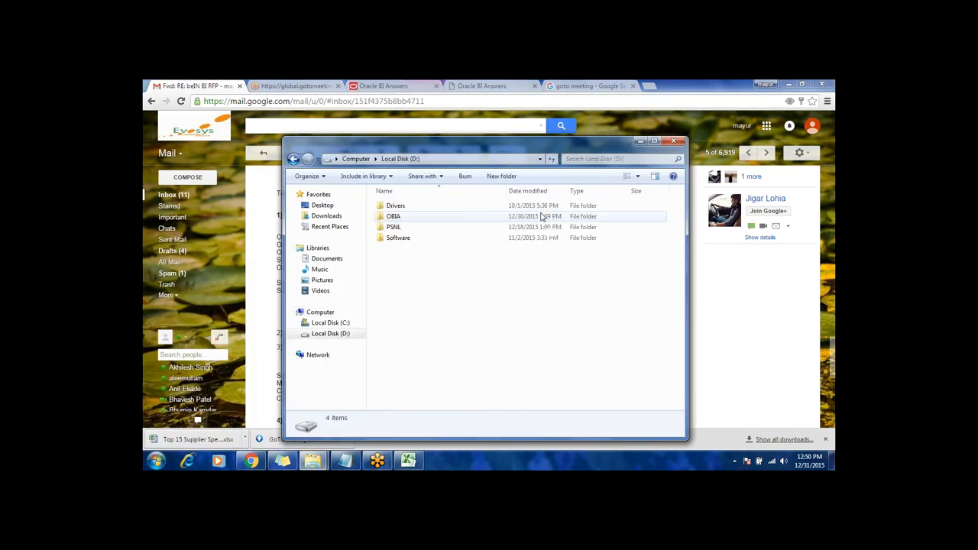
{"action": "double_click", "coordinate": [396, 217]}
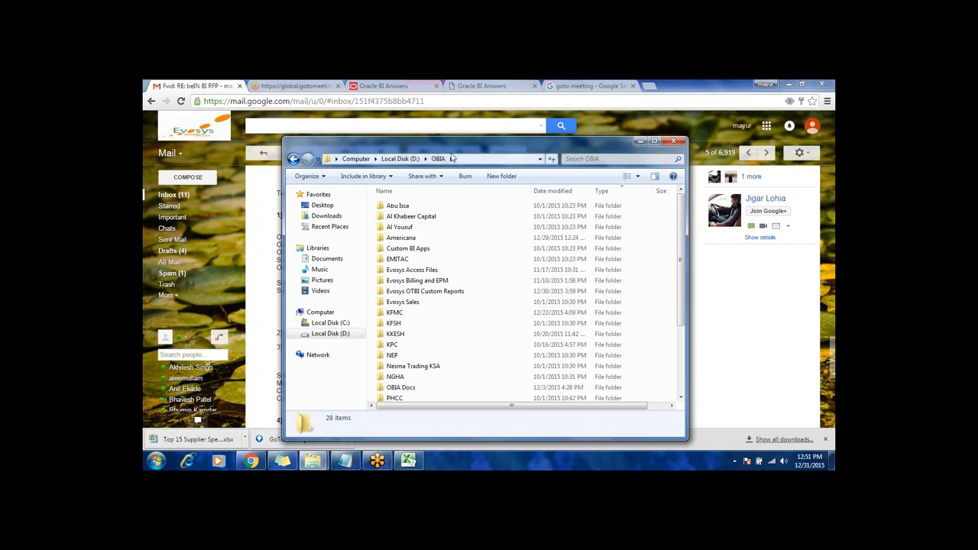
{"action": "double_click", "coordinate": [452, 147]}
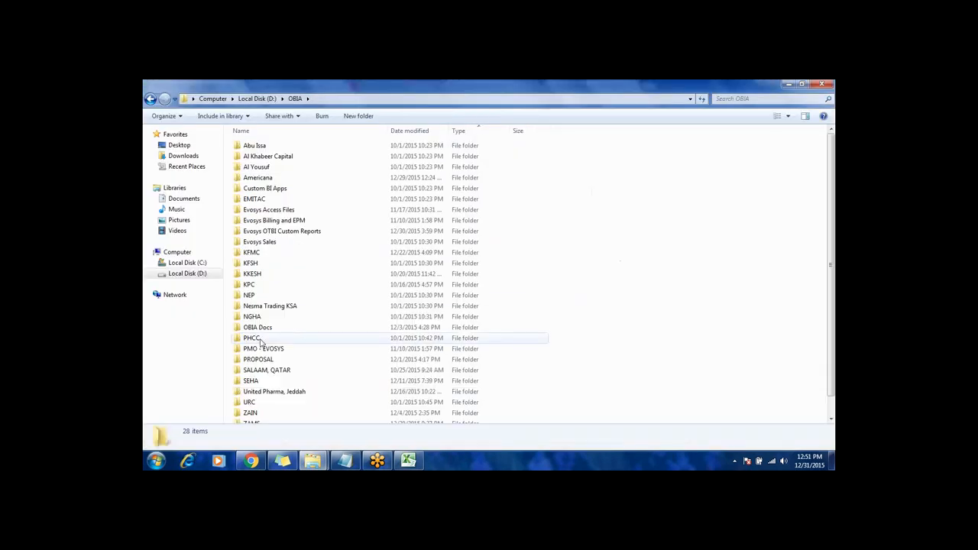
Open the OBIA Docs folder from the OBIA listing and select OBIEE11g
{"action": "left_click", "coordinate": [254, 338]}
{"action": "left_click", "coordinate": [260, 360]}
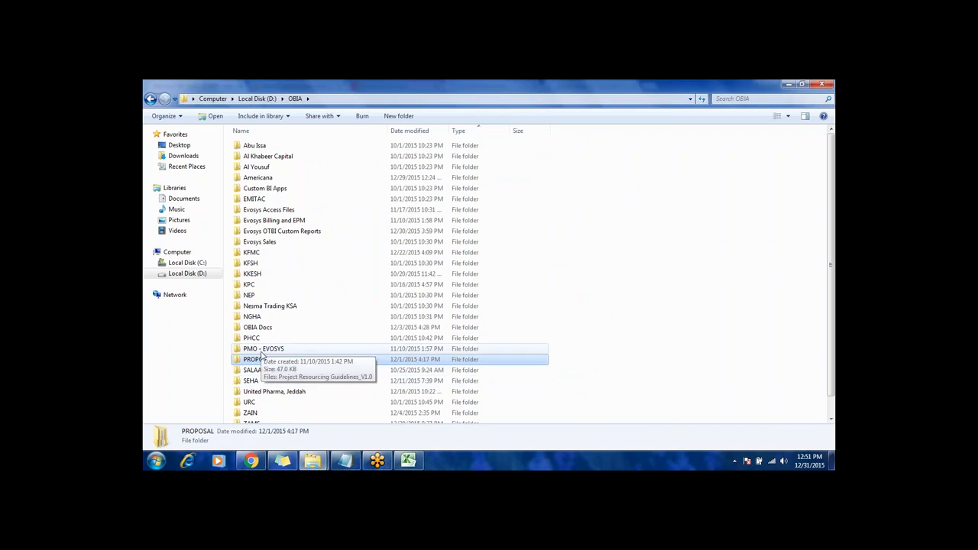
{"action": "left_click", "coordinate": [263, 350]}
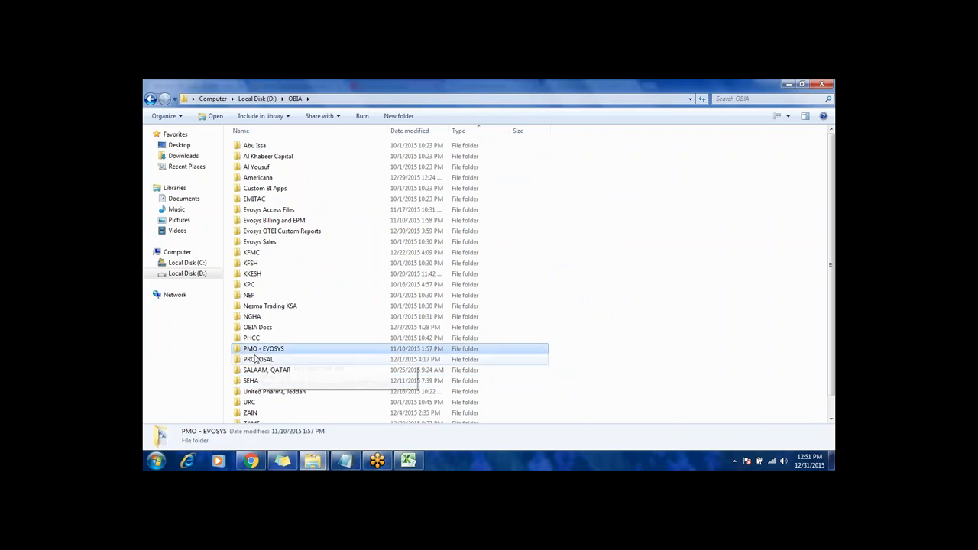
{"action": "left_click", "coordinate": [260, 361]}
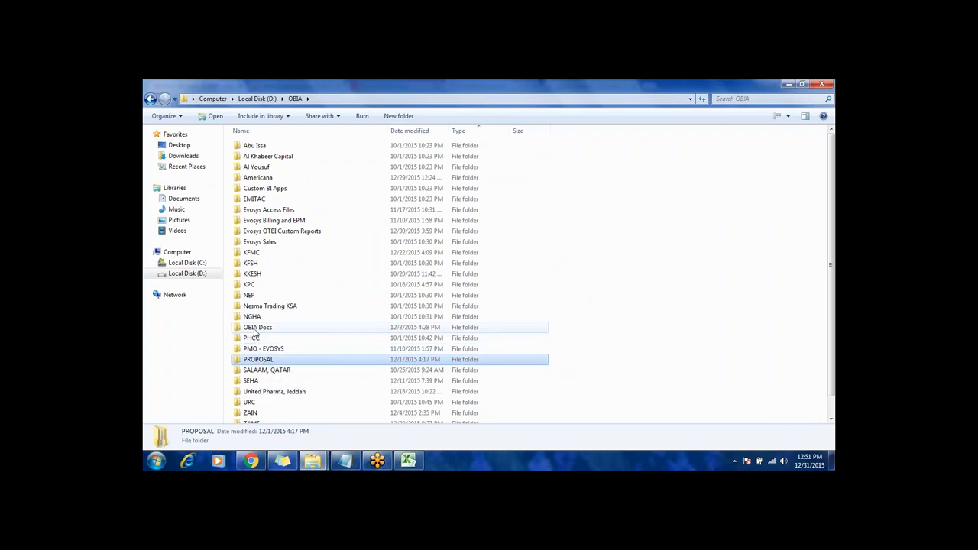
{"action": "double_click", "coordinate": [257, 327]}
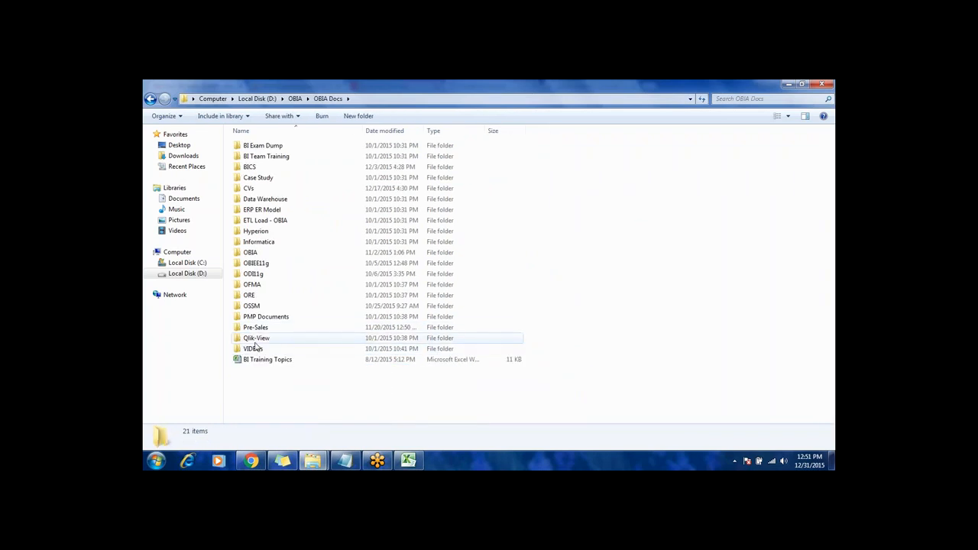
{"action": "left_click", "coordinate": [254, 264]}
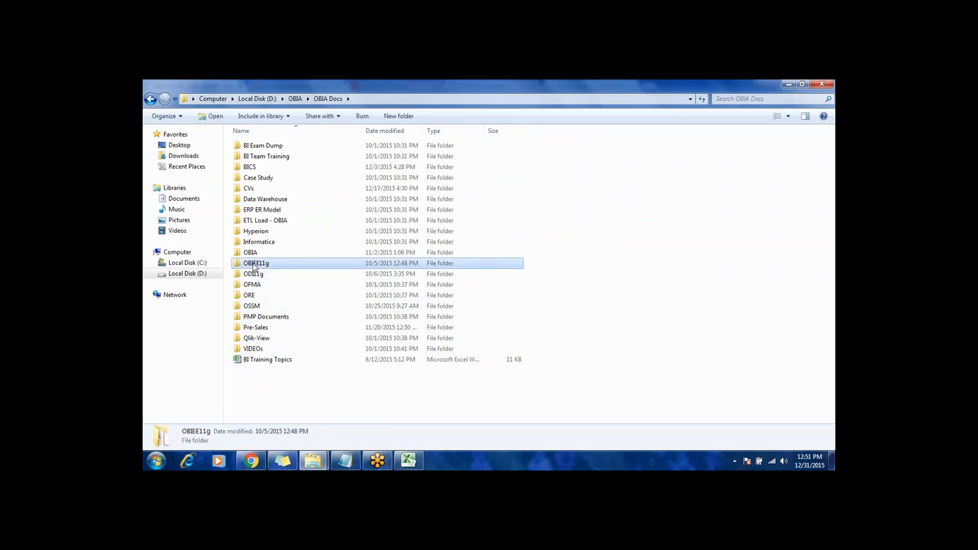
Open the VIDEOs folder, return to OBIA Docs, and open the OBIEE11g folder
{"action": "double_click", "coordinate": [253, 350]}
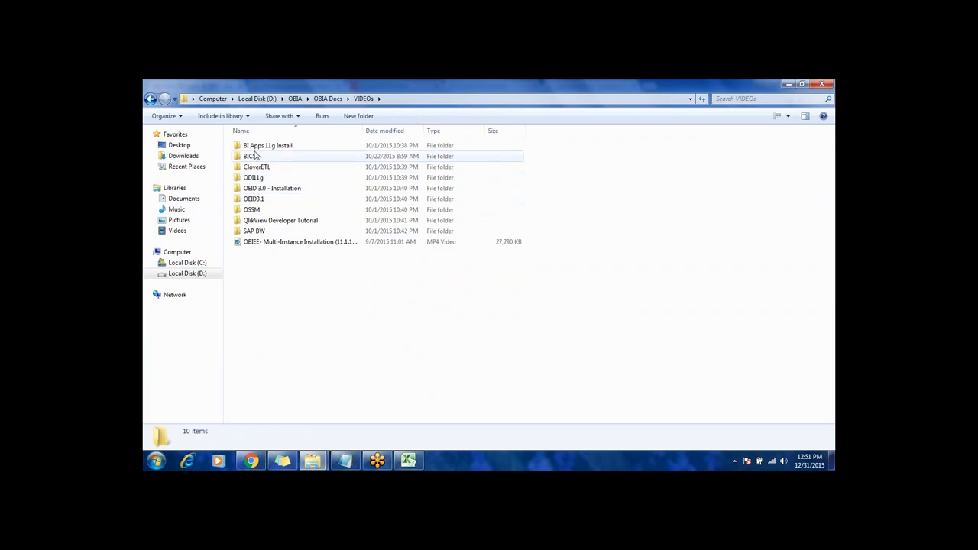
{"action": "left_click", "coordinate": [254, 199]}
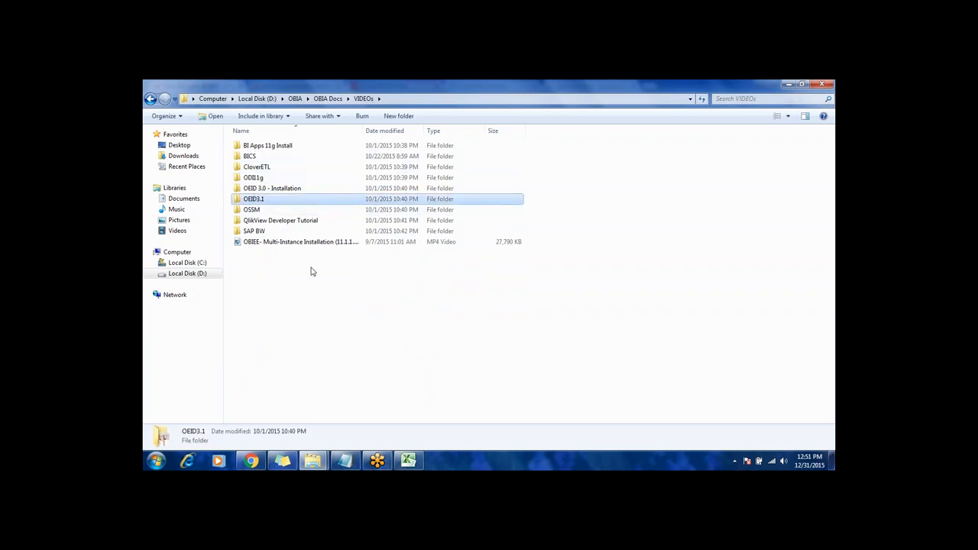
{"action": "key", "text": "BackSpace"}
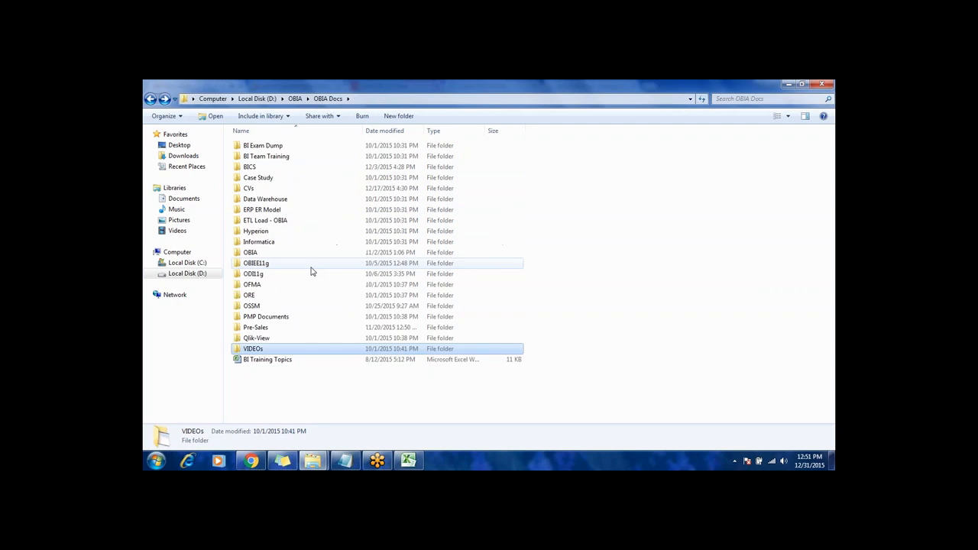
{"action": "key", "text": "Up"}
{"action": "key", "text": "Up"}
{"action": "key", "text": "Up"}
{"action": "key", "text": "Up"}
{"action": "key", "text": "Up"}
{"action": "key", "text": "Up"}
{"action": "key", "text": "Up"}
{"action": "key", "text": "Up"}
{"action": "key", "text": "Up"}
{"action": "key", "text": "Down"}
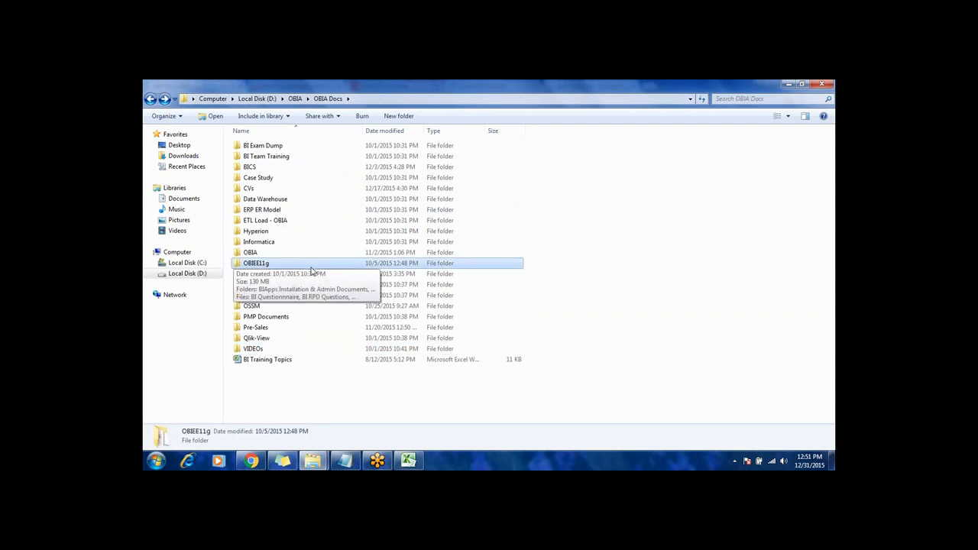
{"action": "key", "text": "Return"}
Browse the OBIEE11g documents down to the sampleapp207 guide, then return to OBIA Docs
{"action": "key", "text": "Down"}
{"action": "key", "text": "Down"}
{"action": "key", "text": "Down"}
{"action": "key", "text": "Down"}
{"action": "key", "text": "Down"}
{"action": "key", "text": "Down"}
{"action": "key", "text": "Down"}
{"action": "key", "text": "Down"}
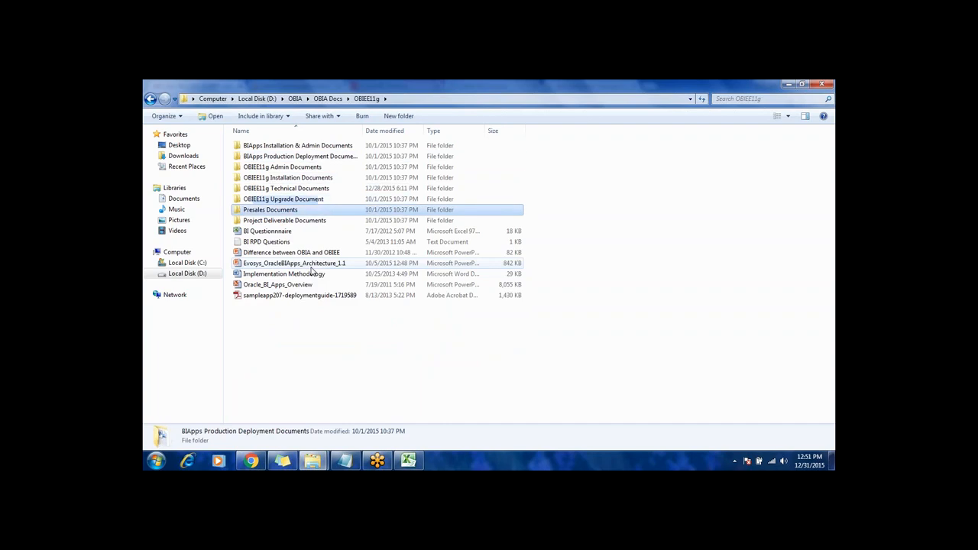
{"action": "key", "text": "Down"}
{"action": "key", "text": "Down"}
{"action": "key", "text": "Down"}
{"action": "key", "text": "Down"}
{"action": "key", "text": "Down"}
{"action": "key", "text": "Down"}
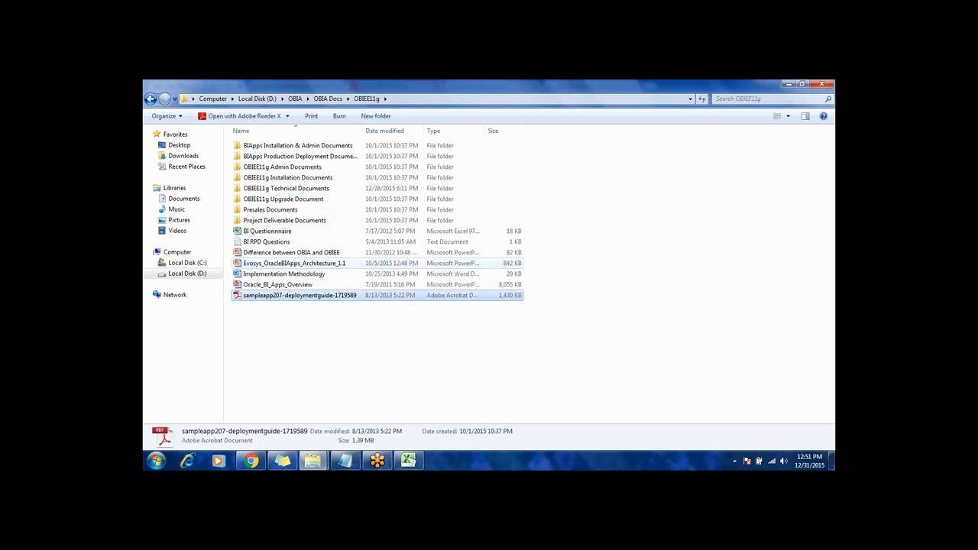
{"action": "key", "text": "Up"}
{"action": "key", "text": "Up"}
{"action": "key", "text": "Home"}
{"action": "key", "text": "BackSpace"}
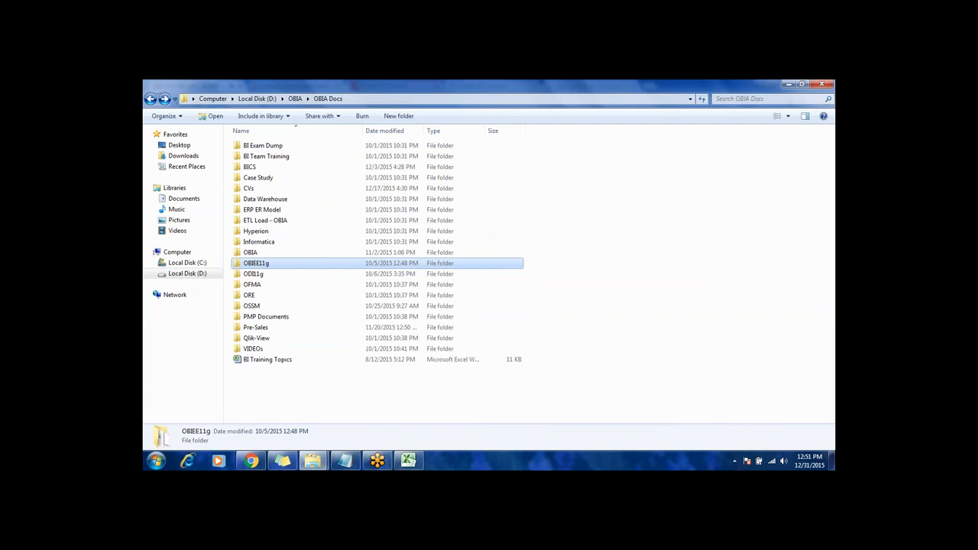
Reopen the VIDEOs folder and look through items like BICS, CloverETL and BI Apps 11g Install
{"action": "key", "text": "Down"}
{"action": "key", "text": "Down"}
{"action": "key", "text": "Down"}
{"action": "key", "text": "Down"}
{"action": "key", "text": "Down"}
{"action": "key", "text": "Down"}
{"action": "key", "text": "Down"}
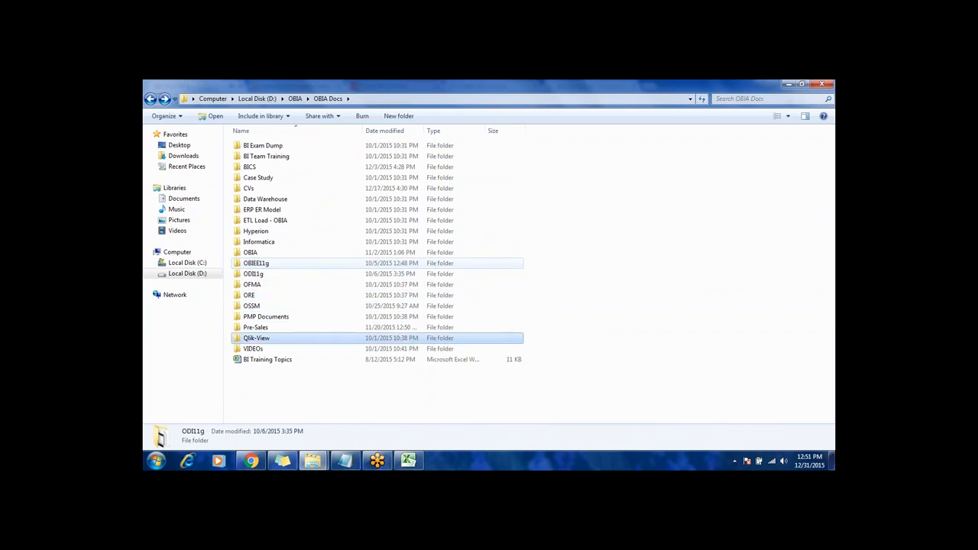
{"action": "key", "text": "Up"}
{"action": "key", "text": "Up"}
{"action": "key", "text": "Up"}
{"action": "key", "text": "Up"}
{"action": "key", "text": "Up"}
{"action": "key", "text": "Up"}
{"action": "key", "text": "Up"}
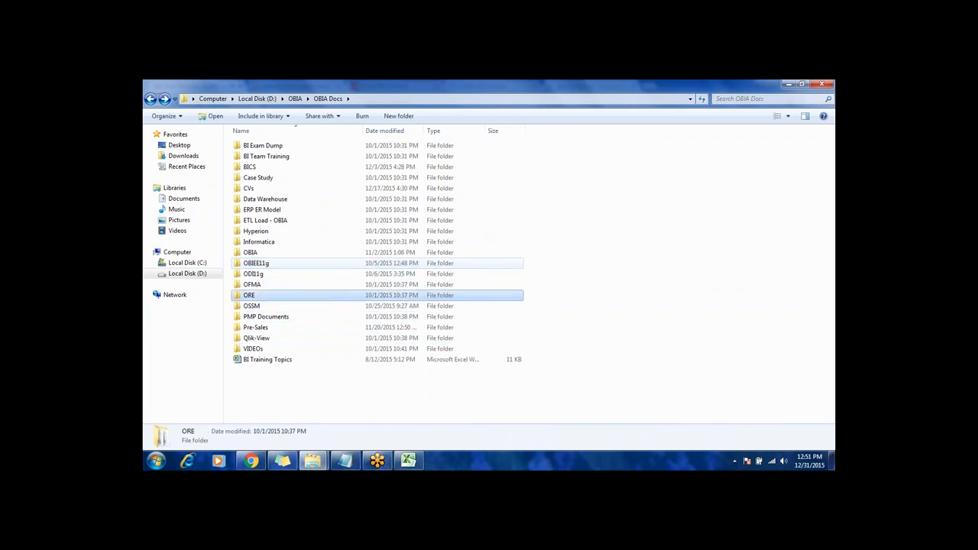
{"action": "key", "text": "Up"}
{"action": "key", "text": "Up"}
{"action": "key", "text": "Up"}
{"action": "key", "text": "Up"}
{"action": "key", "text": "Up"}
{"action": "key", "text": "Up"}
{"action": "key", "text": "Up"}
{"action": "key", "text": "Up"}
{"action": "key", "text": "Up"}
{"action": "key", "text": "Up"}
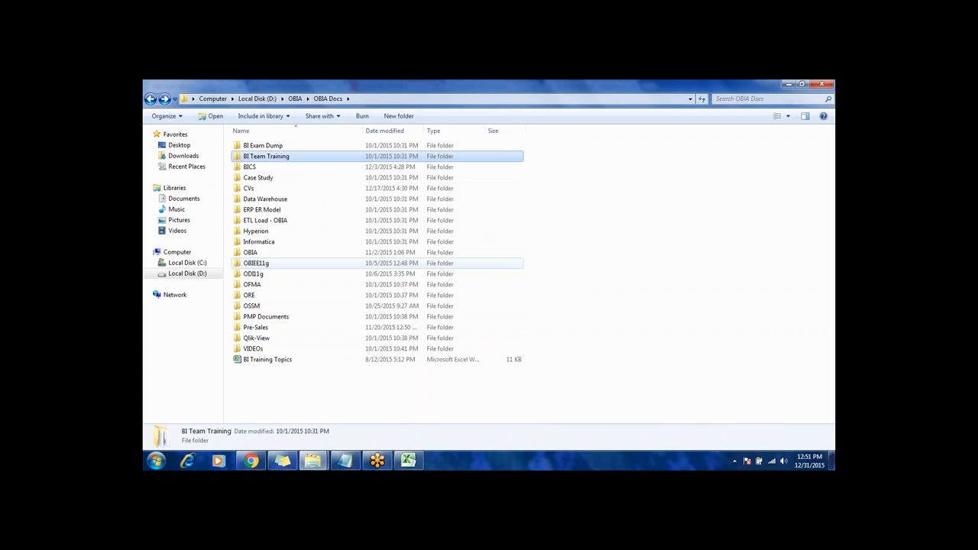
{"action": "key", "text": "Down"}
{"action": "key", "text": "Down"}
{"action": "key", "text": "Down"}
{"action": "key", "text": "Down"}
{"action": "key", "text": "Down"}
{"action": "key", "text": "Down"}
{"action": "key", "text": "Down"}
{"action": "key", "text": "Down"}
{"action": "key", "text": "Down"}
{"action": "key", "text": "Down"}
{"action": "key", "text": "Down"}
{"action": "key", "text": "Down"}
{"action": "key", "text": "Down"}
{"action": "key", "text": "Down"}
{"action": "key", "text": "Down"}
{"action": "key", "text": "Down"}
{"action": "key", "text": "Down"}
{"action": "key", "text": "Down"}
{"action": "key", "text": "Return"}
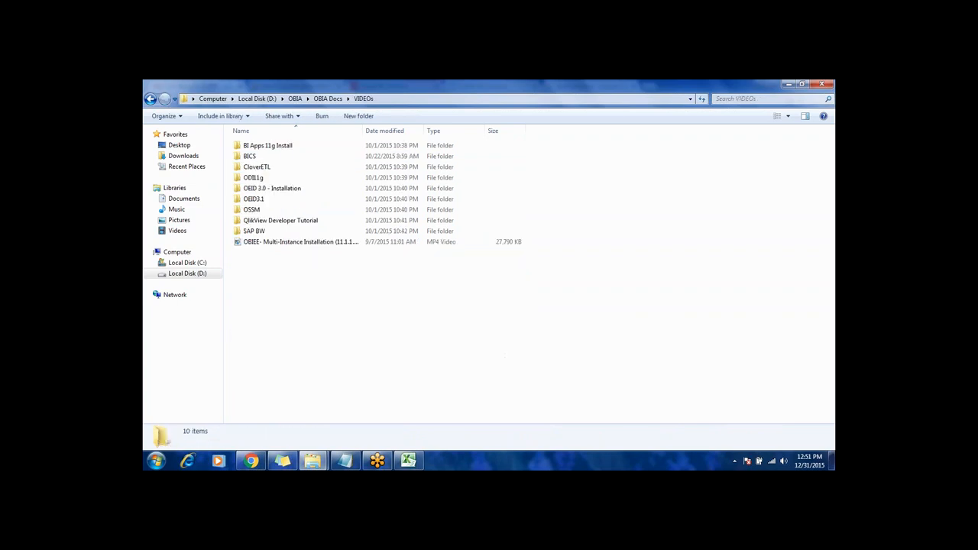
{"action": "key", "text": "Down"}
{"action": "key", "text": "Down"}
{"action": "key", "text": "Down"}
{"action": "key", "text": "Down"}
{"action": "key", "text": "Down"}
{"action": "key", "text": "Down"}
{"action": "key", "text": "Down"}
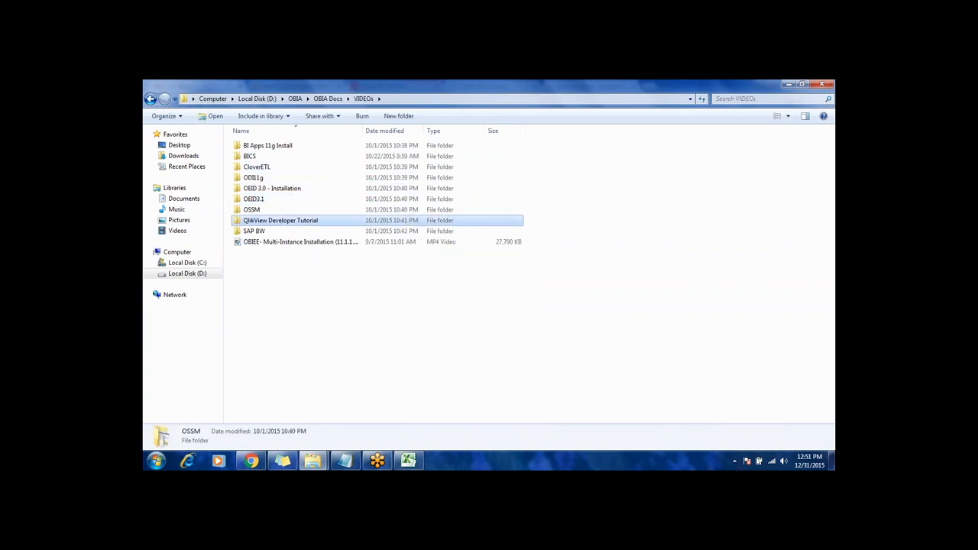
{"action": "key", "text": "Up"}
{"action": "key", "text": "Up"}
{"action": "key", "text": "Up"}
{"action": "key", "text": "Up"}
{"action": "key", "text": "Up"}
{"action": "key", "text": "Up"}
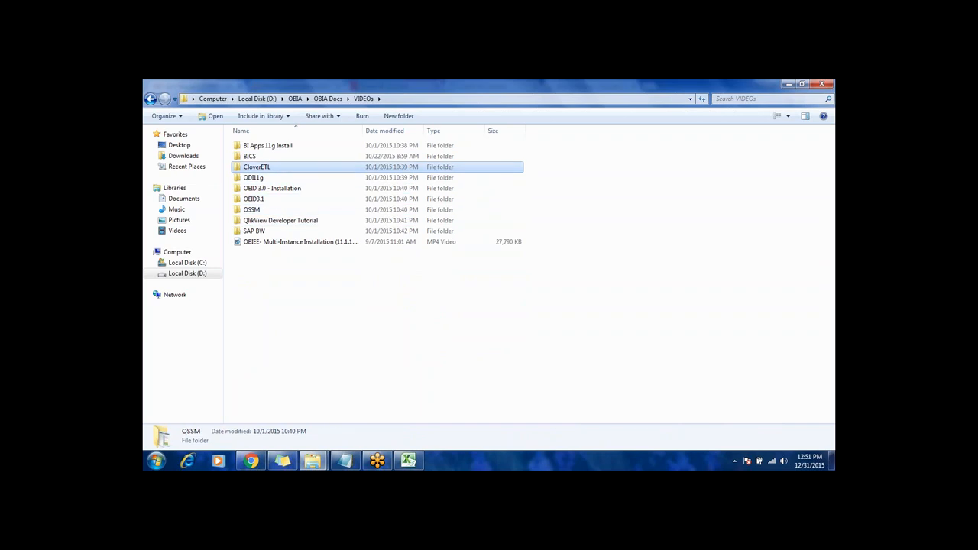
{"action": "key", "text": "Down"}
{"action": "key", "text": "Up"}
{"action": "key", "text": "Up"}
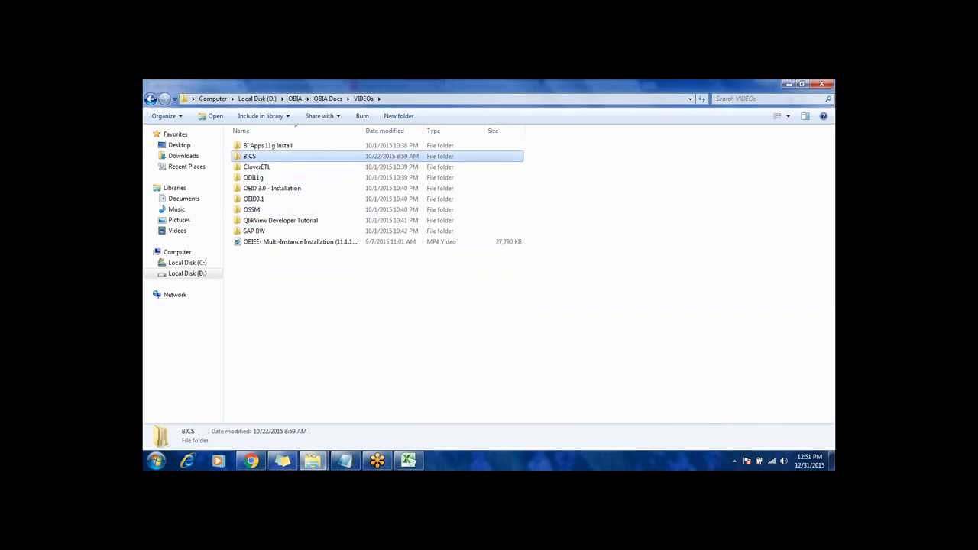
Return to OBIA Docs and open the BI Team Training folder
{"action": "key", "text": "BackSpace"}
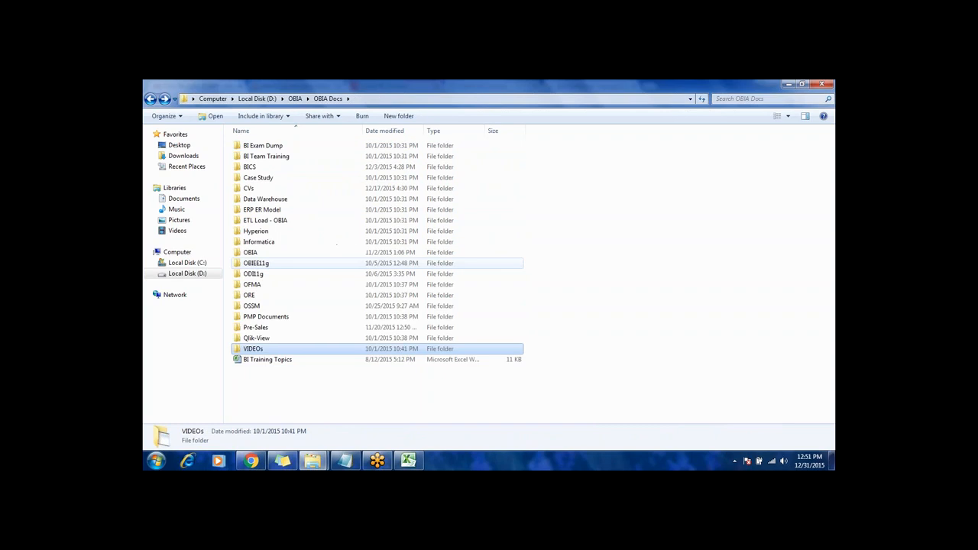
{"action": "key", "text": "Up"}
{"action": "key", "text": "Up"}
{"action": "key", "text": "Up"}
{"action": "key", "text": "Down"}
{"action": "key", "text": "Up"}
{"action": "key", "text": "Up"}
{"action": "key", "text": "Up"}
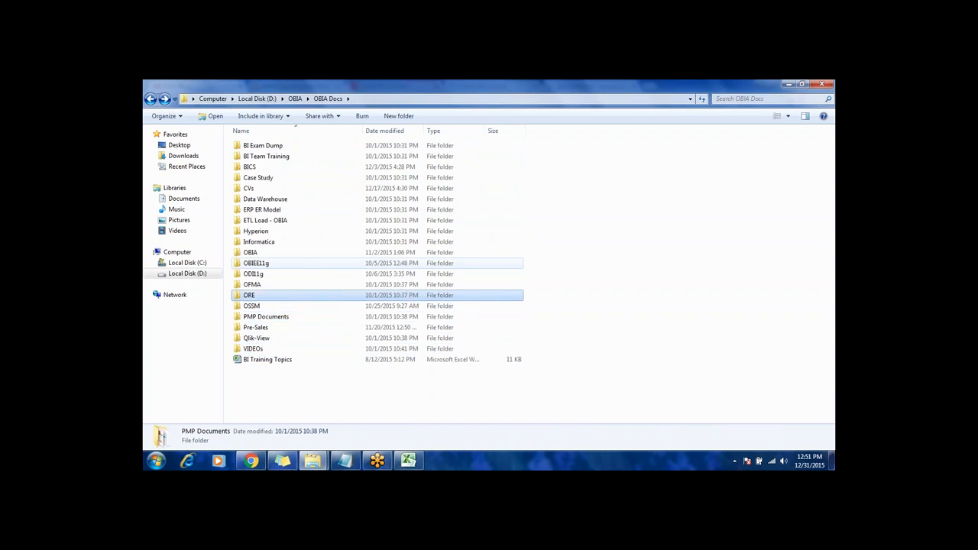
{"action": "key", "text": "Up"}
{"action": "key", "text": "Up"}
{"action": "key", "text": "Up"}
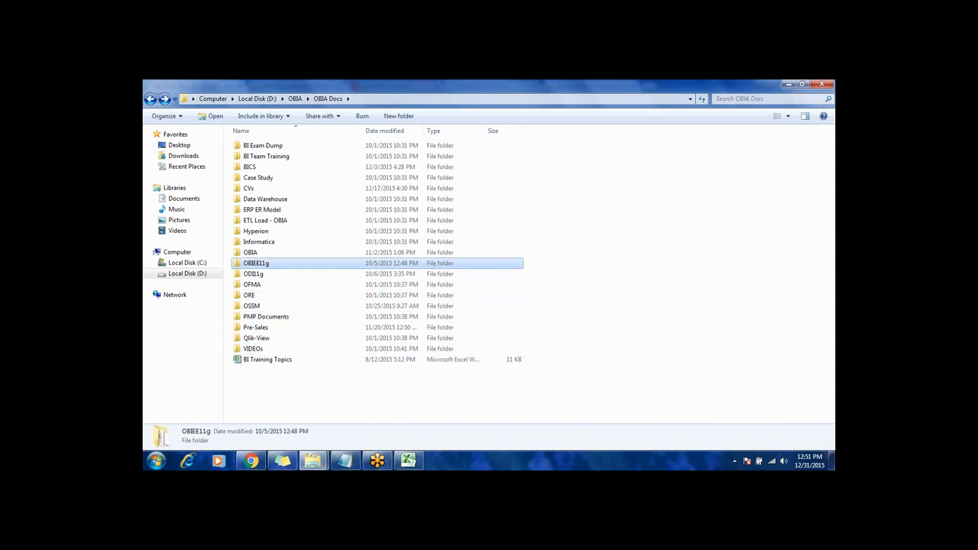
{"action": "key", "text": "Up"}
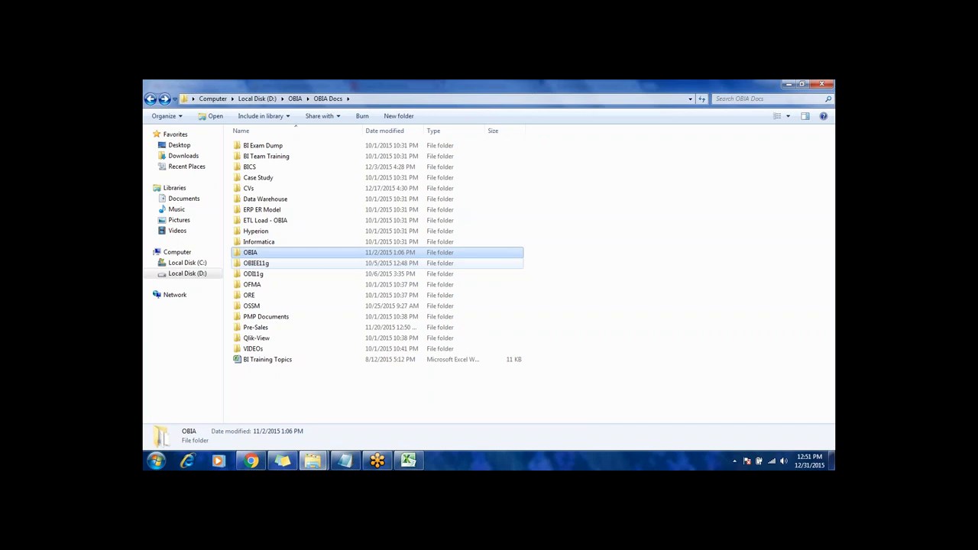
{"action": "key", "text": "Up"}
{"action": "key", "text": "Up"}
{"action": "key", "text": "Up"}
{"action": "key", "text": "Up"}
{"action": "key", "text": "Up"}
{"action": "key", "text": "Up"}
{"action": "key", "text": "Up"}
{"action": "key", "text": "Up"}
{"action": "key", "text": "Up"}
{"action": "key", "text": "Up"}
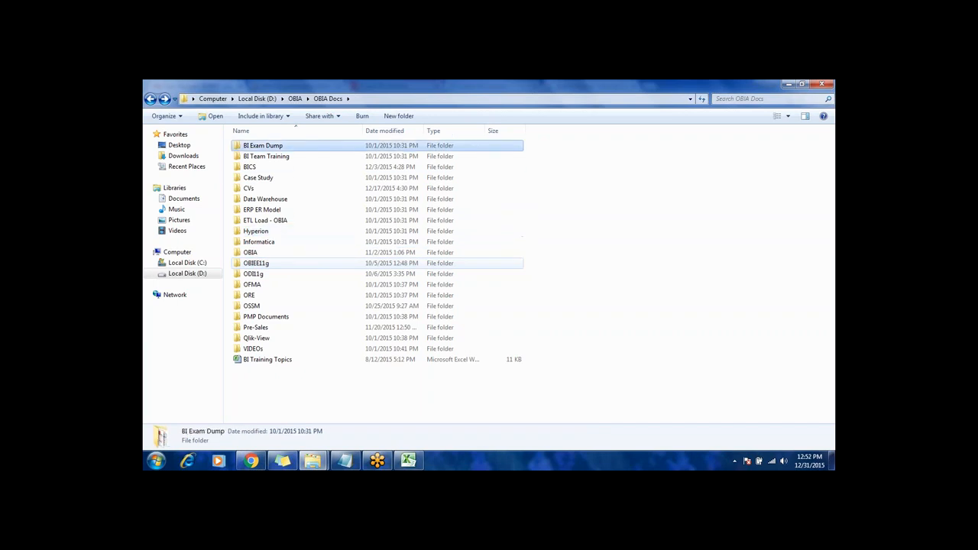
{"action": "key", "text": "Down"}
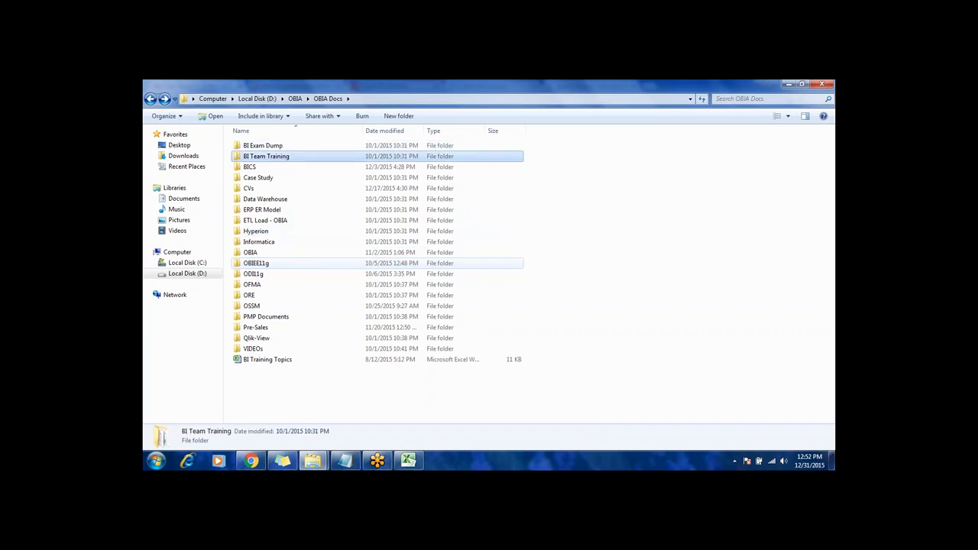
{"action": "key", "text": "Return"}
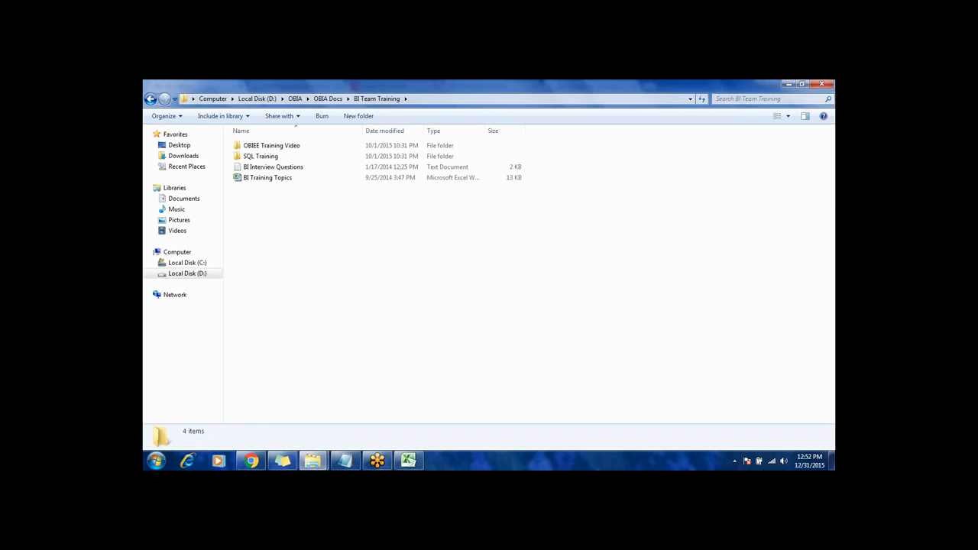
Open OBIEE Training Video, step through the 3.1, 3.2, 4 Creating Users and 2.1 videos, then show the desktop
{"action": "left_click", "coordinate": [261, 156]}
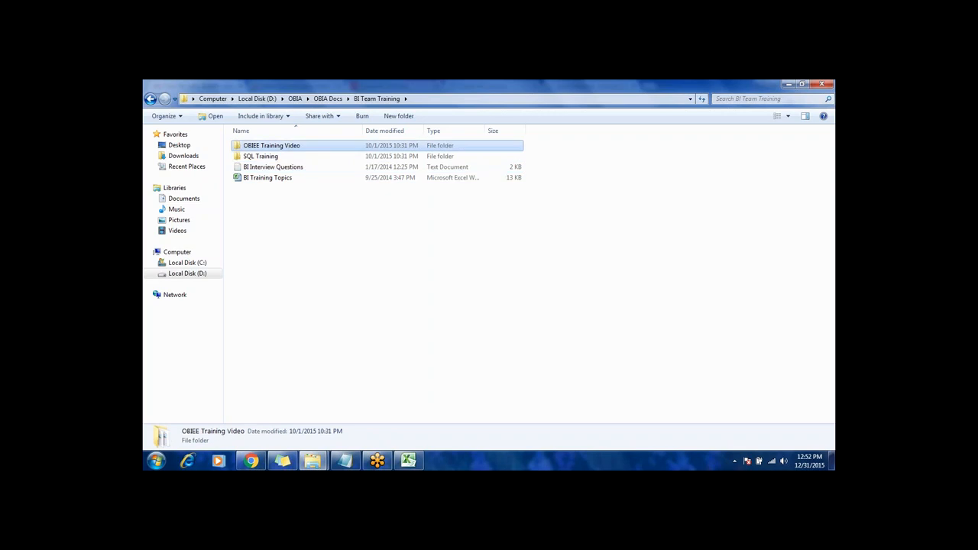
{"action": "double_click", "coordinate": [272, 145]}
{"action": "left_click", "coordinate": [312, 160]}
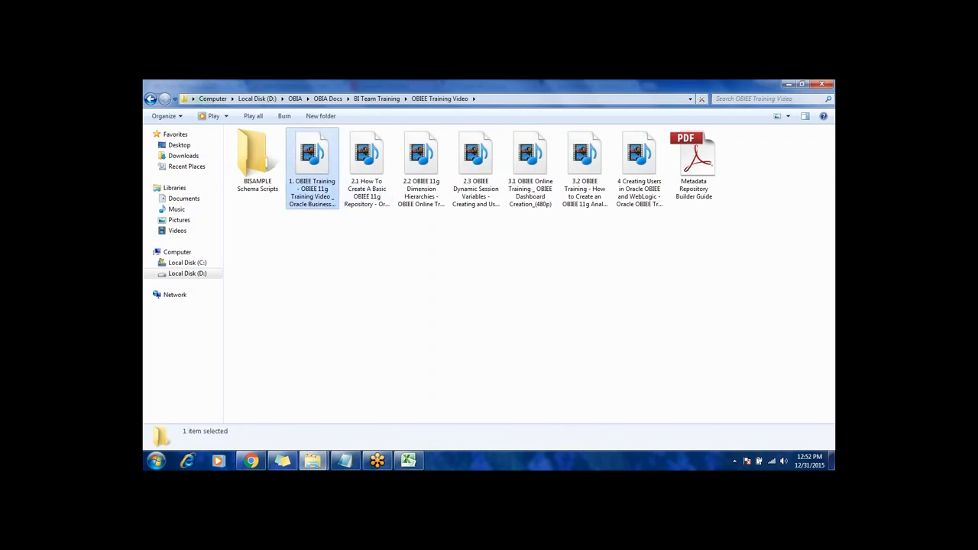
{"action": "key", "text": "Right"}
{"action": "key", "text": "Right"}
{"action": "key", "text": "Right"}
{"action": "key", "text": "Right"}
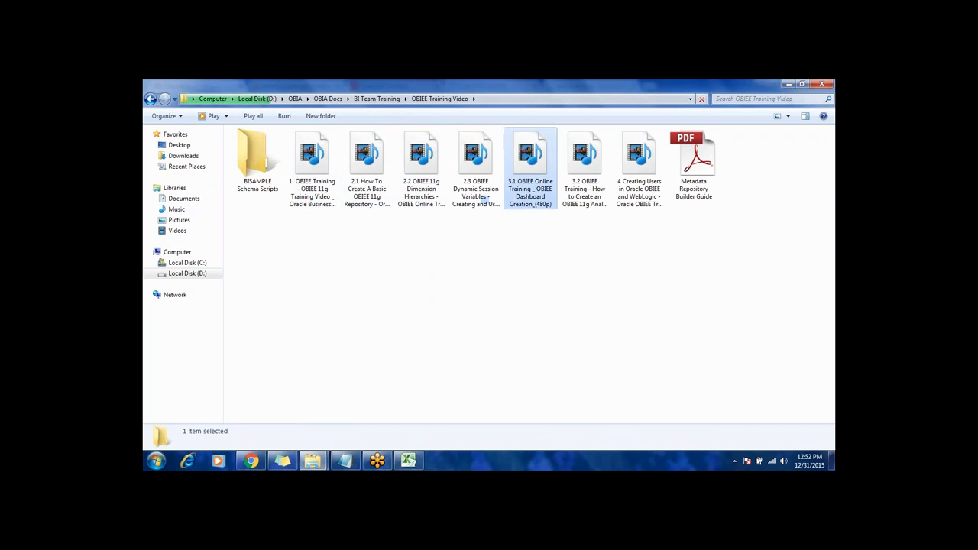
{"action": "key", "text": "Right"}
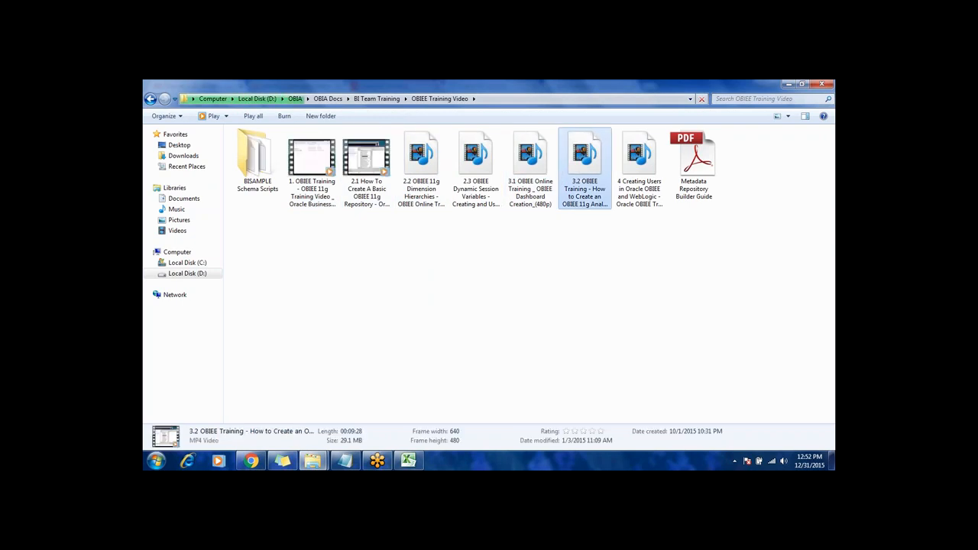
{"action": "key", "text": "Right"}
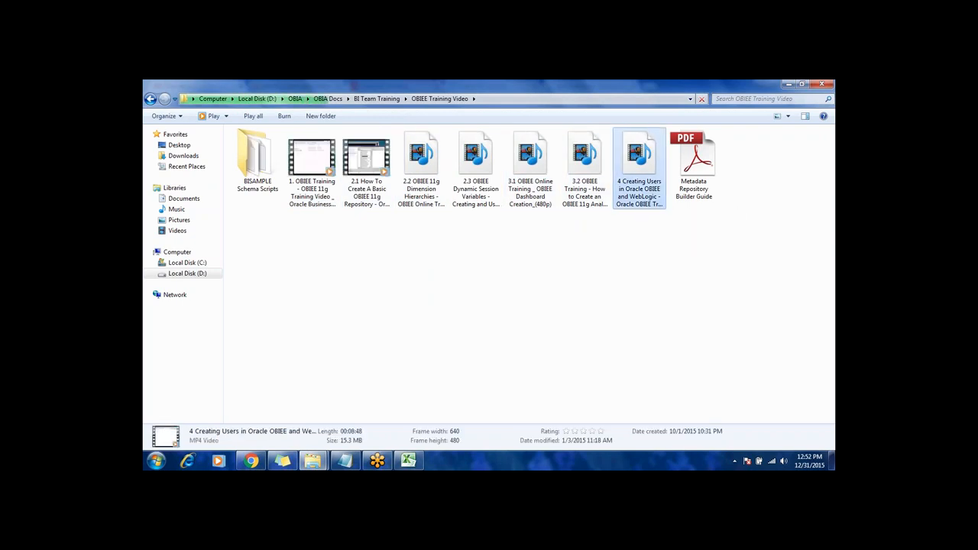
{"action": "key", "text": "Left"}
{"action": "key", "text": "Left"}
{"action": "key", "text": "Left"}
{"action": "key", "text": "Left"}
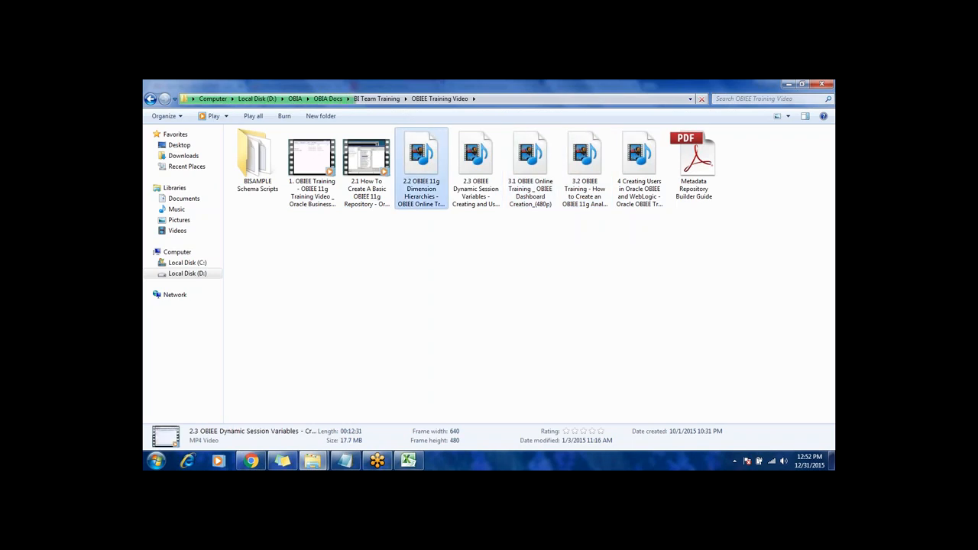
{"action": "key", "text": "Left"}
{"action": "key", "text": "Left"}
{"action": "key", "text": "Left"}
{"action": "key", "text": "Right"}
{"action": "key", "text": "Right"}
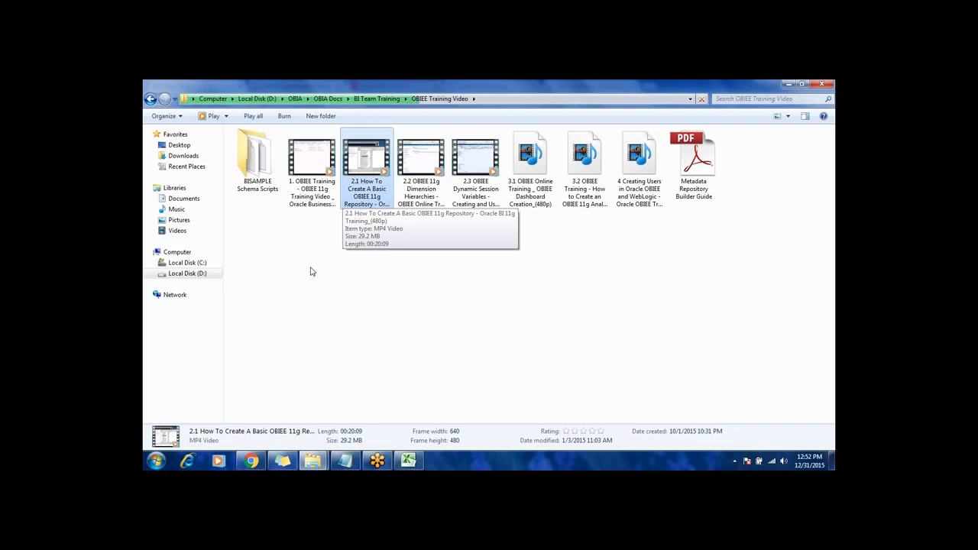
{"action": "key", "text": "super+d"}
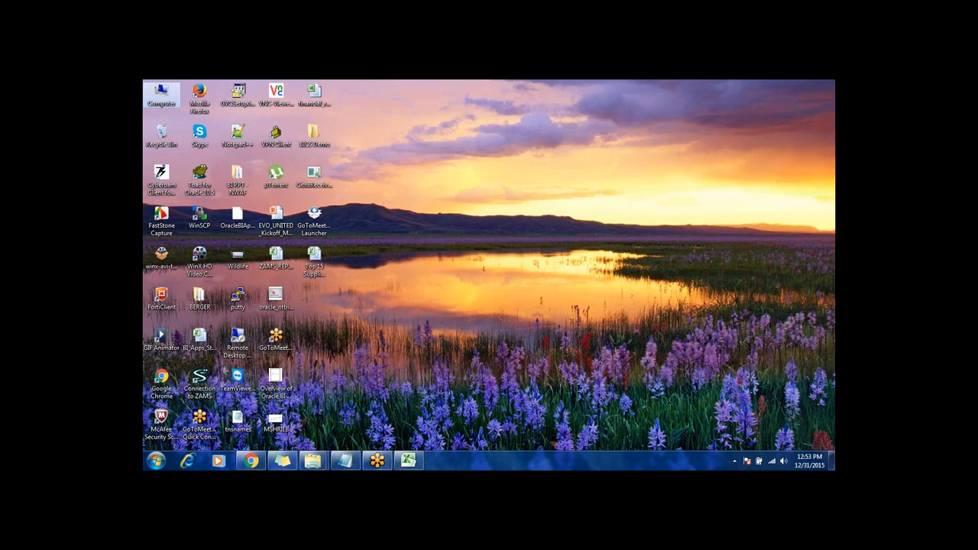
Bring Chrome back and switch to the Oracle BI Answers tab with Balancing Segment and Cost Center
{"action": "mouse_move", "coordinate": [416, 466]}
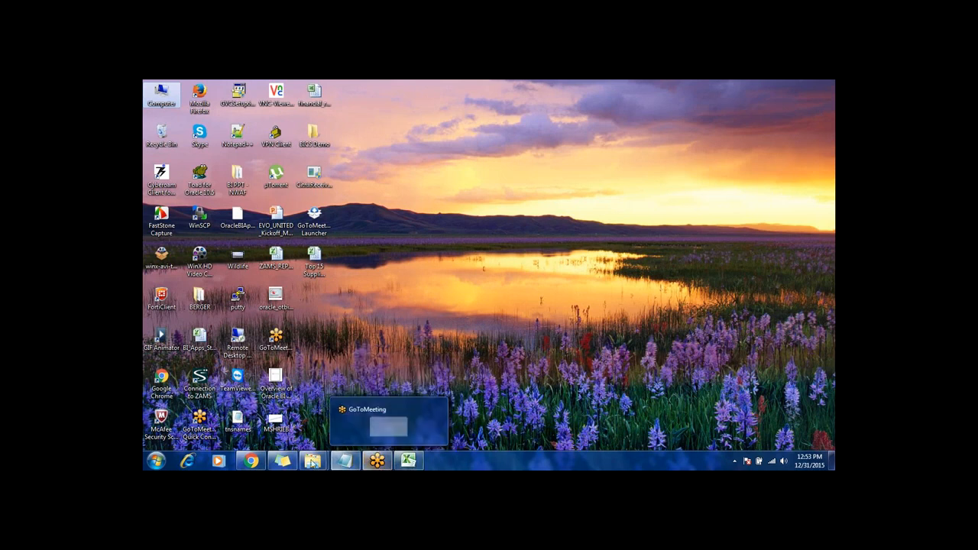
{"action": "left_click", "coordinate": [256, 461]}
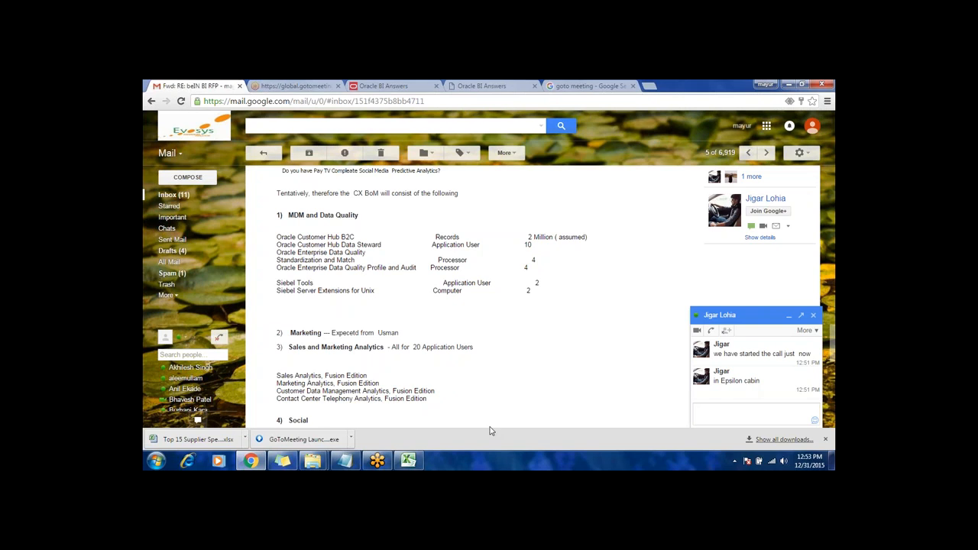
{"action": "left_click", "coordinate": [397, 87]}
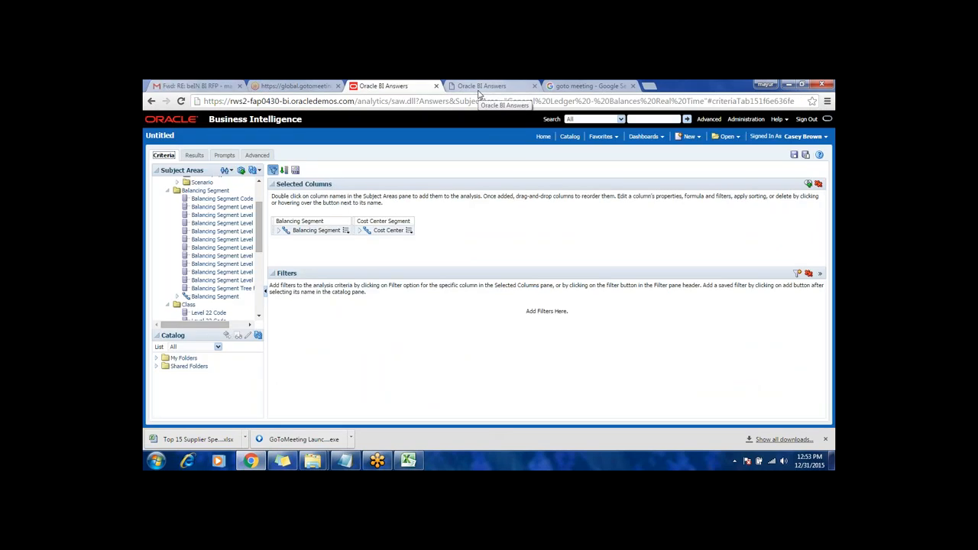
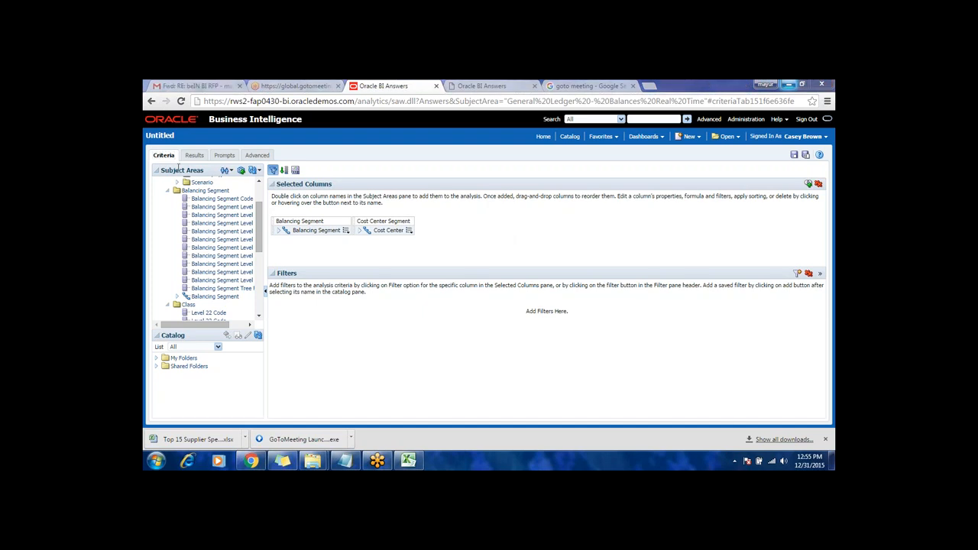
Open the Oracle BI Administration page, then bring up the Windows Start menu
{"action": "left_click", "coordinate": [747, 119]}
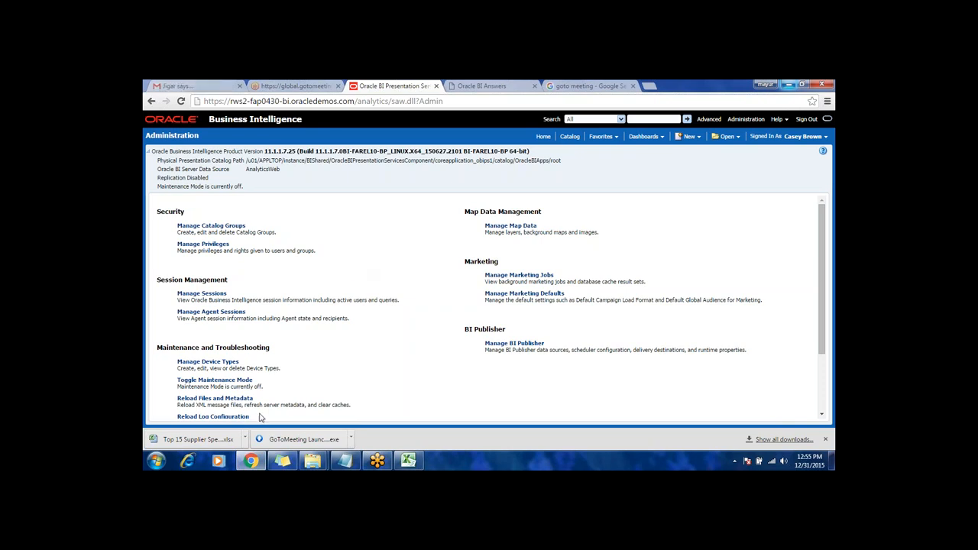
{"action": "left_click", "coordinate": [157, 464]}
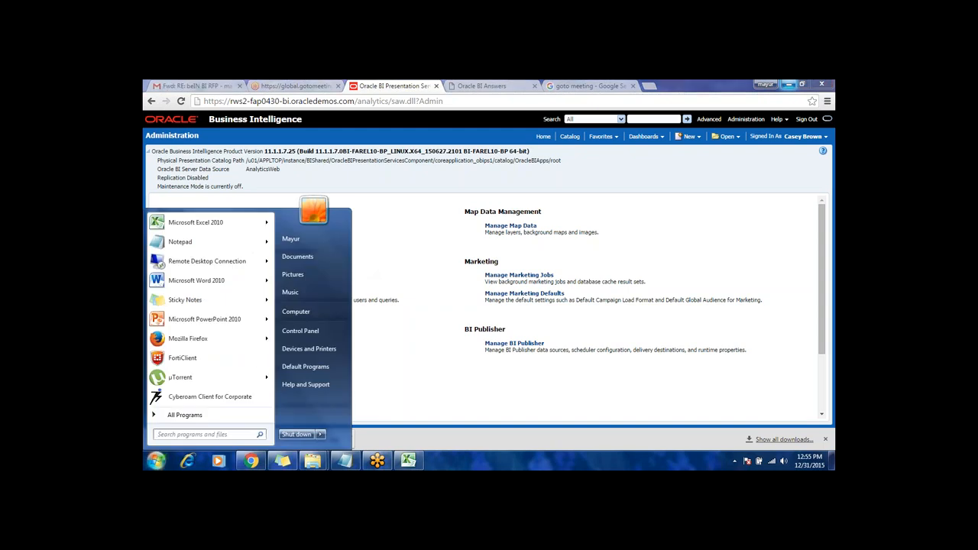
Bring the Evosys Access Files window forward, go up to OBIA and open the ZAIN folder
{"action": "left_click", "coordinate": [313, 461]}
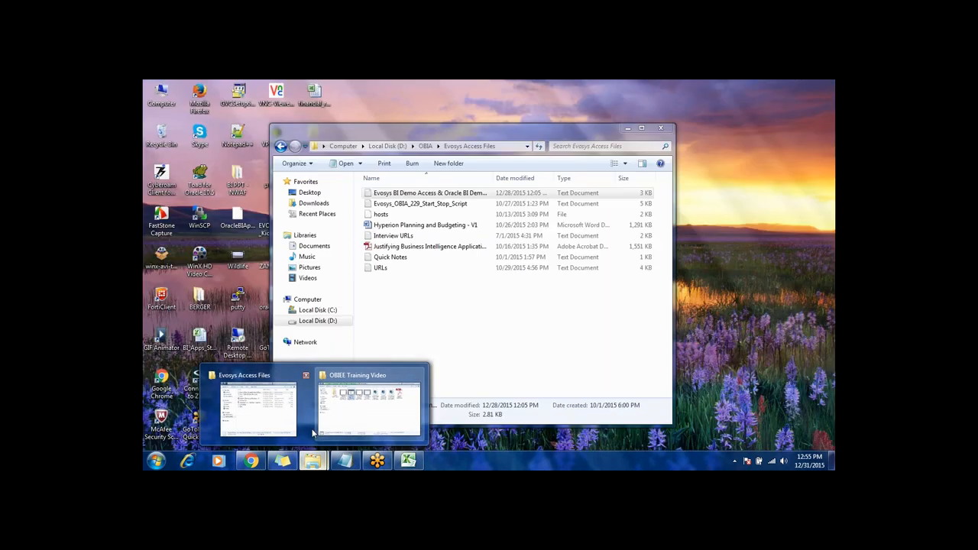
{"action": "left_click", "coordinate": [258, 409]}
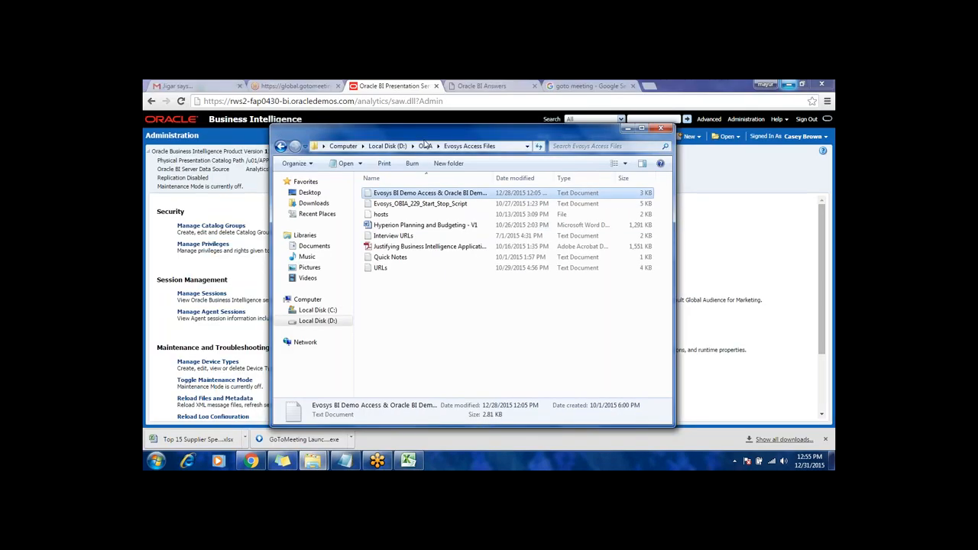
{"action": "left_click", "coordinate": [425, 145]}
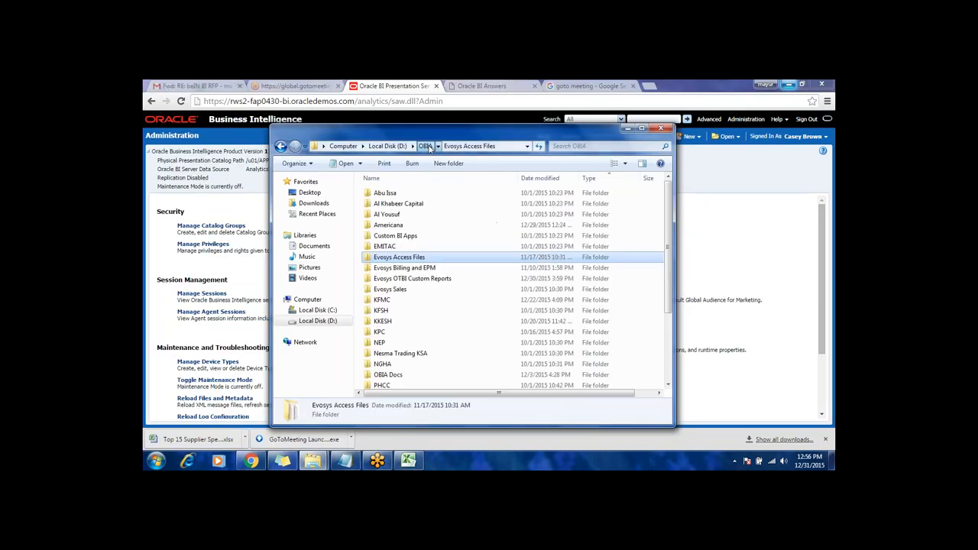
{"action": "left_click", "coordinate": [386, 334]}
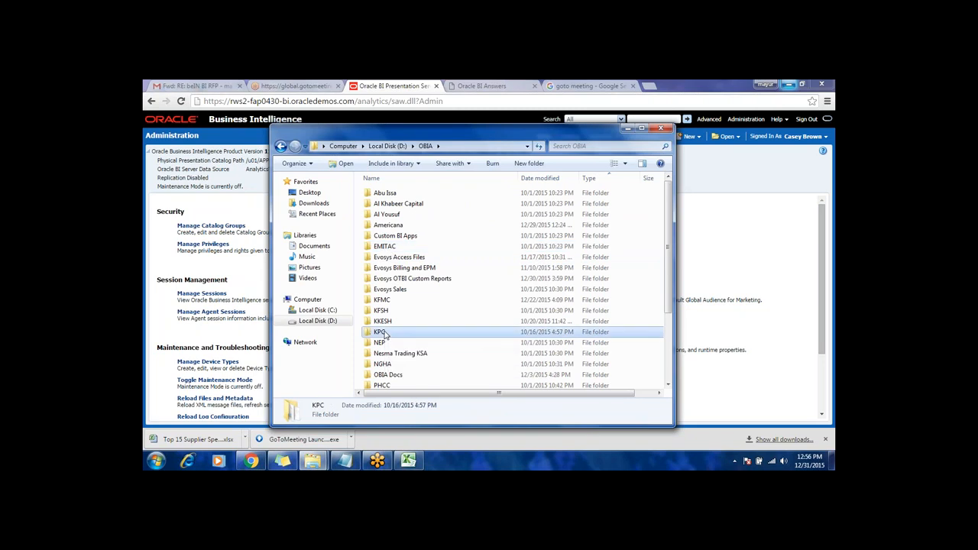
{"action": "scroll", "coordinate": [388, 351], "scroll_direction": "down", "scroll_amount": 3}
{"action": "double_click", "coordinate": [388, 372]}
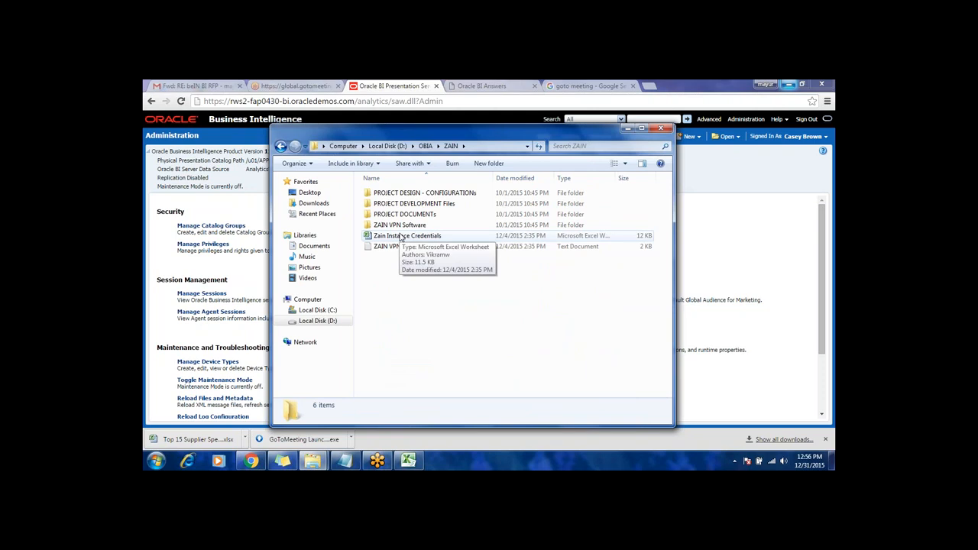
Go back to OBIA and navigate ZAMS > PROJECT Files > BI SECURITY MATRIX and USER MANUAL
{"action": "key", "text": "BackSpace"}
{"action": "key", "text": "Down"}
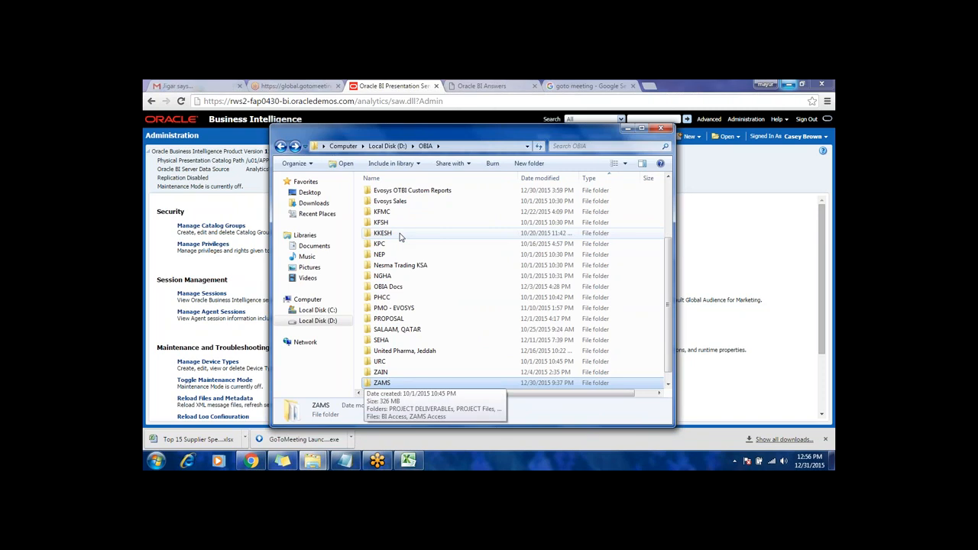
{"action": "key", "text": "Return"}
{"action": "key", "text": "Down"}
{"action": "key", "text": "Down"}
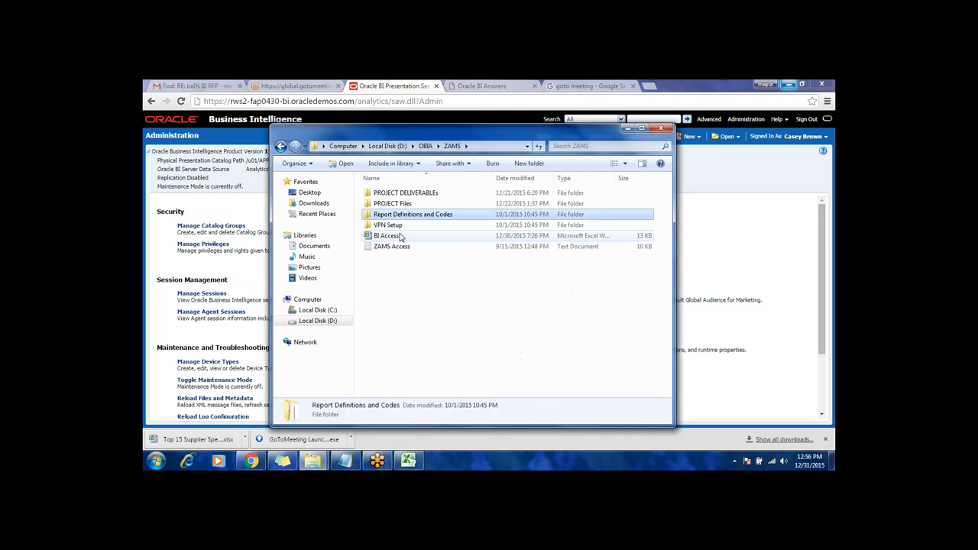
{"action": "key", "text": "Up"}
{"action": "key", "text": "Return"}
{"action": "key", "text": "Down"}
{"action": "key", "text": "Down"}
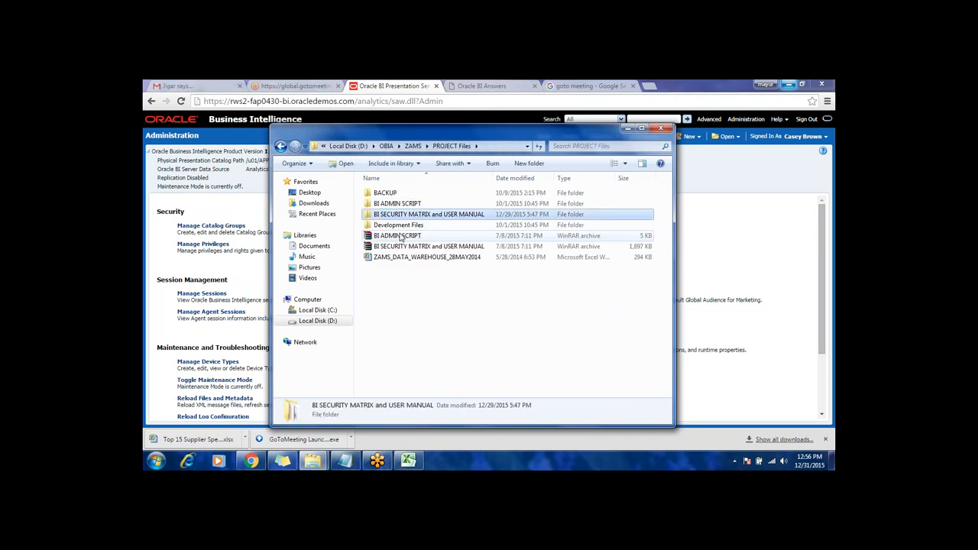
{"action": "key", "text": "Return"}
{"action": "key", "text": "Down"}
{"action": "key", "text": "Down"}
{"action": "key", "text": "Down"}
{"action": "key", "text": "Down"}
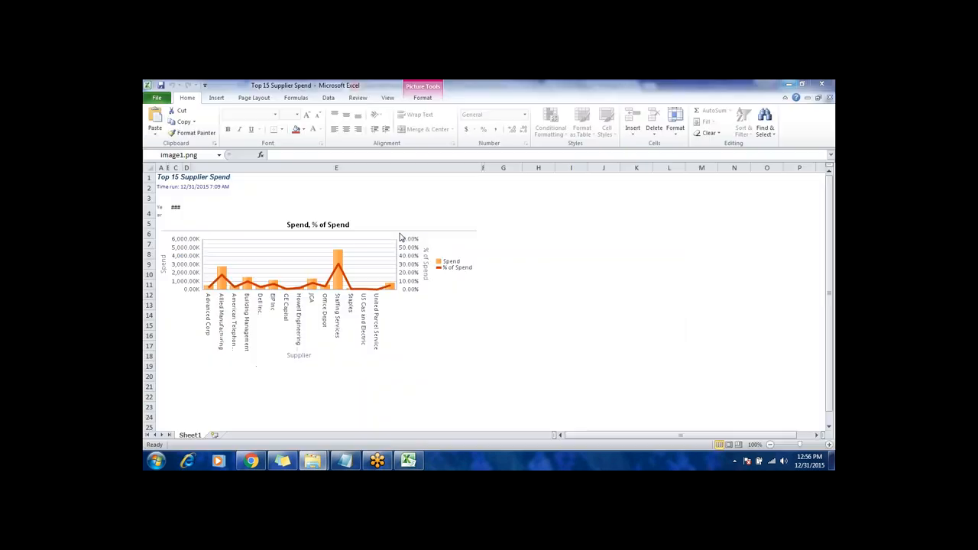
On the Security_Data sheet, check the company OU in D14 and the ZAMS_SALES_REP role in A7
{"action": "left_click", "coordinate": [410, 221]}
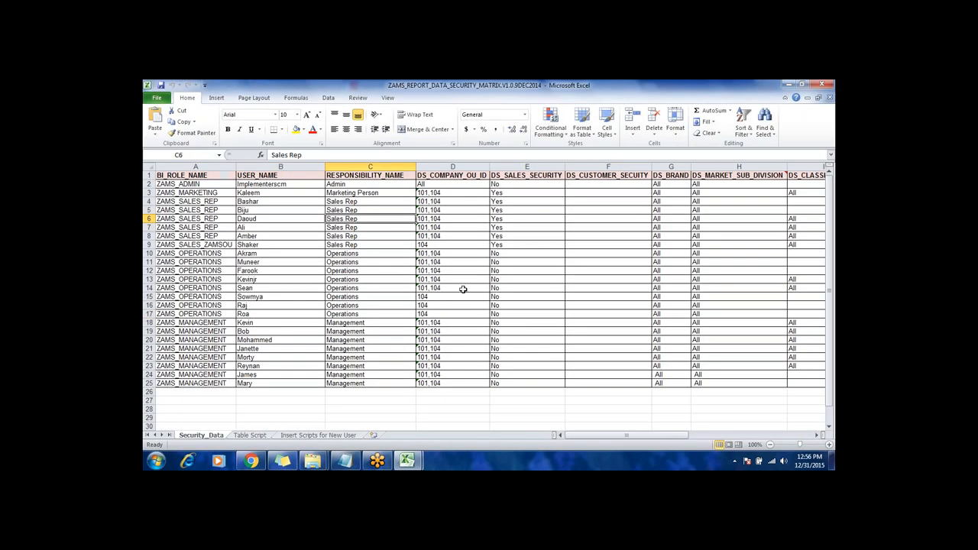
{"action": "left_click", "coordinate": [458, 286]}
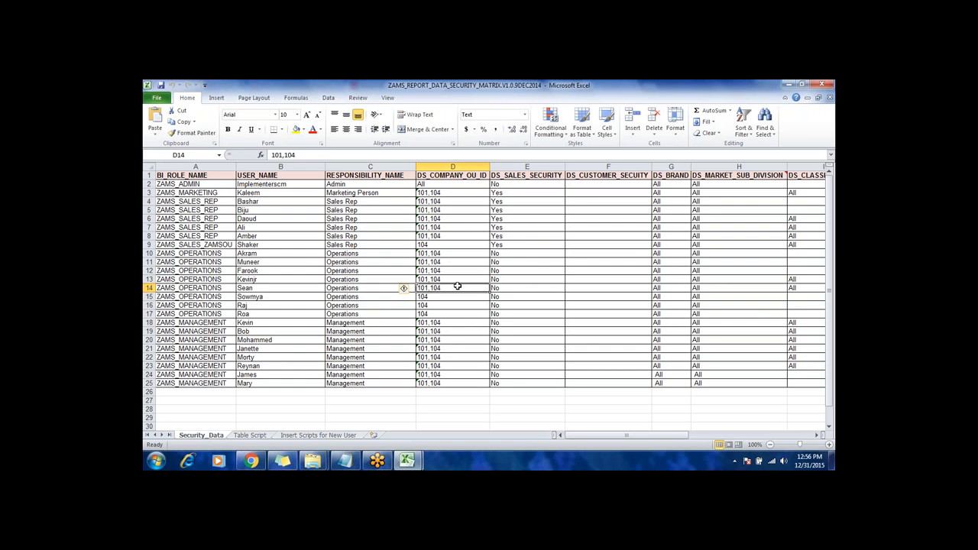
{"action": "left_click", "coordinate": [212, 226]}
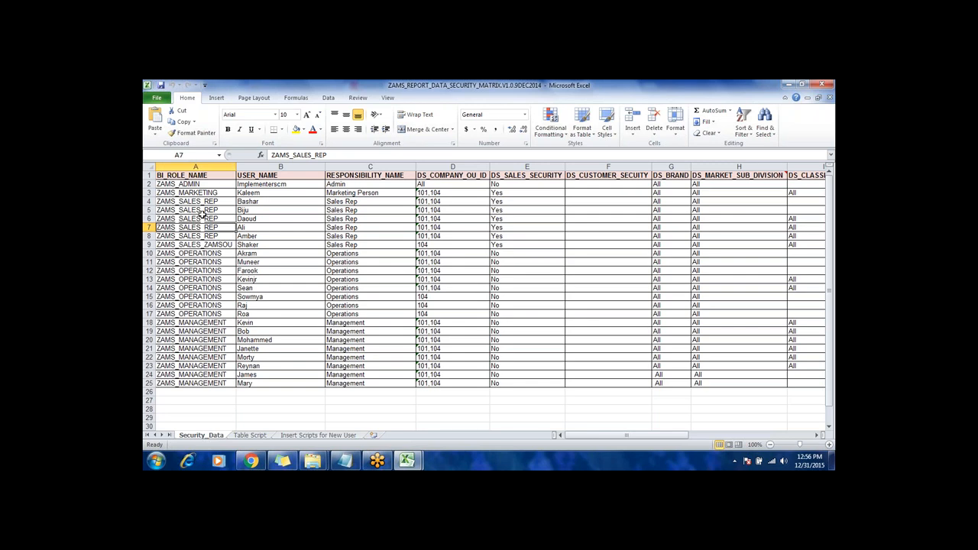
{"action": "key", "text": "Right"}
{"action": "key", "text": "Right"}
{"action": "key", "text": "Right"}
{"action": "key", "text": "Right"}
{"action": "key", "text": "Right"}
{"action": "key", "text": "Right"}
{"action": "key", "text": "Right"}
{"action": "key", "text": "Right"}
{"action": "key", "text": "Right"}
{"action": "key", "text": "Right"}
{"action": "key", "text": "Right"}
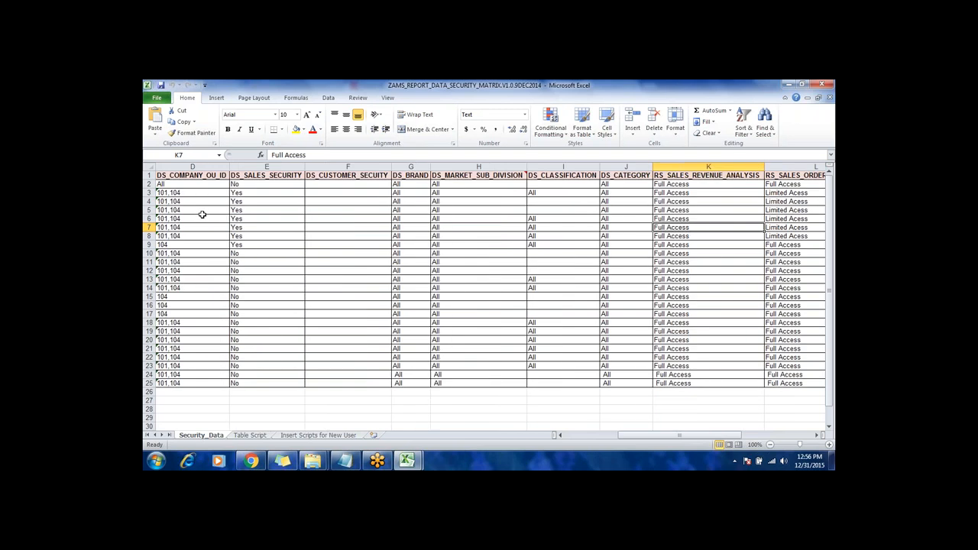
{"action": "key", "text": "Right"}
{"action": "key", "text": "Right"}
{"action": "key", "text": "Left"}
{"action": "key", "text": "Left"}
{"action": "key", "text": "Left"}
{"action": "key", "text": "Up"}
{"action": "key", "text": "Up"}
{"action": "key", "text": "Up"}
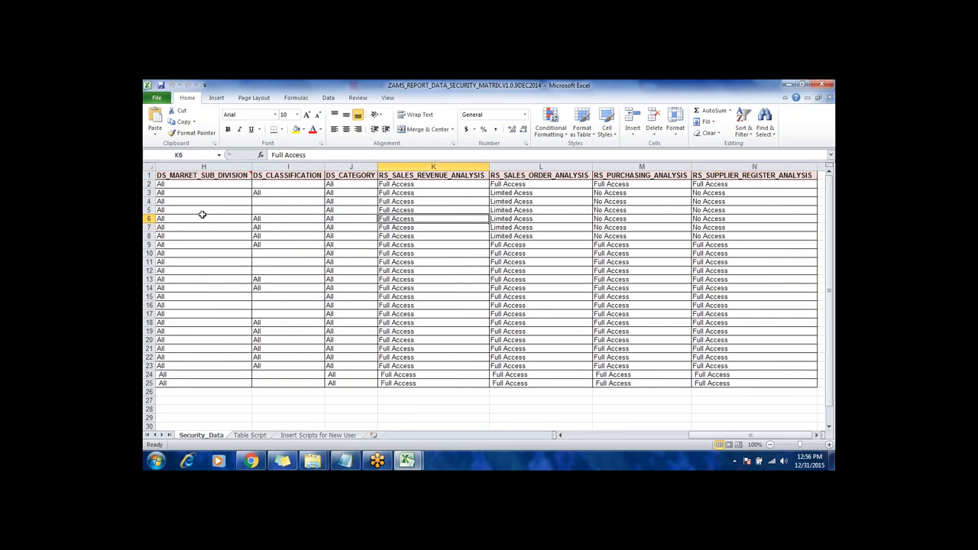
{"action": "key", "text": "Up"}
{"action": "key", "text": "Up"}
{"action": "key", "text": "Up"}
{"action": "key", "text": "Right"}
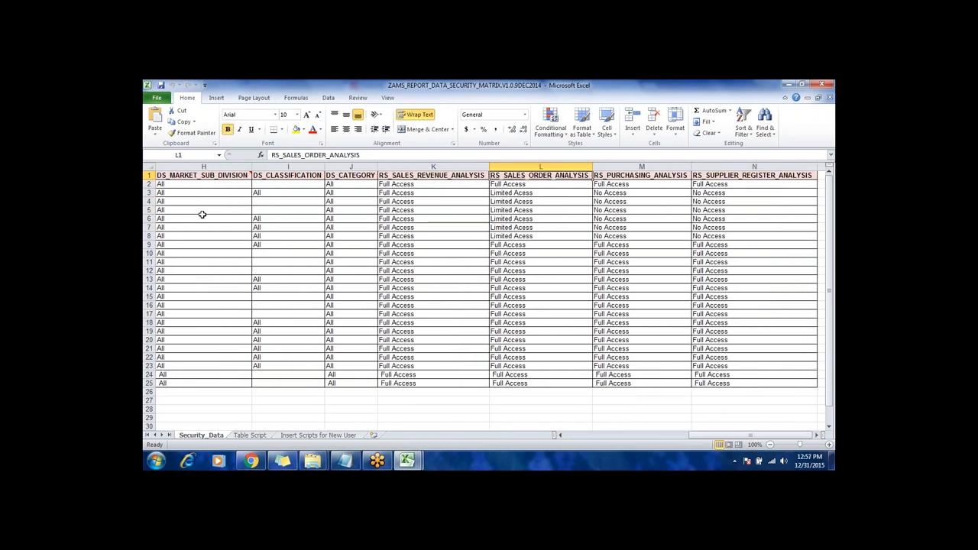
{"action": "key", "text": "Right"}
{"action": "key", "text": "Right"}
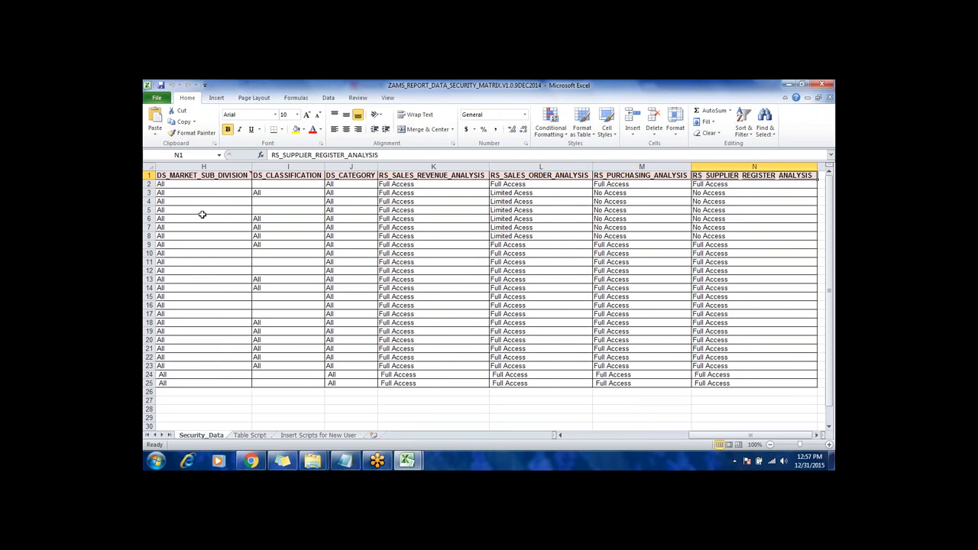
{"action": "key", "text": "Left"}
{"action": "key", "text": "Left"}
{"action": "key", "text": "Left"}
{"action": "key", "text": "Left"}
{"action": "key", "text": "Left"}
{"action": "key", "text": "Left"}
{"action": "key", "text": "Left"}
{"action": "key", "text": "Left"}
{"action": "key", "text": "Left"}
{"action": "key", "text": "Left"}
{"action": "key", "text": "Left"}
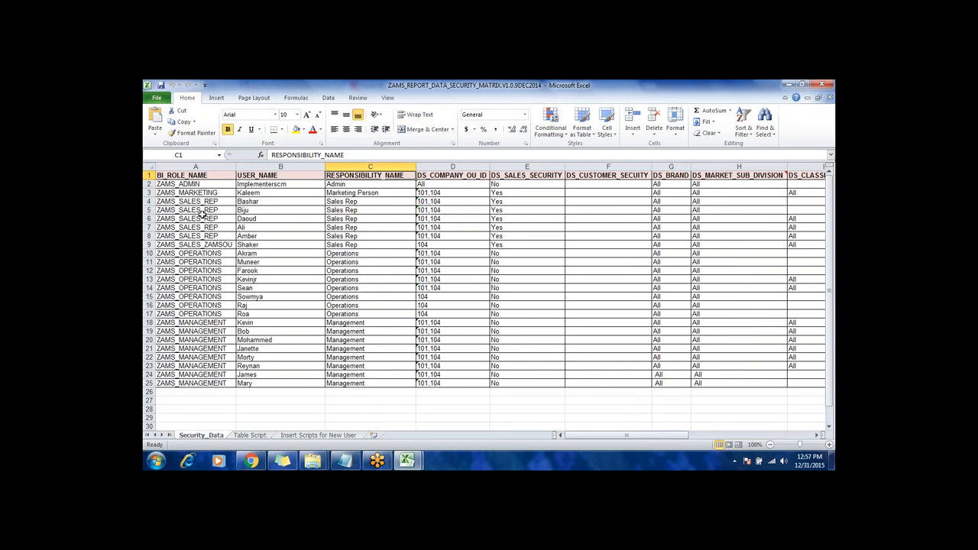
{"action": "key", "text": "Down"}
{"action": "key", "text": "Down"}
{"action": "key", "text": "Right"}
{"action": "key", "text": "Right"}
{"action": "key", "text": "Right"}
{"action": "key", "text": "Right"}
{"action": "key", "text": "Right"}
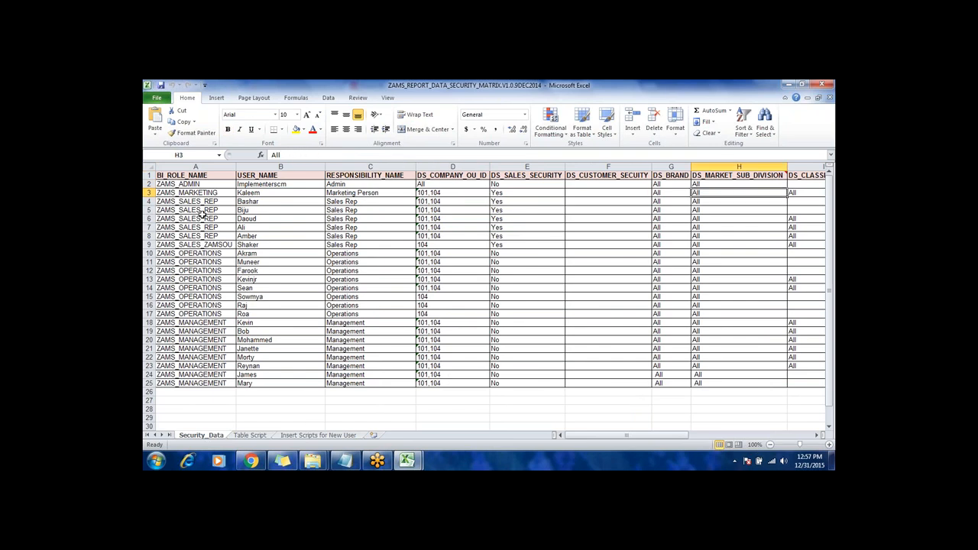
{"action": "key", "text": "Right"}
{"action": "key", "text": "Right"}
{"action": "key", "text": "Right"}
{"action": "key", "text": "Right"}
{"action": "key", "text": "Right"}
{"action": "key", "text": "Right"}
{"action": "key", "text": "Right"}
{"action": "key", "text": "Right"}
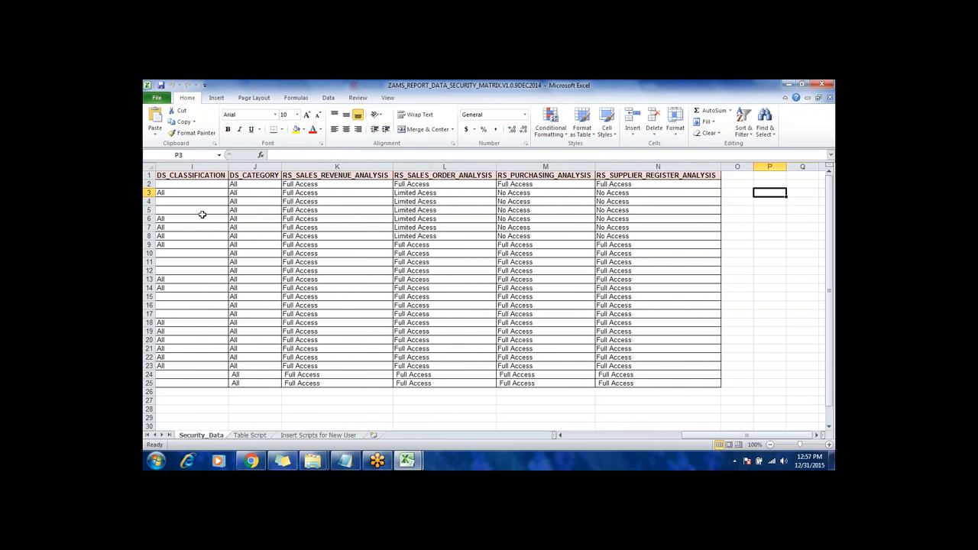
{"action": "key", "text": "Left"}
{"action": "key", "text": "Left"}
{"action": "key", "text": "Left"}
{"action": "key", "text": "Left"}
{"action": "key", "text": "Left"}
{"action": "key", "text": "Left"}
{"action": "key", "text": "Left"}
{"action": "key", "text": "Left"}
{"action": "key", "text": "Left"}
{"action": "key", "text": "Left"}
{"action": "key", "text": "Left"}
{"action": "key", "text": "Left"}
{"action": "key", "text": "Left"}
{"action": "key", "text": "Left"}
{"action": "key", "text": "Left"}
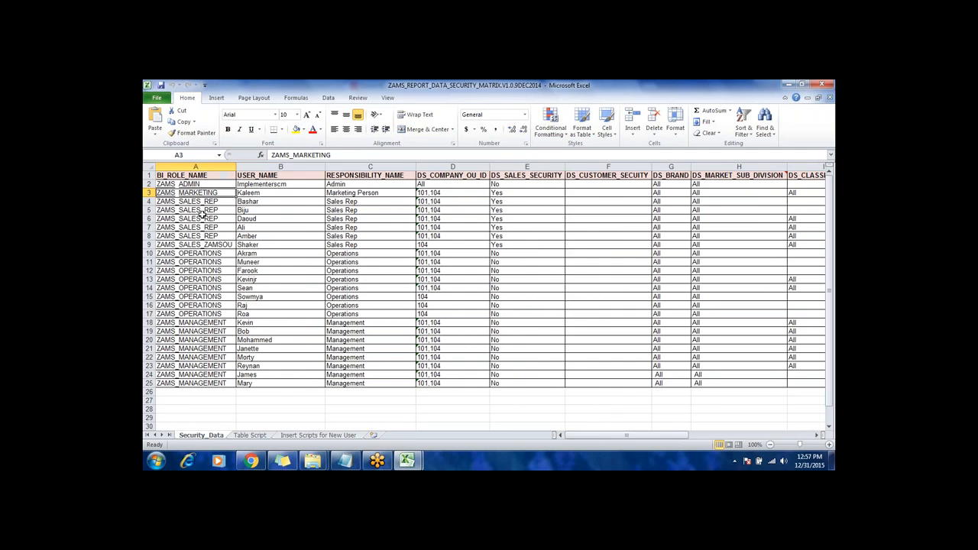
{"action": "key", "text": "Right"}
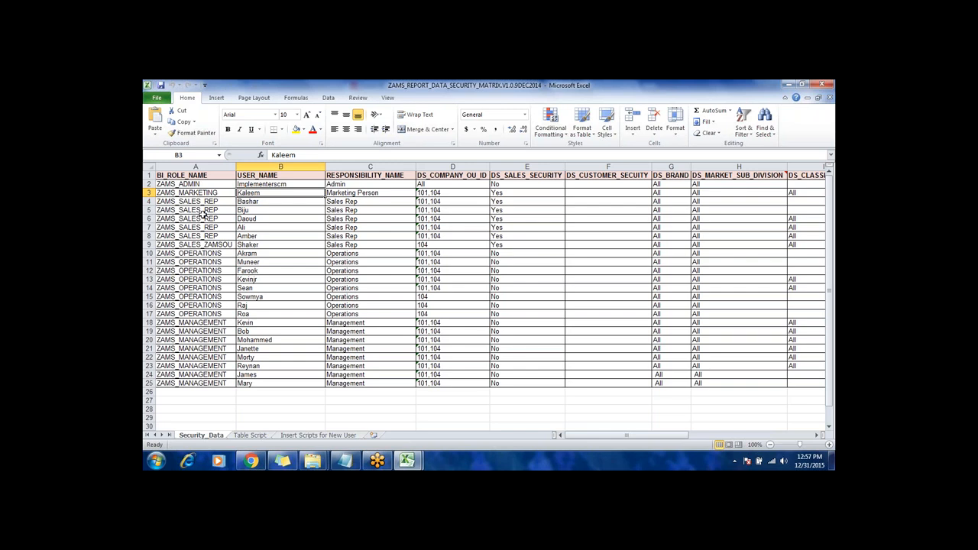
{"action": "key", "text": "Right"}
{"action": "key", "text": "Right"}
{"action": "key", "text": "Right"}
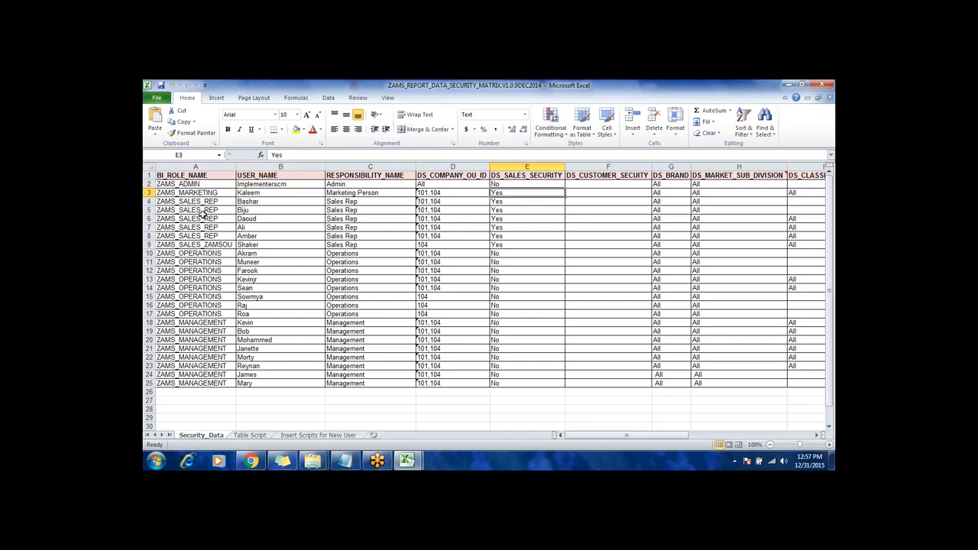
{"action": "key", "text": "Left"}
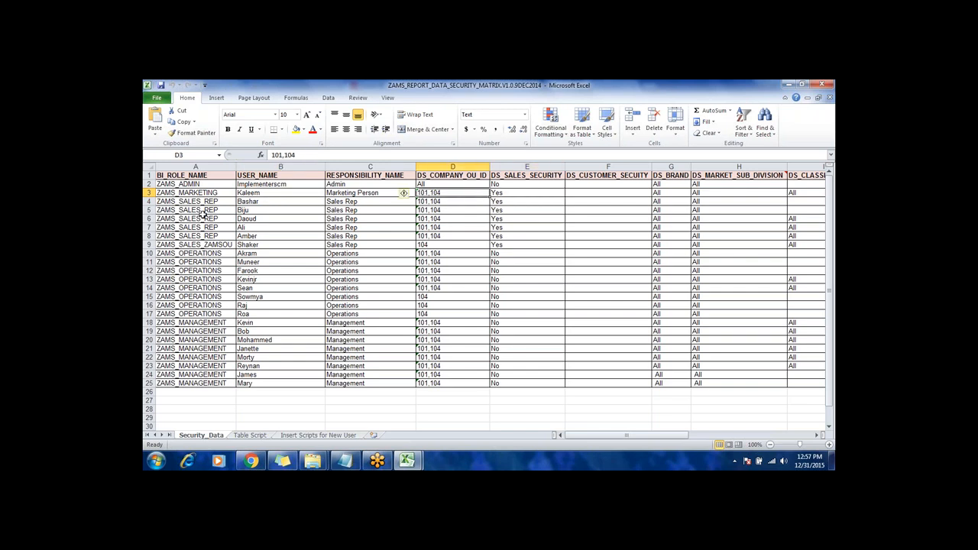
{"action": "key", "text": "Right"}
{"action": "key", "text": "Right"}
{"action": "key", "text": "Right"}
{"action": "key", "text": "Right"}
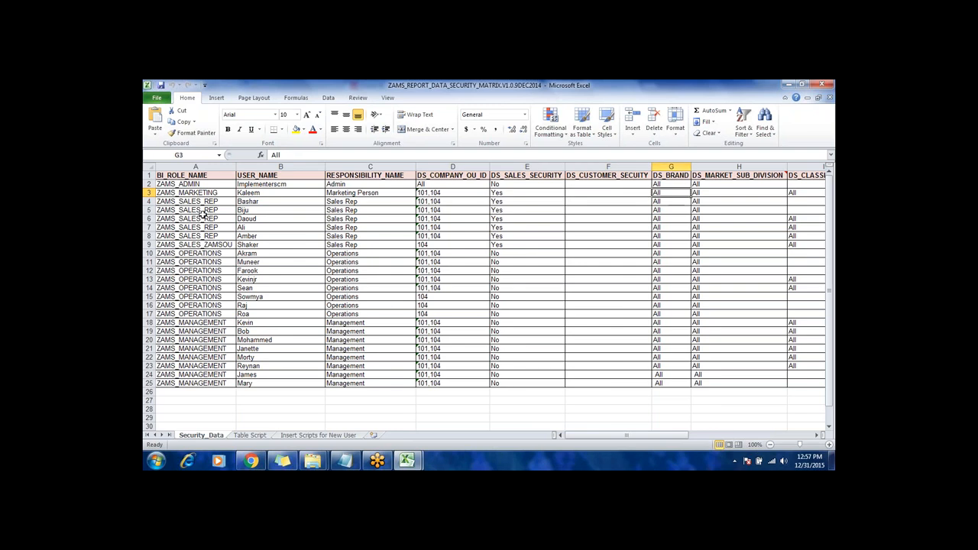
{"action": "key", "text": "Right"}
{"action": "key", "text": "Right"}
{"action": "key", "text": "Right"}
{"action": "key", "text": "Right"}
{"action": "key", "text": "Right"}
{"action": "key", "text": "Right"}
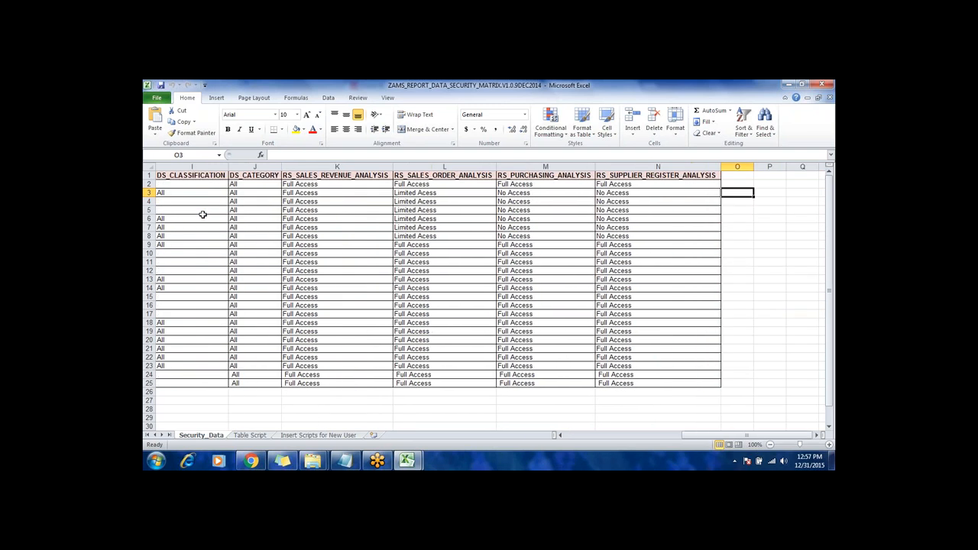
{"action": "key", "text": "Left"}
{"action": "key", "text": "Left"}
{"action": "key", "text": "Left"}
{"action": "key", "text": "Left"}
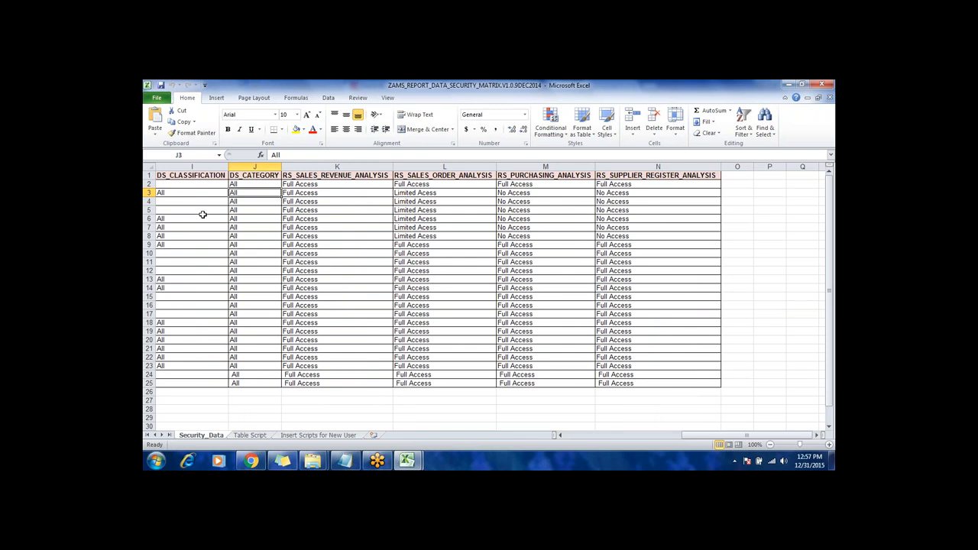
{"action": "key", "text": "Right"}
{"action": "key", "text": "Right"}
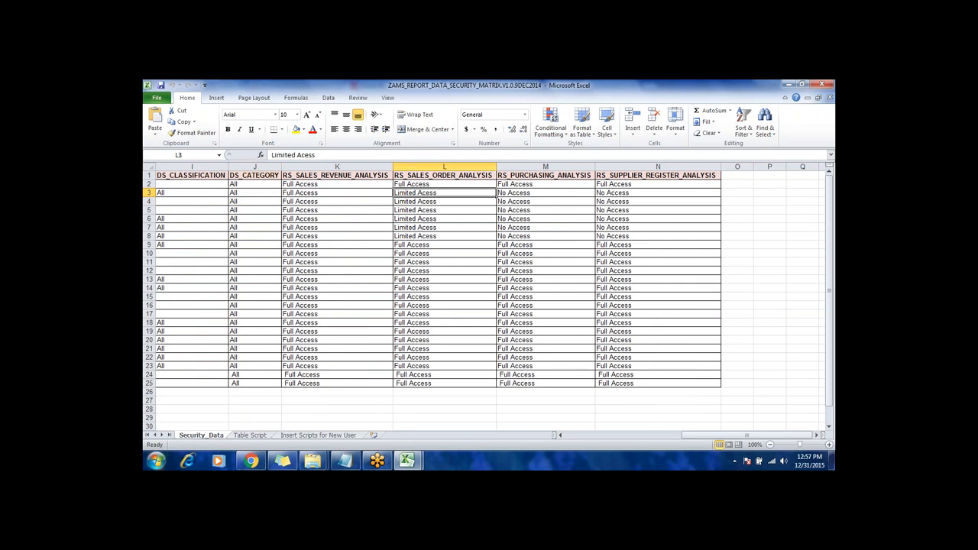
{"action": "mouse_move", "coordinate": [251, 464]}
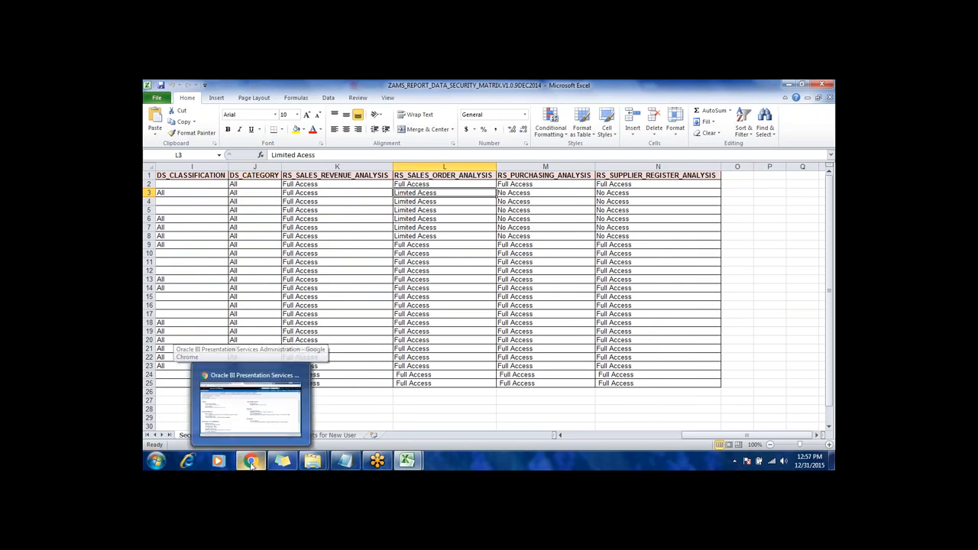
{"action": "key", "text": "Left"}
{"action": "key", "text": "Left"}
{"action": "key", "text": "Left"}
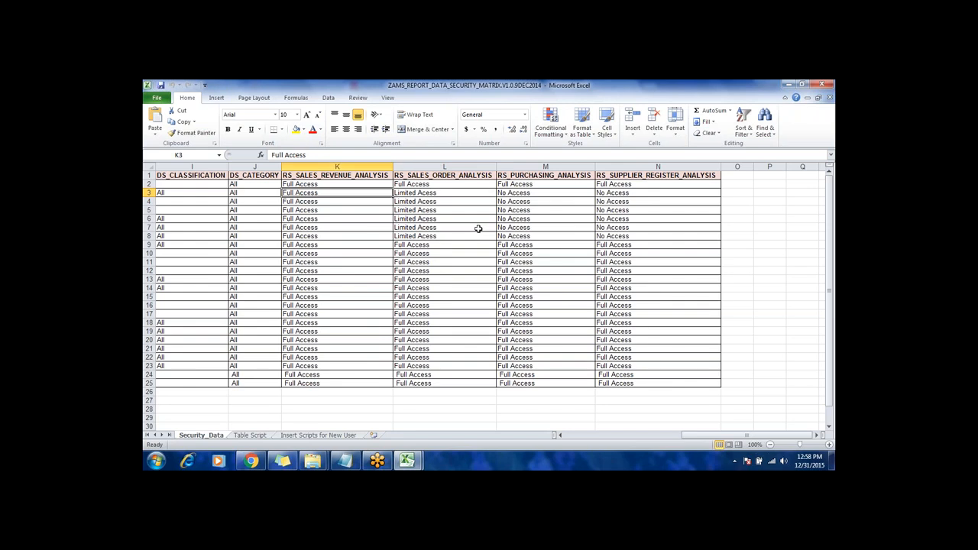
{"action": "key", "text": "Home"}
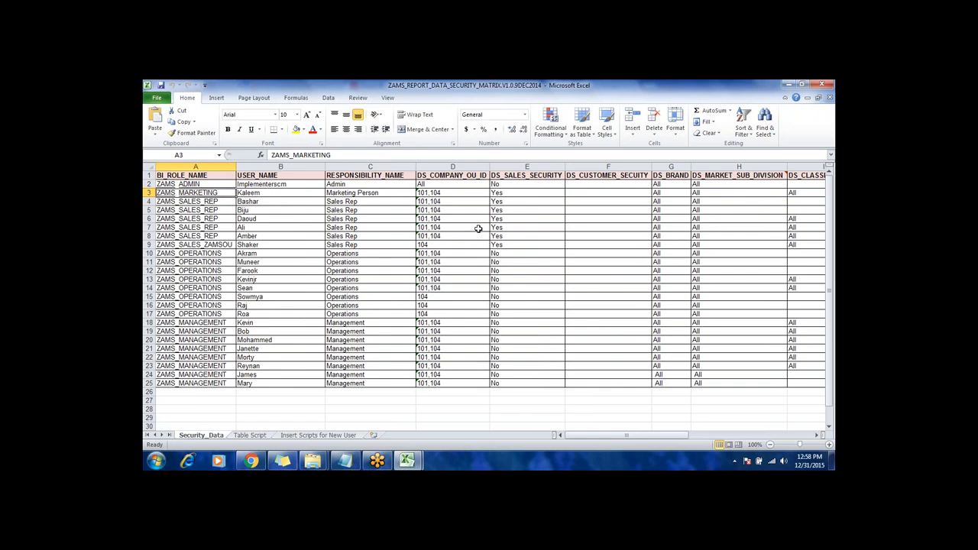
{"action": "key", "text": "Right"}
{"action": "key", "text": "Right"}
{"action": "key", "text": "Right"}
{"action": "key", "text": "Right"}
{"action": "key", "text": "Right"}
{"action": "key", "text": "Right"}
{"action": "key", "text": "Right"}
{"action": "key", "text": "Right"}
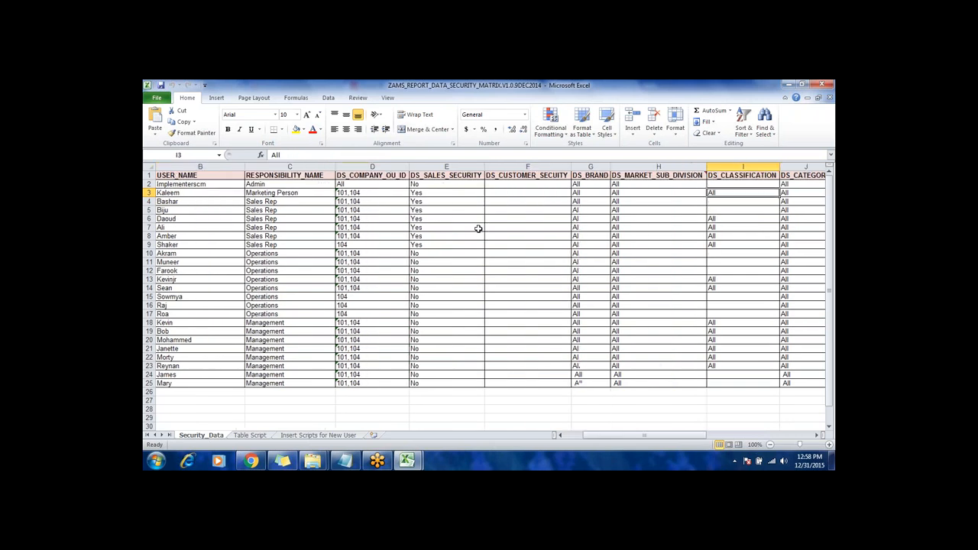
{"action": "key", "text": "Right"}
{"action": "key", "text": "Right"}
{"action": "key", "text": "Right"}
{"action": "key", "text": "Right"}
{"action": "key", "text": "Right"}
{"action": "key", "text": "Right"}
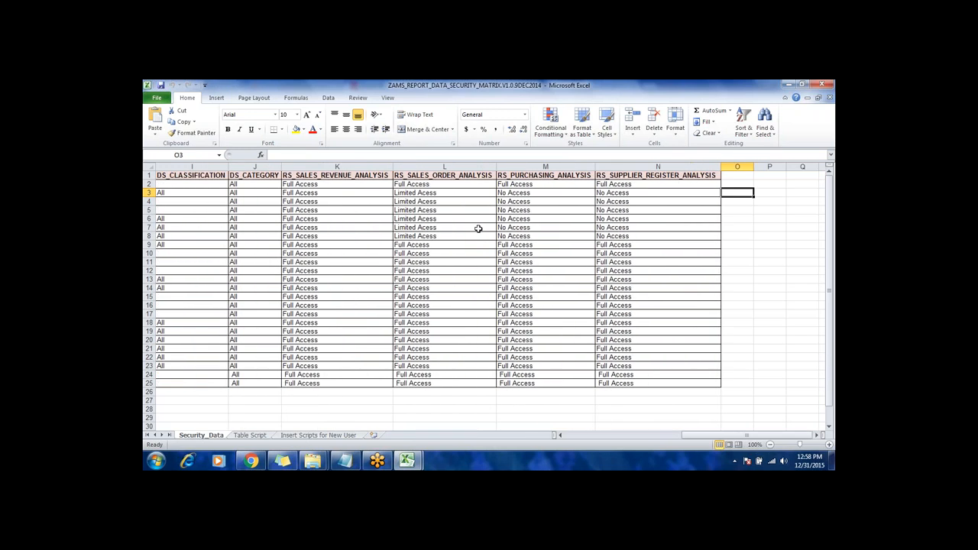
In Chrome, browse the BI catalog to Shared Folders and open the Financials folder
{"action": "left_click", "coordinate": [252, 462]}
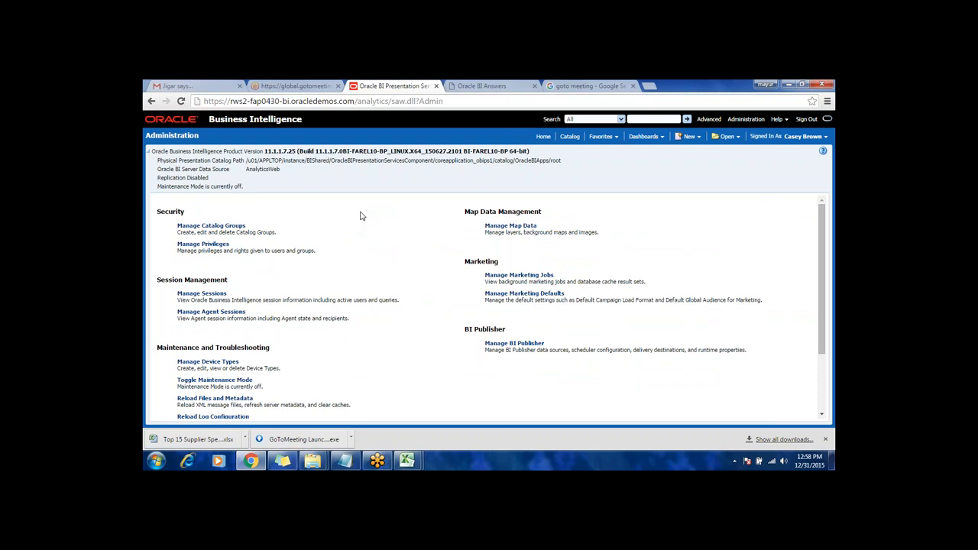
{"action": "left_click", "coordinate": [570, 137]}
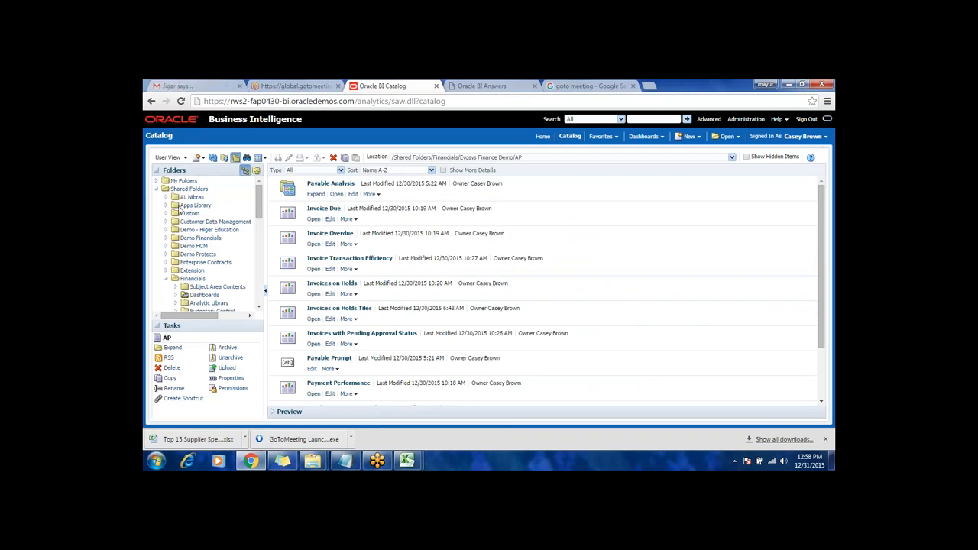
{"action": "left_click", "coordinate": [168, 278]}
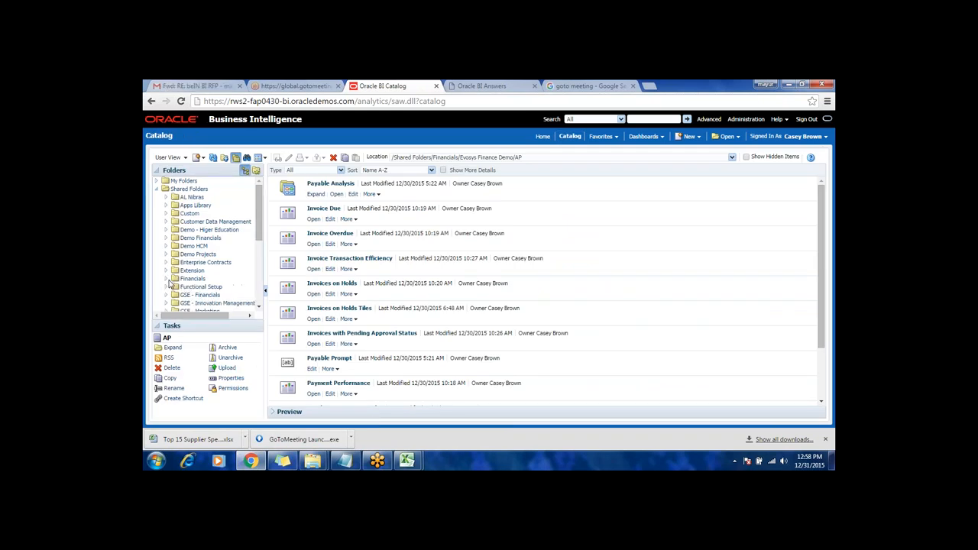
{"action": "left_click", "coordinate": [187, 189]}
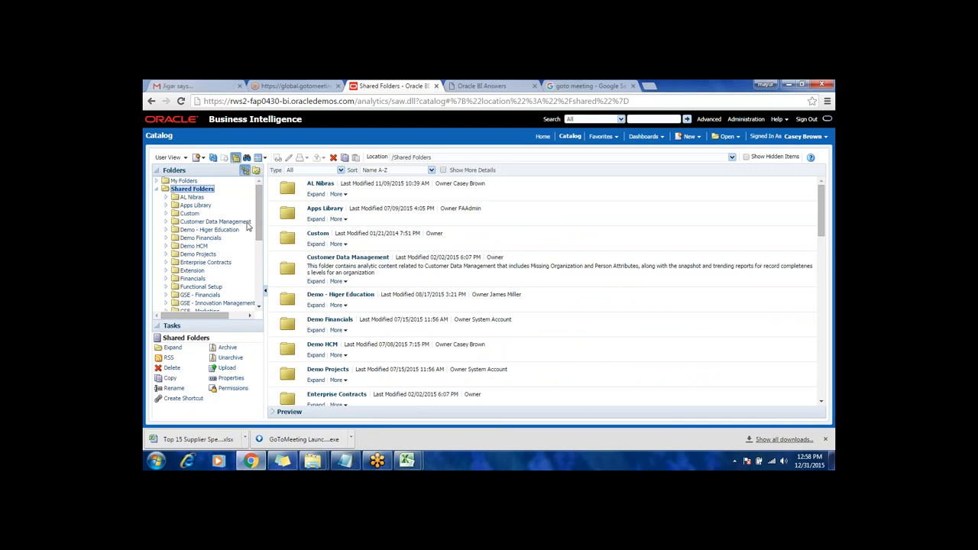
{"action": "left_click_drag", "start_coordinate": [260, 235], "coordinate": [257, 259]}
{"action": "scroll", "coordinate": [258, 259], "scroll_direction": "down", "scroll_amount": 2}
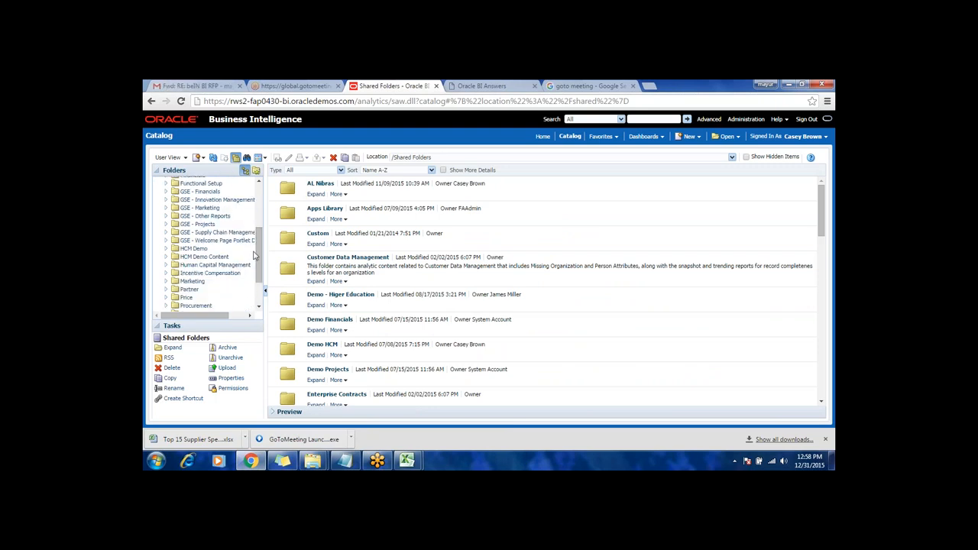
{"action": "scroll", "coordinate": [256, 255], "scroll_direction": "up", "scroll_amount": 2}
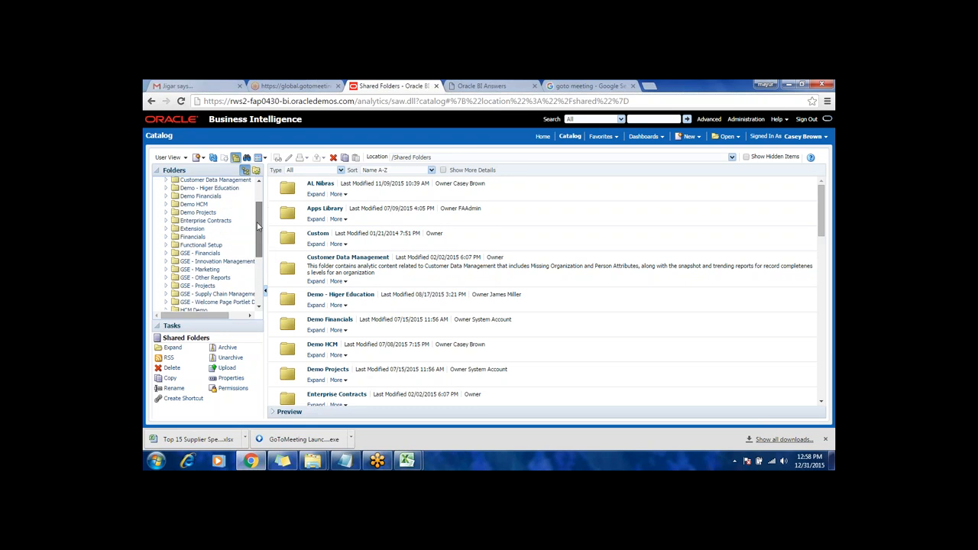
{"action": "left_click", "coordinate": [194, 240]}
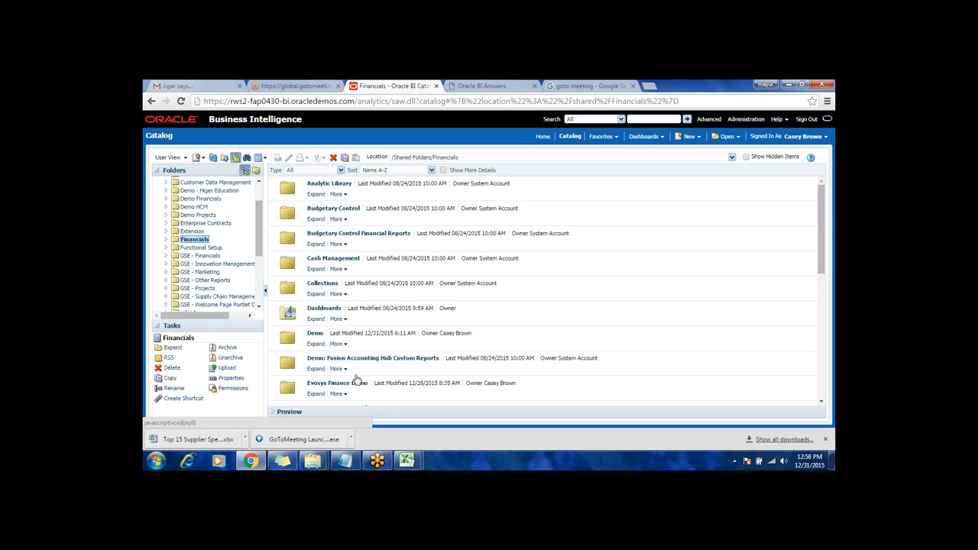
Open the Financials folder's permissions, then bring the ZAMS_REPORT security matrix workbook to the front
{"action": "left_click", "coordinate": [233, 388]}
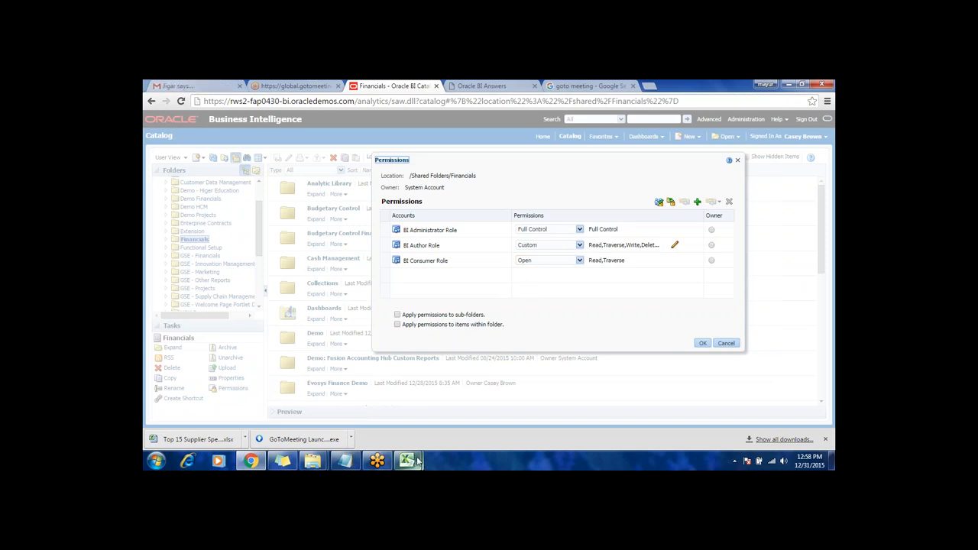
{"action": "mouse_move", "coordinate": [417, 461]}
{"action": "left_click", "coordinate": [464, 413]}
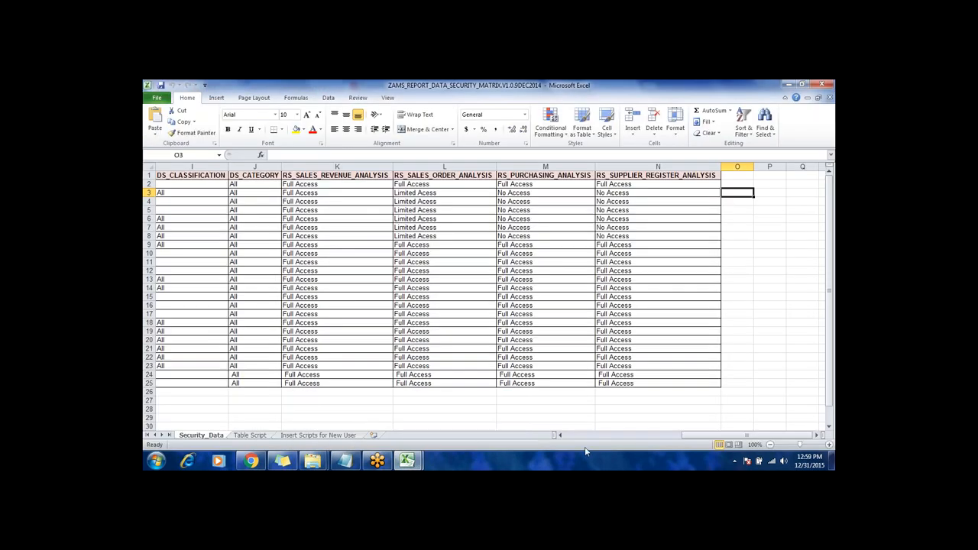
{"action": "left_click_drag", "start_coordinate": [716, 437], "coordinate": [623, 440]}
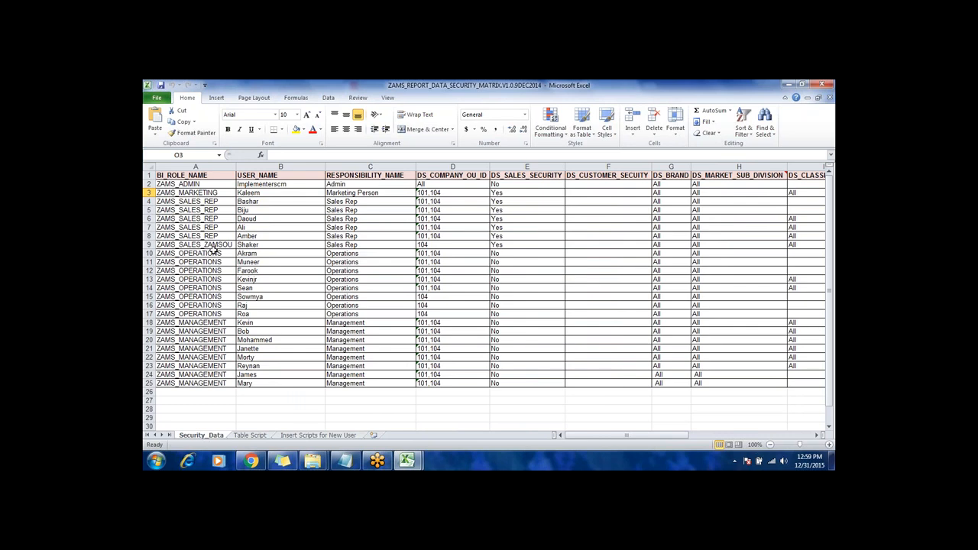
{"action": "left_click", "coordinate": [207, 219]}
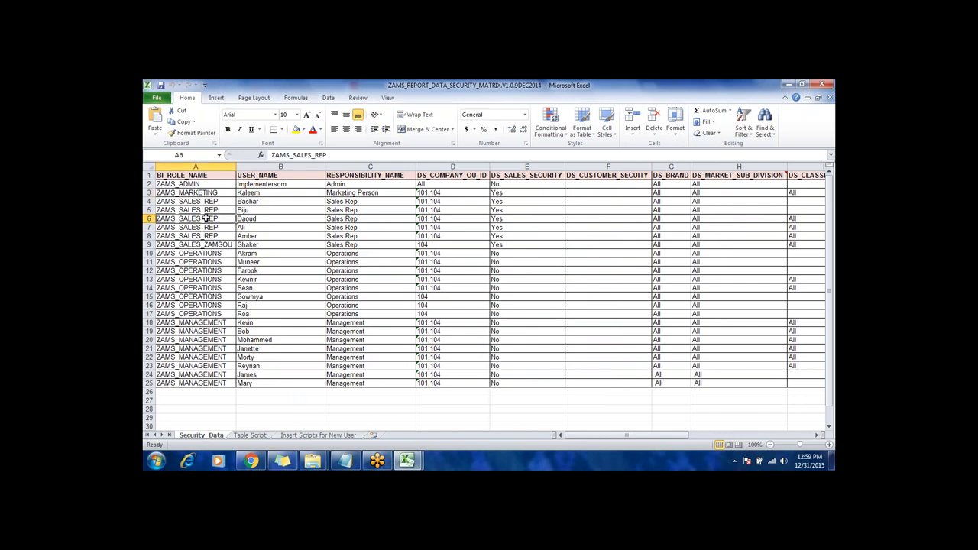
{"action": "left_click", "coordinate": [264, 211]}
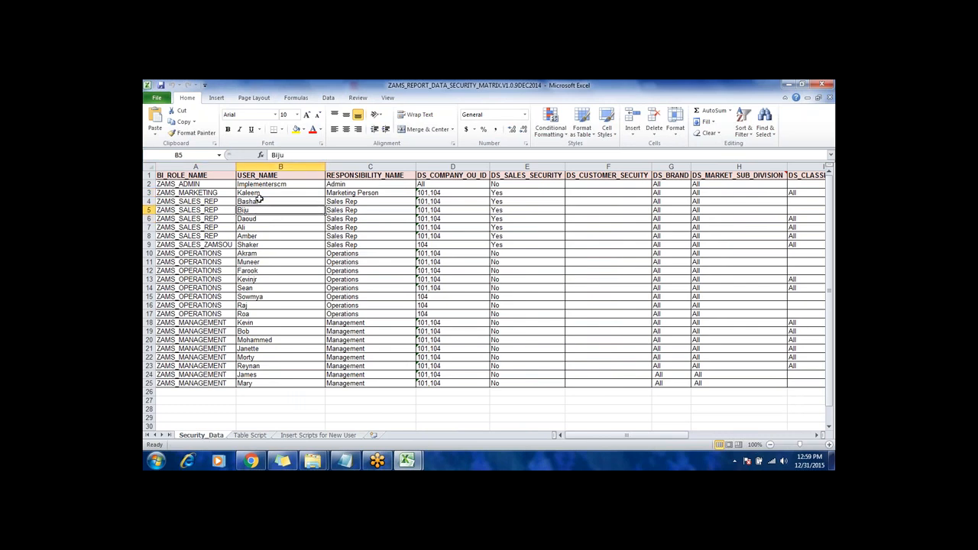
{"action": "left_click", "coordinate": [258, 194]}
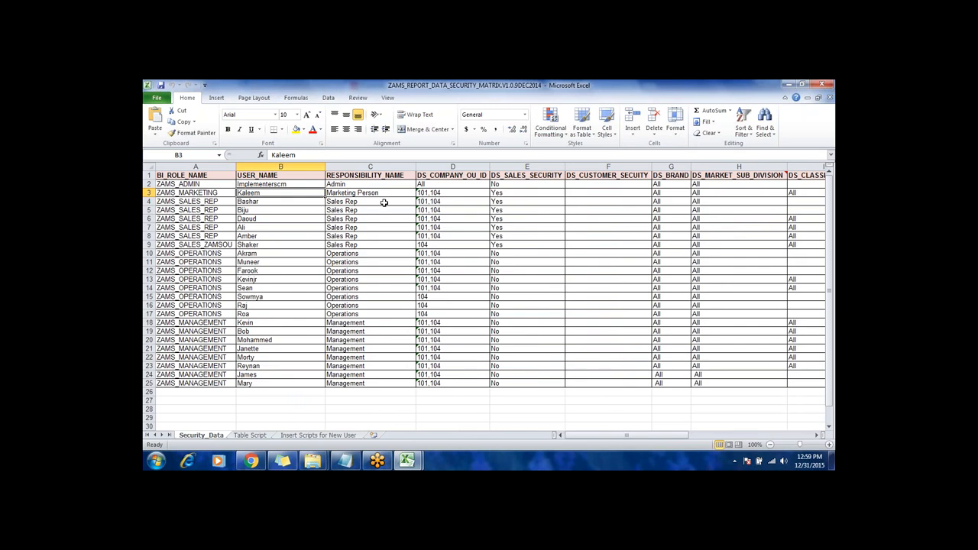
{"action": "key", "text": "Right"}
{"action": "key", "text": "Right"}
{"action": "key", "text": "Right"}
{"action": "key", "text": "Right"}
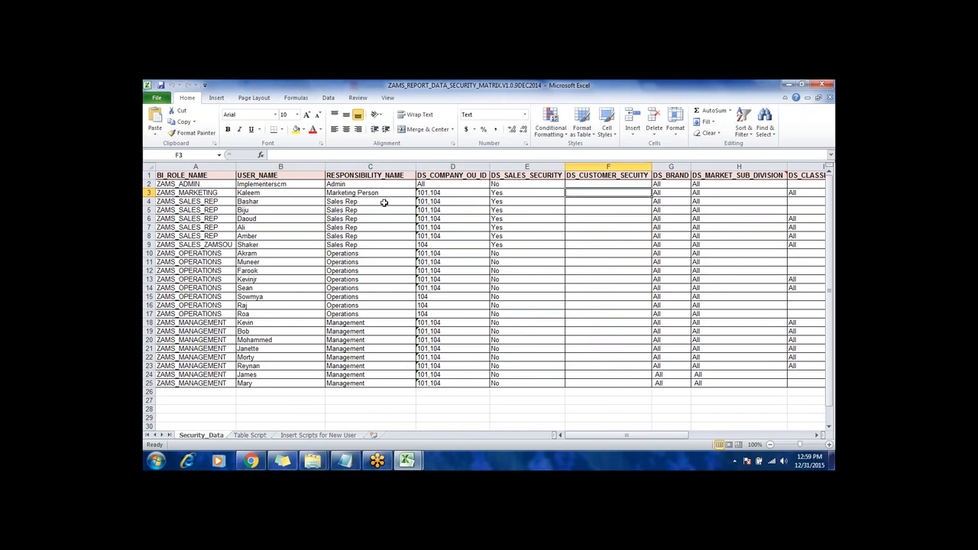
{"action": "key", "text": "Right"}
{"action": "key", "text": "Right"}
{"action": "key", "text": "Right"}
{"action": "key", "text": "Right"}
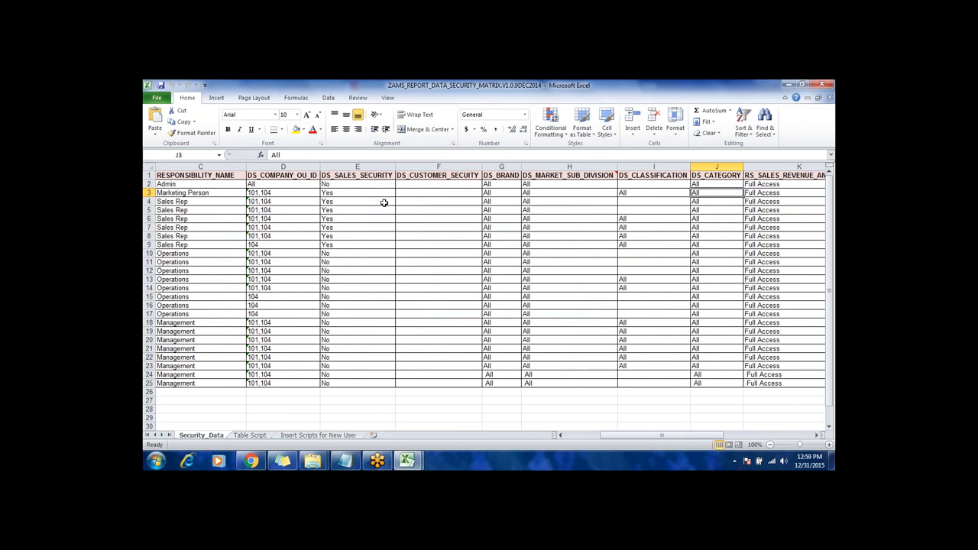
{"action": "key", "text": "Left"}
{"action": "key", "text": "Left"}
{"action": "key", "text": "Left"}
{"action": "key", "text": "Home"}
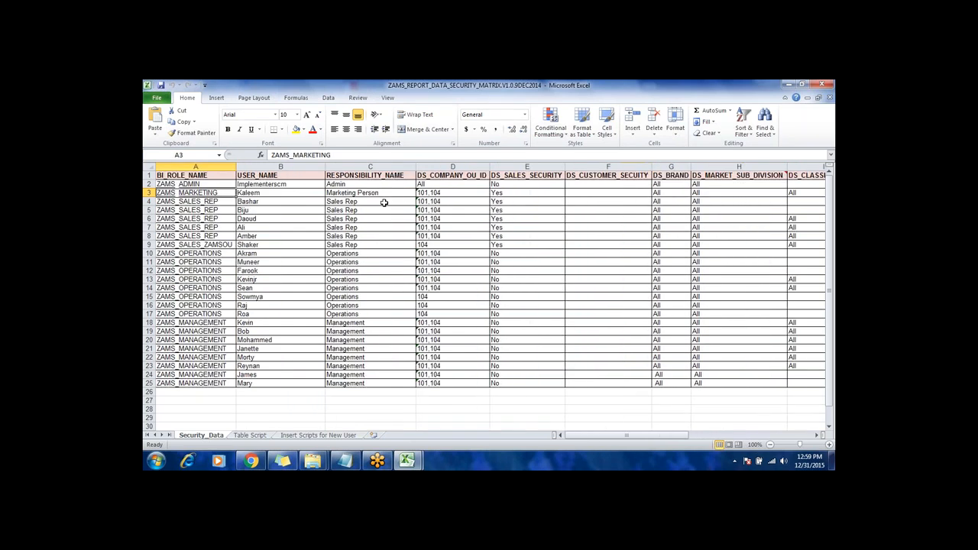
Add a member to the Financials permissions, searching Users, first unfiltered and then for 'Ca'
{"action": "left_click", "coordinate": [253, 460]}
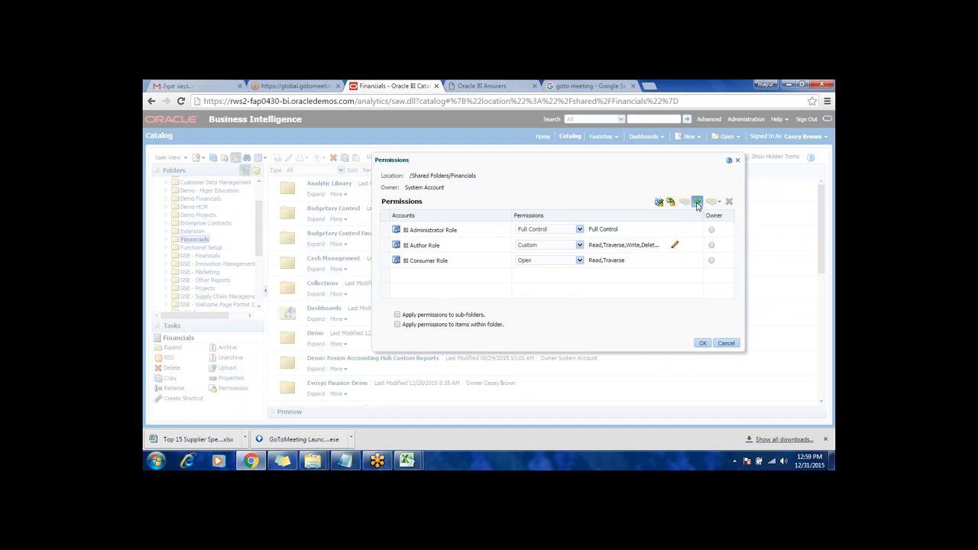
{"action": "left_click", "coordinate": [697, 203]}
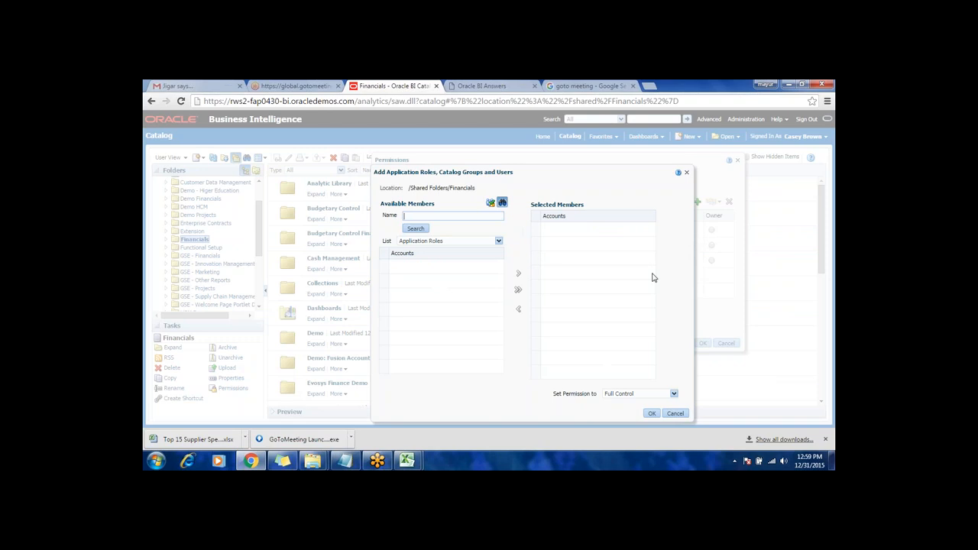
{"action": "left_click", "coordinate": [429, 243]}
{"action": "left_click", "coordinate": [417, 269]}
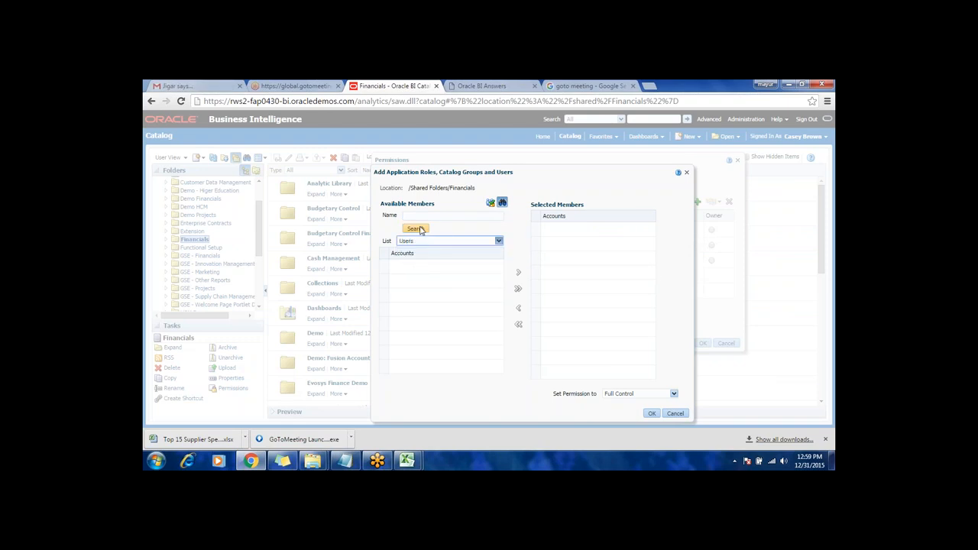
{"action": "left_click", "coordinate": [416, 229]}
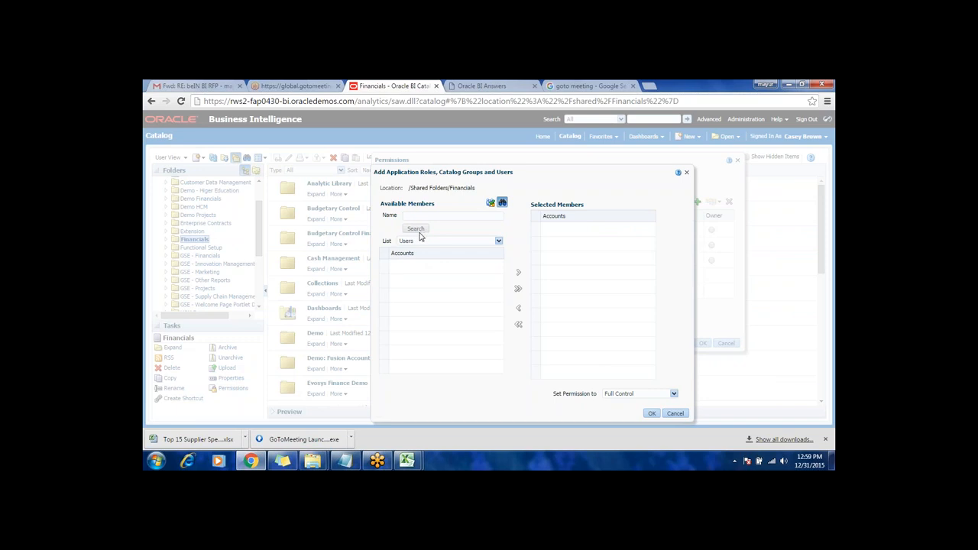
{"action": "left_click", "coordinate": [414, 230]}
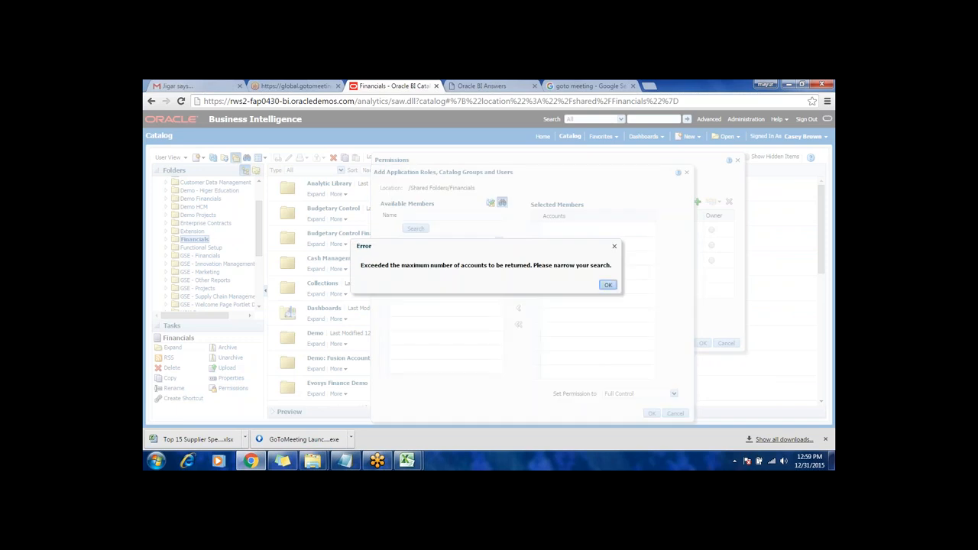
{"action": "left_click", "coordinate": [613, 289]}
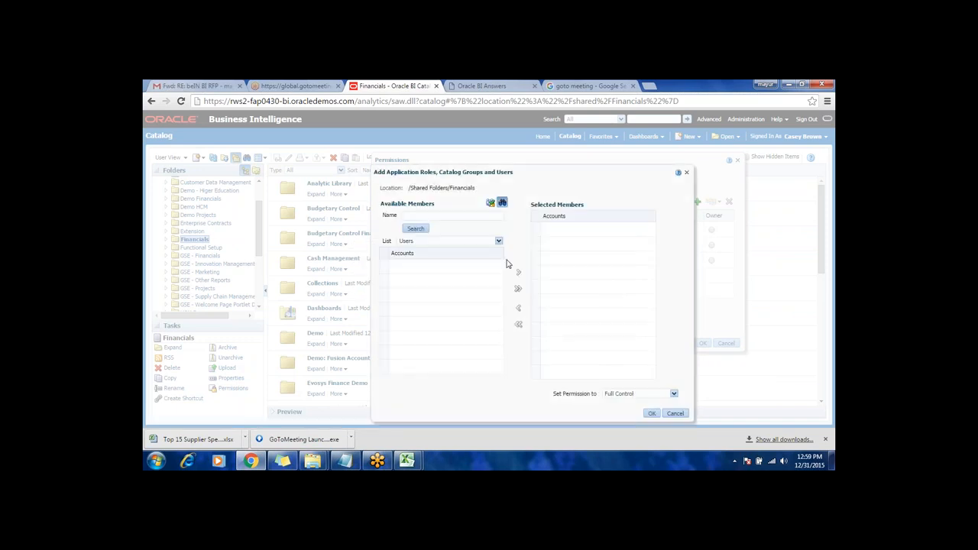
{"action": "left_click", "coordinate": [445, 216]}
{"action": "type", "text": "Case%"}
{"action": "left_click", "coordinate": [415, 229]}
{"action": "left_click", "coordinate": [547, 285]}
{"action": "left_click", "coordinate": [417, 229]}
Switch the search to Application Roles, clear the old name filter and enter 'Accounts Payabl%'
{"action": "left_click", "coordinate": [432, 241]}
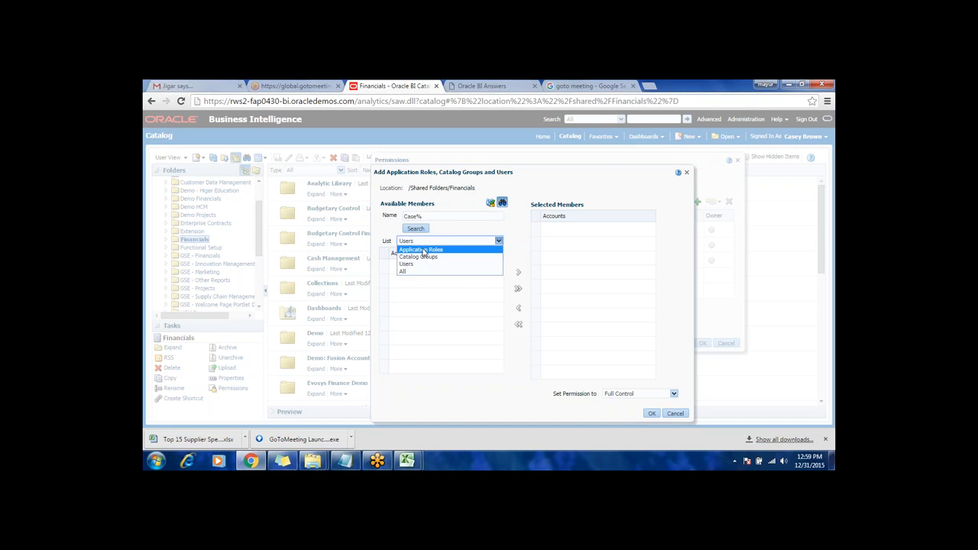
{"action": "left_click", "coordinate": [424, 252]}
{"action": "left_click_drag", "start_coordinate": [424, 217], "coordinate": [389, 217]}
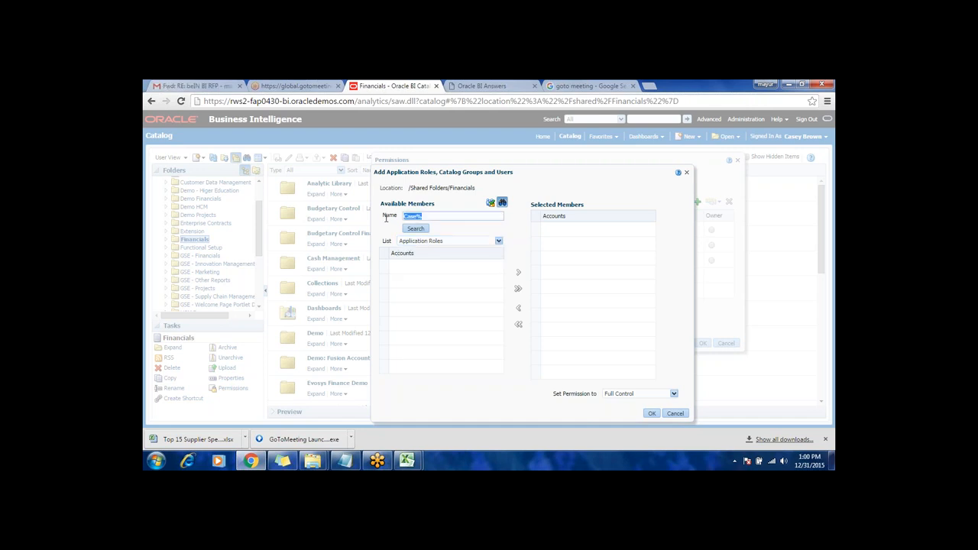
{"action": "key", "text": "Delete"}
{"action": "left_click", "coordinate": [416, 228]}
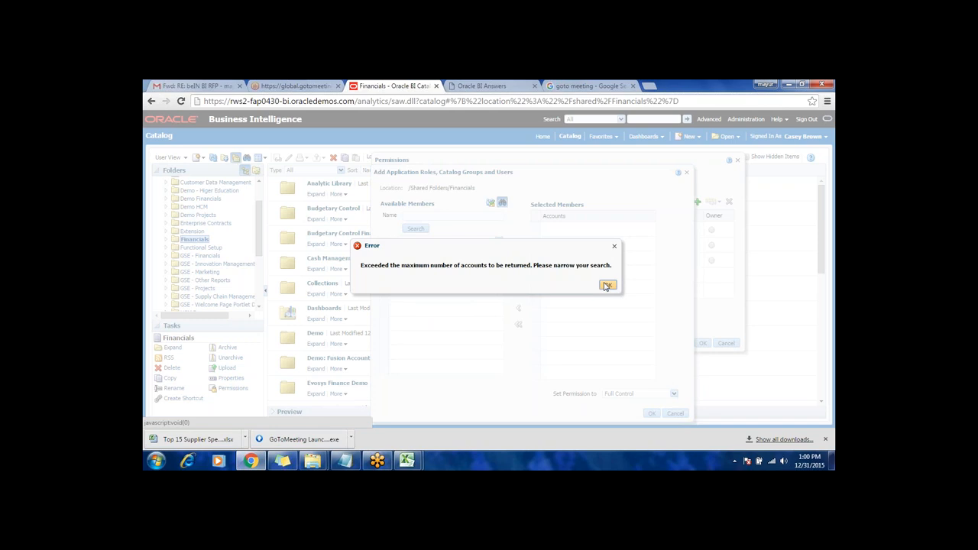
{"action": "left_click", "coordinate": [607, 285]}
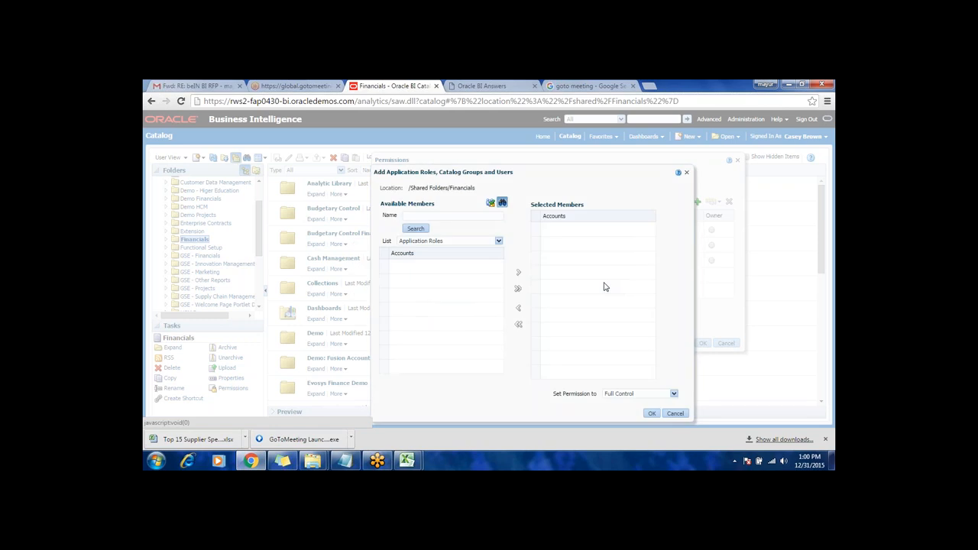
{"action": "left_click", "coordinate": [420, 216]}
{"action": "type", "text": "Ac"}
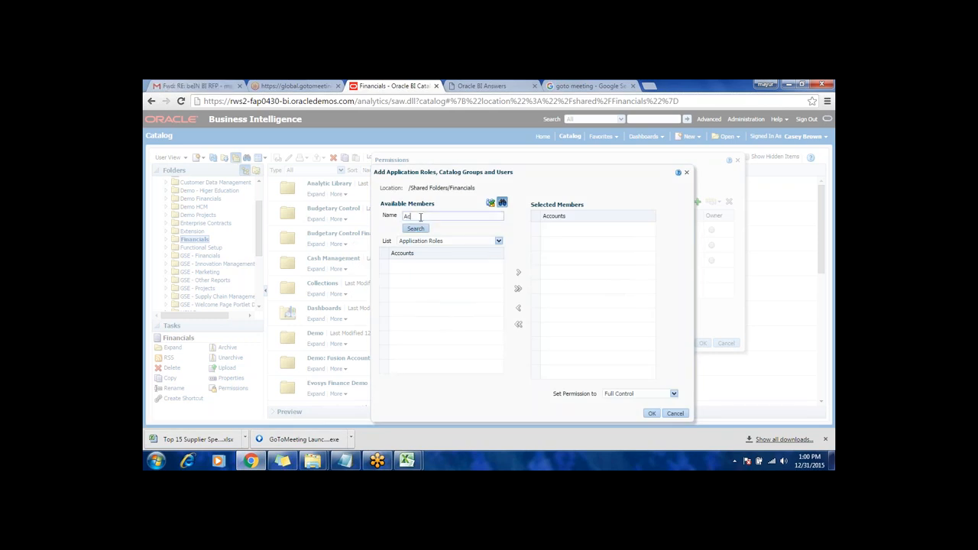
{"action": "type", "text": "counts Payabl%"}
Search roles for 'Accounts Payabl' without the wildcard and move Accounts Payable Manager to Selected Members
{"action": "left_click", "coordinate": [418, 229]}
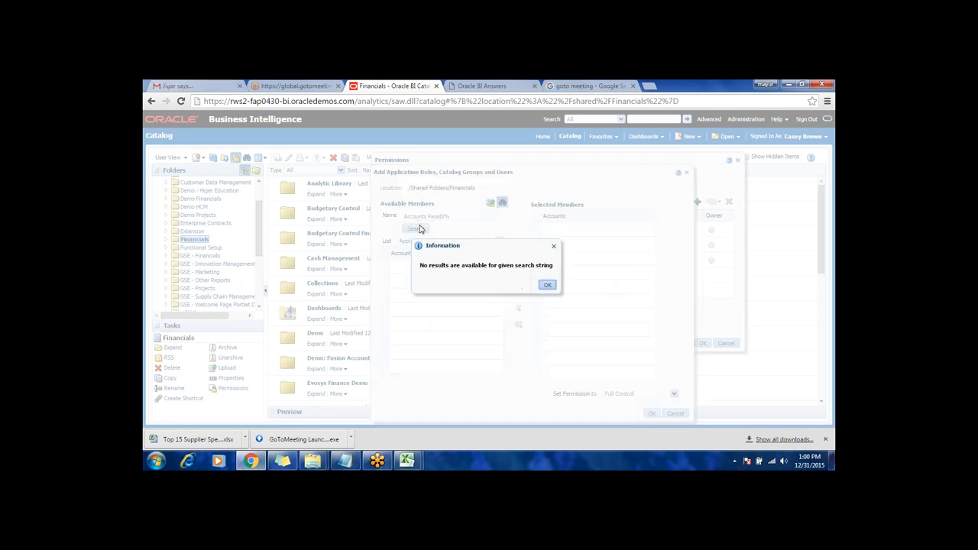
{"action": "left_click", "coordinate": [547, 285]}
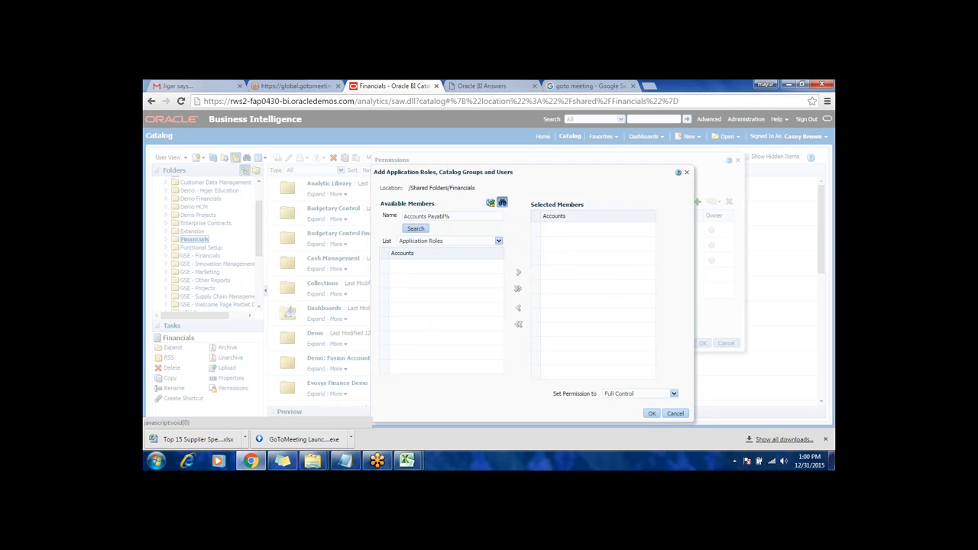
{"action": "left_click", "coordinate": [457, 216]}
{"action": "key", "text": "BackSpace"}
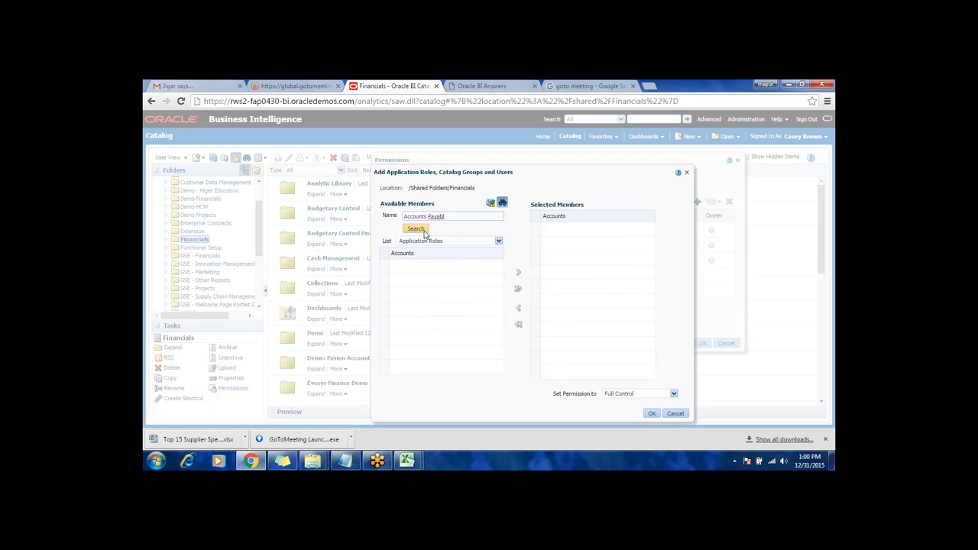
{"action": "left_click", "coordinate": [417, 229]}
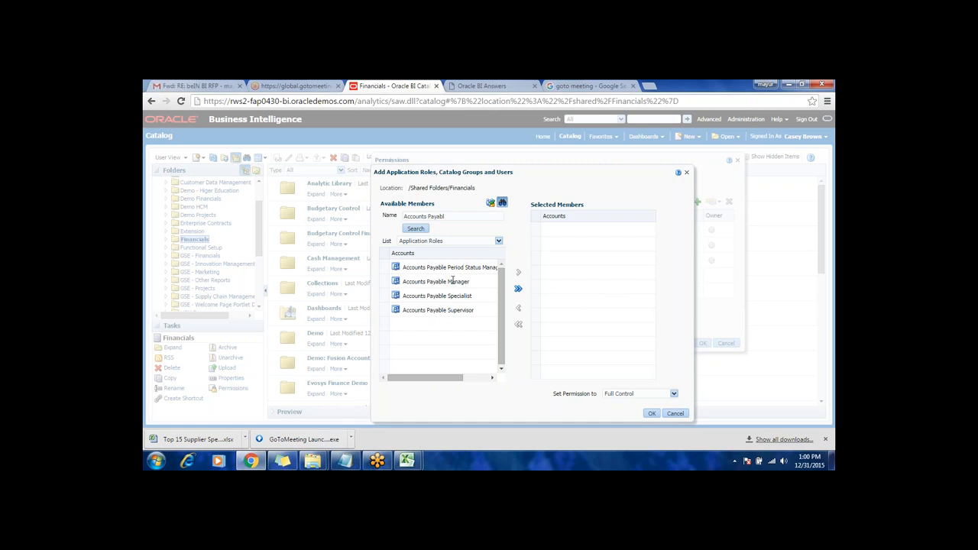
{"action": "left_click", "coordinate": [454, 281]}
{"action": "left_click", "coordinate": [451, 268]}
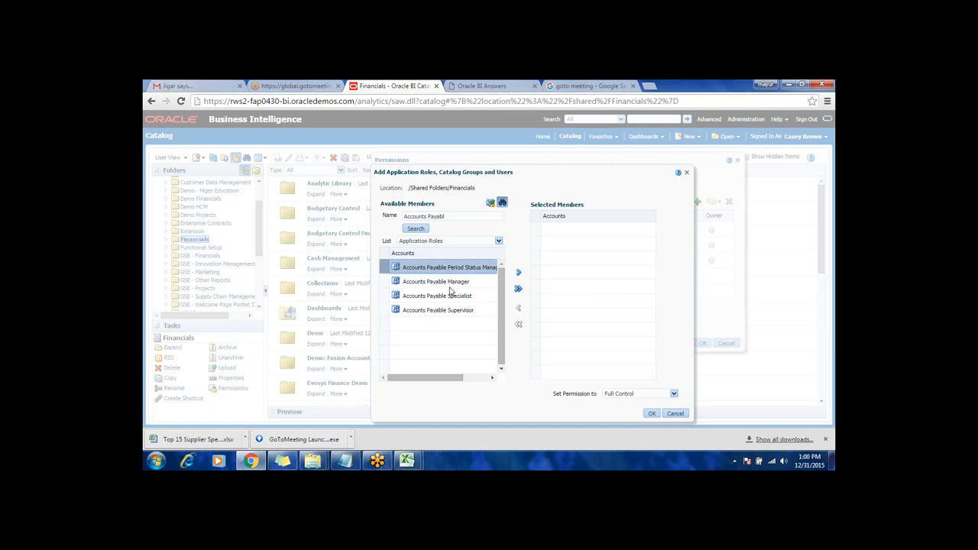
{"action": "left_click", "coordinate": [451, 282]}
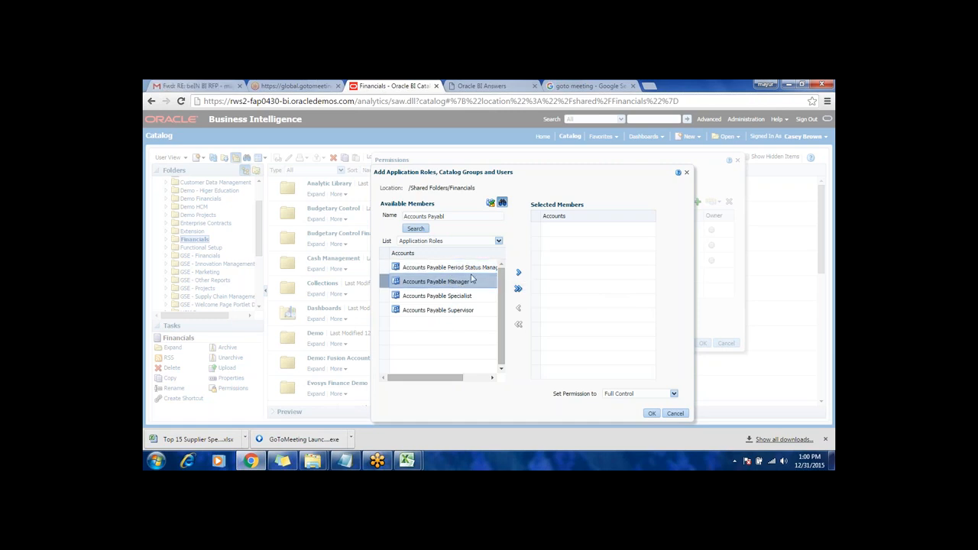
{"action": "left_click", "coordinate": [518, 273]}
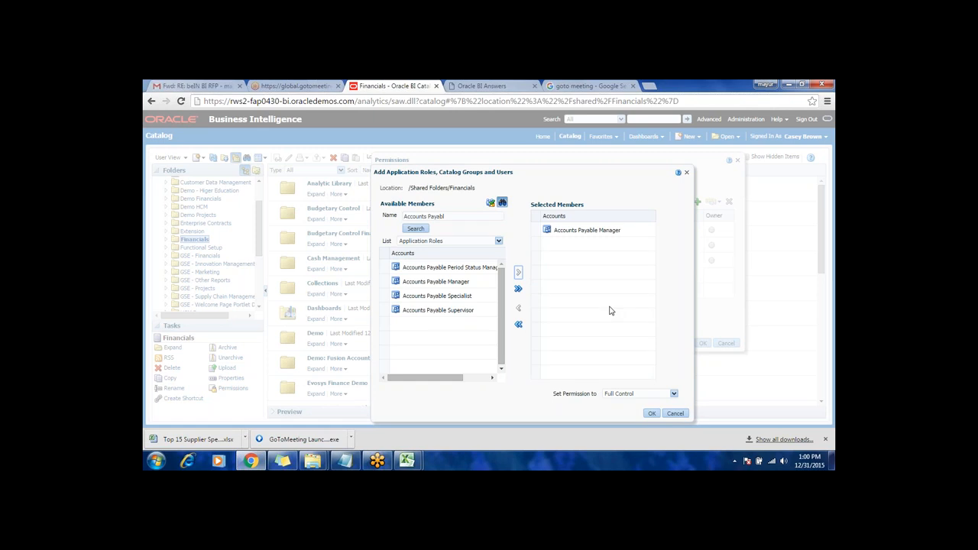
{"action": "left_click", "coordinate": [579, 231]}
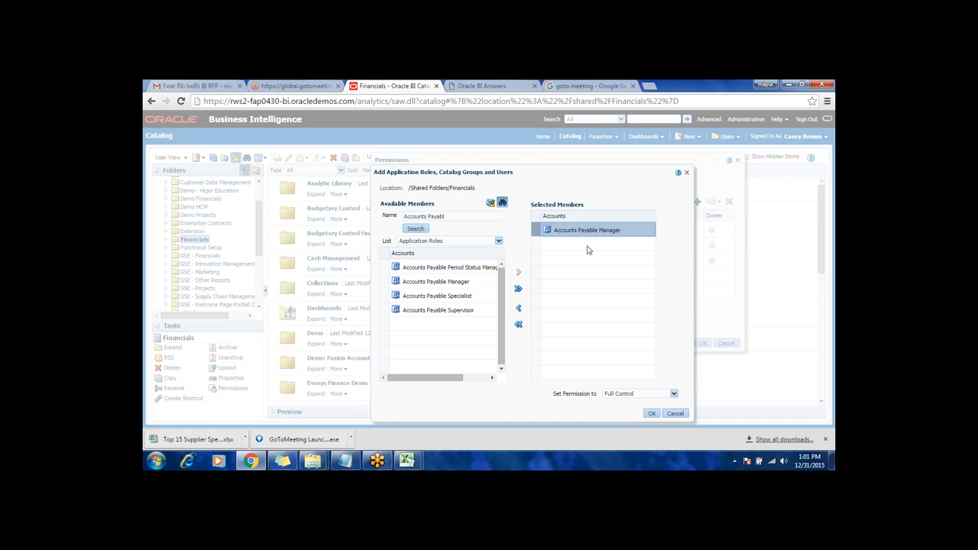
Set the Accounts Payable Manager permission level to No Access and confirm adding the role
{"action": "left_click", "coordinate": [650, 395]}
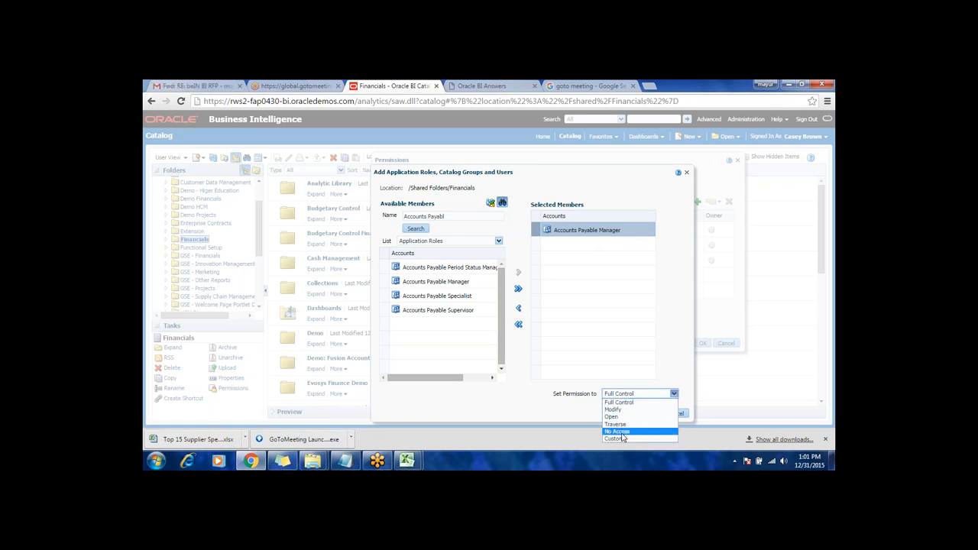
{"action": "left_click", "coordinate": [554, 403]}
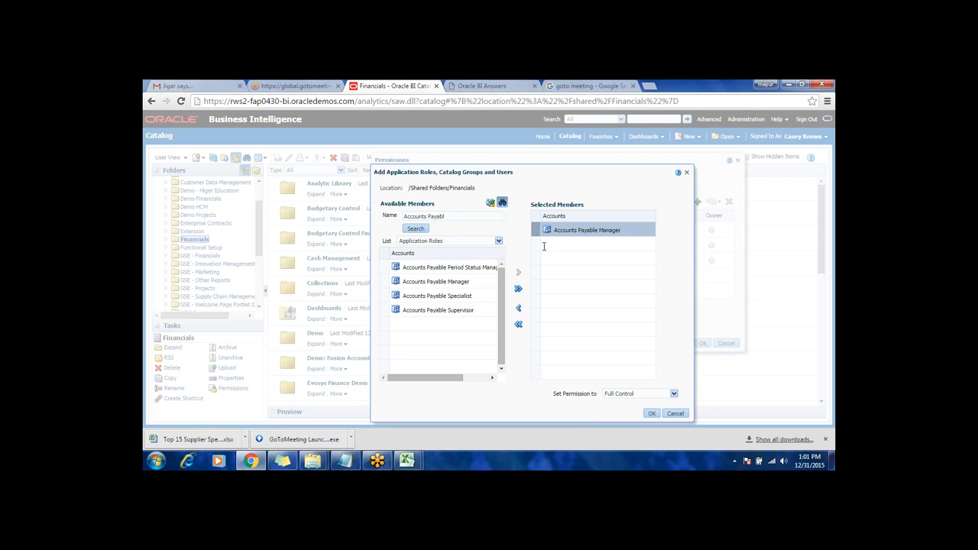
{"action": "left_click", "coordinate": [635, 398]}
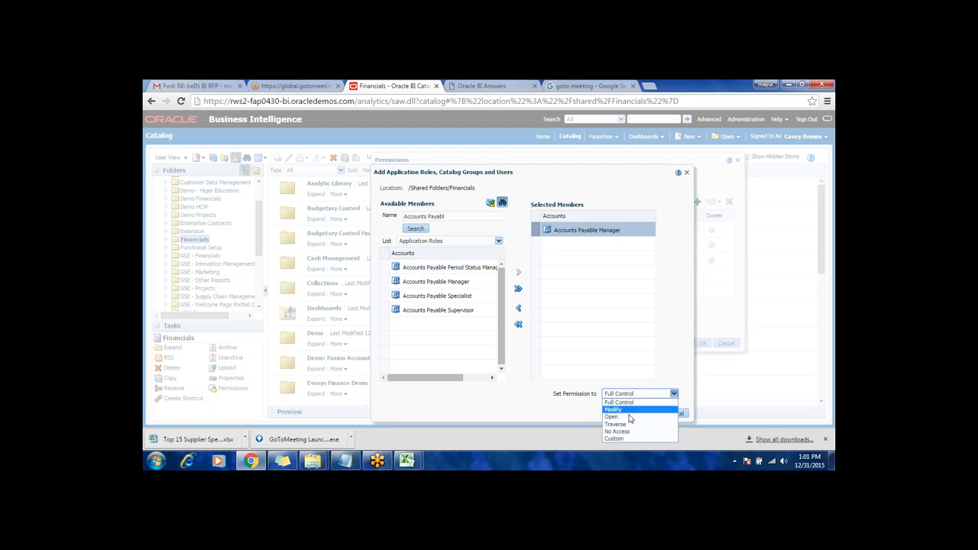
{"action": "left_click", "coordinate": [628, 432]}
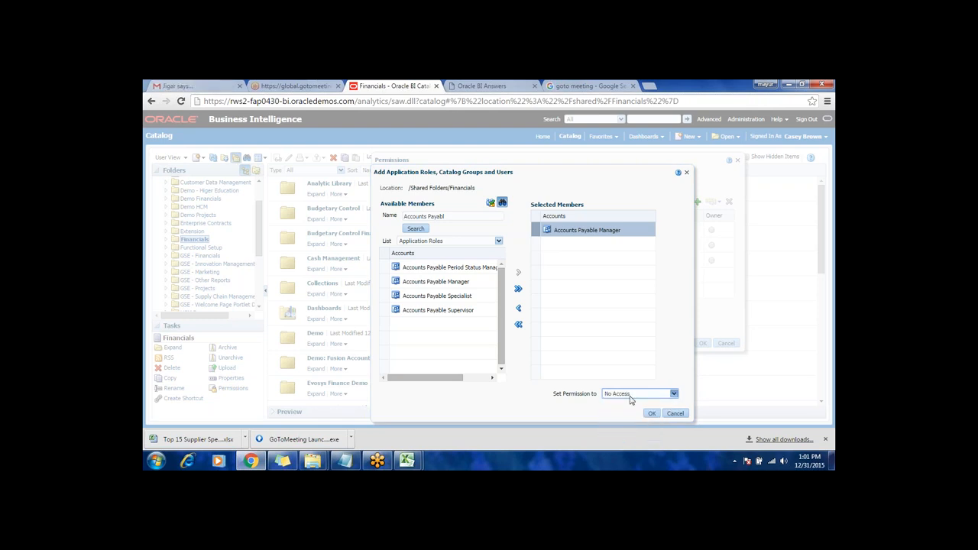
{"action": "left_click", "coordinate": [652, 413]}
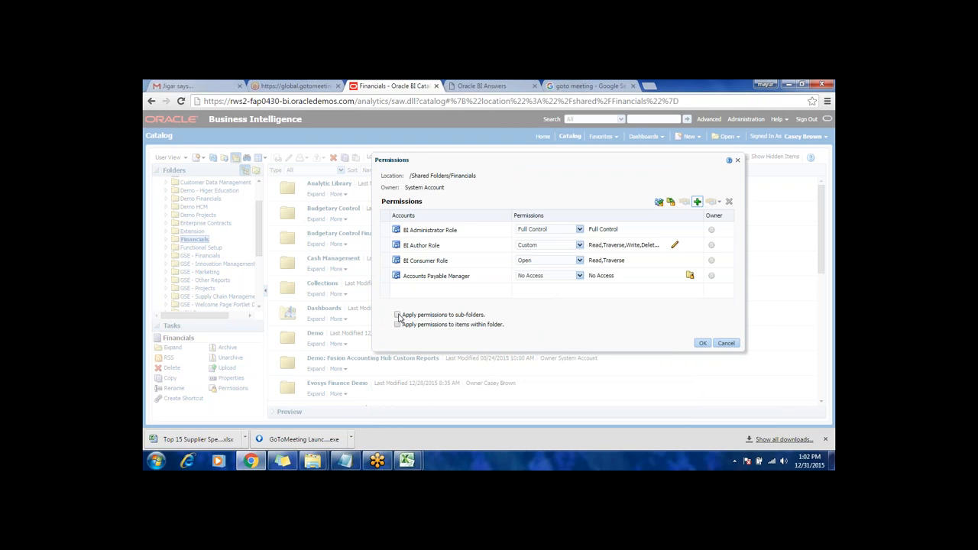
Tick apply to sub-folders and to items within folder, then cancel the Permissions dialog unsaved
{"action": "left_click", "coordinate": [511, 315]}
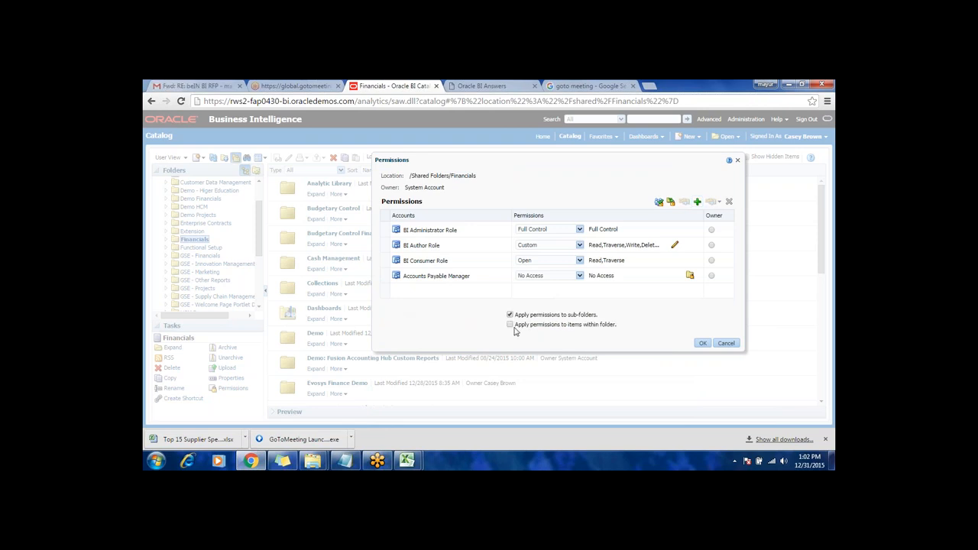
{"action": "left_click", "coordinate": [510, 325]}
{"action": "left_click", "coordinate": [725, 344]}
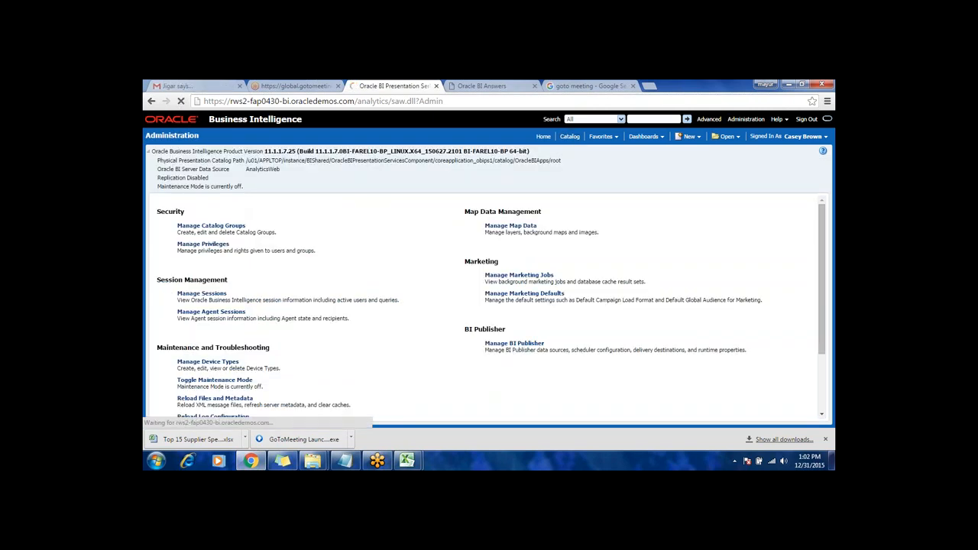
Choose Manage Privileges under Security on the Administration page
{"action": "left_click", "coordinate": [220, 246]}
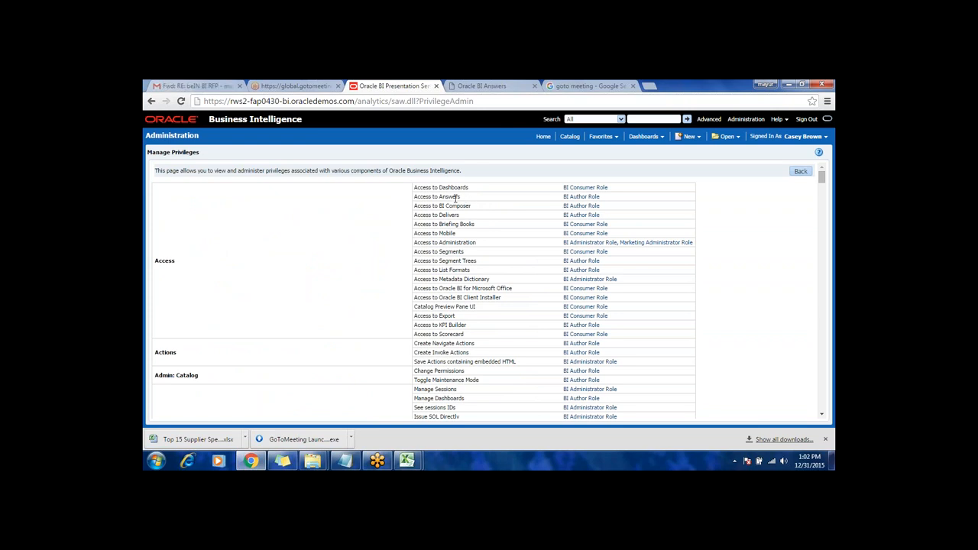
Open the add-members picker on the BI Author Role entry for Access to Answers, then switch to Gmail
{"action": "left_click", "coordinate": [594, 199]}
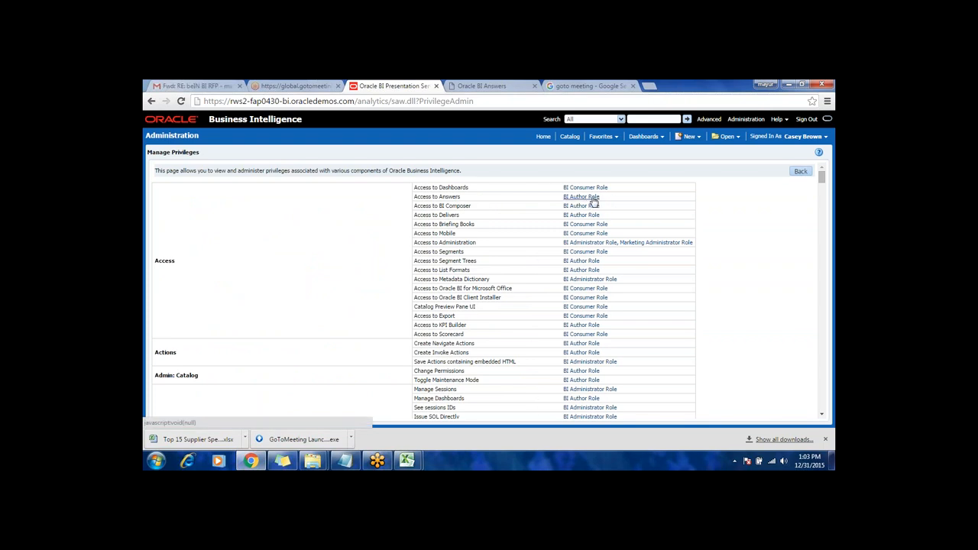
{"action": "left_click", "coordinate": [596, 188]}
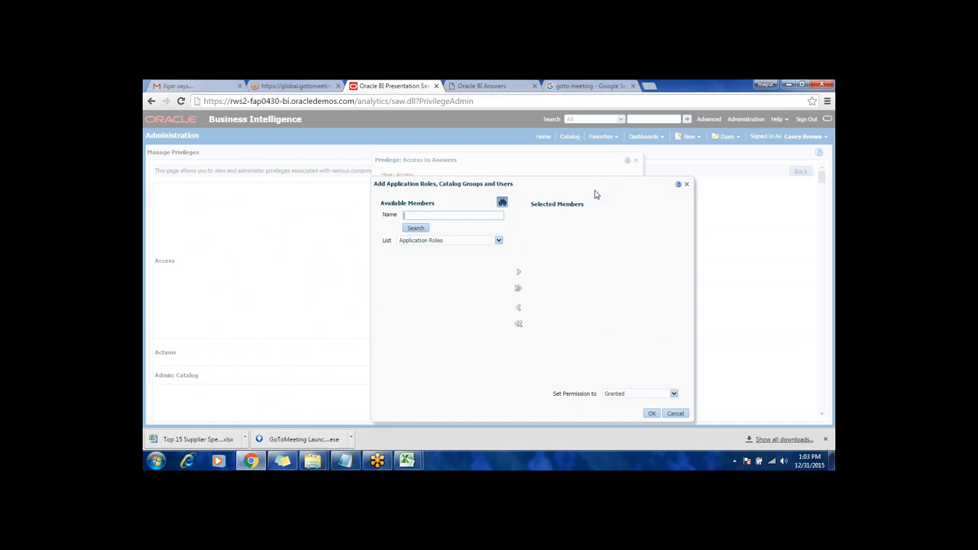
{"action": "left_click", "coordinate": [418, 217]}
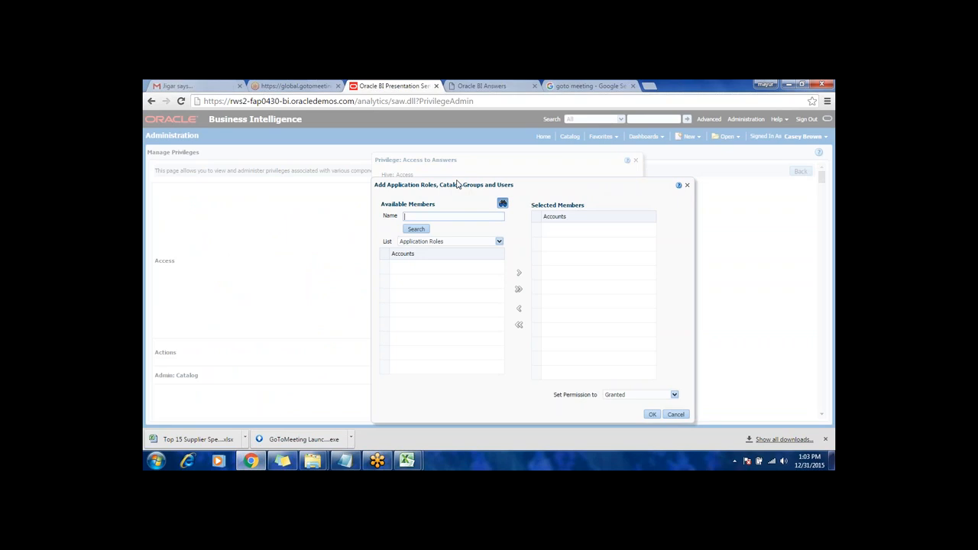
{"action": "left_click_drag", "start_coordinate": [457, 184], "coordinate": [457, 160]}
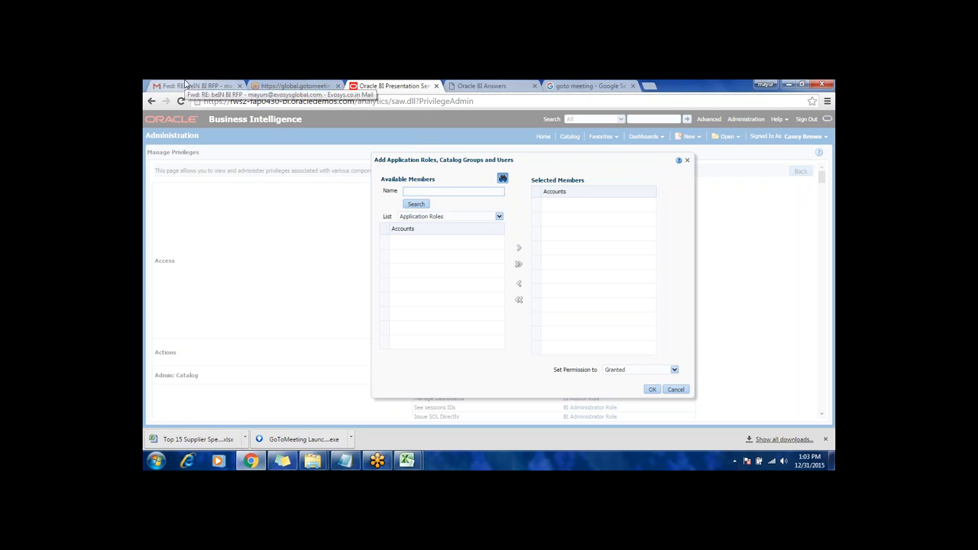
{"action": "left_click", "coordinate": [186, 85]}
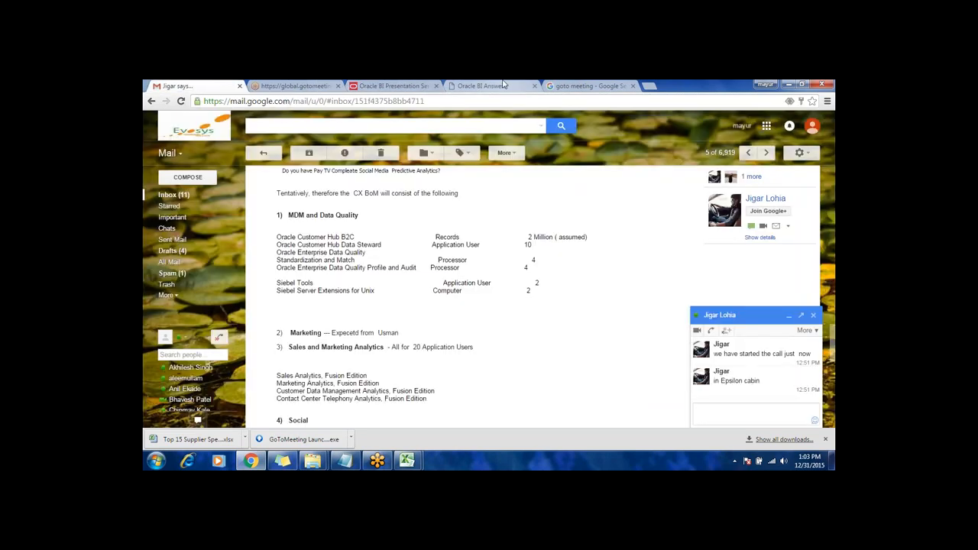
Go back from Gmail to the Oracle BI Presentation Services privileges tab
{"action": "left_click", "coordinate": [504, 86]}
{"action": "left_click", "coordinate": [413, 87]}
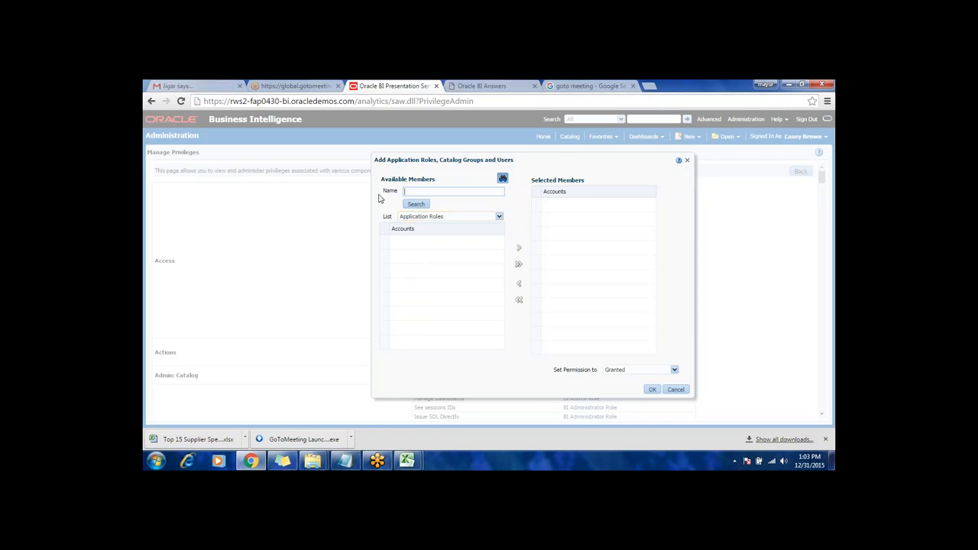
Cancel the Add Application Roles and Privilege dialogs, then reopen the Access to Answers privilege
{"action": "left_click", "coordinate": [675, 390]}
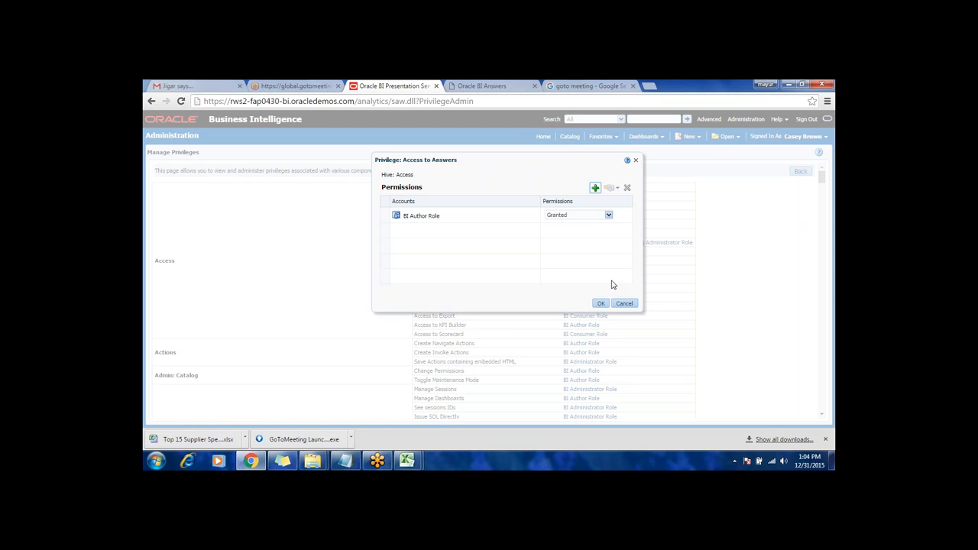
{"action": "left_click", "coordinate": [627, 304]}
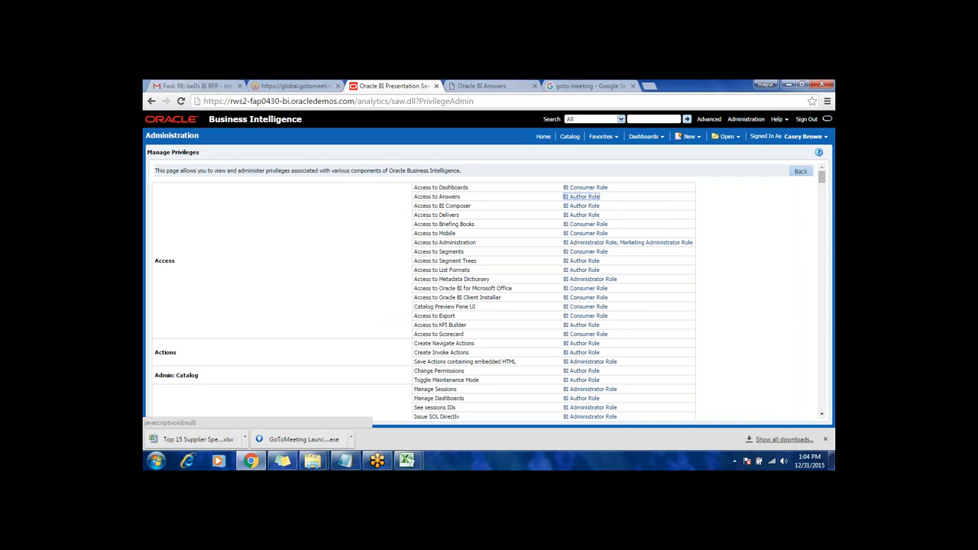
{"action": "left_click", "coordinate": [592, 198]}
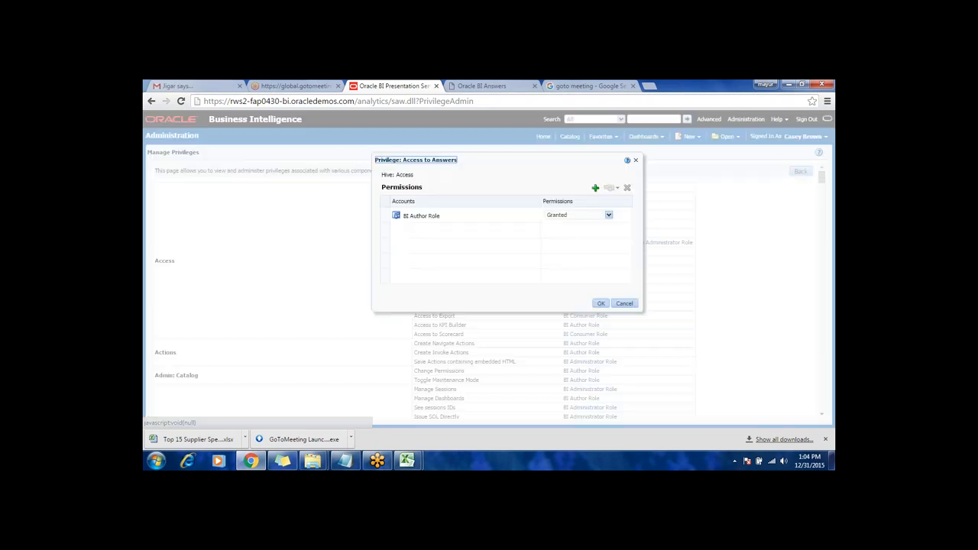
Search for 'Account Paya', stage Accounts Payable Manager as Denied, then cancel the dialog
{"action": "left_click", "coordinate": [596, 188]}
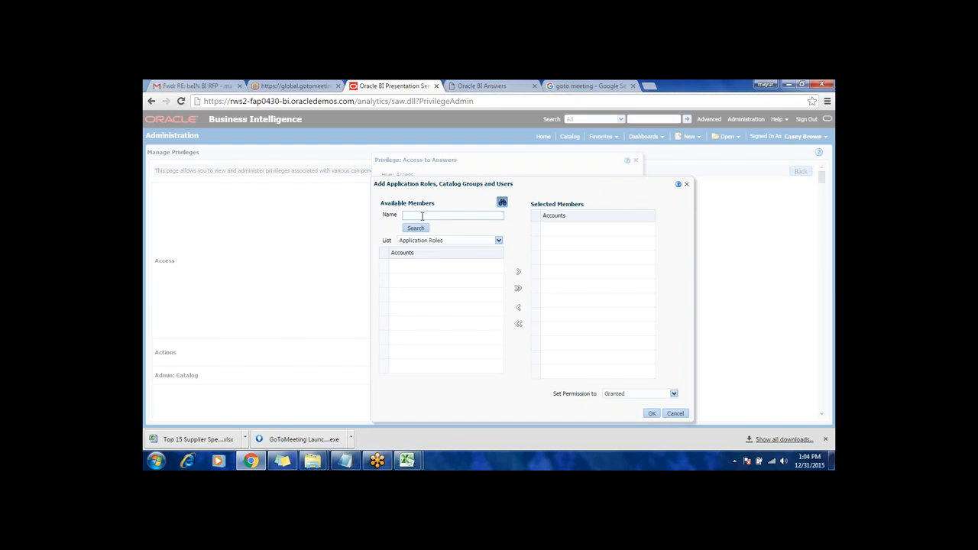
{"action": "left_click", "coordinate": [422, 216]}
{"action": "type", "text": "Accountt Paya"}
{"action": "left_click", "coordinate": [415, 228]}
{"action": "left_click", "coordinate": [548, 285]}
{"action": "left_click", "coordinate": [416, 229]}
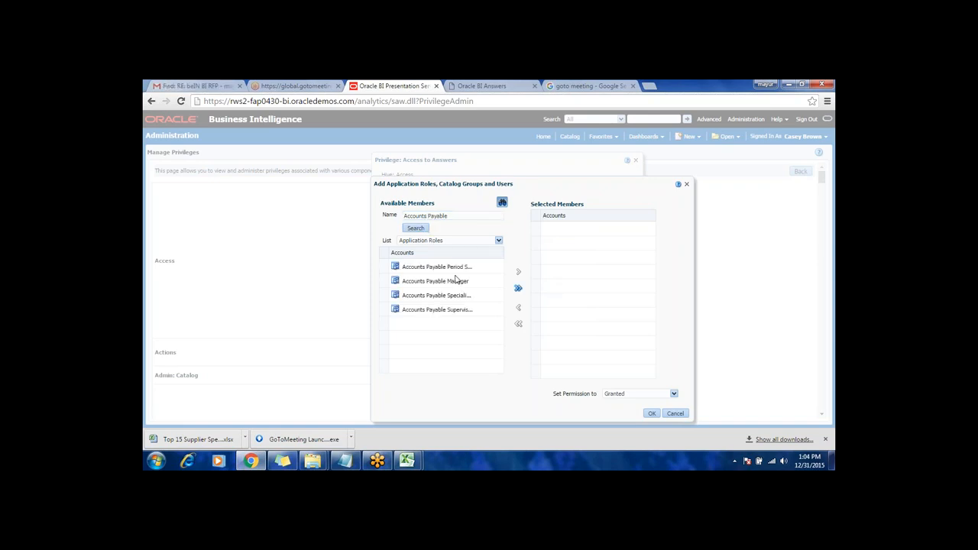
{"action": "left_click", "coordinate": [456, 281]}
{"action": "left_click", "coordinate": [518, 272]}
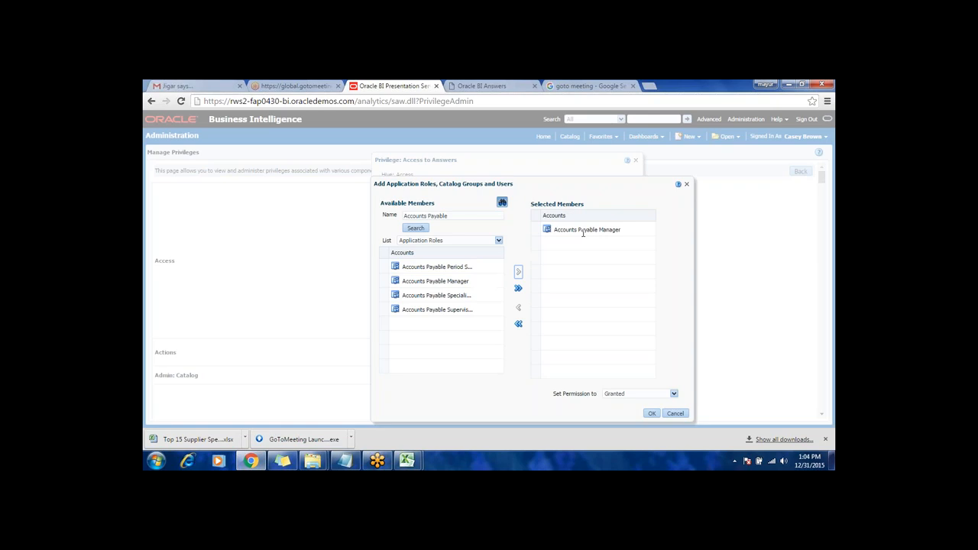
{"action": "left_click", "coordinate": [637, 394]}
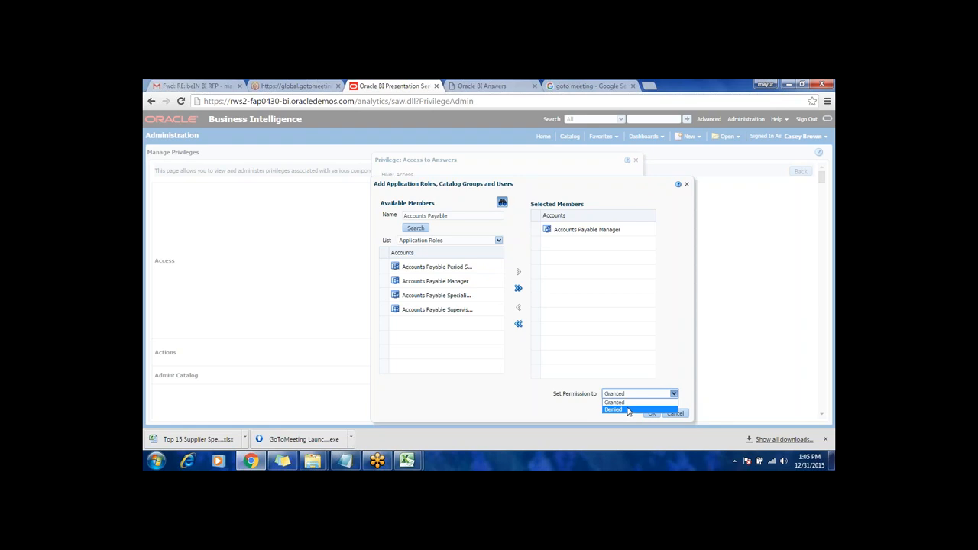
{"action": "left_click", "coordinate": [614, 410]}
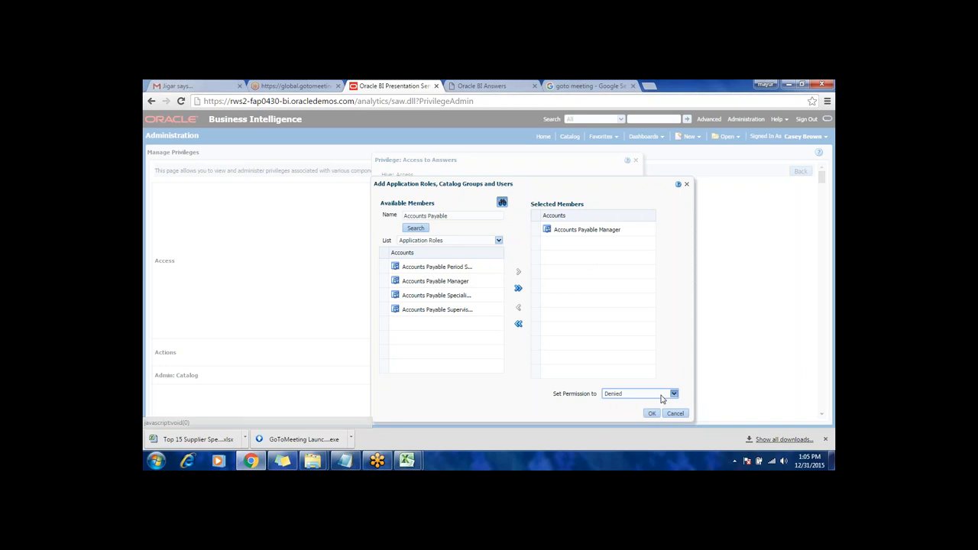
{"action": "left_click", "coordinate": [675, 413]}
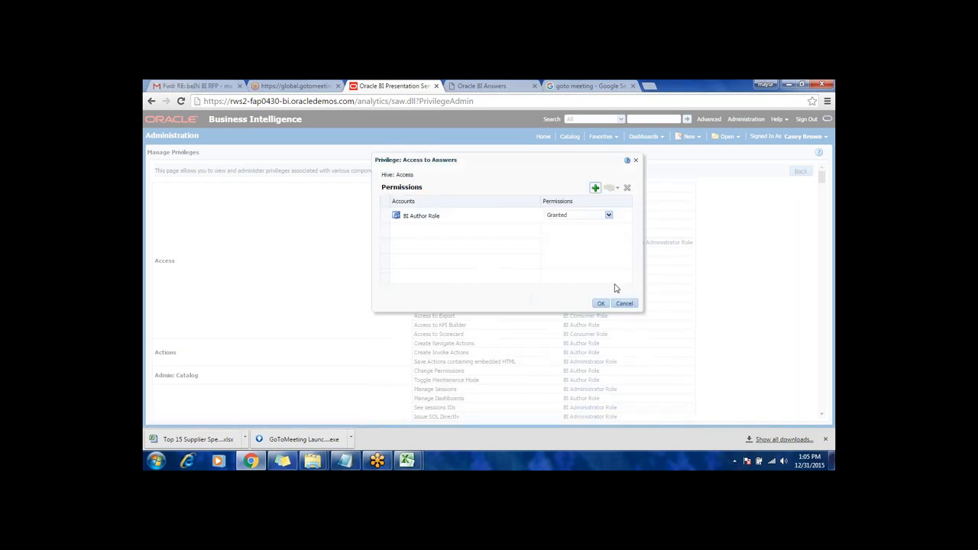
Cancel the Access to Answers privilege, scroll through Manage Privileges, and minimize Chrome
{"action": "left_click", "coordinate": [625, 303]}
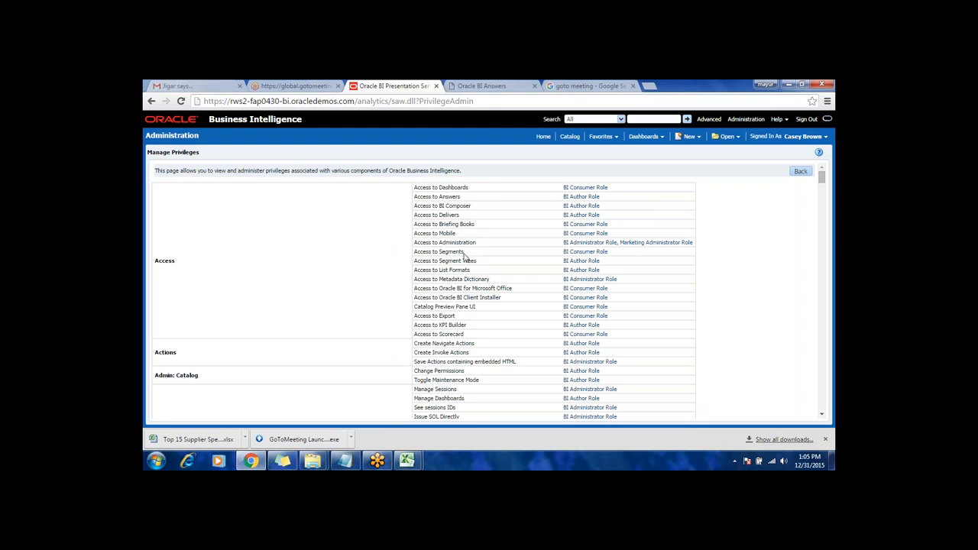
{"action": "scroll", "coordinate": [487, 301], "scroll_direction": "down", "scroll_amount": 5}
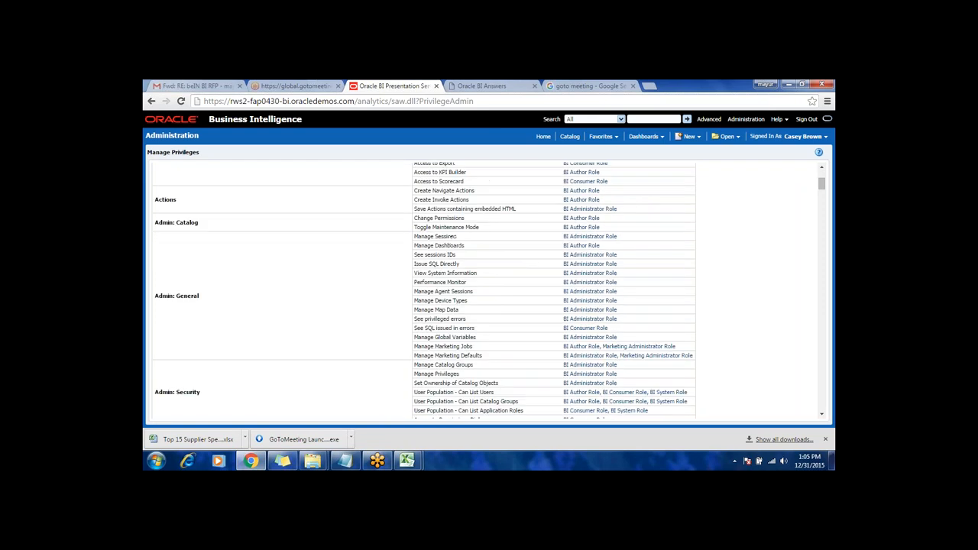
{"action": "scroll", "coordinate": [487, 304], "scroll_direction": "down", "scroll_amount": 10}
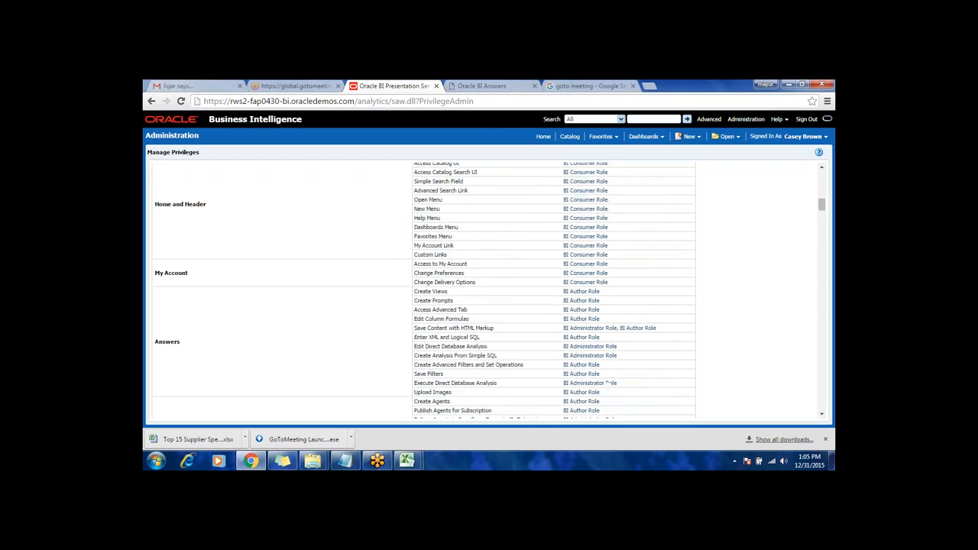
{"action": "scroll", "coordinate": [522, 344], "scroll_direction": "down", "scroll_amount": 2}
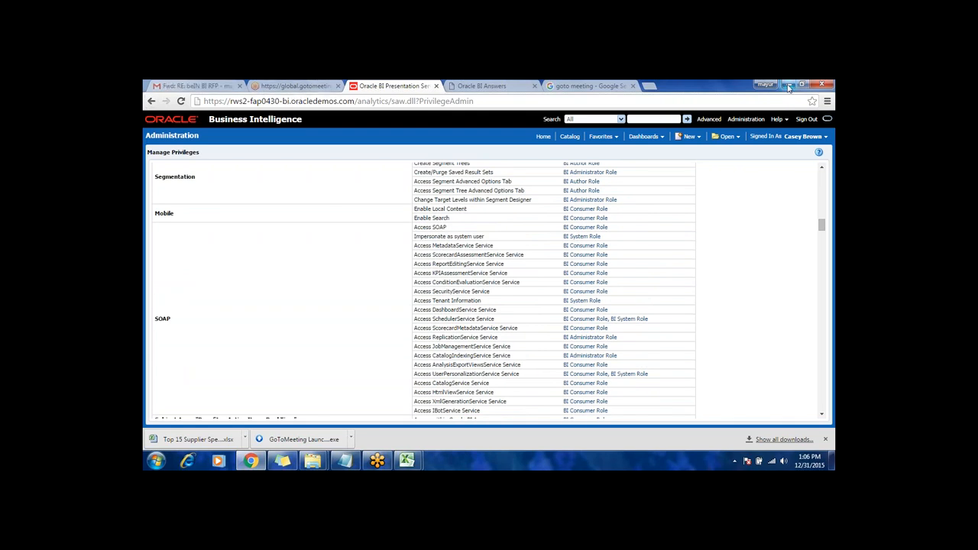
{"action": "left_click", "coordinate": [788, 86]}
Minimize Excel and open the sticky note of saved logins from the Start menu
{"action": "left_click", "coordinate": [788, 85]}
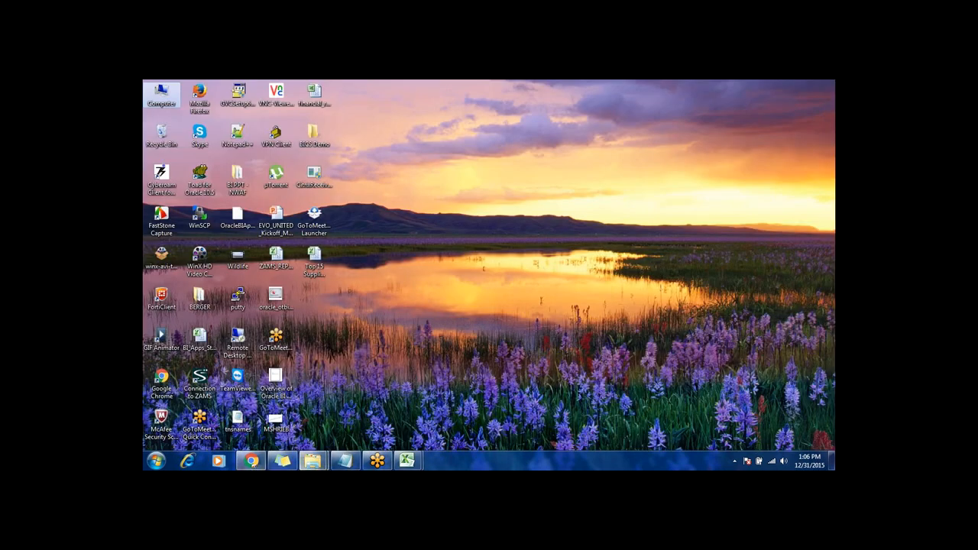
{"action": "left_click", "coordinate": [156, 461]}
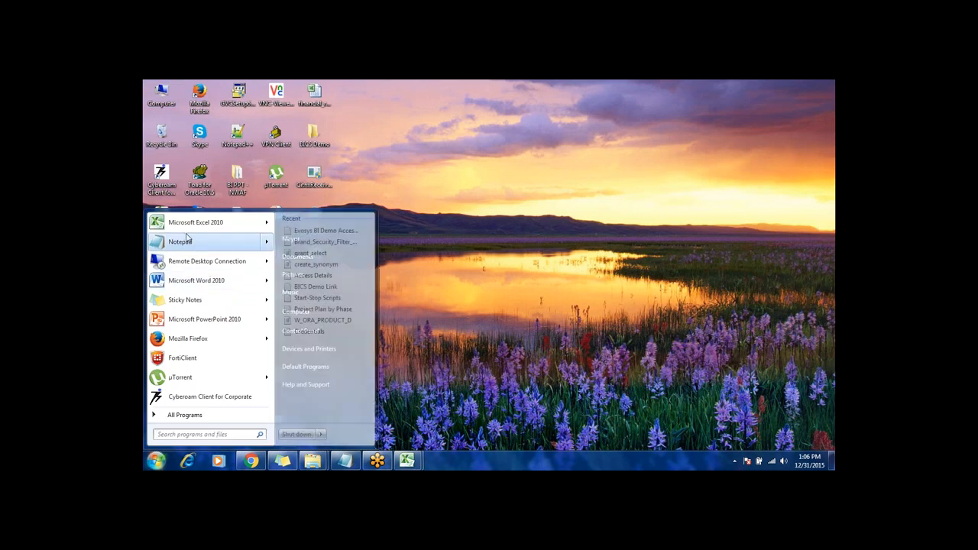
{"action": "left_click", "coordinate": [289, 463]}
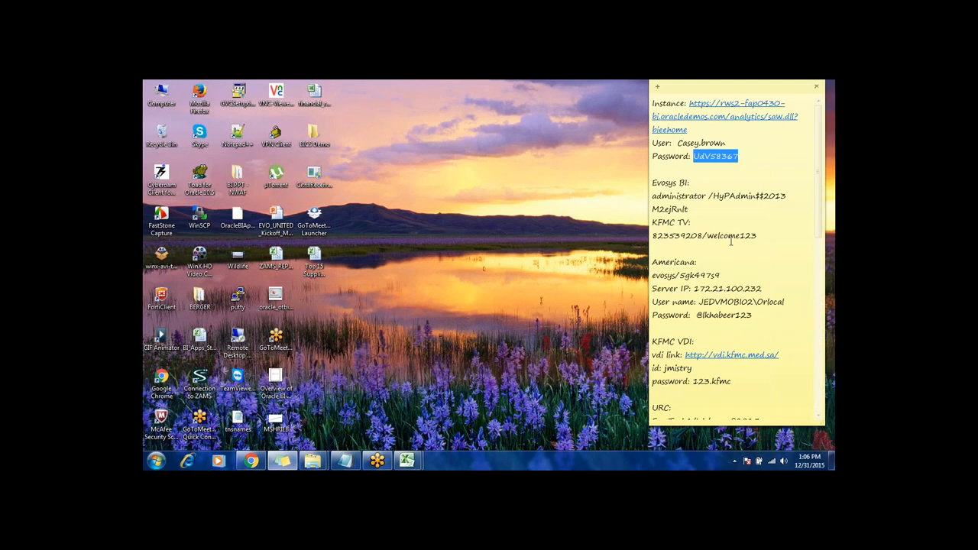
{"action": "left_click_drag", "start_coordinate": [820, 235], "coordinate": [820, 351]}
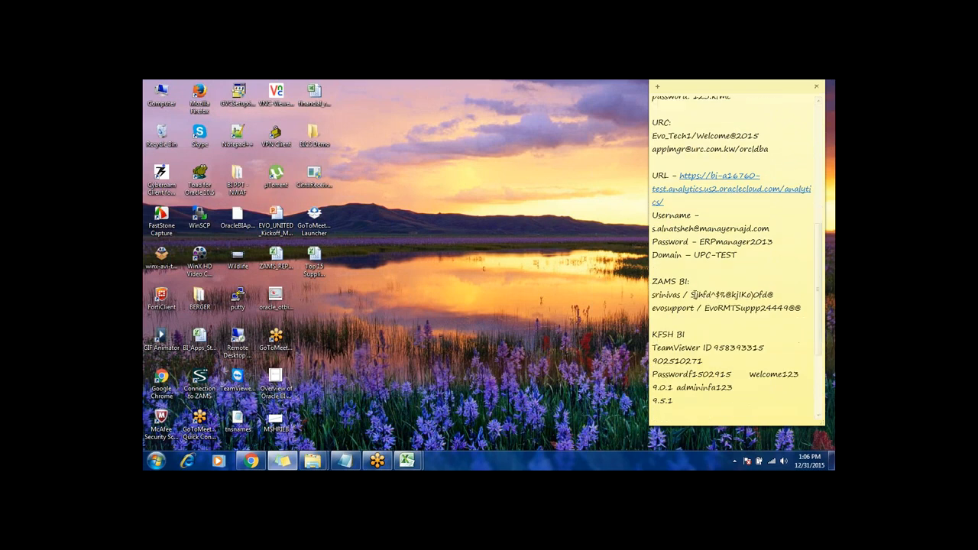
{"action": "left_click_drag", "start_coordinate": [691, 295], "coordinate": [774, 294]}
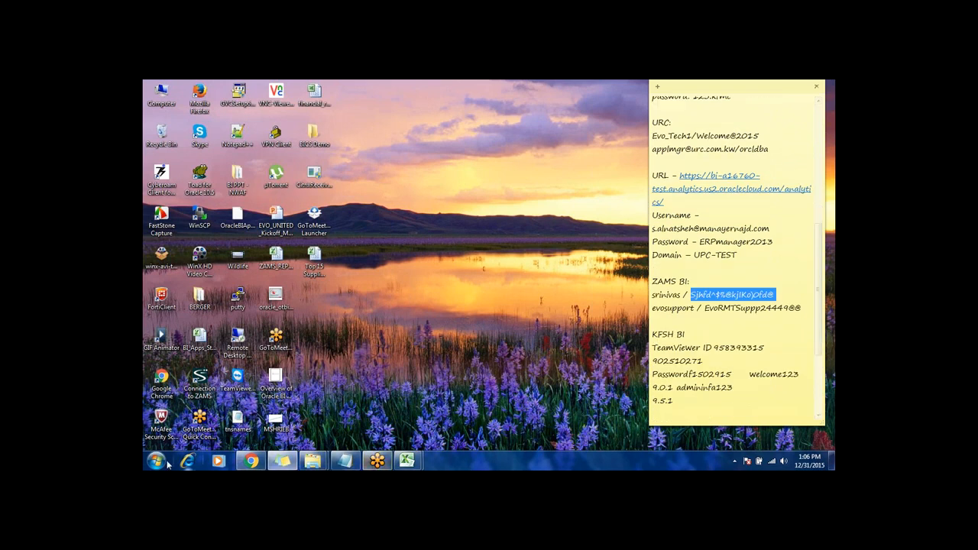
Launch Connection to ZAMS and log in with the username and pasted VPN password
{"action": "left_click", "coordinate": [200, 380]}
{"action": "double_click", "coordinate": [200, 380]}
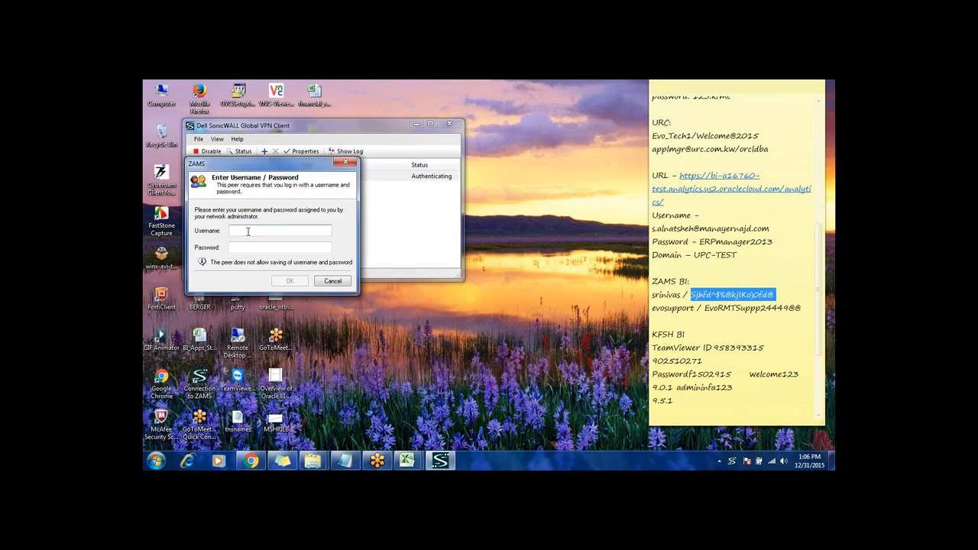
{"action": "type", "text": "srinivas"}
{"action": "left_click", "coordinate": [237, 246]}
{"action": "key", "text": "ctrl+v"}
{"action": "left_click", "coordinate": [296, 283]}
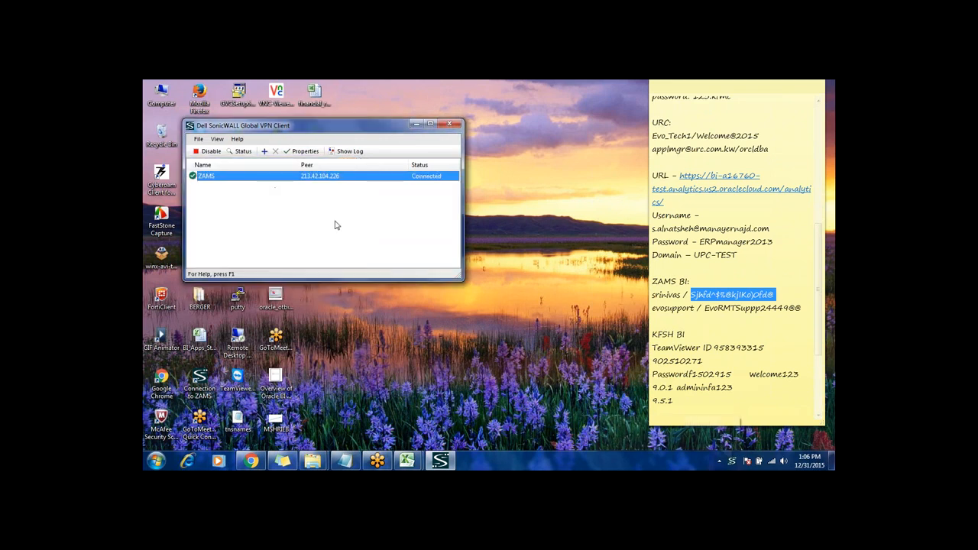
Minimize the VPN client and select the support account password in the sticky note
{"action": "left_click", "coordinate": [706, 310]}
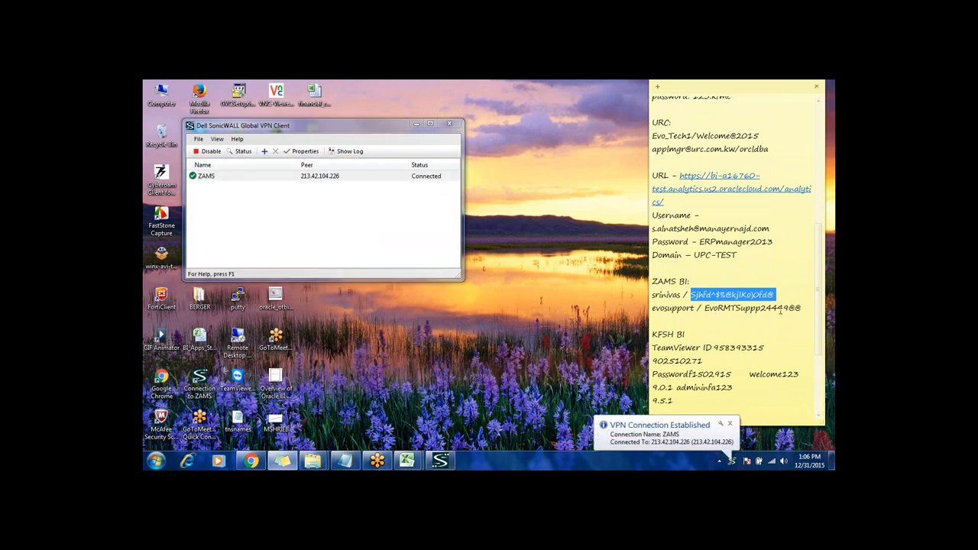
{"action": "left_click", "coordinate": [416, 124]}
{"action": "left_click_drag", "start_coordinate": [705, 308], "coordinate": [799, 305]}
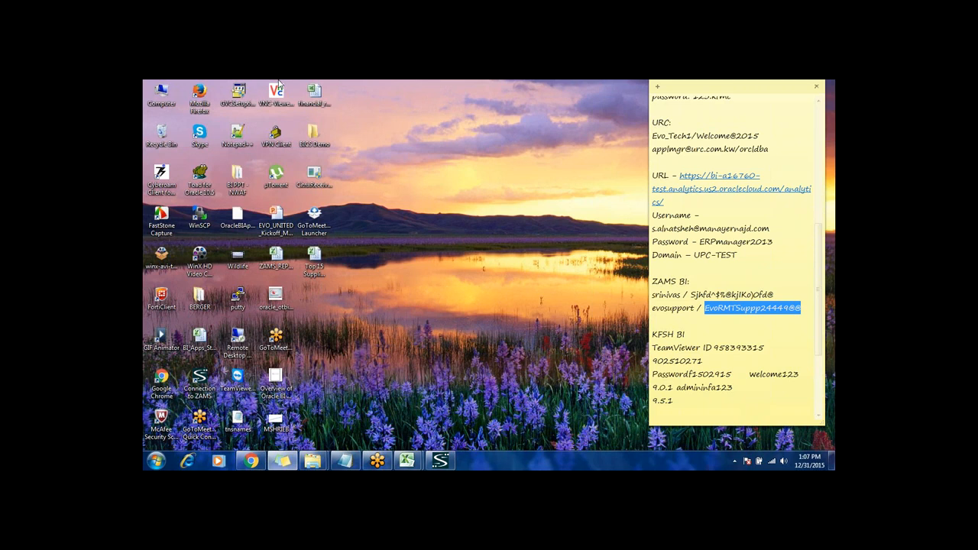
Copy the support password and start a Remote Desktop connection to 192.168.0.35
{"action": "left_click", "coordinate": [688, 325]}
{"action": "left_click_drag", "start_coordinate": [704, 308], "coordinate": [802, 308]}
{"action": "double_click", "coordinate": [237, 344]}
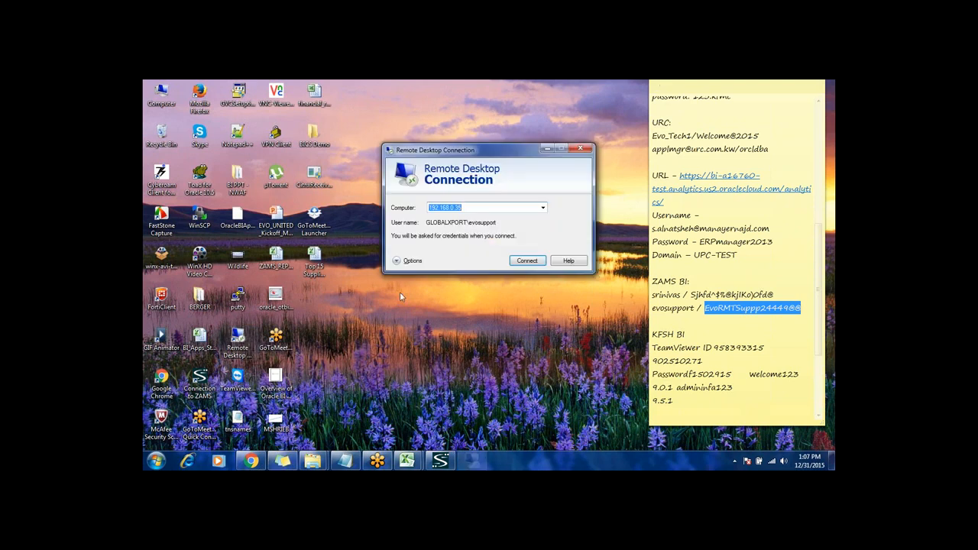
{"action": "left_click", "coordinate": [489, 207]}
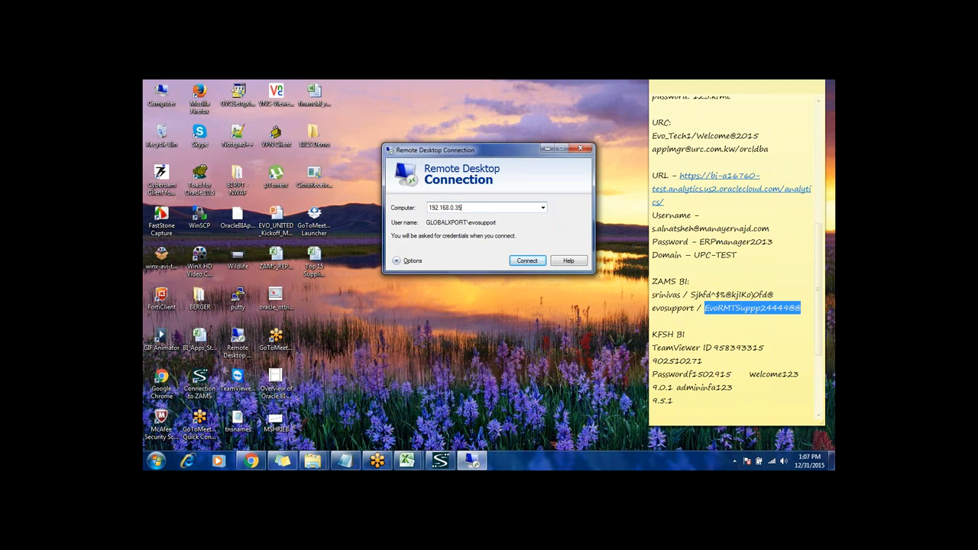
{"action": "left_click", "coordinate": [411, 261]}
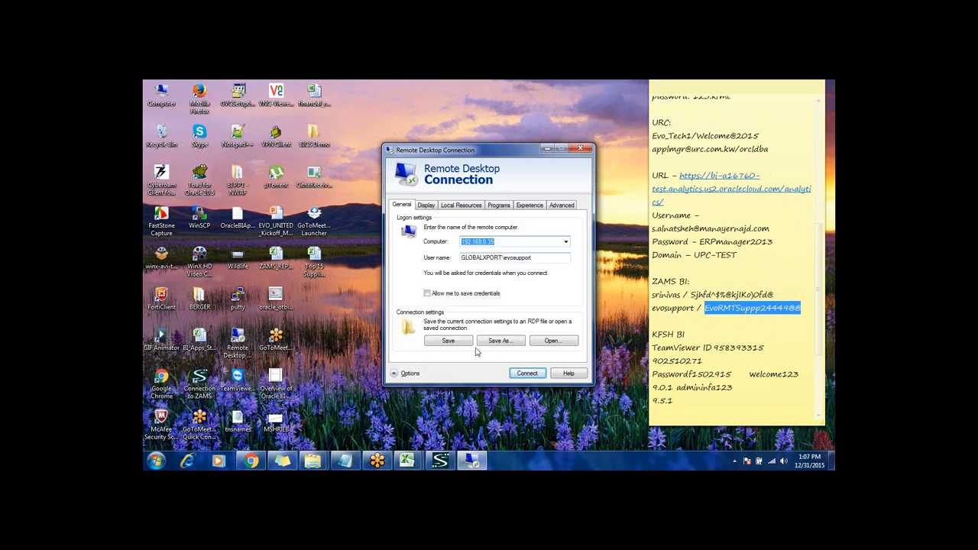
{"action": "left_click", "coordinate": [526, 373]}
Paste the support account password into the Windows Security prompt
{"action": "left_click", "coordinate": [467, 246]}
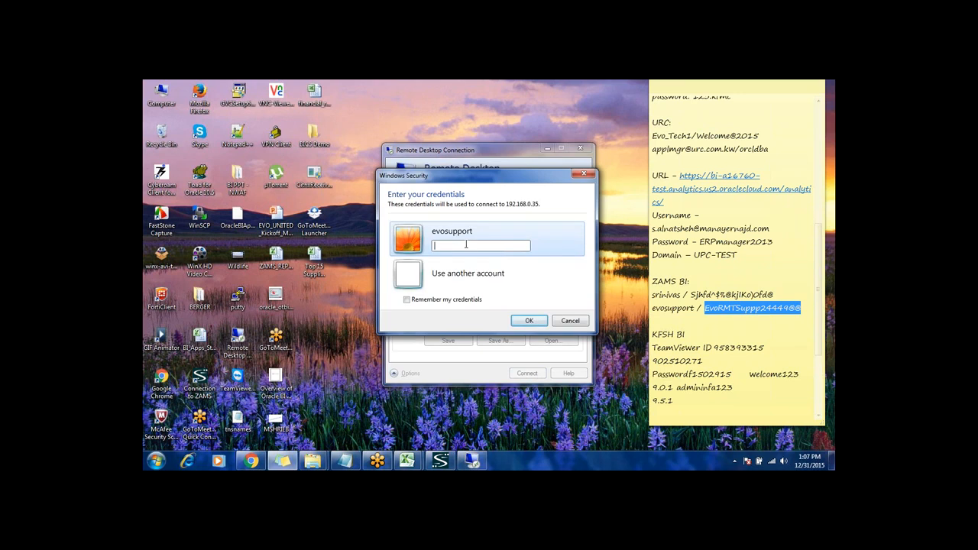
{"action": "key", "text": "ctrl+v"}
{"action": "left_click", "coordinate": [252, 461]}
Search Application Roles for 'Accounts Payable' and add Accounts Payable Manager to Access to Answers members
{"action": "scroll", "coordinate": [748, 258], "scroll_direction": "up", "scroll_amount": 4}
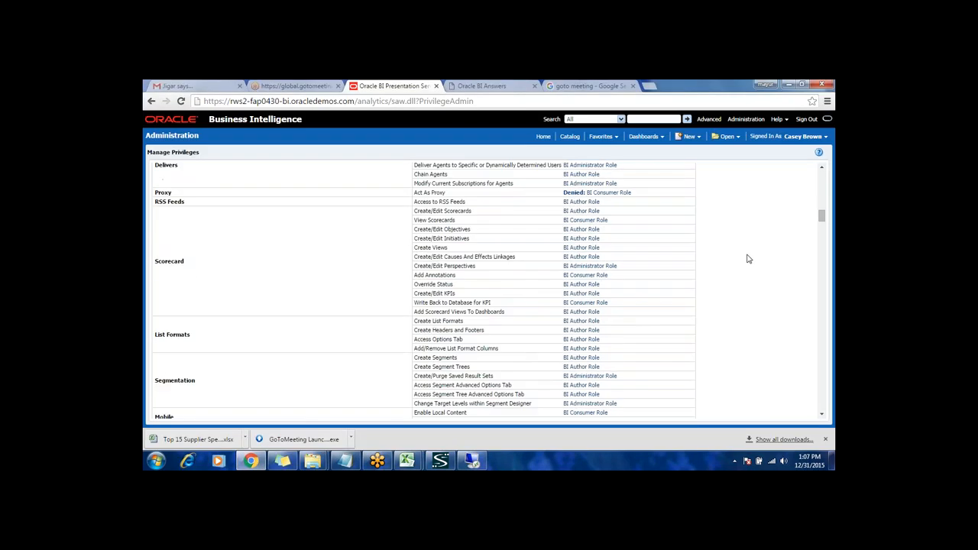
{"action": "scroll", "coordinate": [748, 258], "scroll_direction": "up", "scroll_amount": 1}
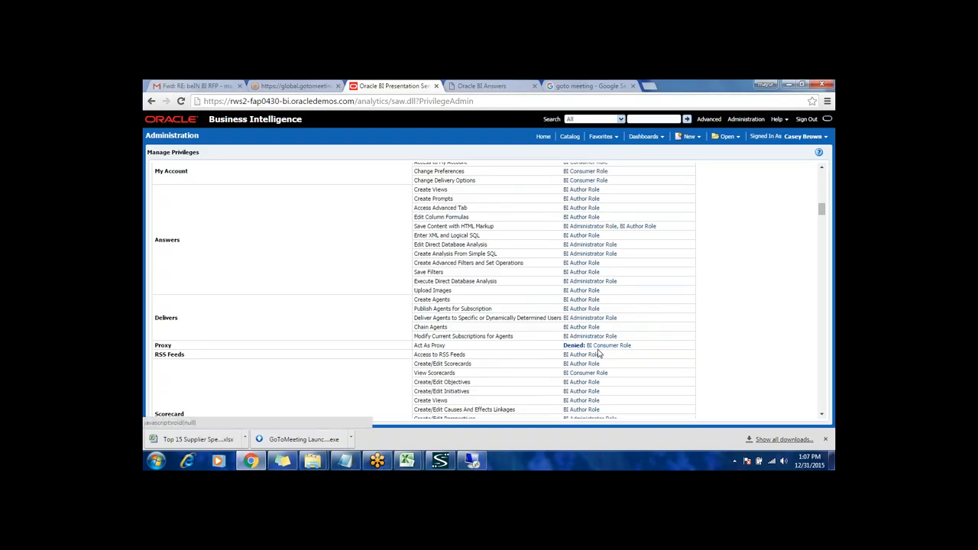
{"action": "scroll", "coordinate": [644, 331], "scroll_direction": "up", "scroll_amount": 10}
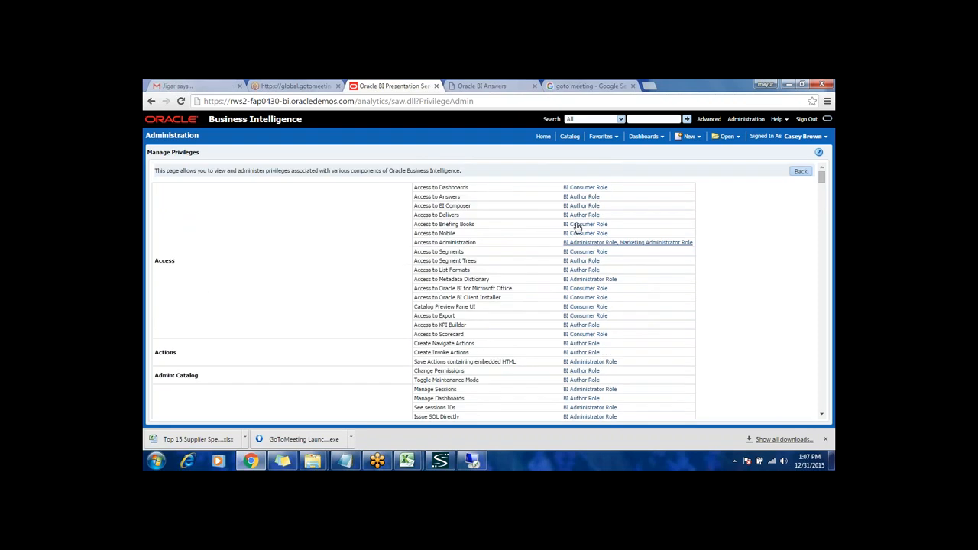
{"action": "left_click", "coordinate": [584, 198]}
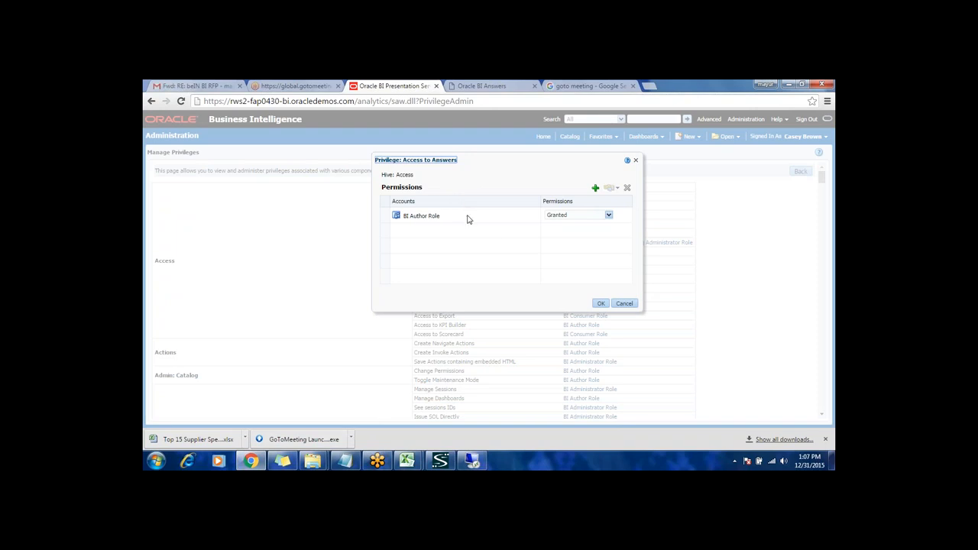
{"action": "left_click", "coordinate": [594, 188]}
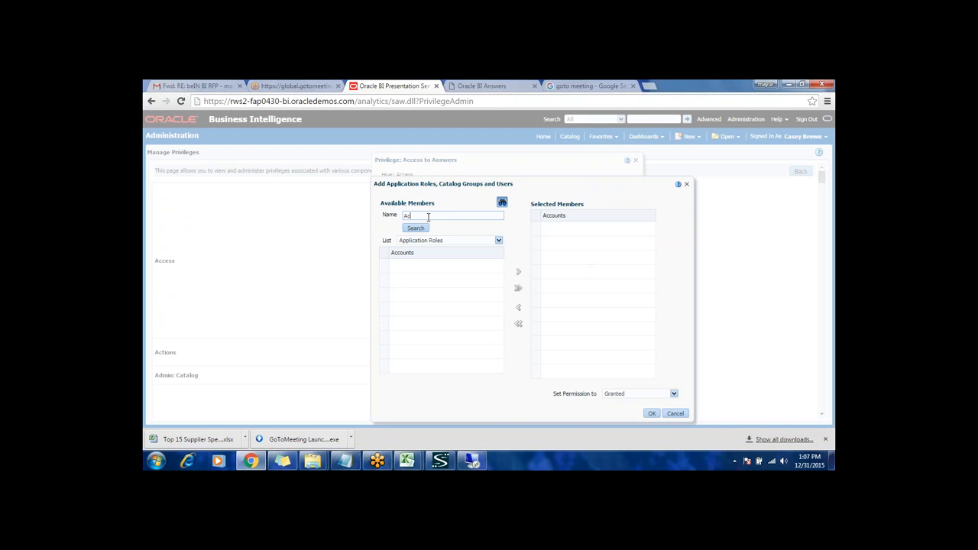
{"action": "type", "text": "Accounts Payable%"}
{"action": "left_click", "coordinate": [424, 230]}
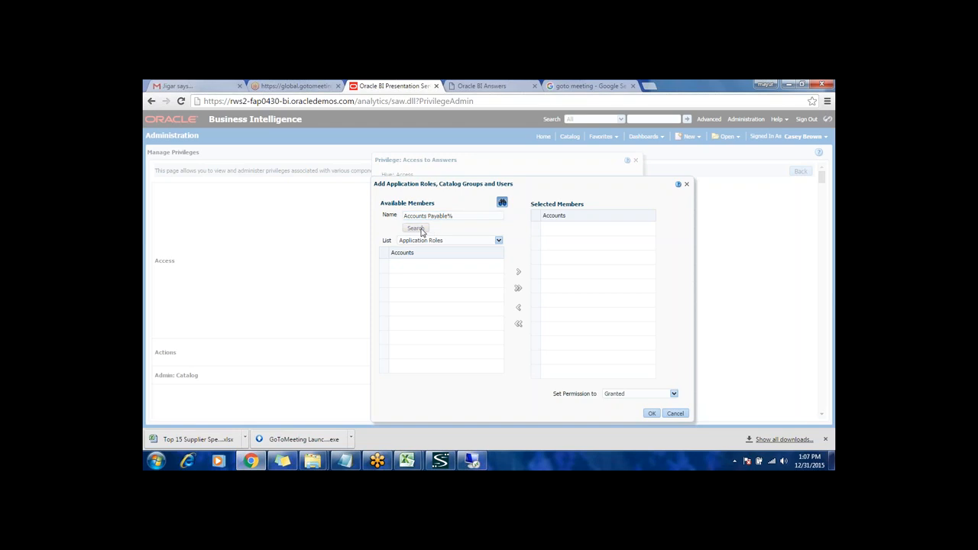
{"action": "left_click", "coordinate": [545, 284]}
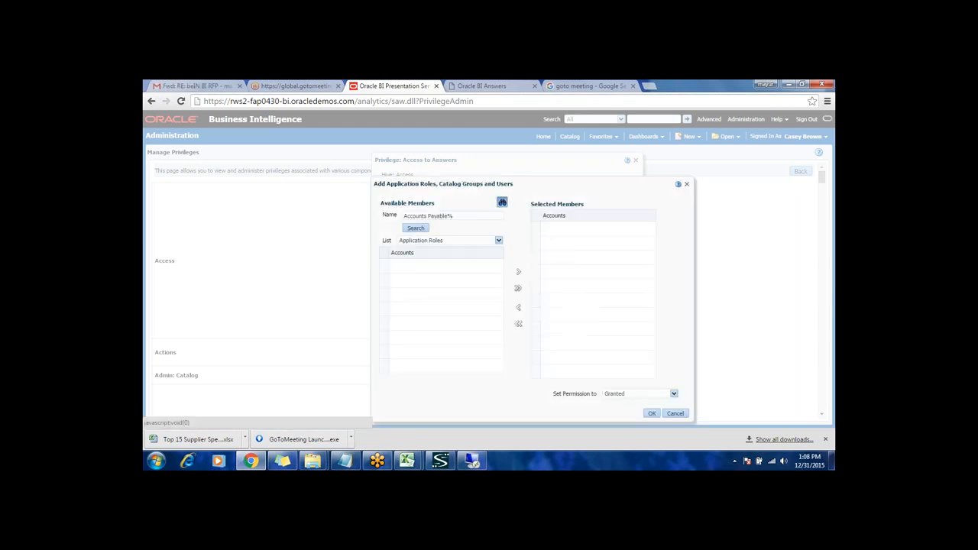
{"action": "left_click", "coordinate": [458, 217]}
{"action": "key", "text": "BackSpace"}
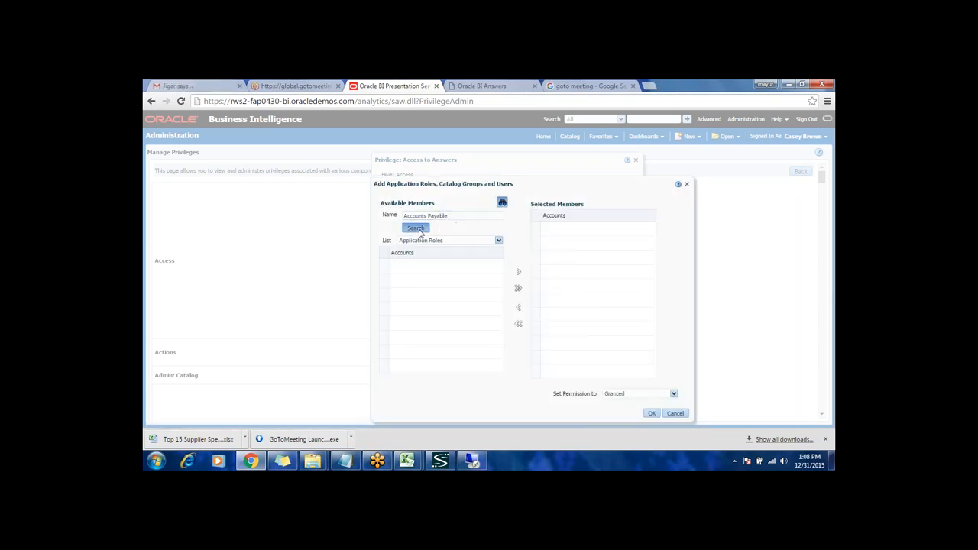
{"action": "left_click", "coordinate": [416, 228]}
{"action": "left_click", "coordinate": [474, 280]}
{"action": "left_click", "coordinate": [518, 271]}
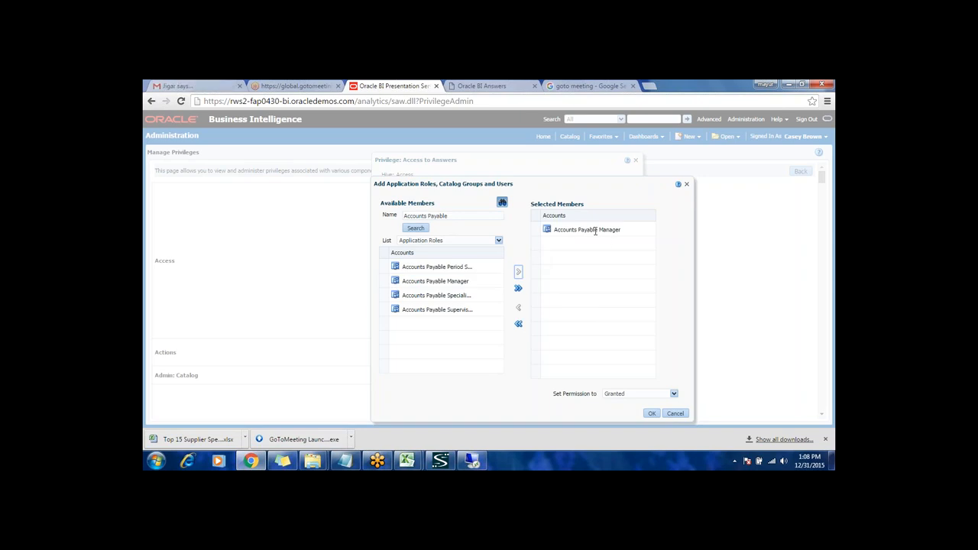
Set Accounts Payable Manager's permission to Denied and save the Access to Answers privilege
{"action": "left_click", "coordinate": [627, 394]}
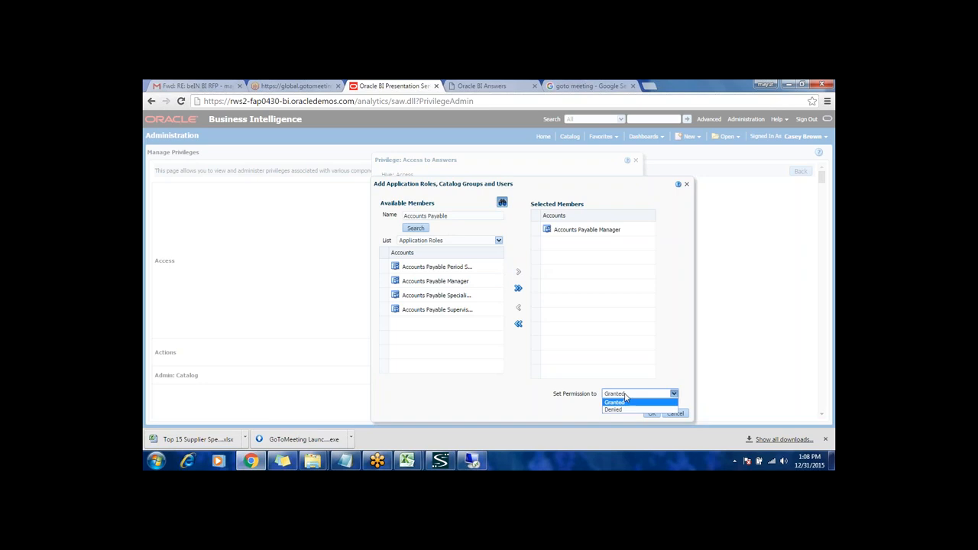
{"action": "left_click", "coordinate": [624, 411]}
{"action": "left_click", "coordinate": [652, 413]}
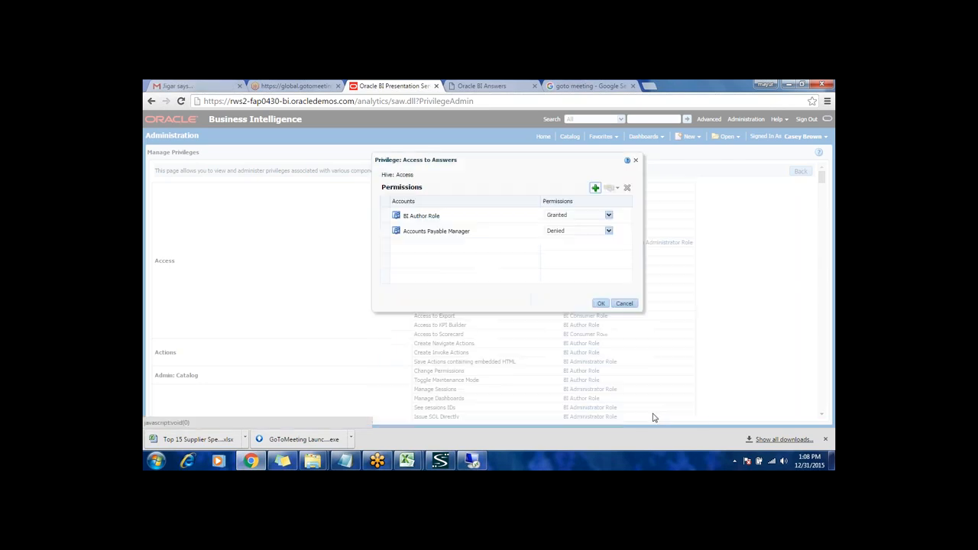
{"action": "left_click", "coordinate": [601, 303]}
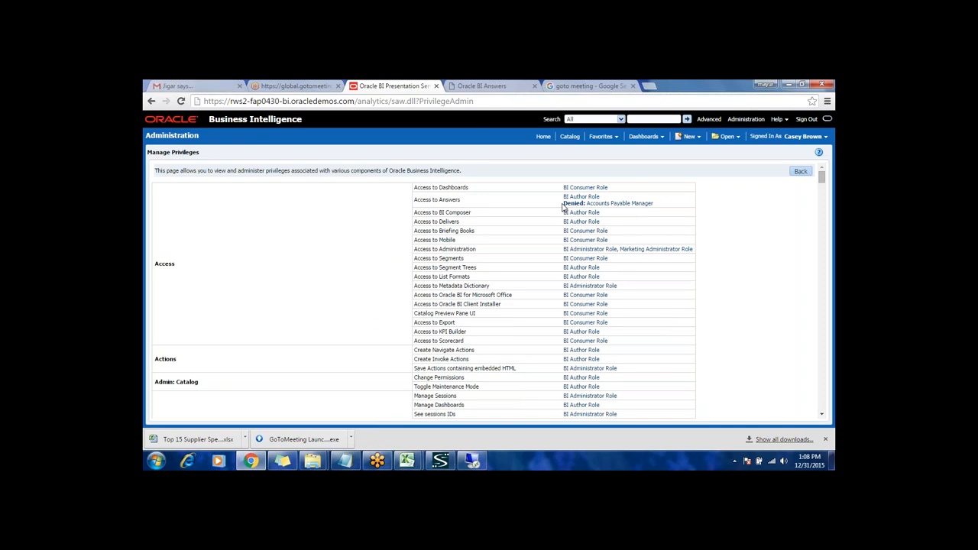
{"action": "scroll", "coordinate": [564, 207], "scroll_direction": "down", "scroll_amount": 3}
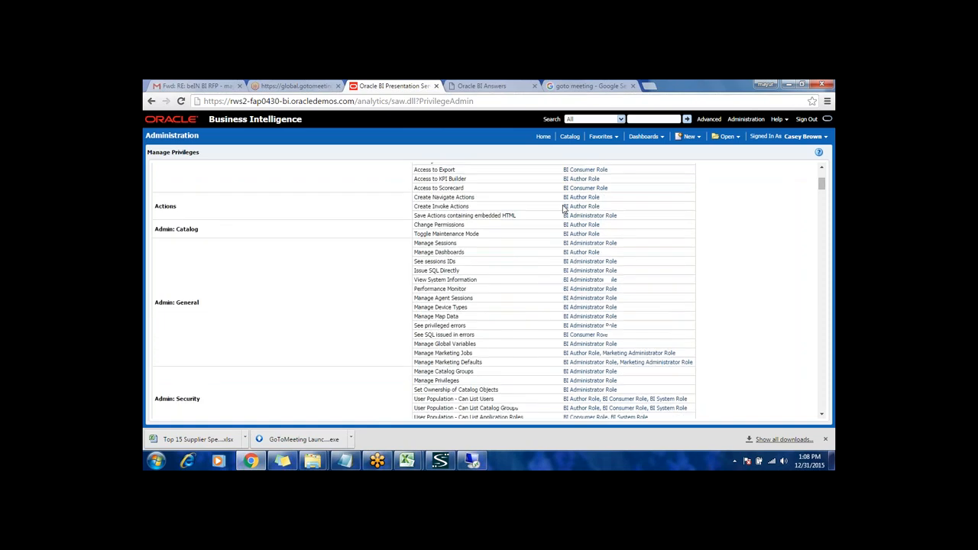
{"action": "scroll", "coordinate": [563, 207], "scroll_direction": "down", "scroll_amount": 3}
{"action": "scroll", "coordinate": [564, 207], "scroll_direction": "down", "scroll_amount": 3}
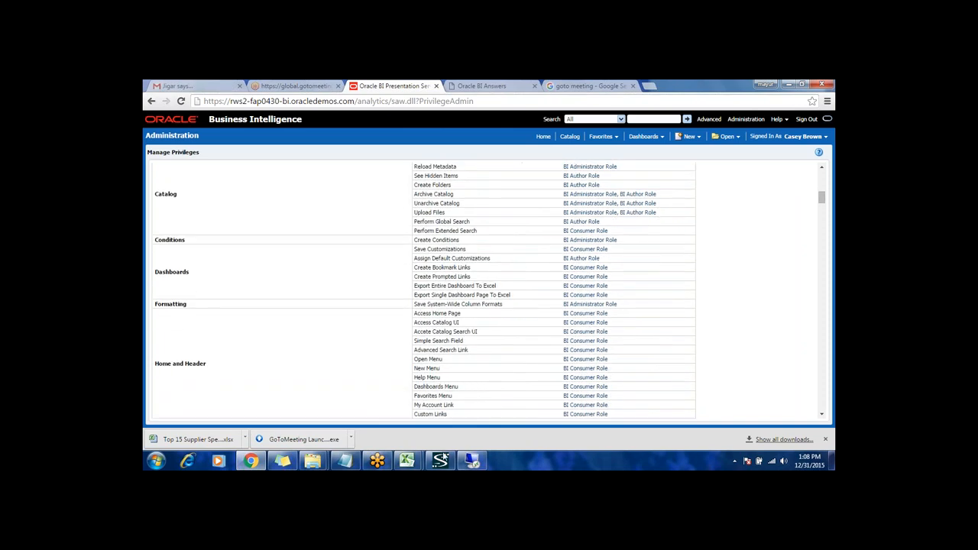
{"action": "left_click", "coordinate": [474, 464]}
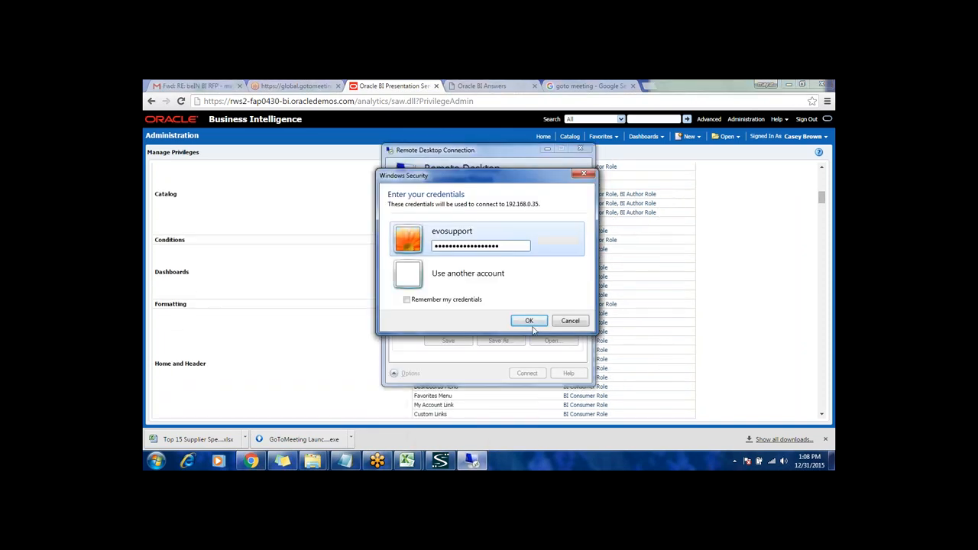
Accept the saved credentials to complete the Remote Desktop connection to 192.168.0.35
{"action": "left_click", "coordinate": [530, 323]}
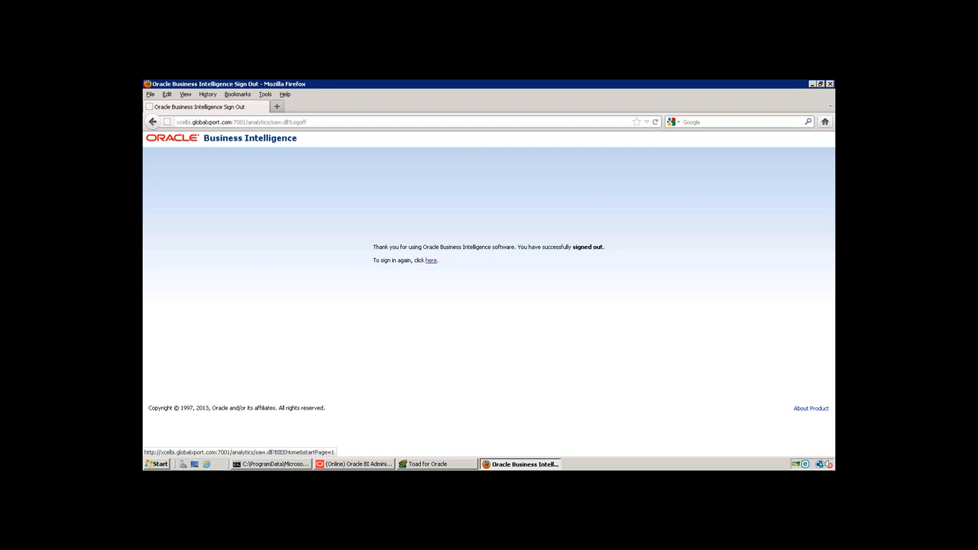
Sign back in as the test user and open the Sales Revenue Analysis dashboard
{"action": "left_click", "coordinate": [432, 262]}
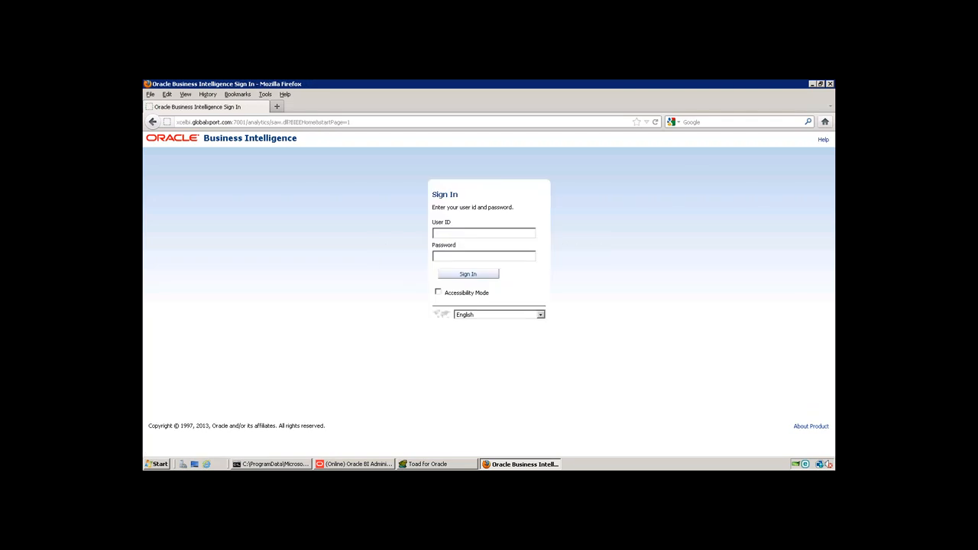
{"action": "left_click", "coordinate": [457, 233]}
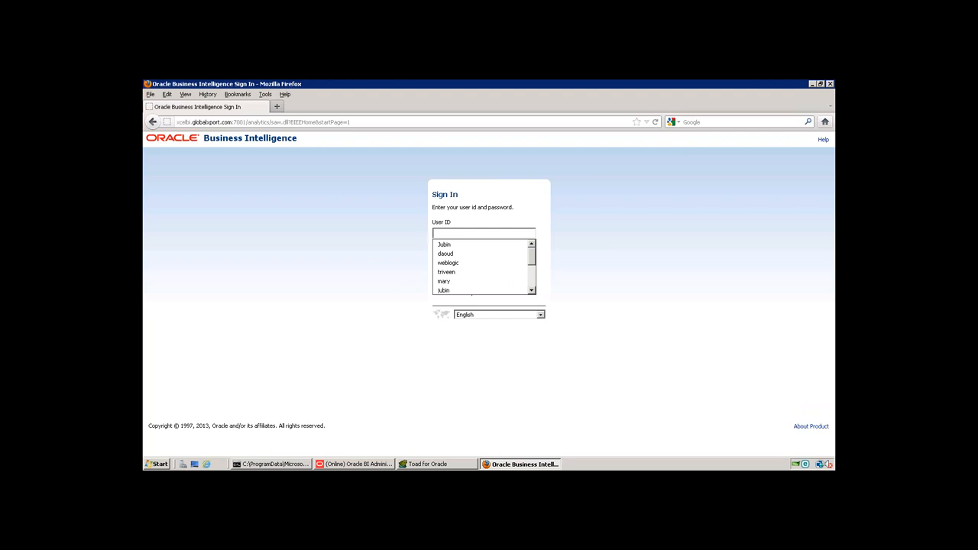
{"action": "left_click", "coordinate": [458, 263]}
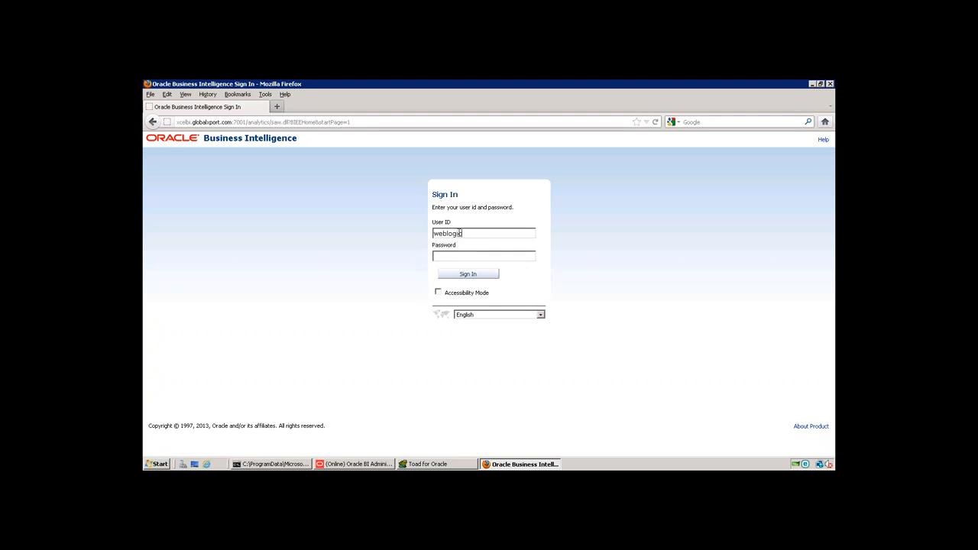
{"action": "left_click_drag", "start_coordinate": [461, 233], "coordinate": [409, 225]}
{"action": "type", "text": "juv"}
{"action": "key", "text": "BackSpace"}
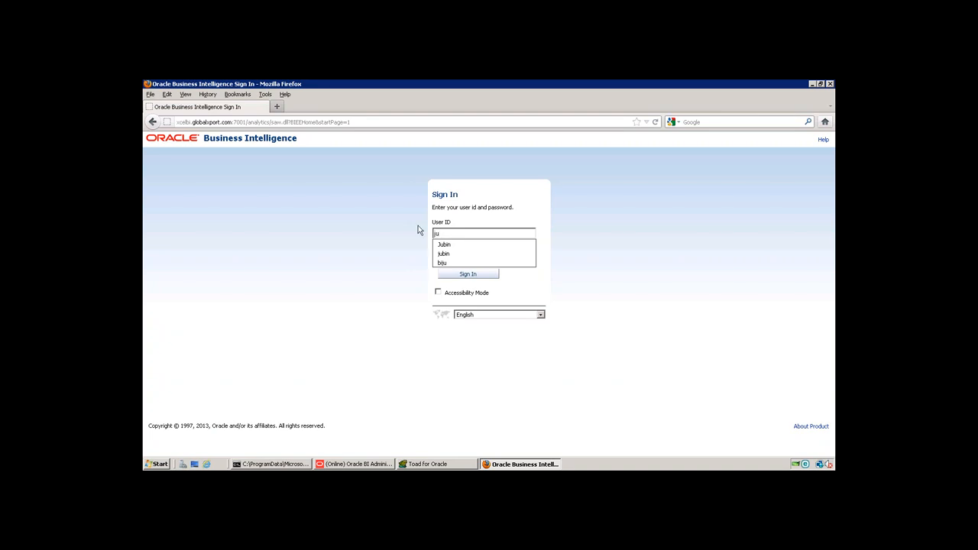
{"action": "left_click", "coordinate": [456, 251]}
{"action": "left_click", "coordinate": [458, 258]}
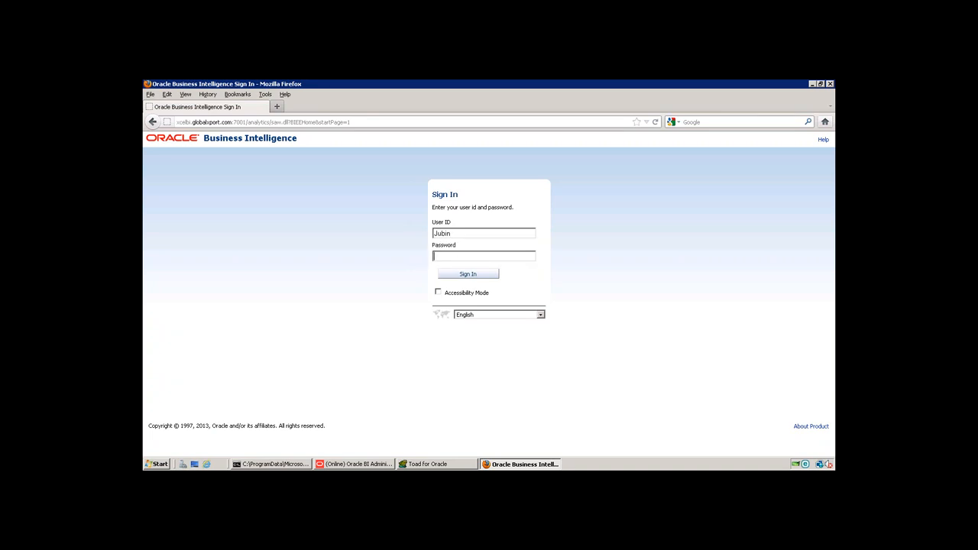
{"action": "type", "text": "••••••••••"}
{"action": "key", "text": "Return"}
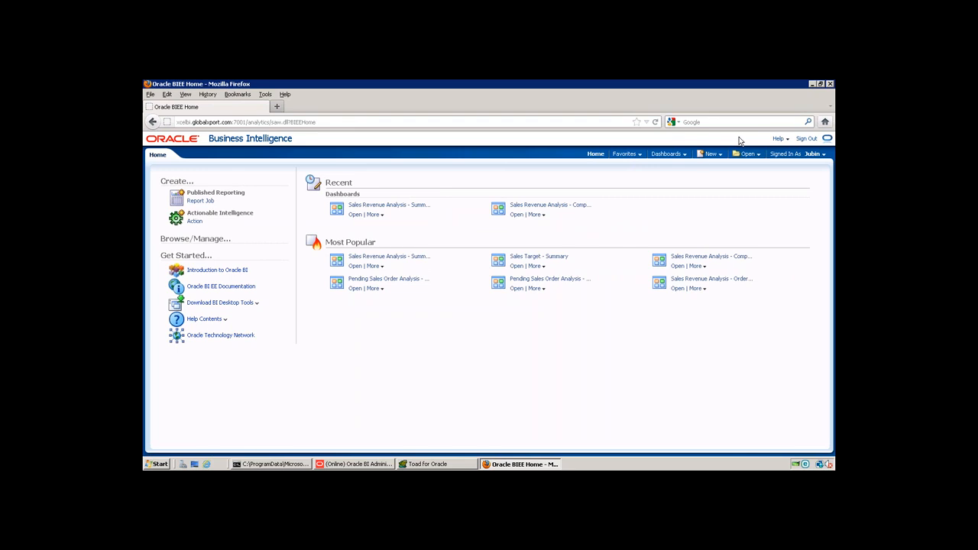
{"action": "left_click", "coordinate": [669, 154]}
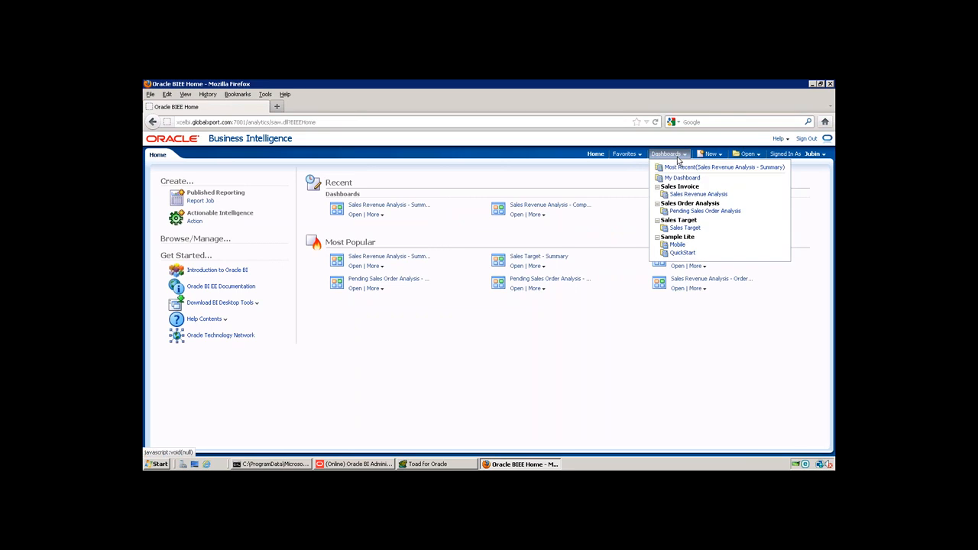
{"action": "left_click", "coordinate": [691, 196]}
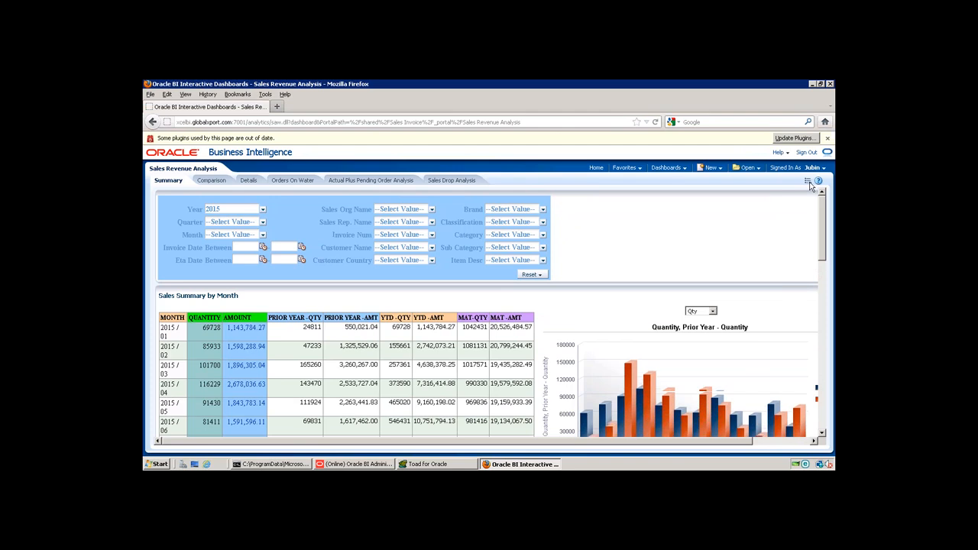
{"action": "left_click", "coordinate": [809, 181]}
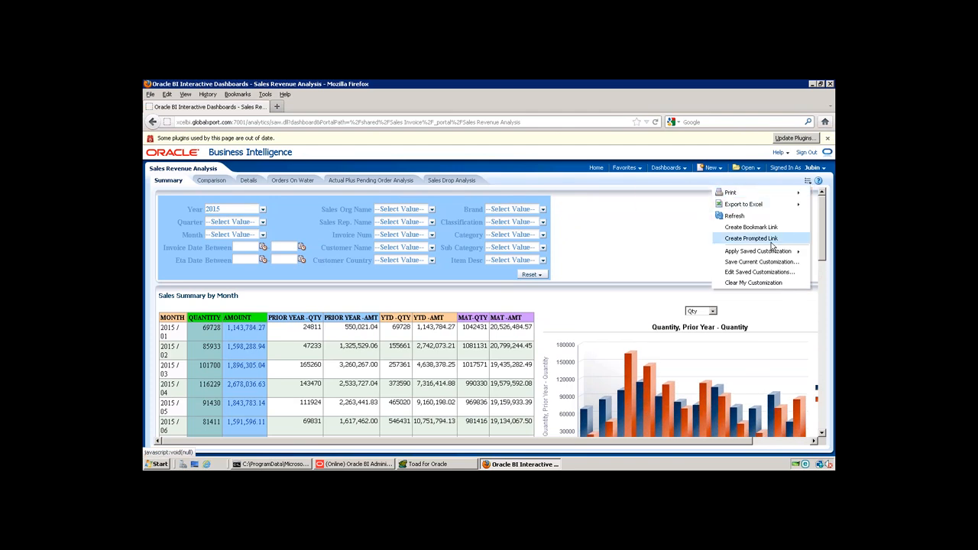
{"action": "mouse_move", "coordinate": [750, 204]}
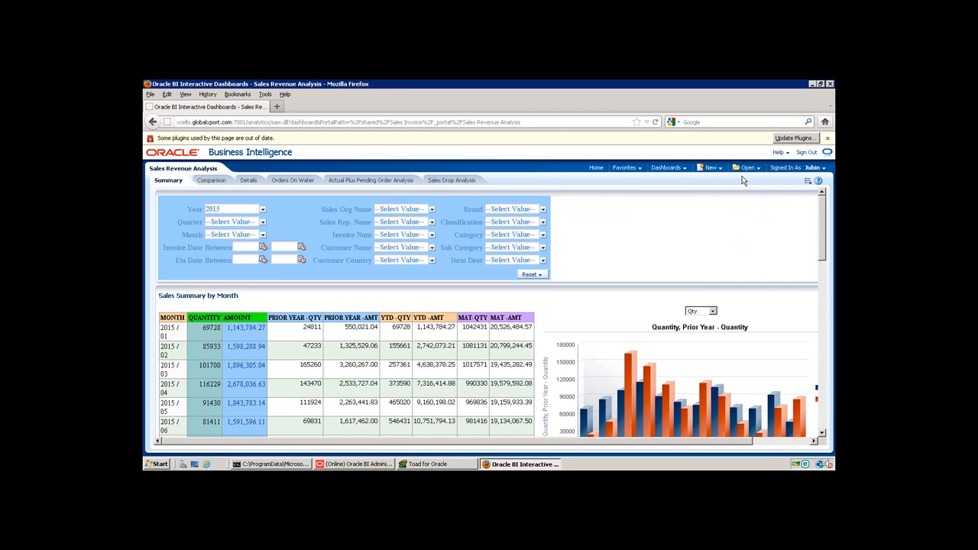
{"action": "left_click", "coordinate": [808, 180]}
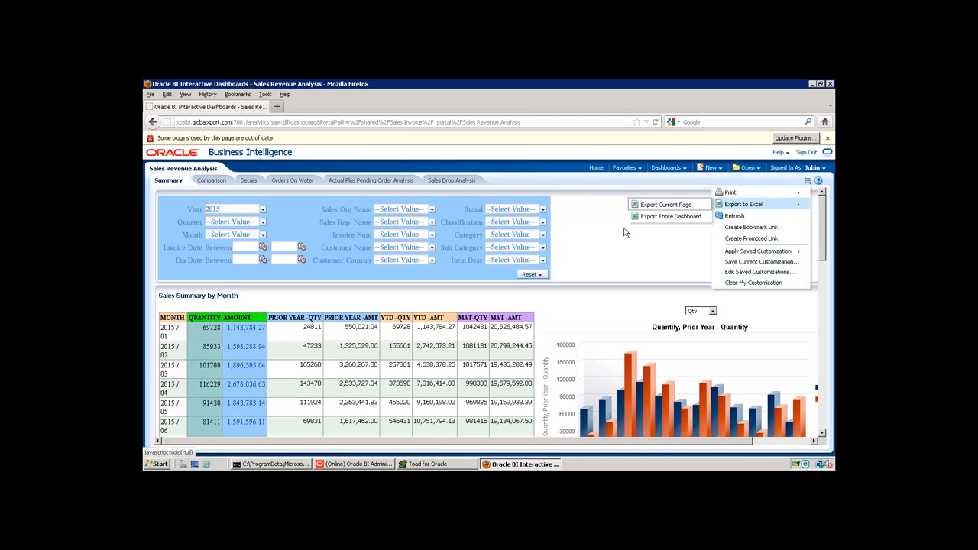
{"action": "left_click", "coordinate": [599, 241]}
{"action": "scroll", "coordinate": [600, 266], "scroll_direction": "down", "scroll_amount": 5}
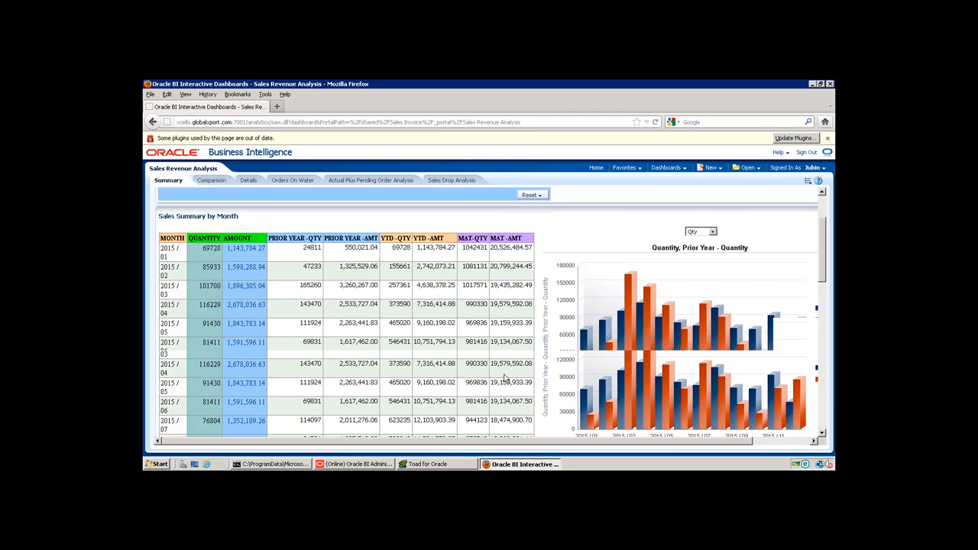
{"action": "scroll", "coordinate": [491, 410], "scroll_direction": "down", "scroll_amount": 3}
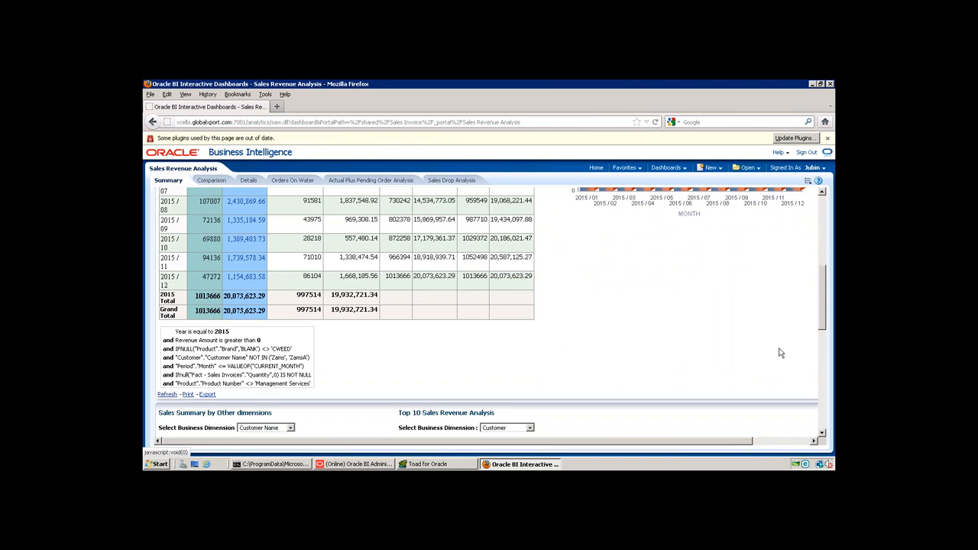
{"action": "scroll", "coordinate": [817, 243], "scroll_direction": "up", "scroll_amount": 5}
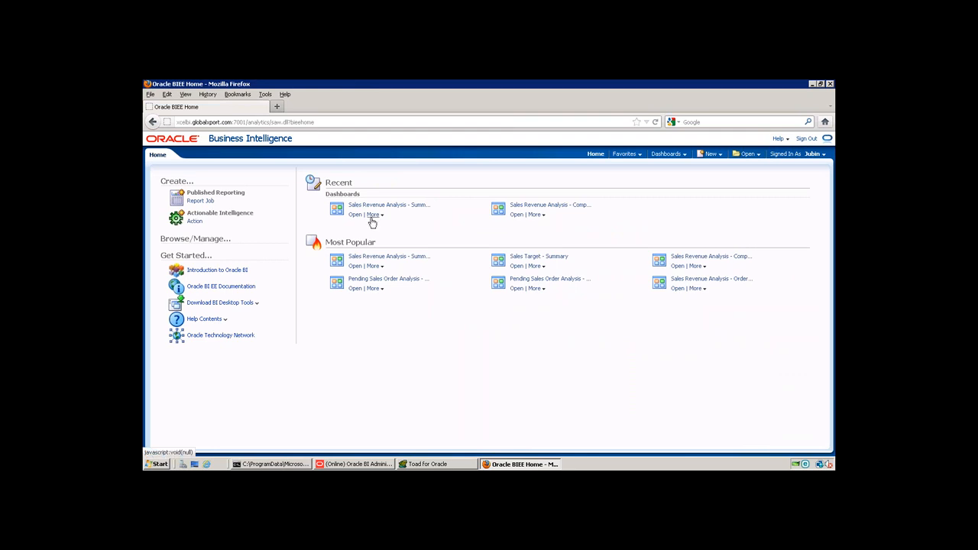
Browse the available dashboards, then sign the test user out
{"action": "left_click", "coordinate": [673, 155]}
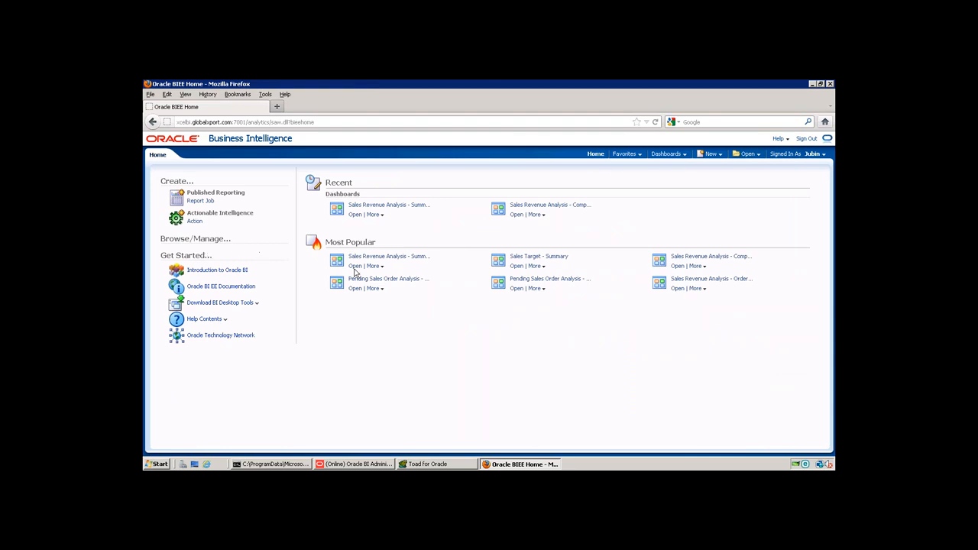
{"action": "left_click", "coordinate": [382, 267]}
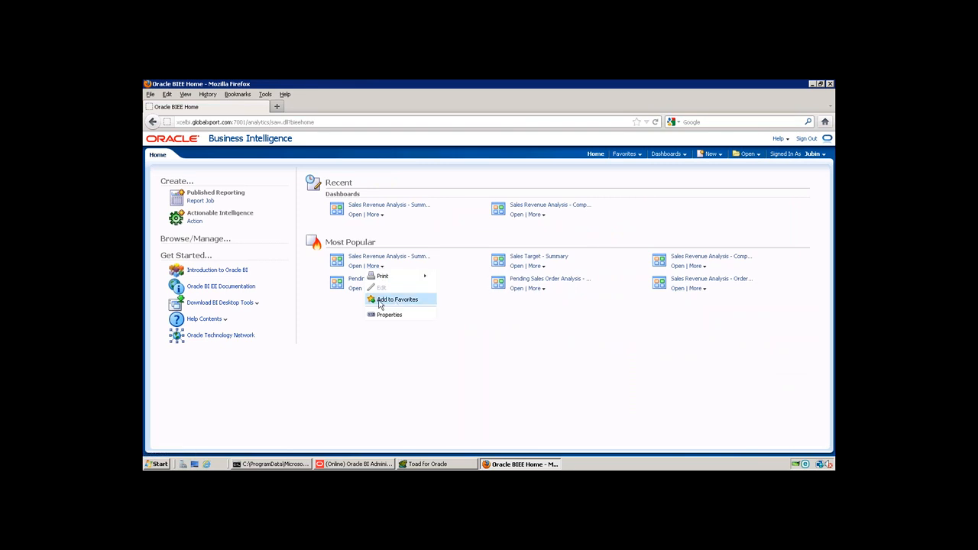
{"action": "left_click", "coordinate": [809, 139]}
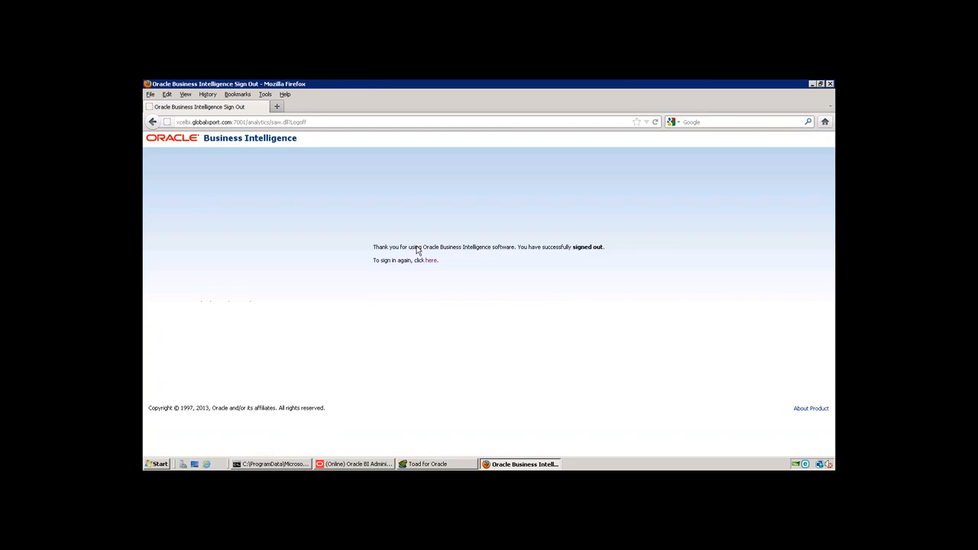
Sign back in with the saved administrator user ID and its password
{"action": "left_click", "coordinate": [430, 260]}
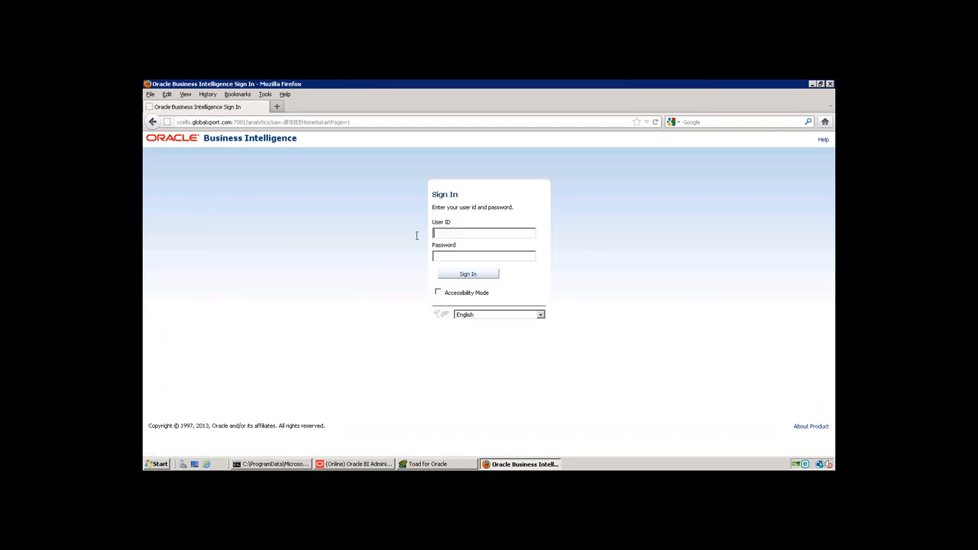
{"action": "left_click", "coordinate": [459, 235]}
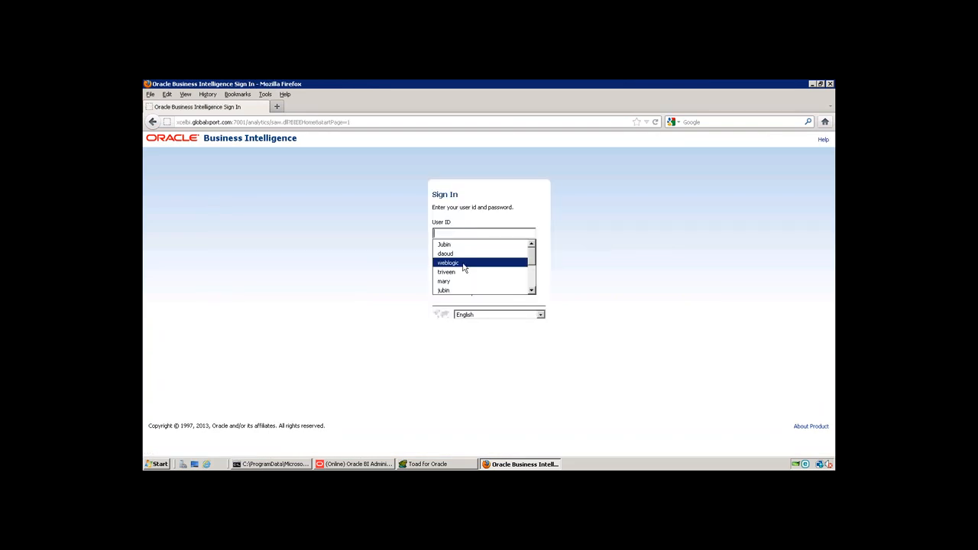
{"action": "left_click", "coordinate": [463, 264]}
{"action": "left_click", "coordinate": [458, 256]}
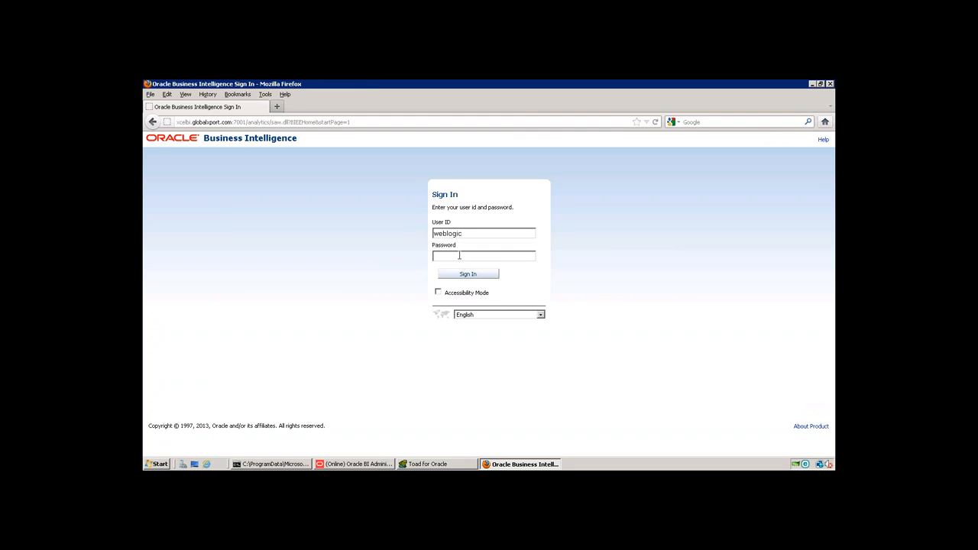
{"action": "key", "text": "Return"}
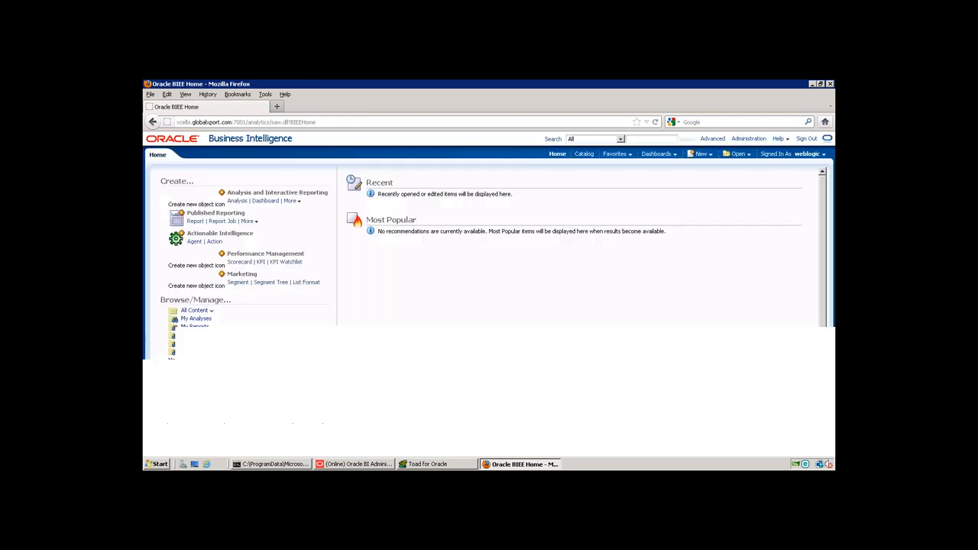
Open Administration > Manage Privileges and scroll through the table, checking ZAMS roles are Denied for Manage Dashboards and Access Catalog UI
{"action": "left_click", "coordinate": [747, 141]}
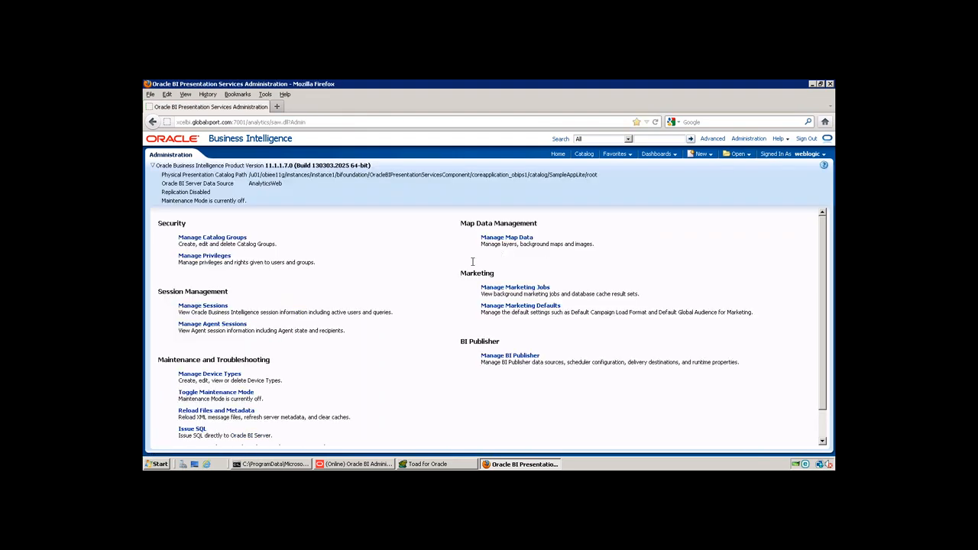
{"action": "left_click", "coordinate": [208, 259]}
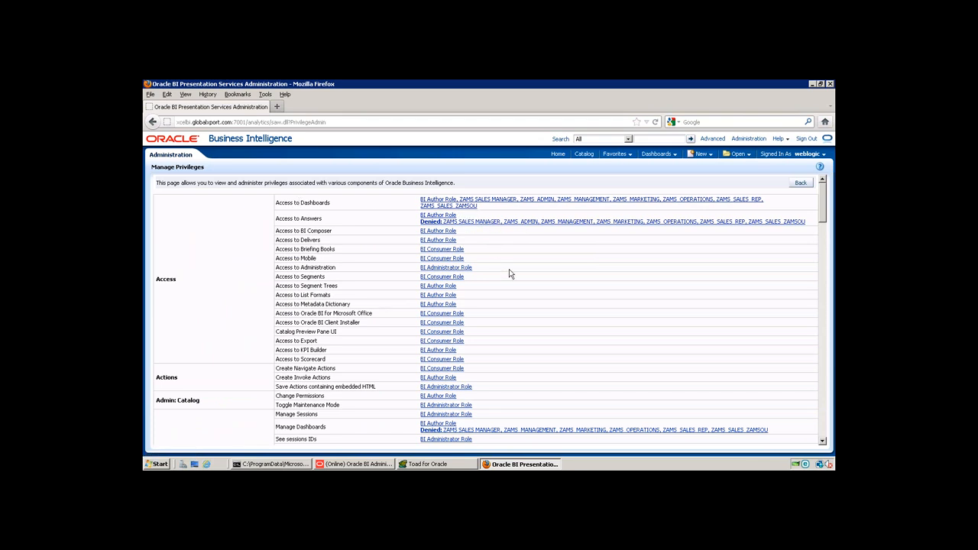
{"action": "scroll", "coordinate": [510, 271], "scroll_direction": "down", "scroll_amount": 2}
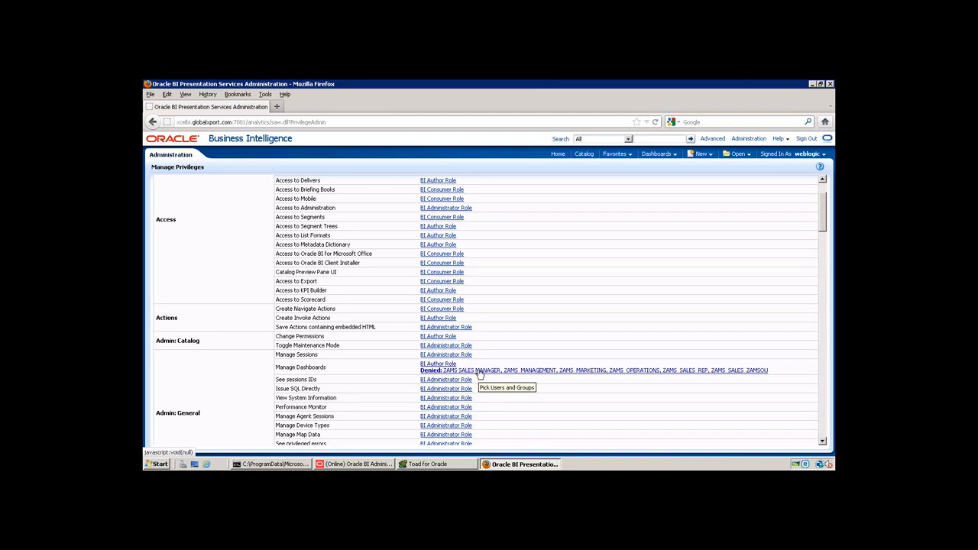
{"action": "scroll", "coordinate": [489, 380], "scroll_direction": "down", "scroll_amount": 1}
{"action": "scroll", "coordinate": [493, 380], "scroll_direction": "down", "scroll_amount": 1}
{"action": "scroll", "coordinate": [515, 401], "scroll_direction": "down", "scroll_amount": 5}
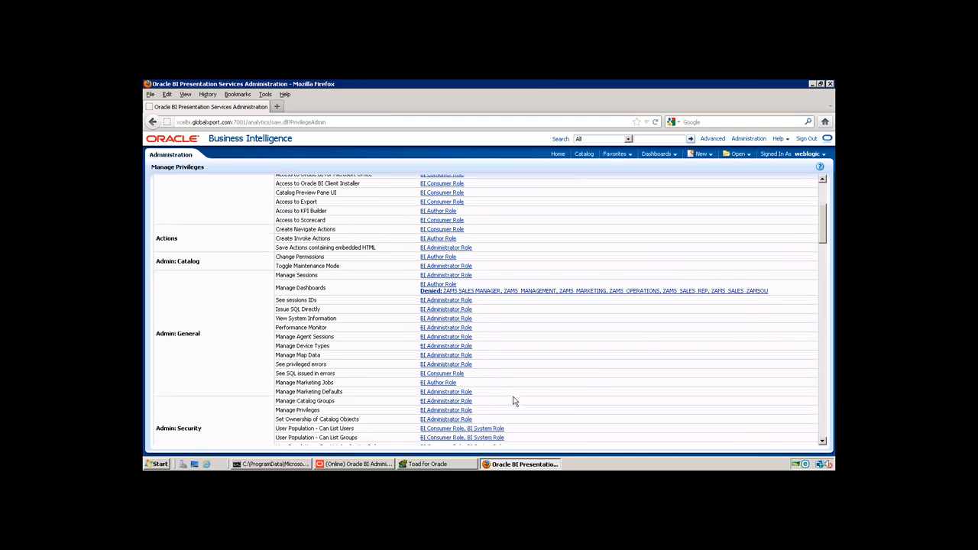
{"action": "scroll", "coordinate": [516, 402], "scroll_direction": "down", "scroll_amount": 1}
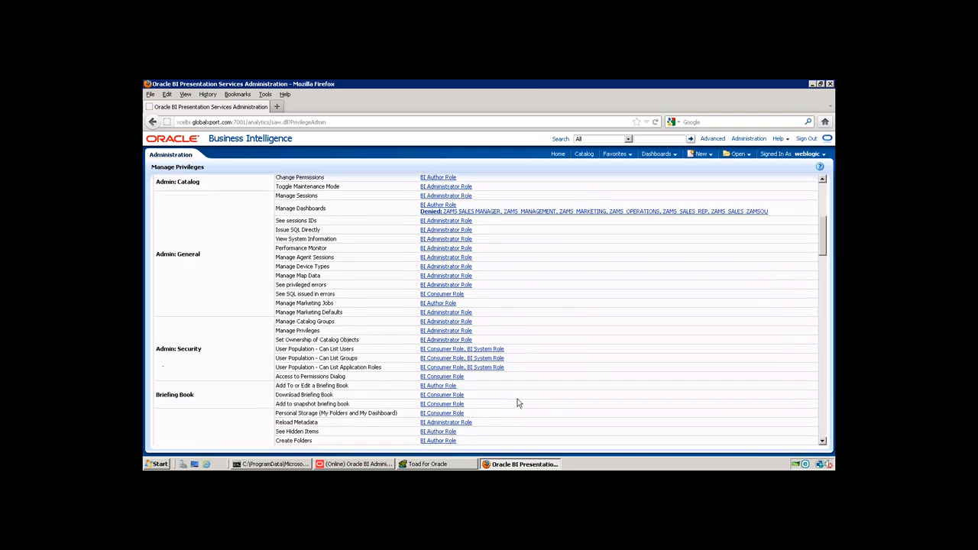
{"action": "scroll", "coordinate": [518, 403], "scroll_direction": "down", "scroll_amount": 2}
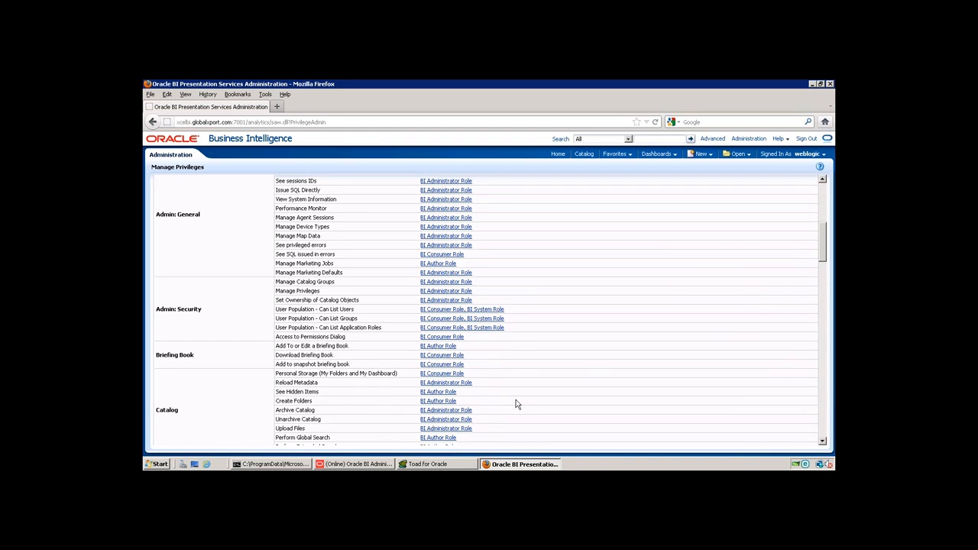
{"action": "scroll", "coordinate": [516, 404], "scroll_direction": "down", "scroll_amount": 6}
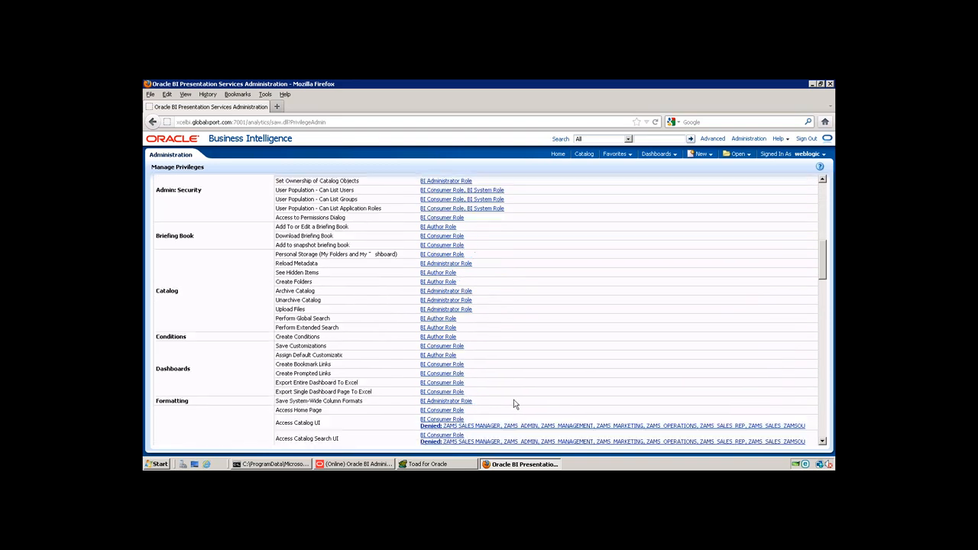
{"action": "scroll", "coordinate": [515, 404], "scroll_direction": "down", "scroll_amount": 3}
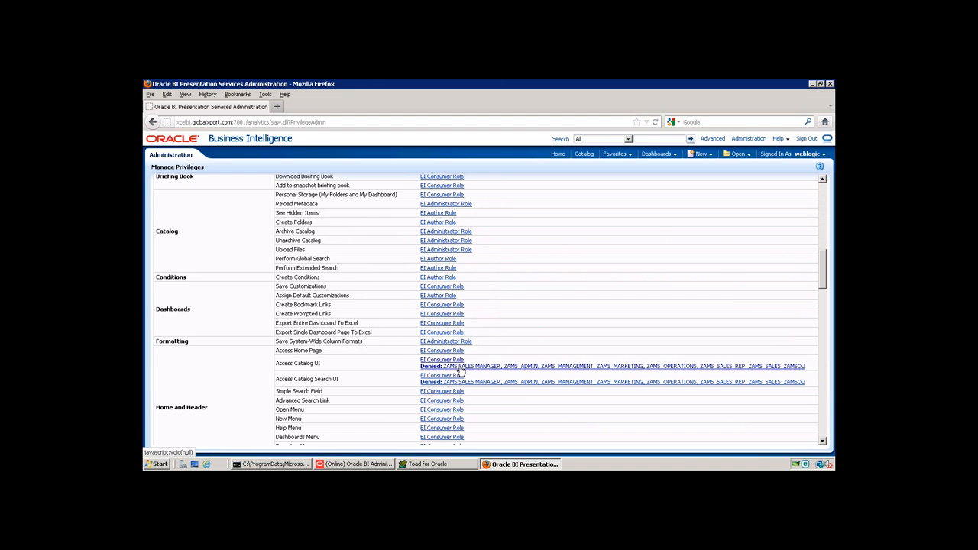
In the Catalog, expand Shared Folders and select the Procurement and Spend folder
{"action": "left_click", "coordinate": [585, 155]}
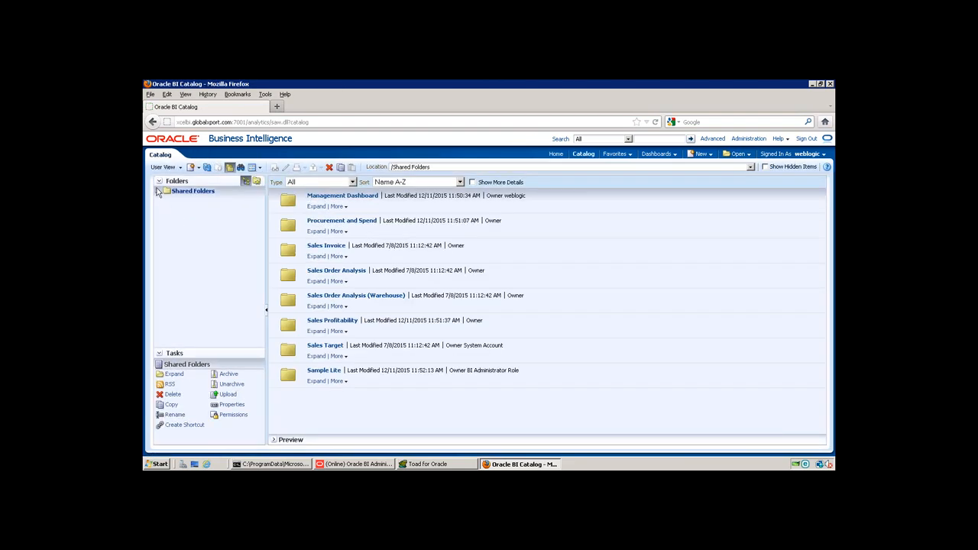
{"action": "left_click", "coordinate": [159, 192]}
{"action": "left_click", "coordinate": [208, 199]}
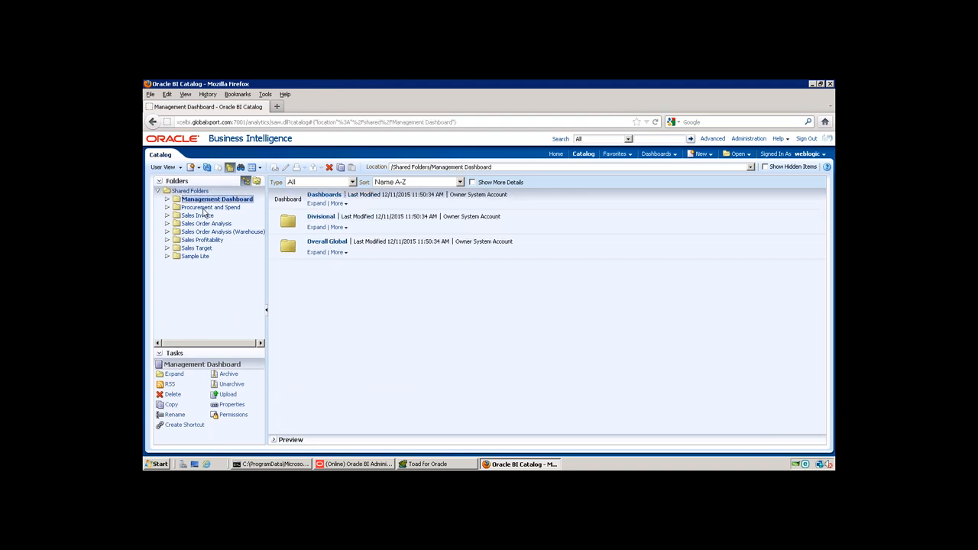
{"action": "left_click", "coordinate": [205, 209]}
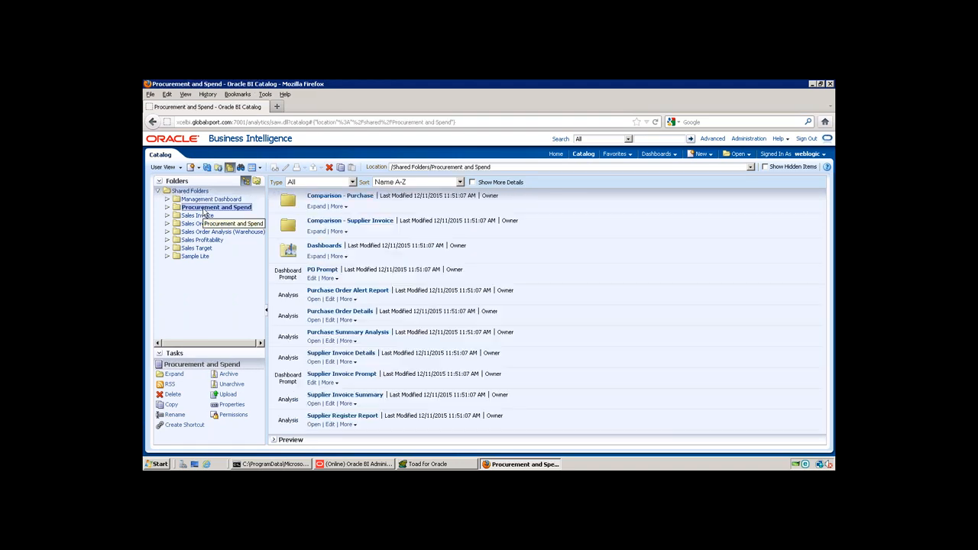
Review the Procurement and Spend folder's account permissions, then cancel without saving changes
{"action": "left_click", "coordinate": [237, 419]}
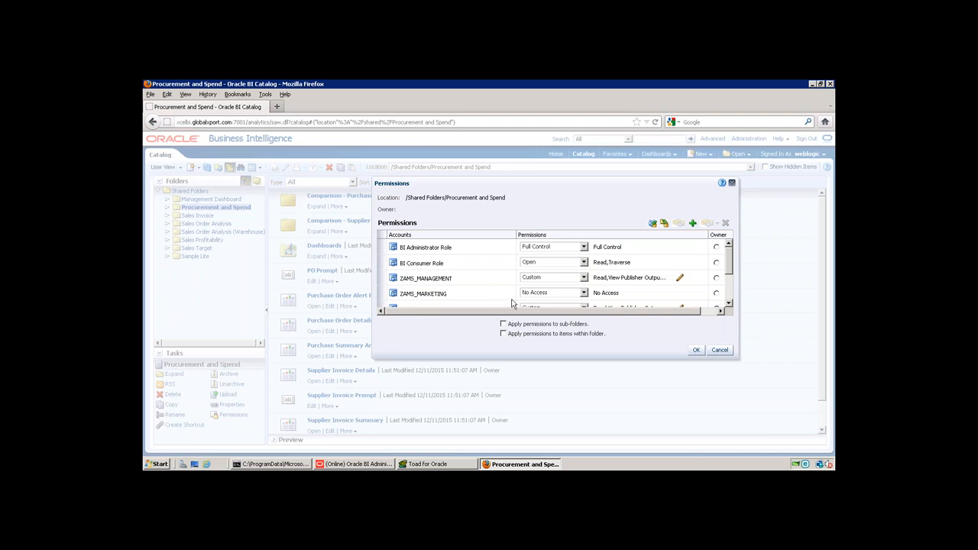
{"action": "left_click", "coordinate": [728, 304]}
{"action": "left_click", "coordinate": [728, 304]}
{"action": "left_click", "coordinate": [729, 304]}
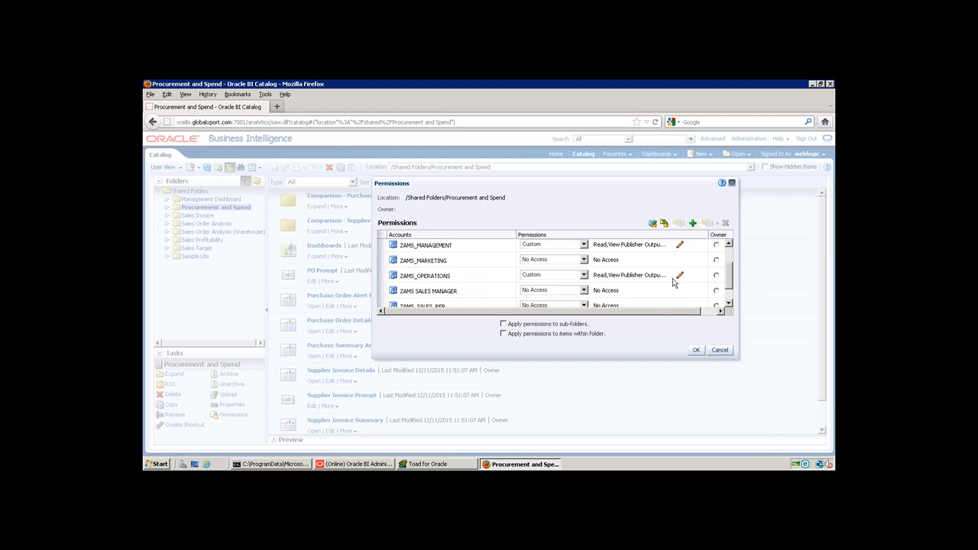
{"action": "left_click", "coordinate": [730, 302]}
{"action": "left_click", "coordinate": [731, 303]}
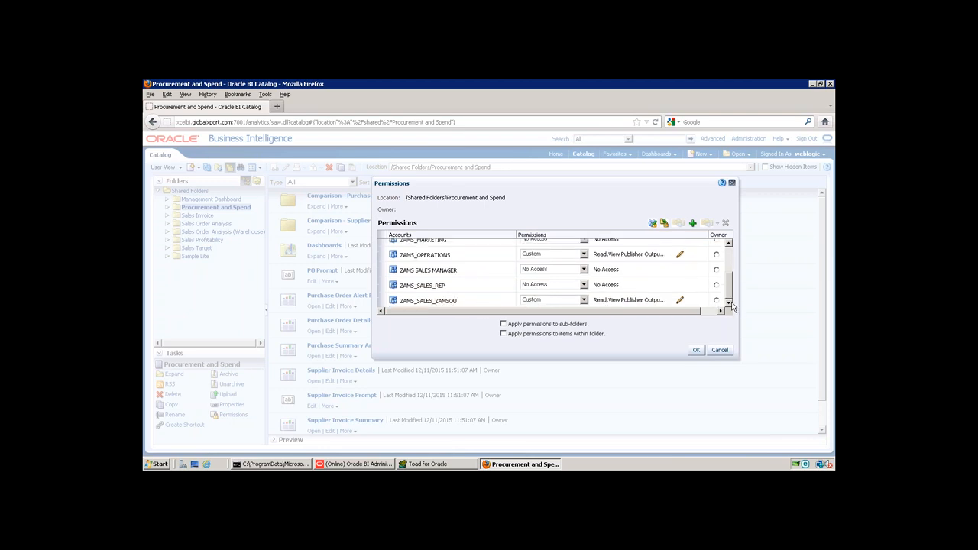
{"action": "left_click", "coordinate": [722, 354]}
{"action": "left_click", "coordinate": [721, 351]}
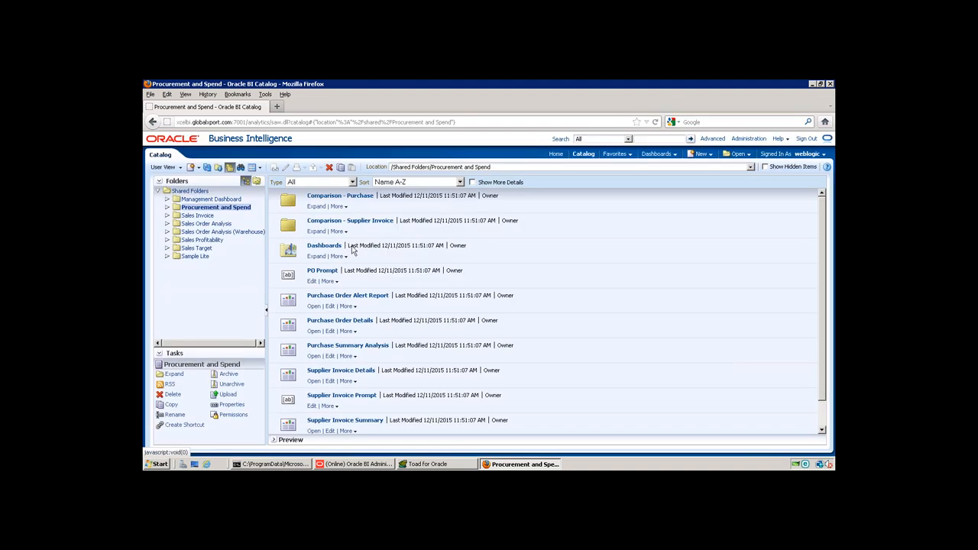
Sign out of the administrator session from the top header
{"action": "left_click", "coordinate": [807, 139]}
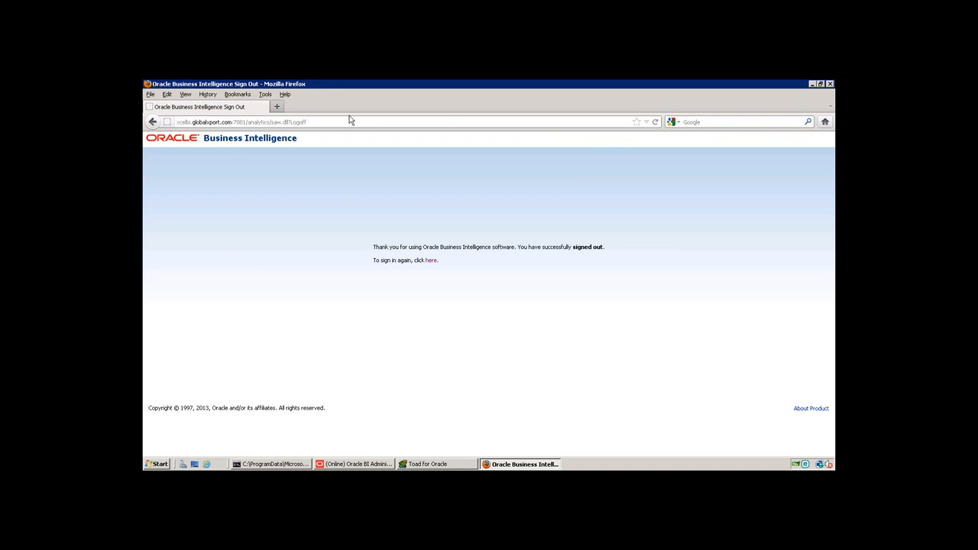
{"action": "mouse_move", "coordinate": [705, 84]}
Minimize the remote desktop session and switch to the local Oracle BI Answers analysis tab
{"action": "mouse_move", "coordinate": [601, 89]}
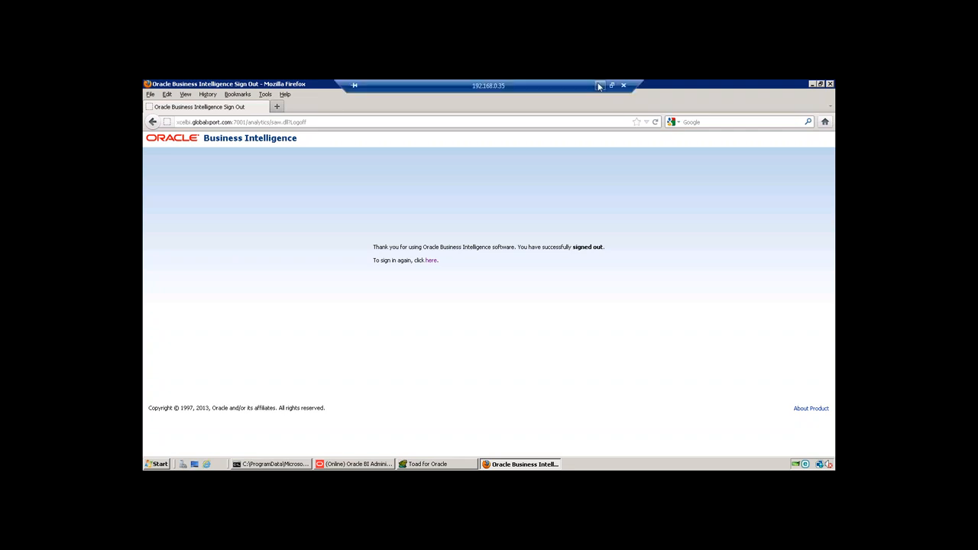
{"action": "left_click", "coordinate": [601, 87]}
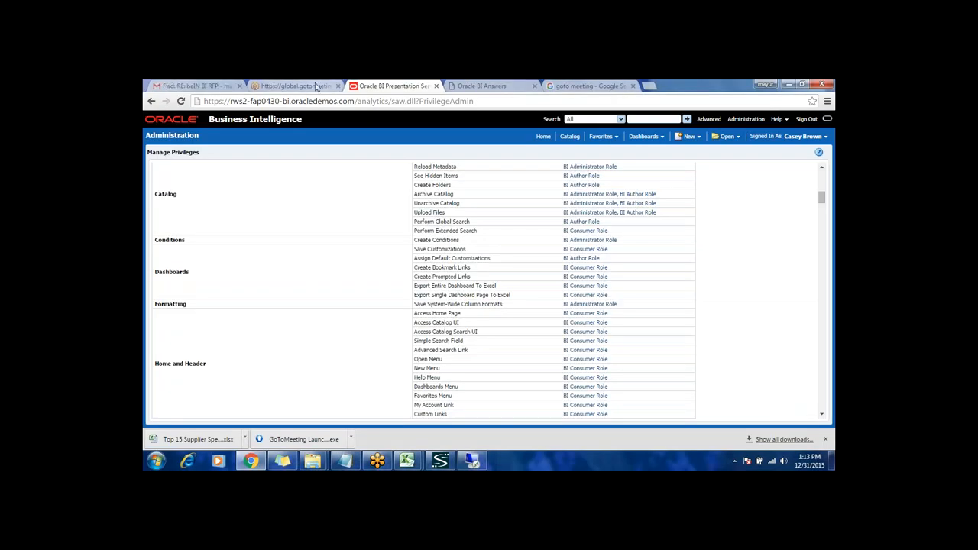
{"action": "left_click", "coordinate": [488, 86]}
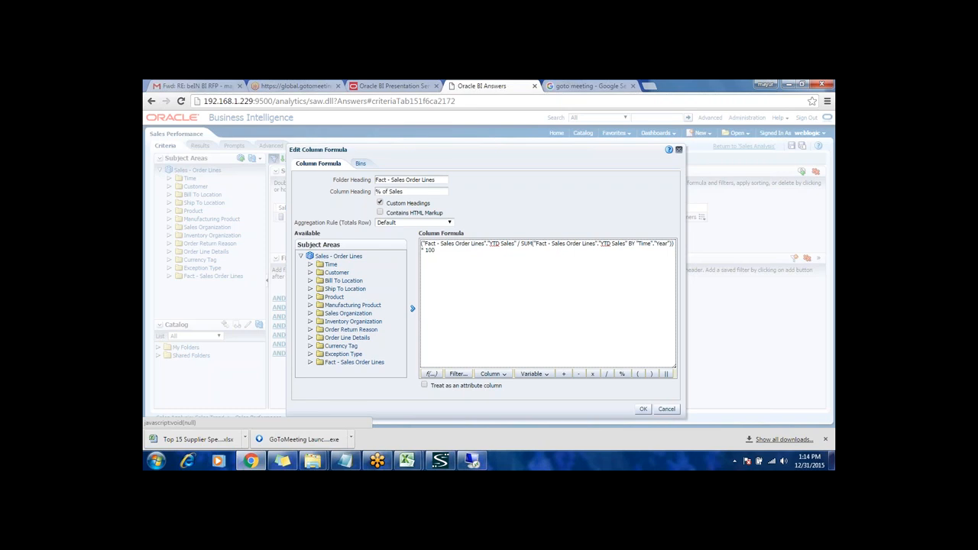
Cancel the unsaved column formula edit and switch over to the Manage Privileges tab
{"action": "left_click", "coordinate": [667, 411]}
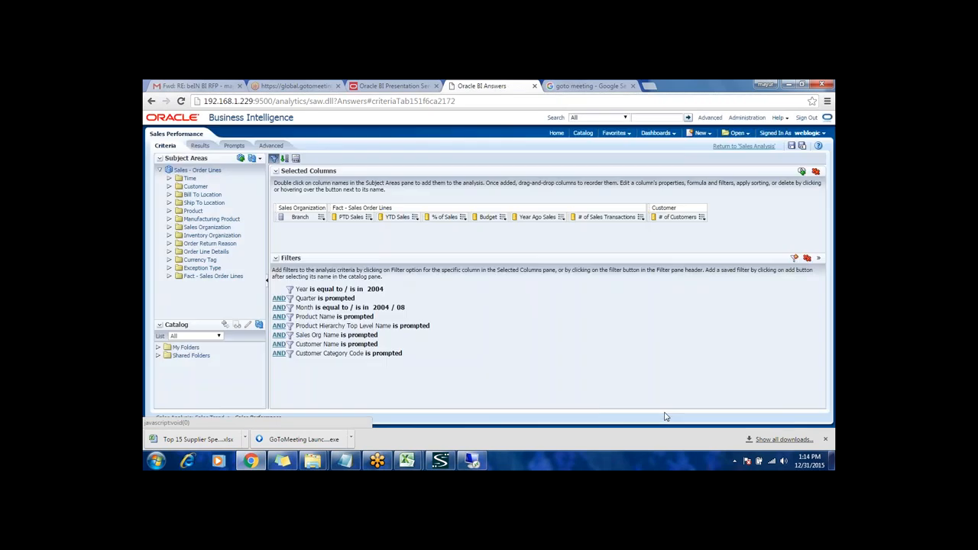
{"action": "left_click", "coordinate": [386, 86]}
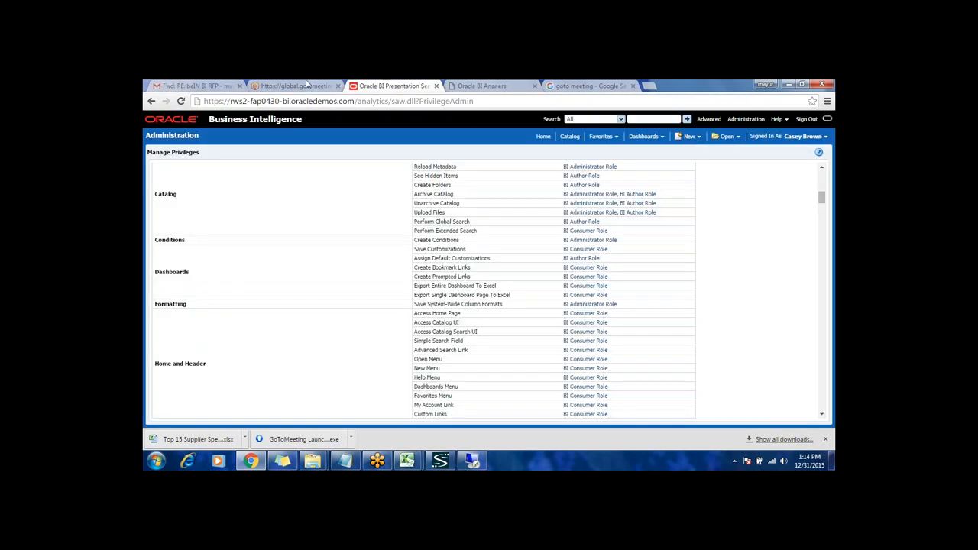
{"action": "left_click", "coordinate": [294, 85]}
In Gmail's Promotions category, delete the Stayzilla and Snapdeal emails
{"action": "left_click", "coordinate": [201, 86]}
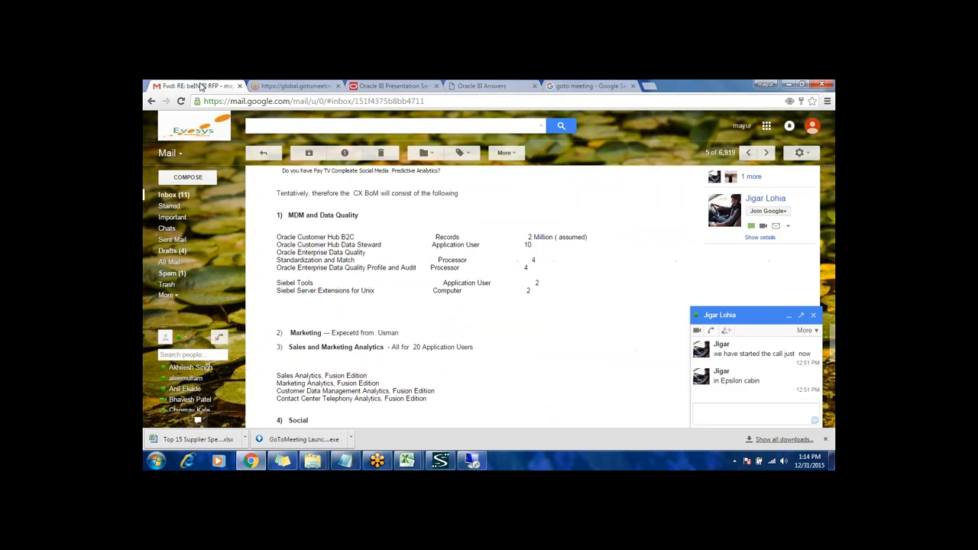
{"action": "left_click", "coordinate": [186, 196]}
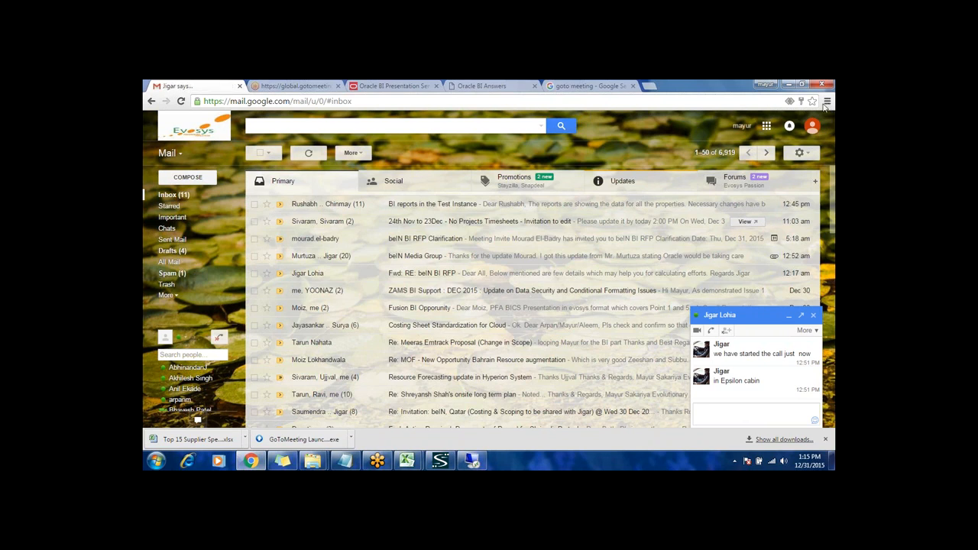
{"action": "left_click", "coordinate": [532, 188]}
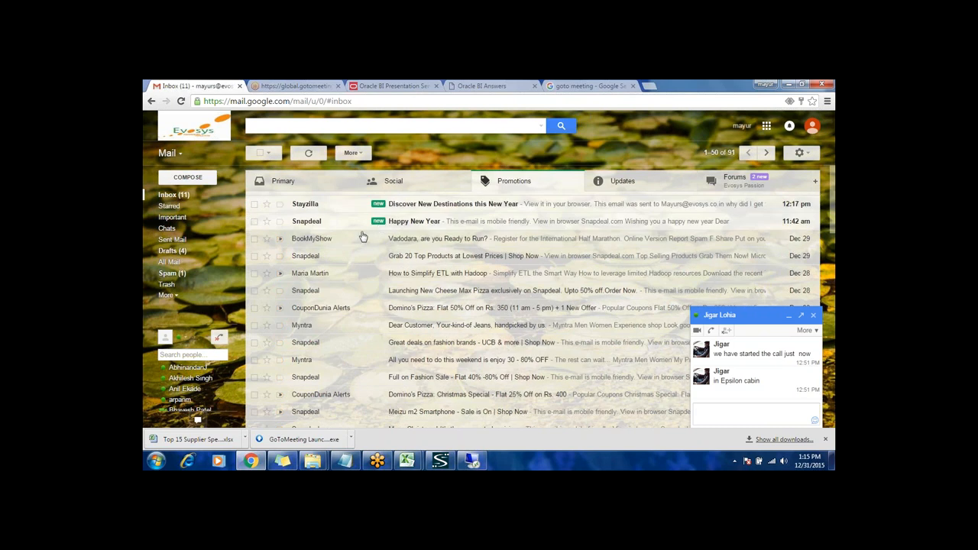
{"action": "left_click", "coordinate": [254, 204]}
{"action": "left_click", "coordinate": [255, 221]}
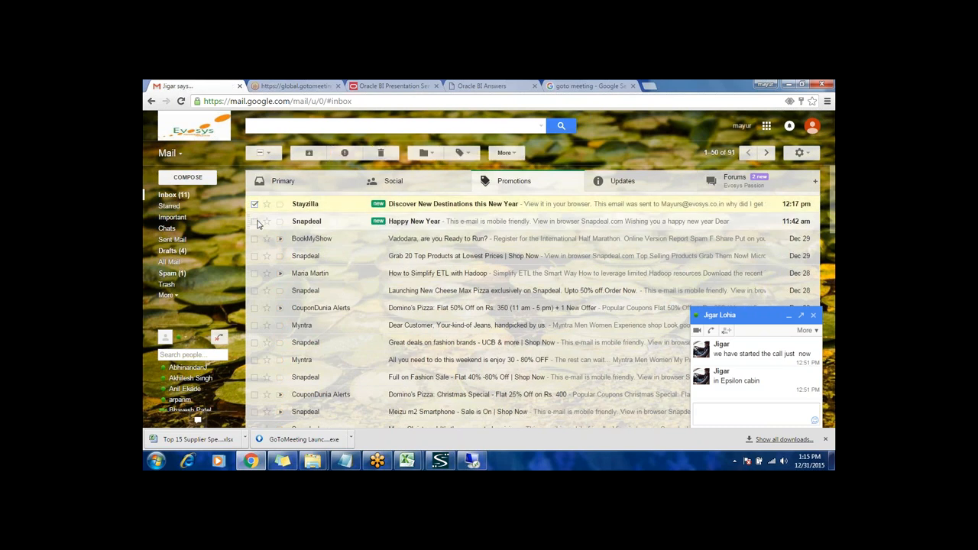
{"action": "left_click", "coordinate": [382, 155]}
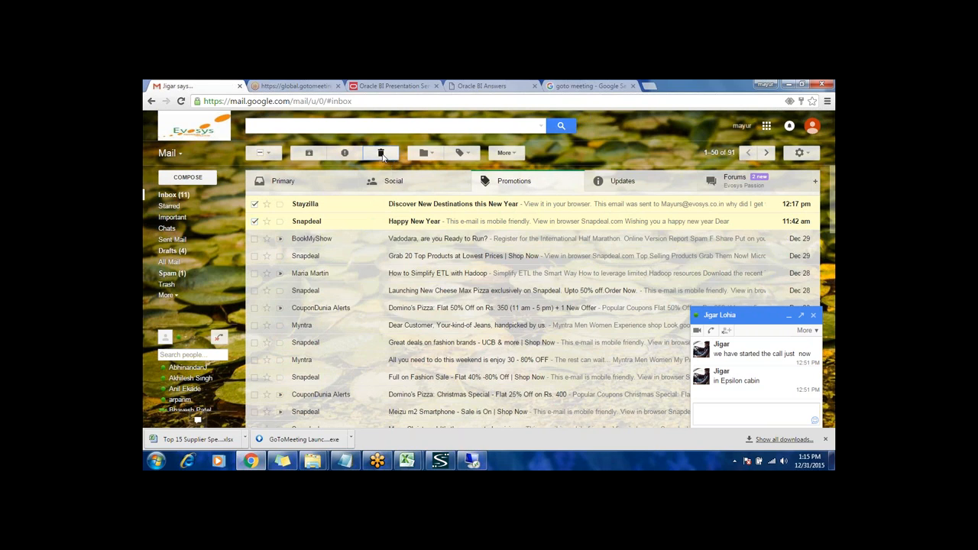
Browse the Social, Promotions and Updates categories, ending on Updates with 571 conversations
{"action": "left_click", "coordinate": [406, 188]}
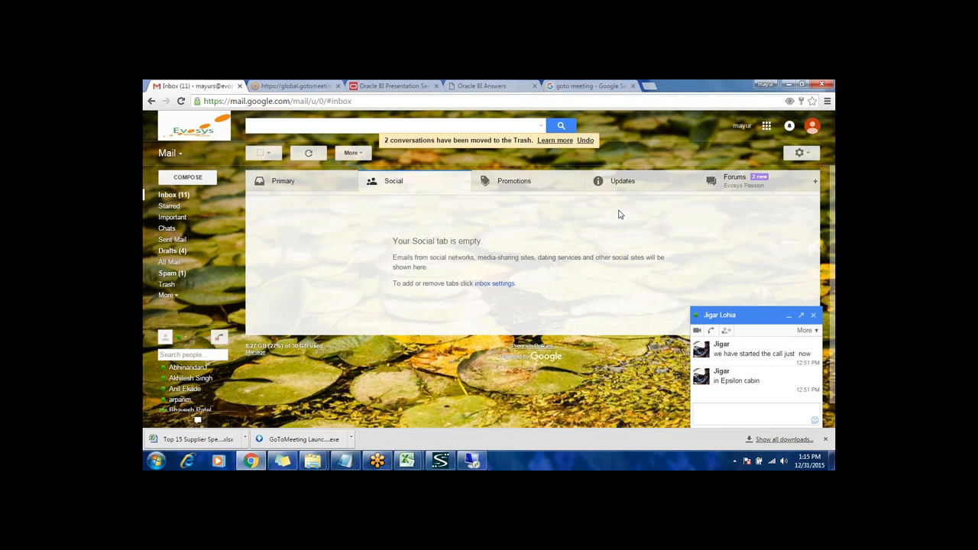
{"action": "mouse_move", "coordinate": [319, 466]}
{"action": "left_click", "coordinate": [174, 196]}
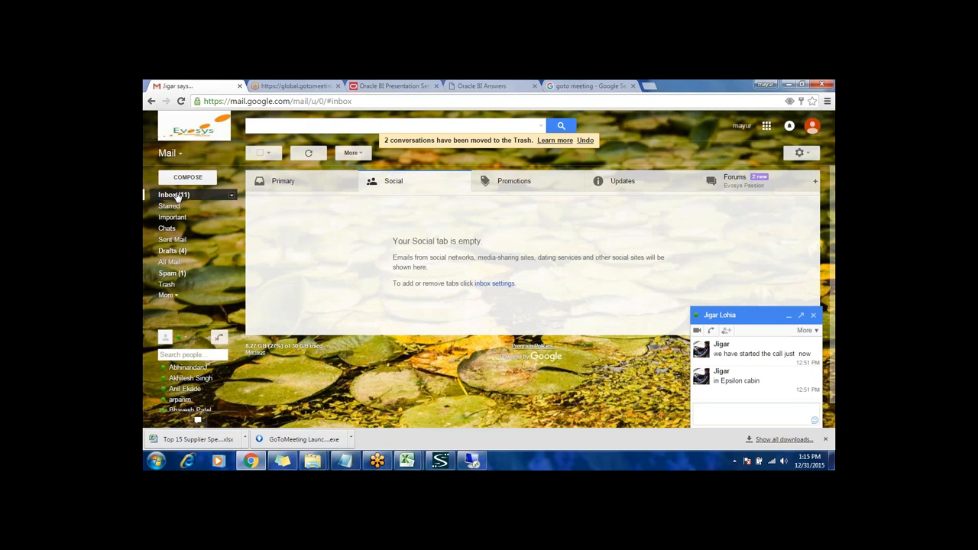
{"action": "left_click", "coordinate": [450, 186]}
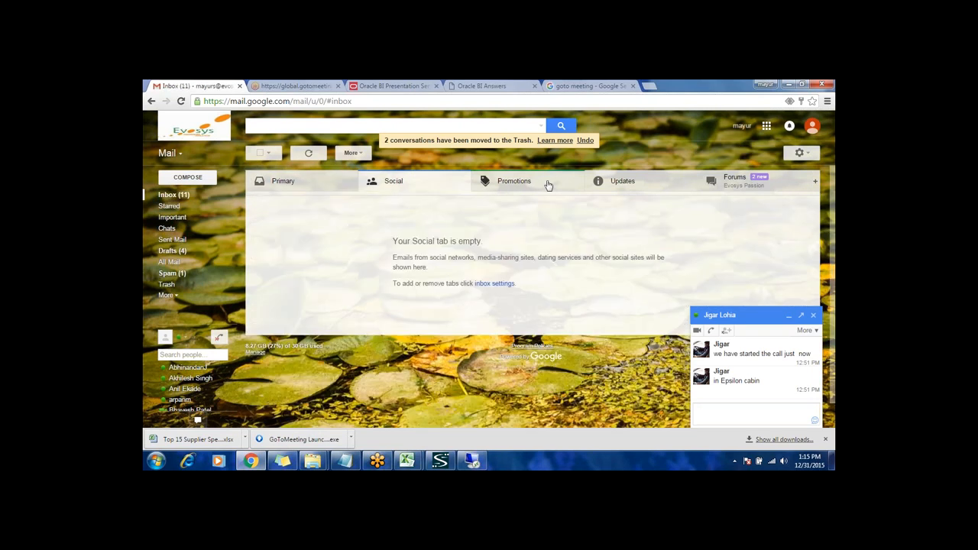
{"action": "left_click", "coordinate": [548, 185]}
{"action": "left_click", "coordinate": [631, 187]}
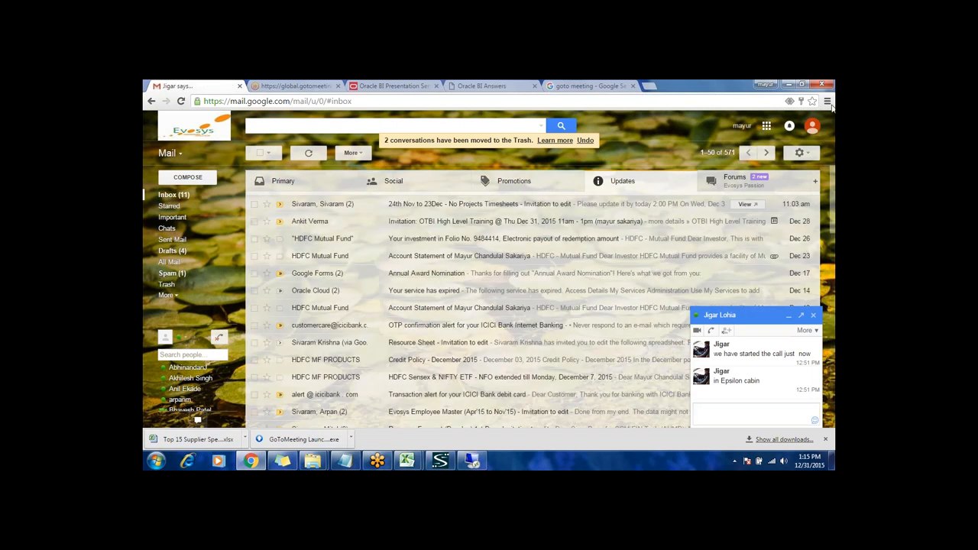